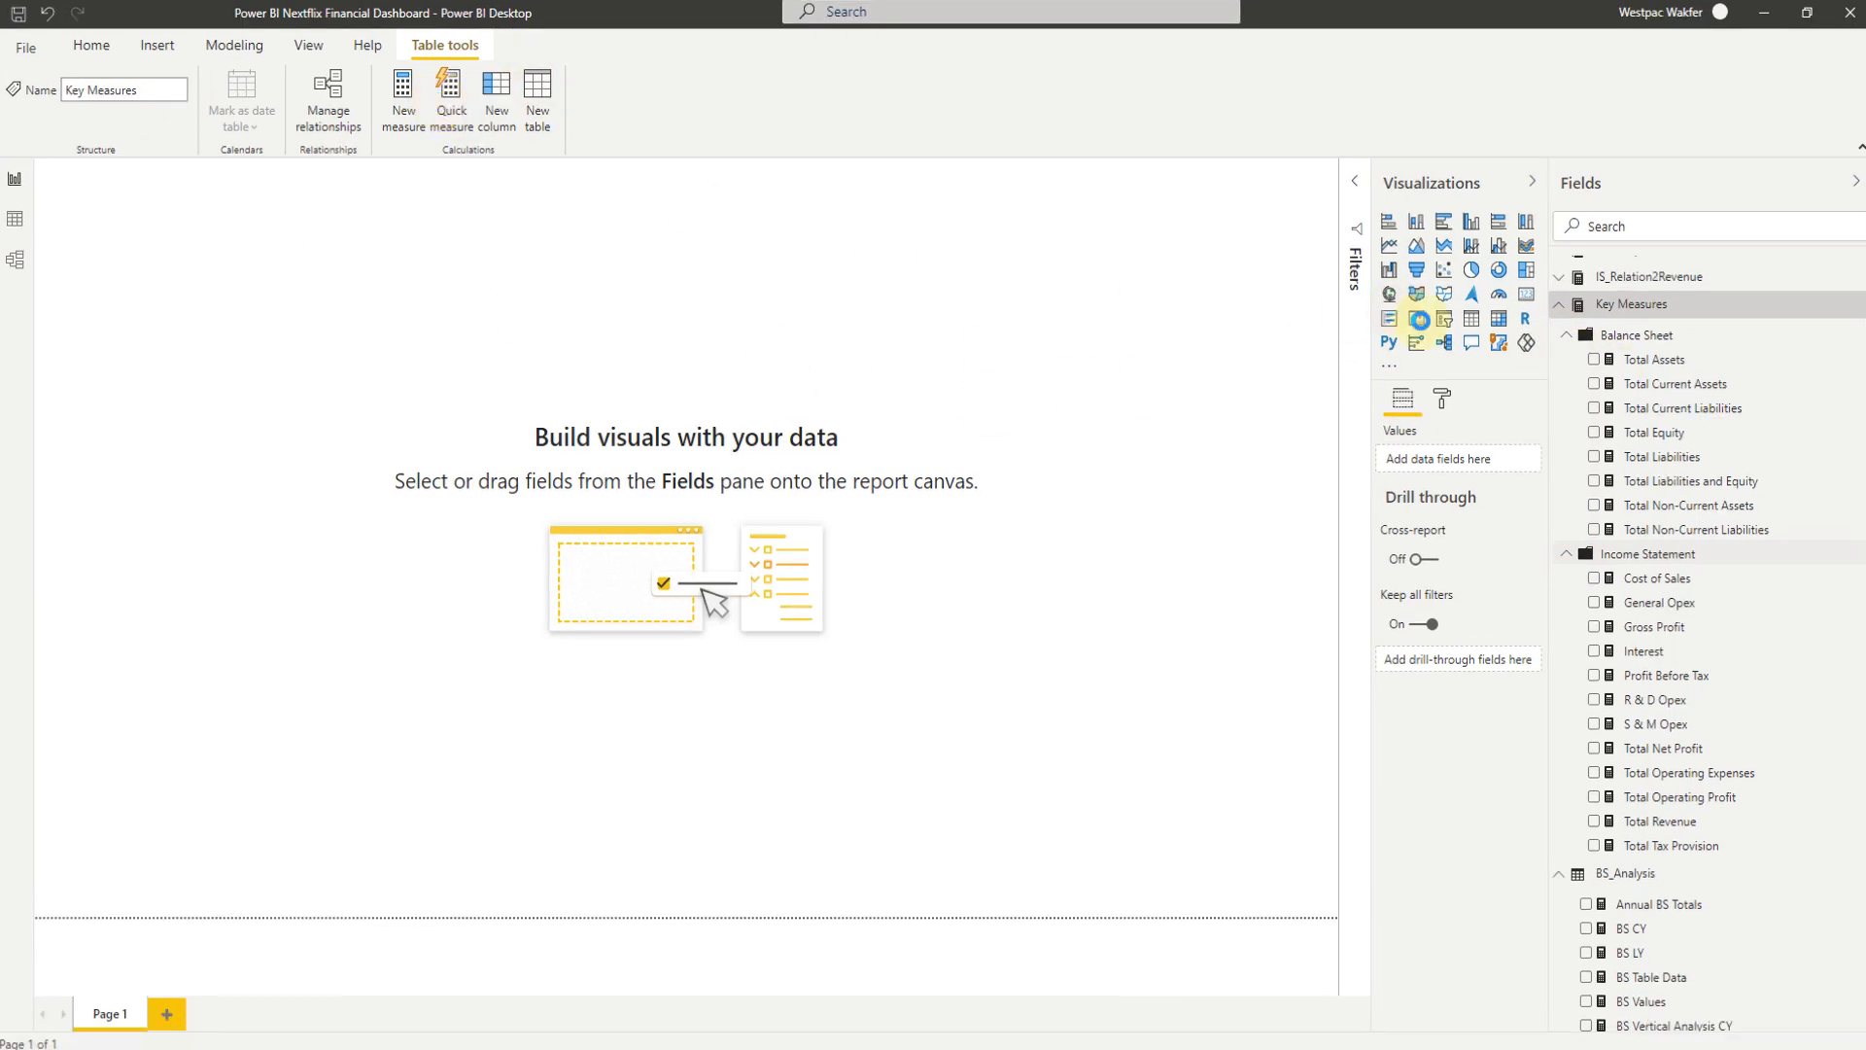
- Collapse the Income Statement and Balance Sheet folders and start a new Key Measures measure named "Cash Flow from Operating Activities" with its formula on a new line
click(1581, 538)
click(1562, 329)
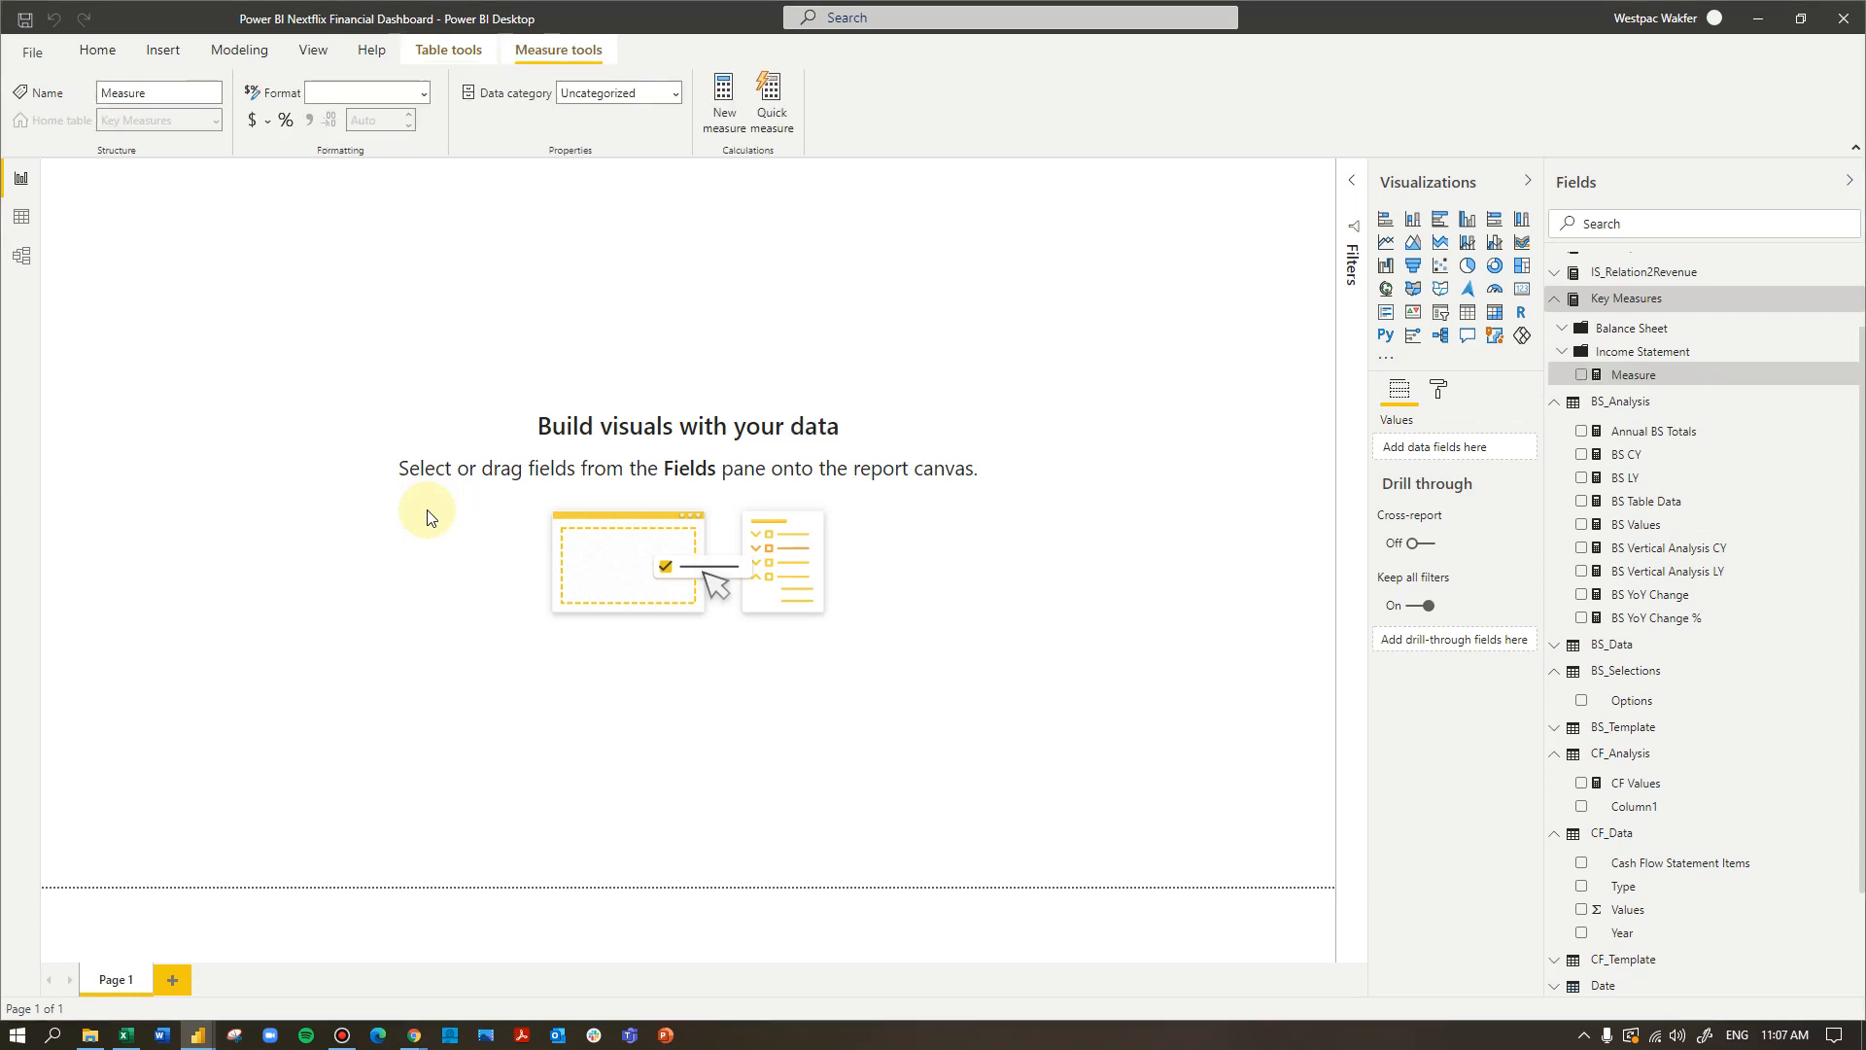
drag(357, 188, 127, 189)
text(Cash Flow )
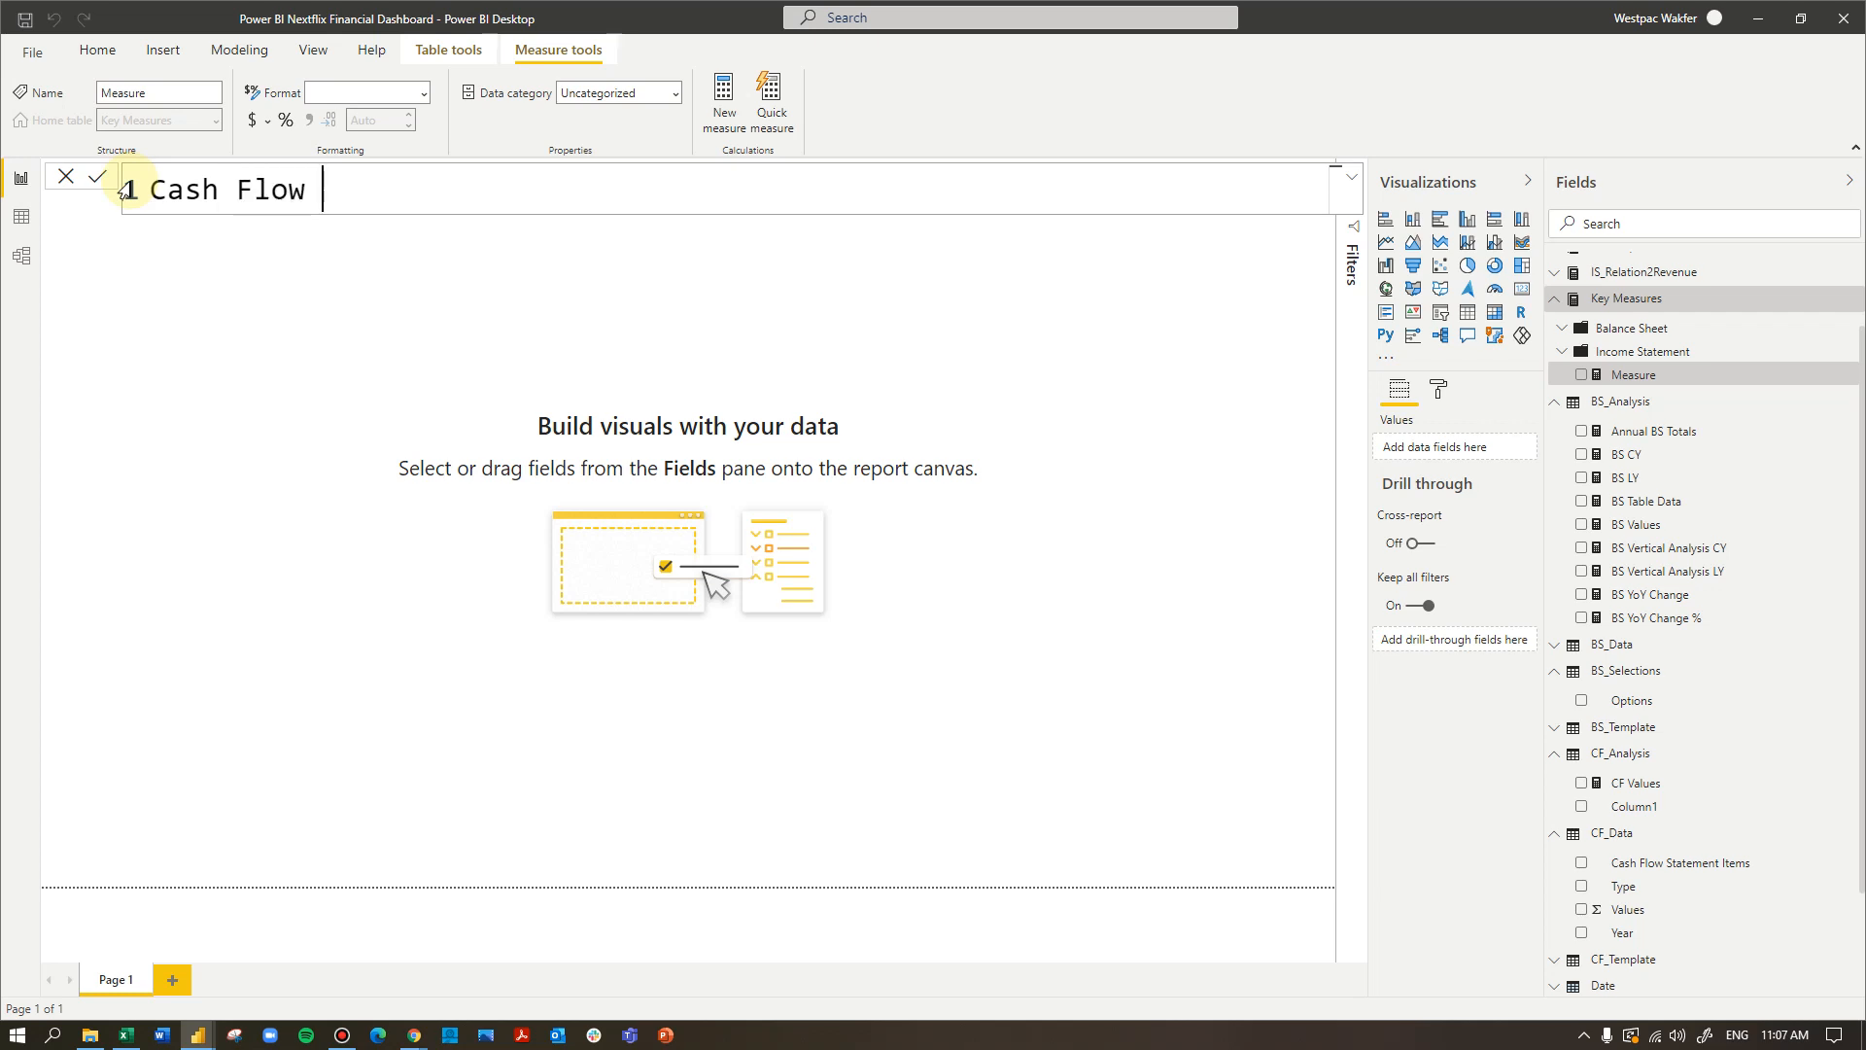
text(from Oper)
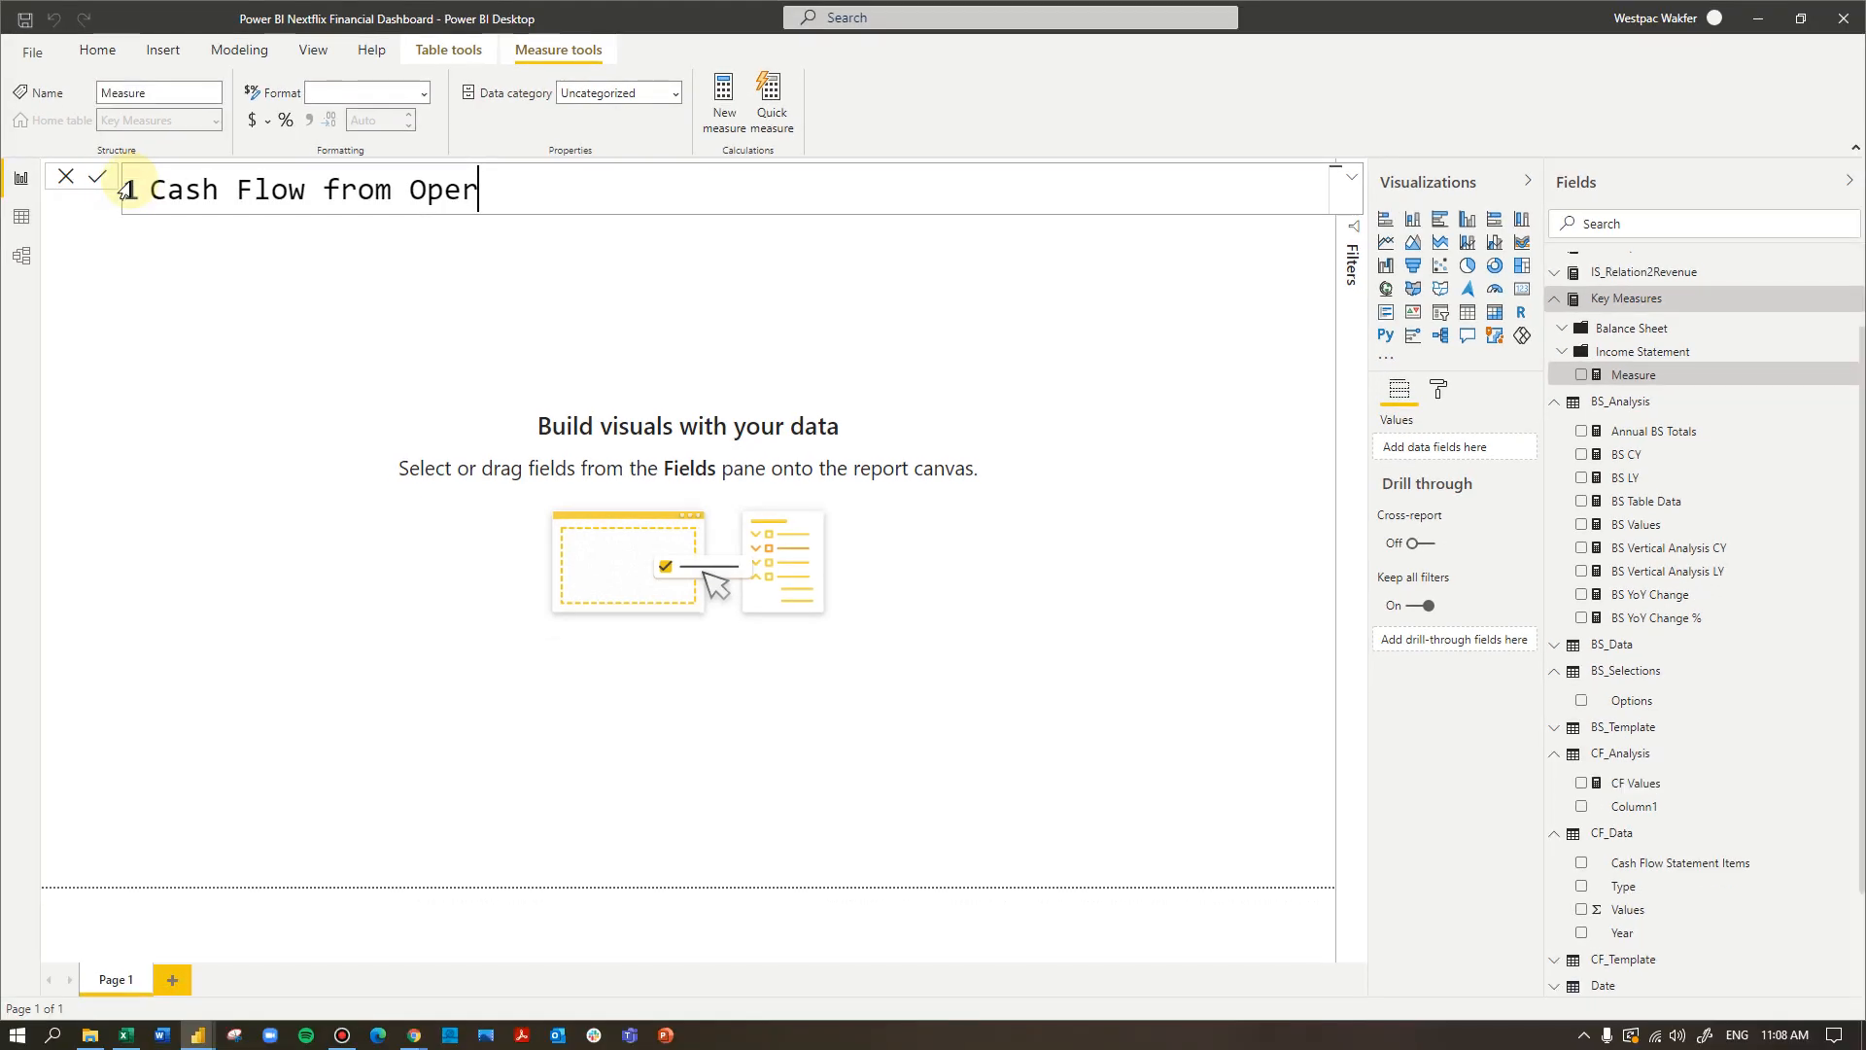
text(ating Acitici)
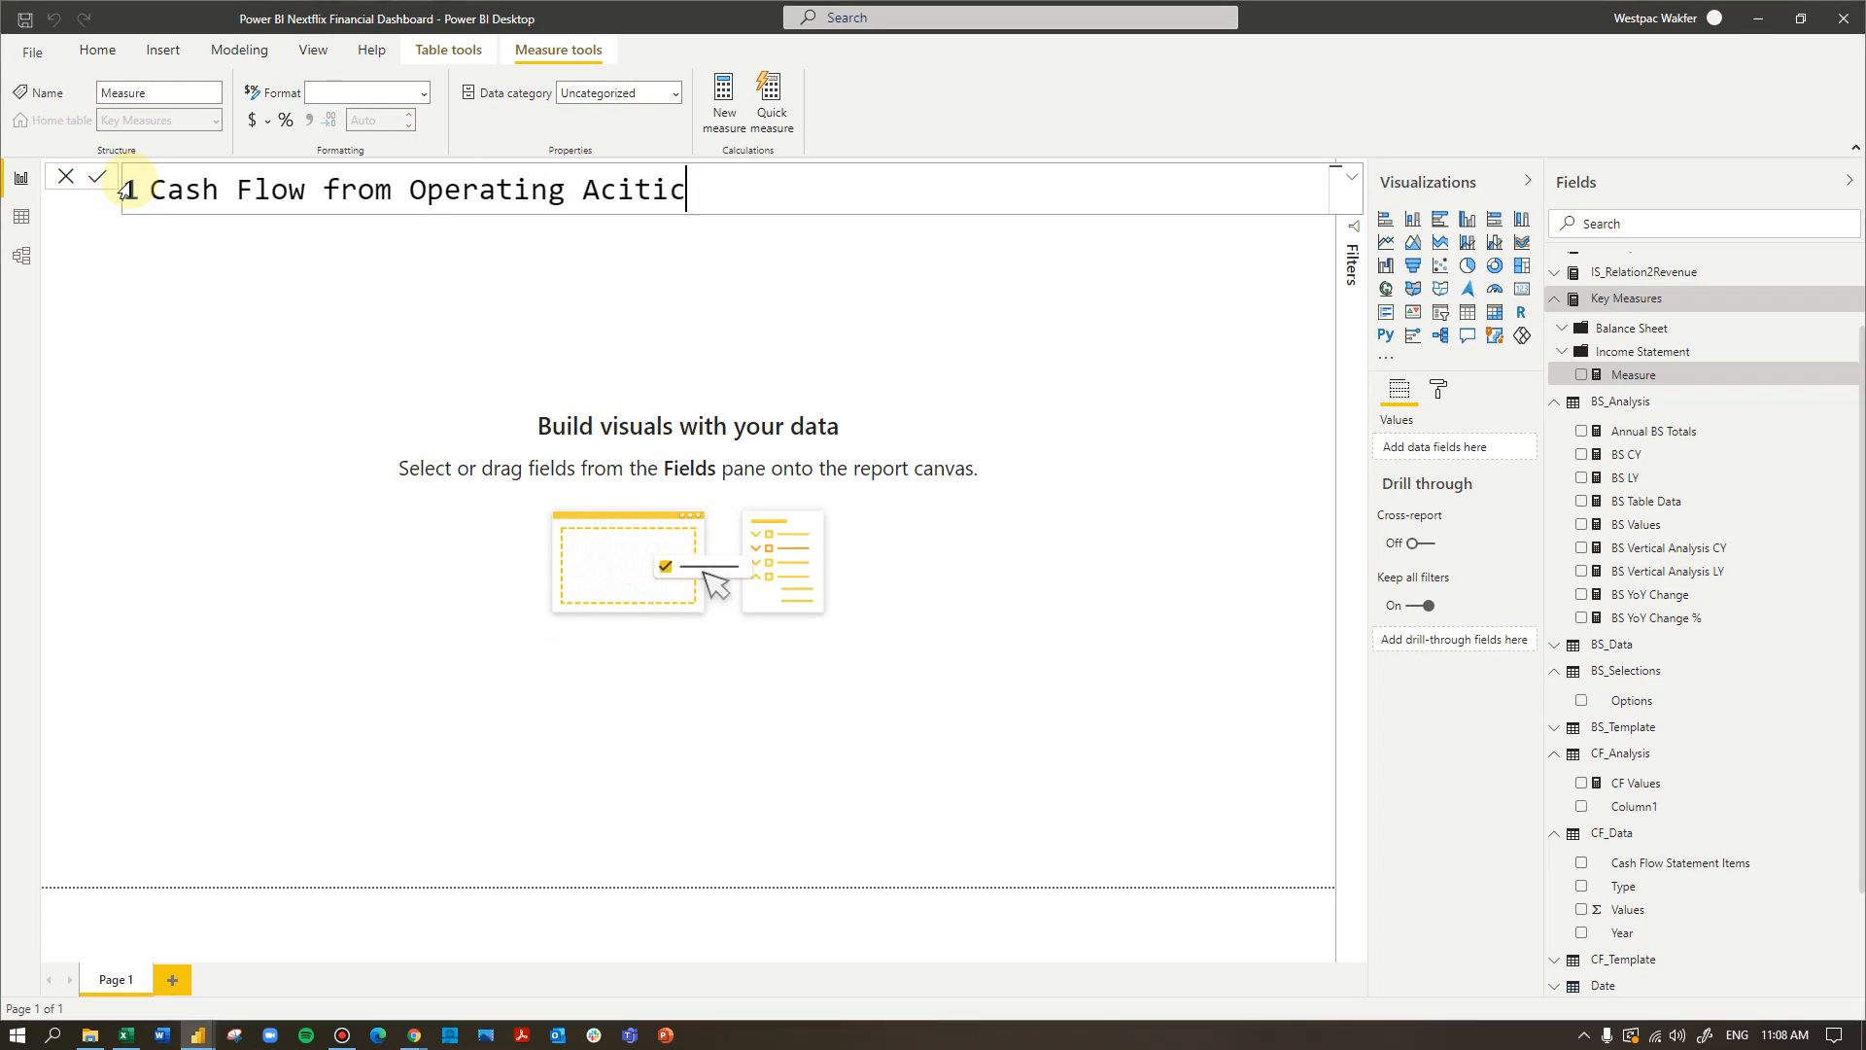
key(BackSpace)
key(BackSpace)
key(BackSpace)
key(BackSpace)
text(tivities =)
key(shift+Return)
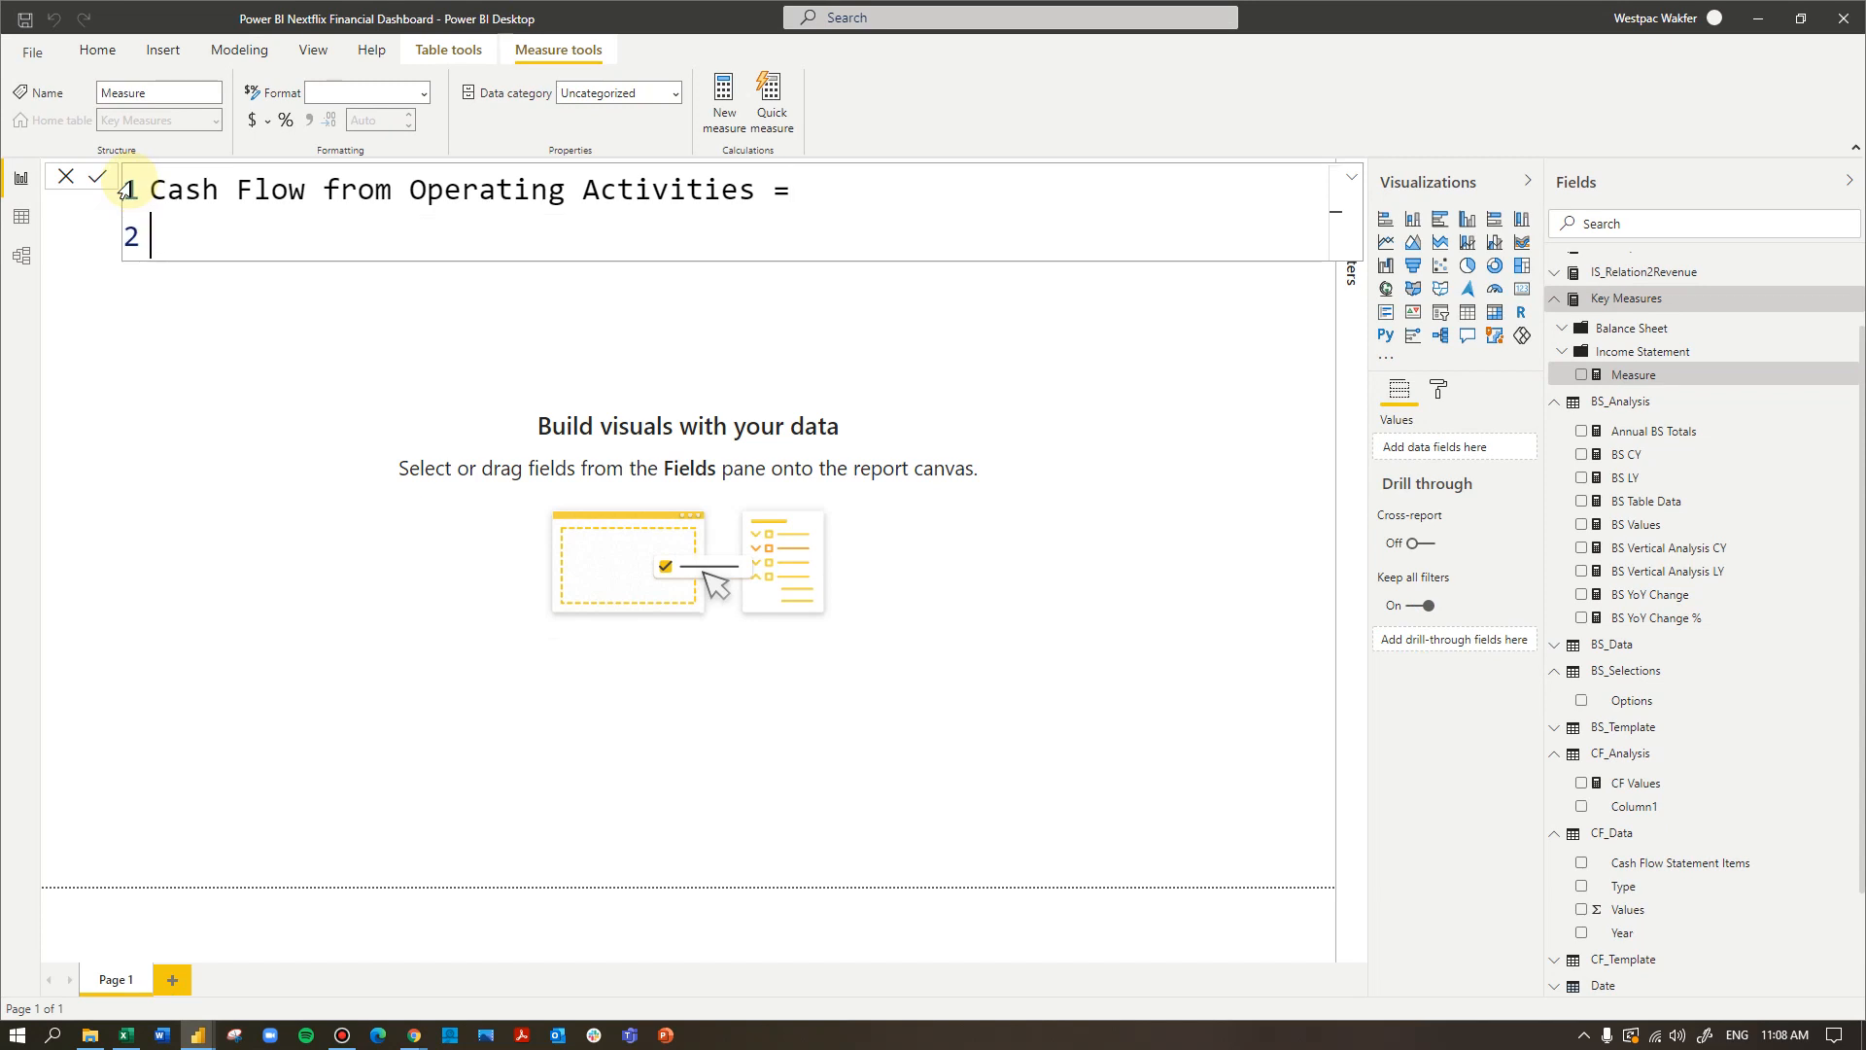
- Begin the measure's formula with CALCULATE, using CF_Analysis[CF Values] as the expression
text(calc)
key(Tab)
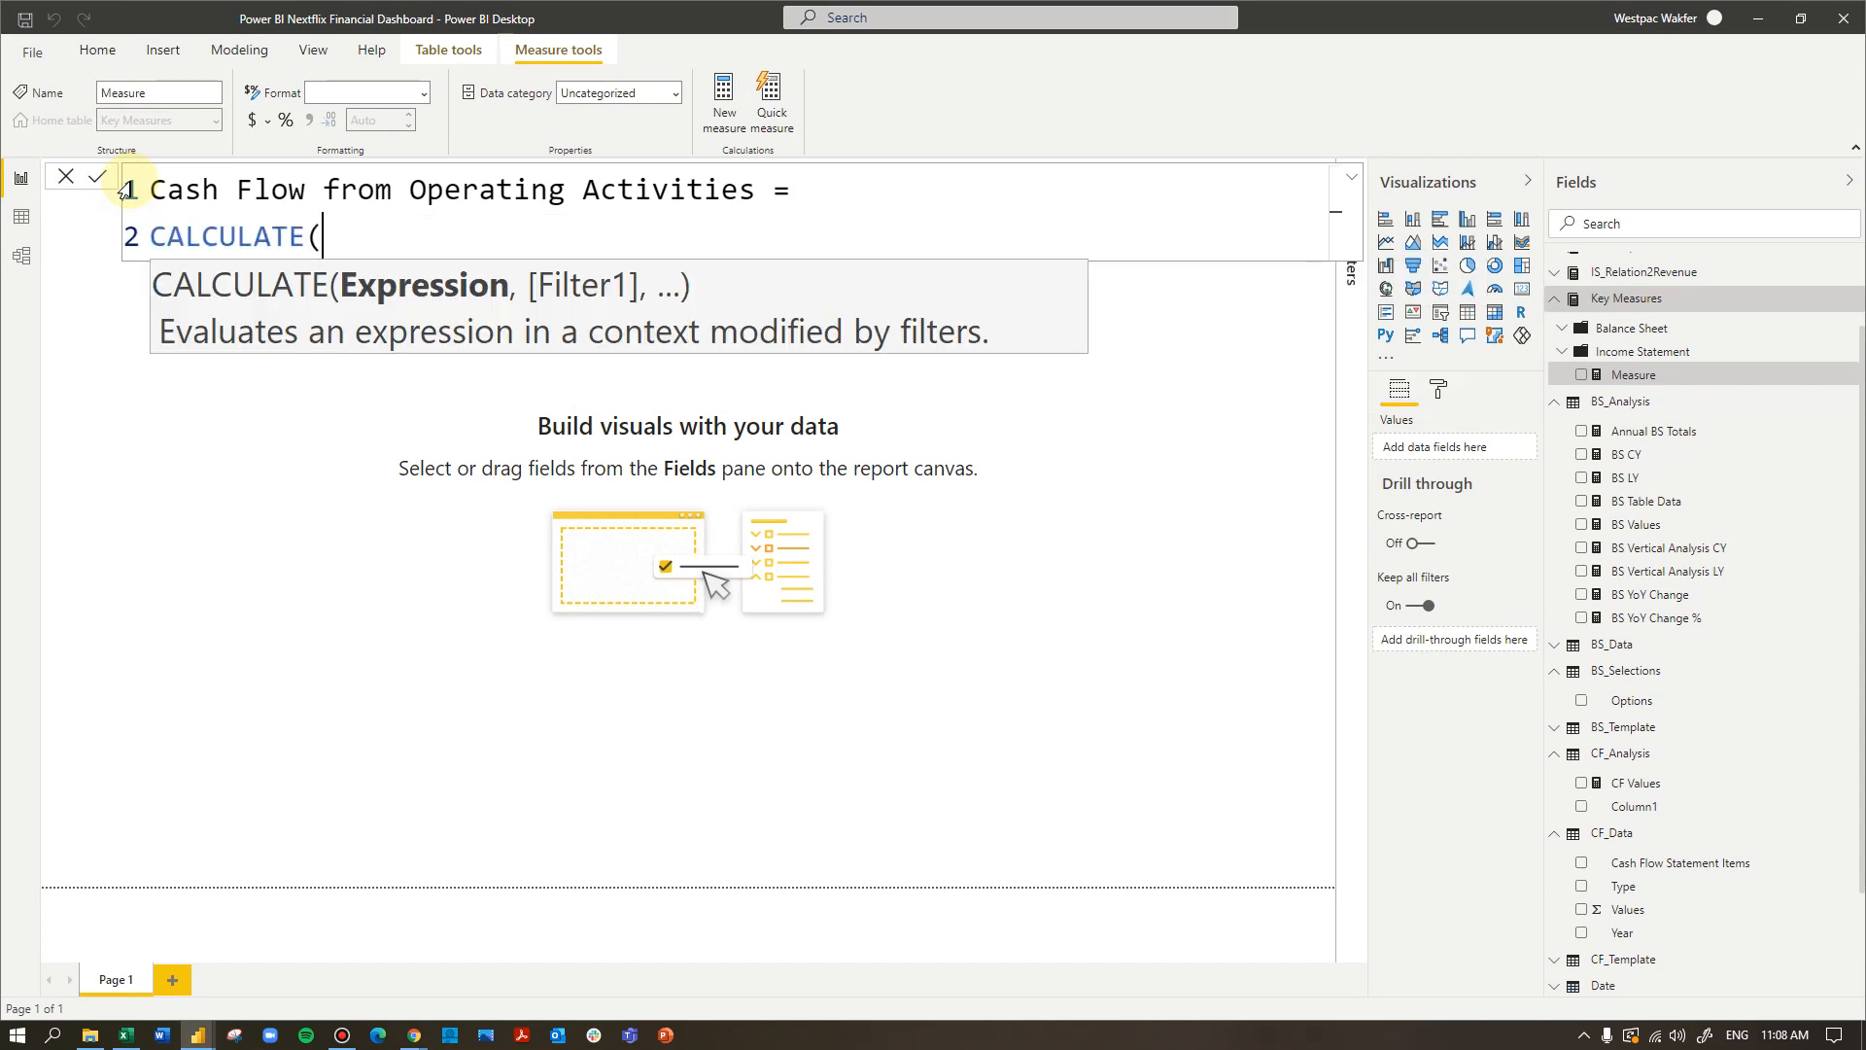
text(cf)
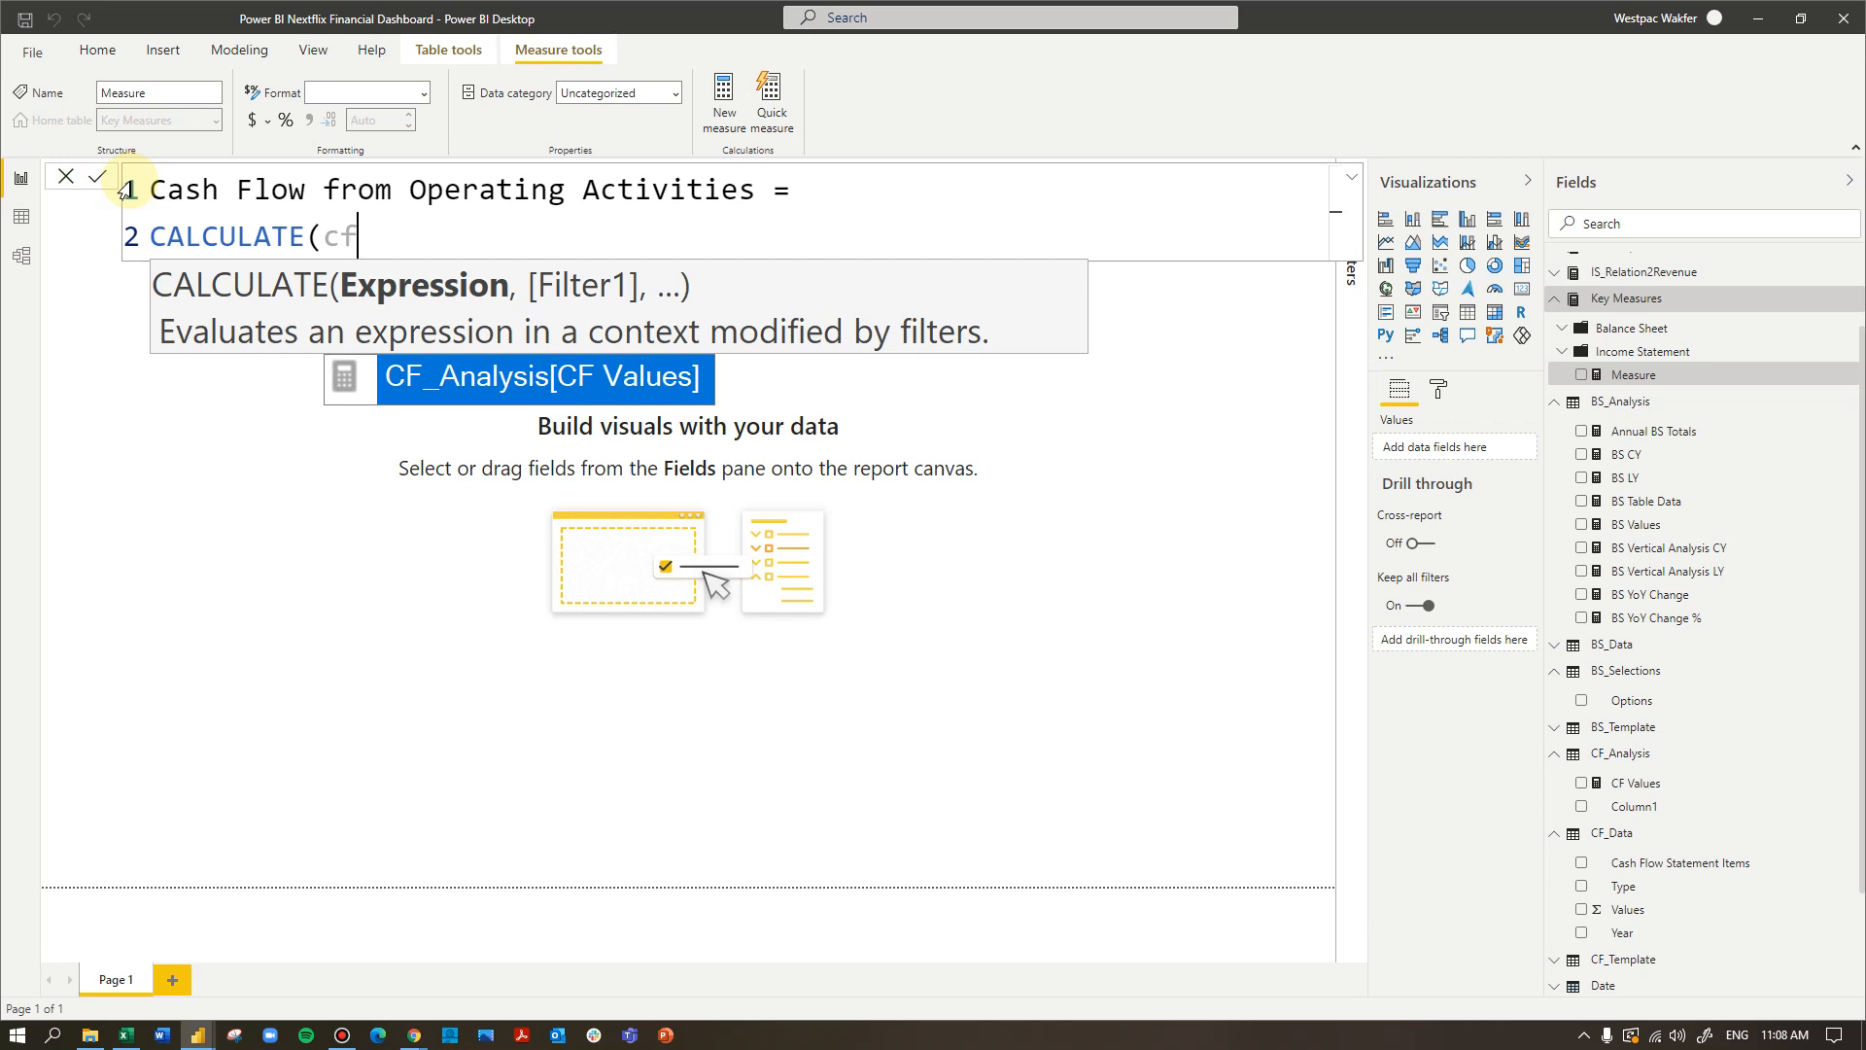
key(Tab)
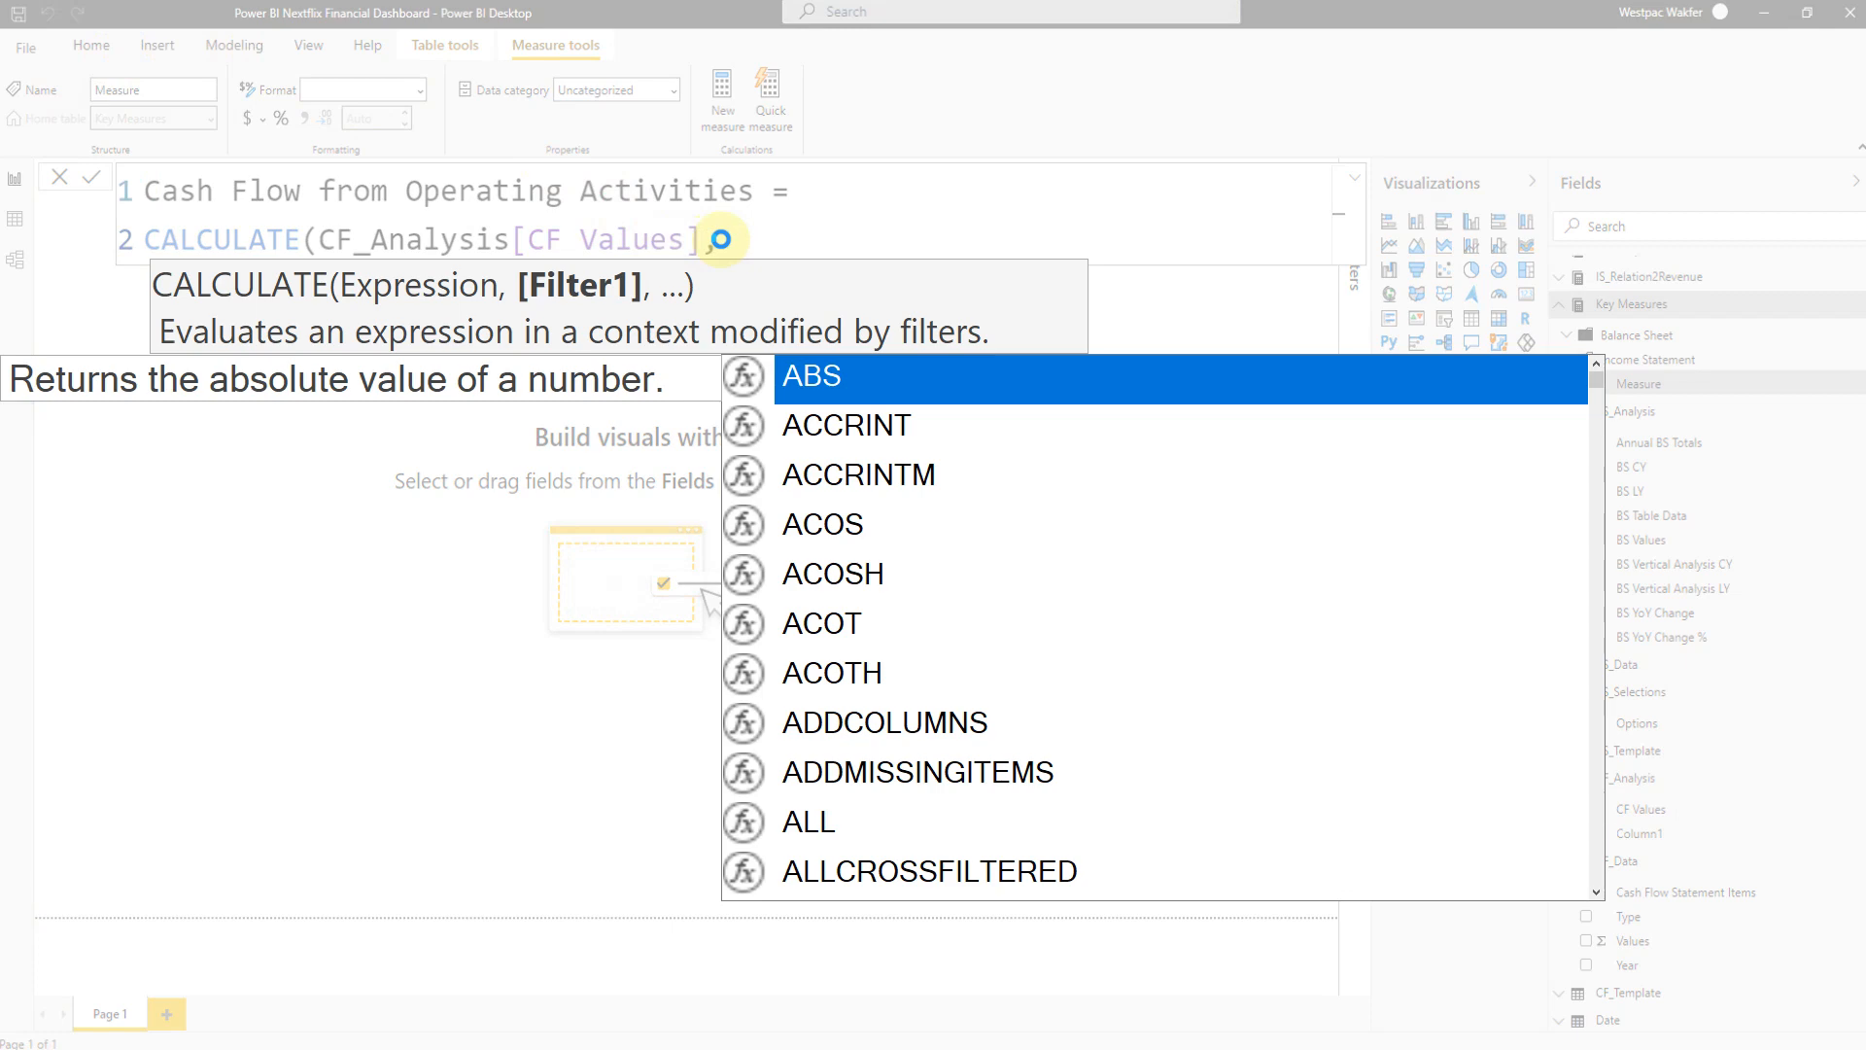
- Add CF_Data[Type] followed by an equals sign as the filter argument of the CALCULATE formula
text(cf)
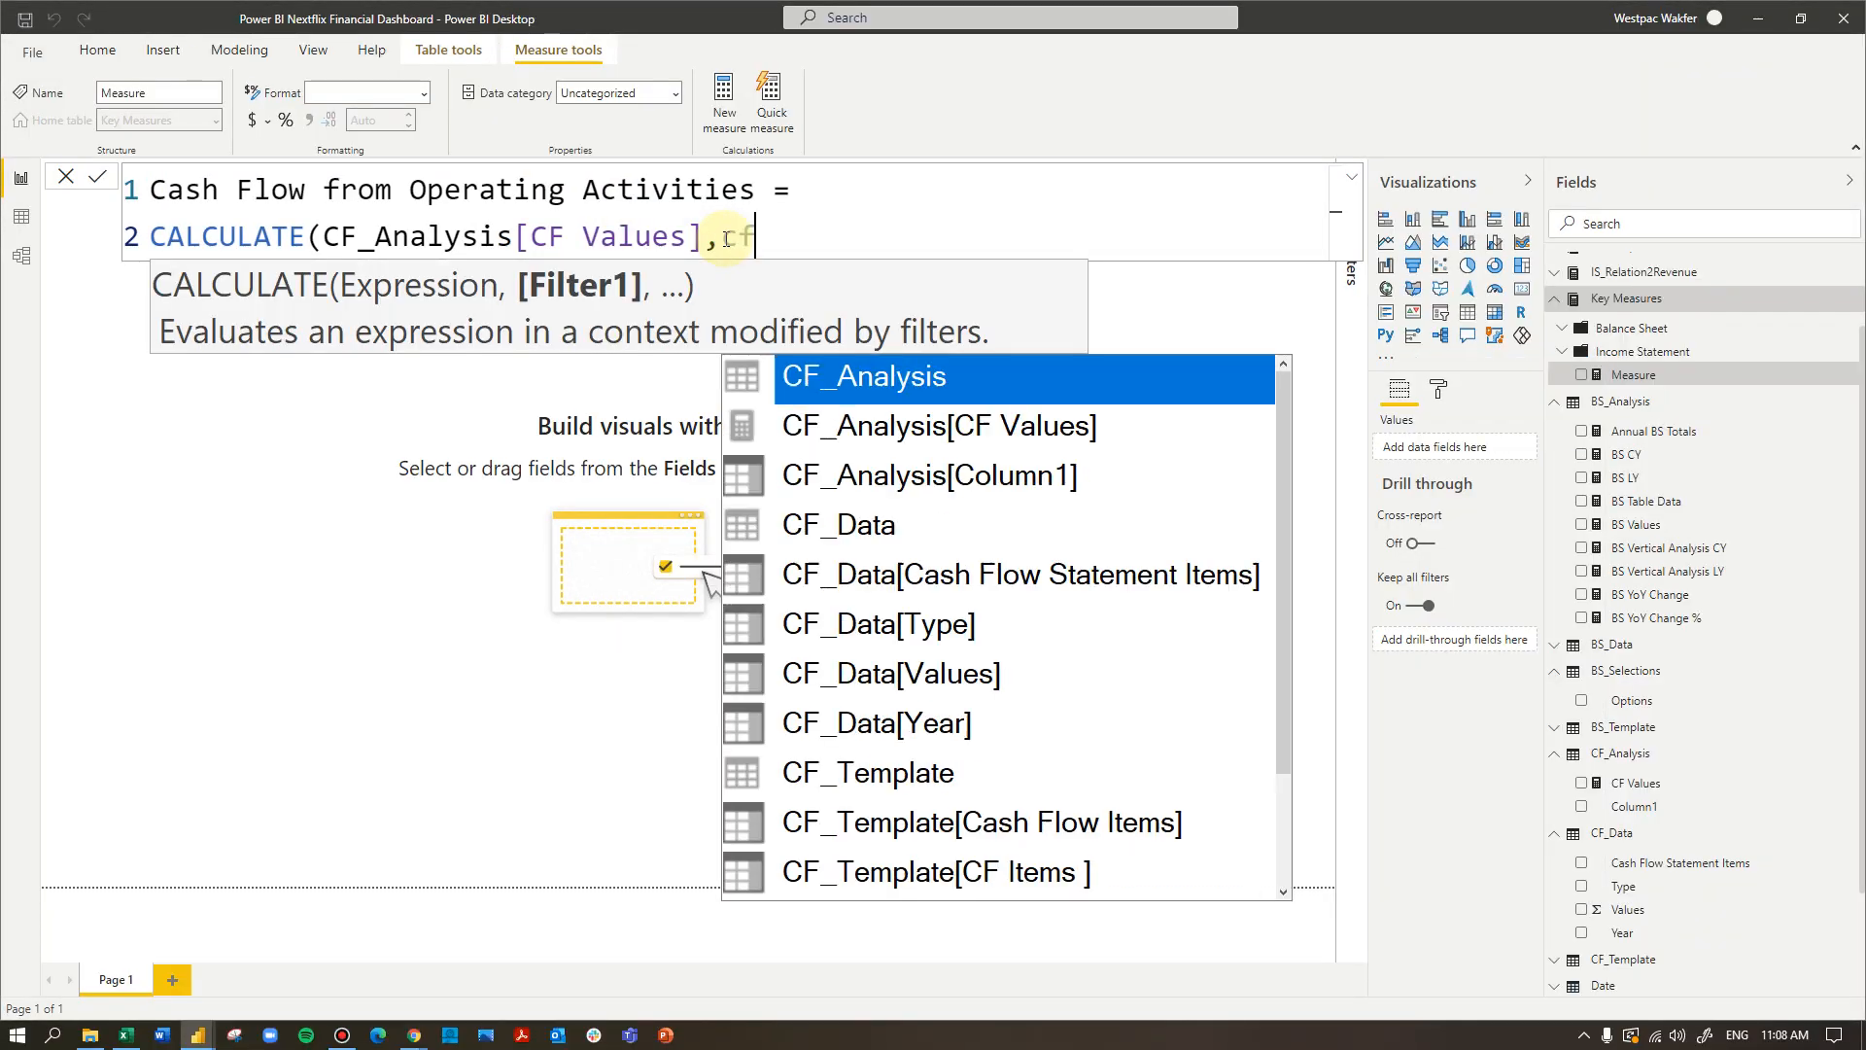
text(_)
text(data)
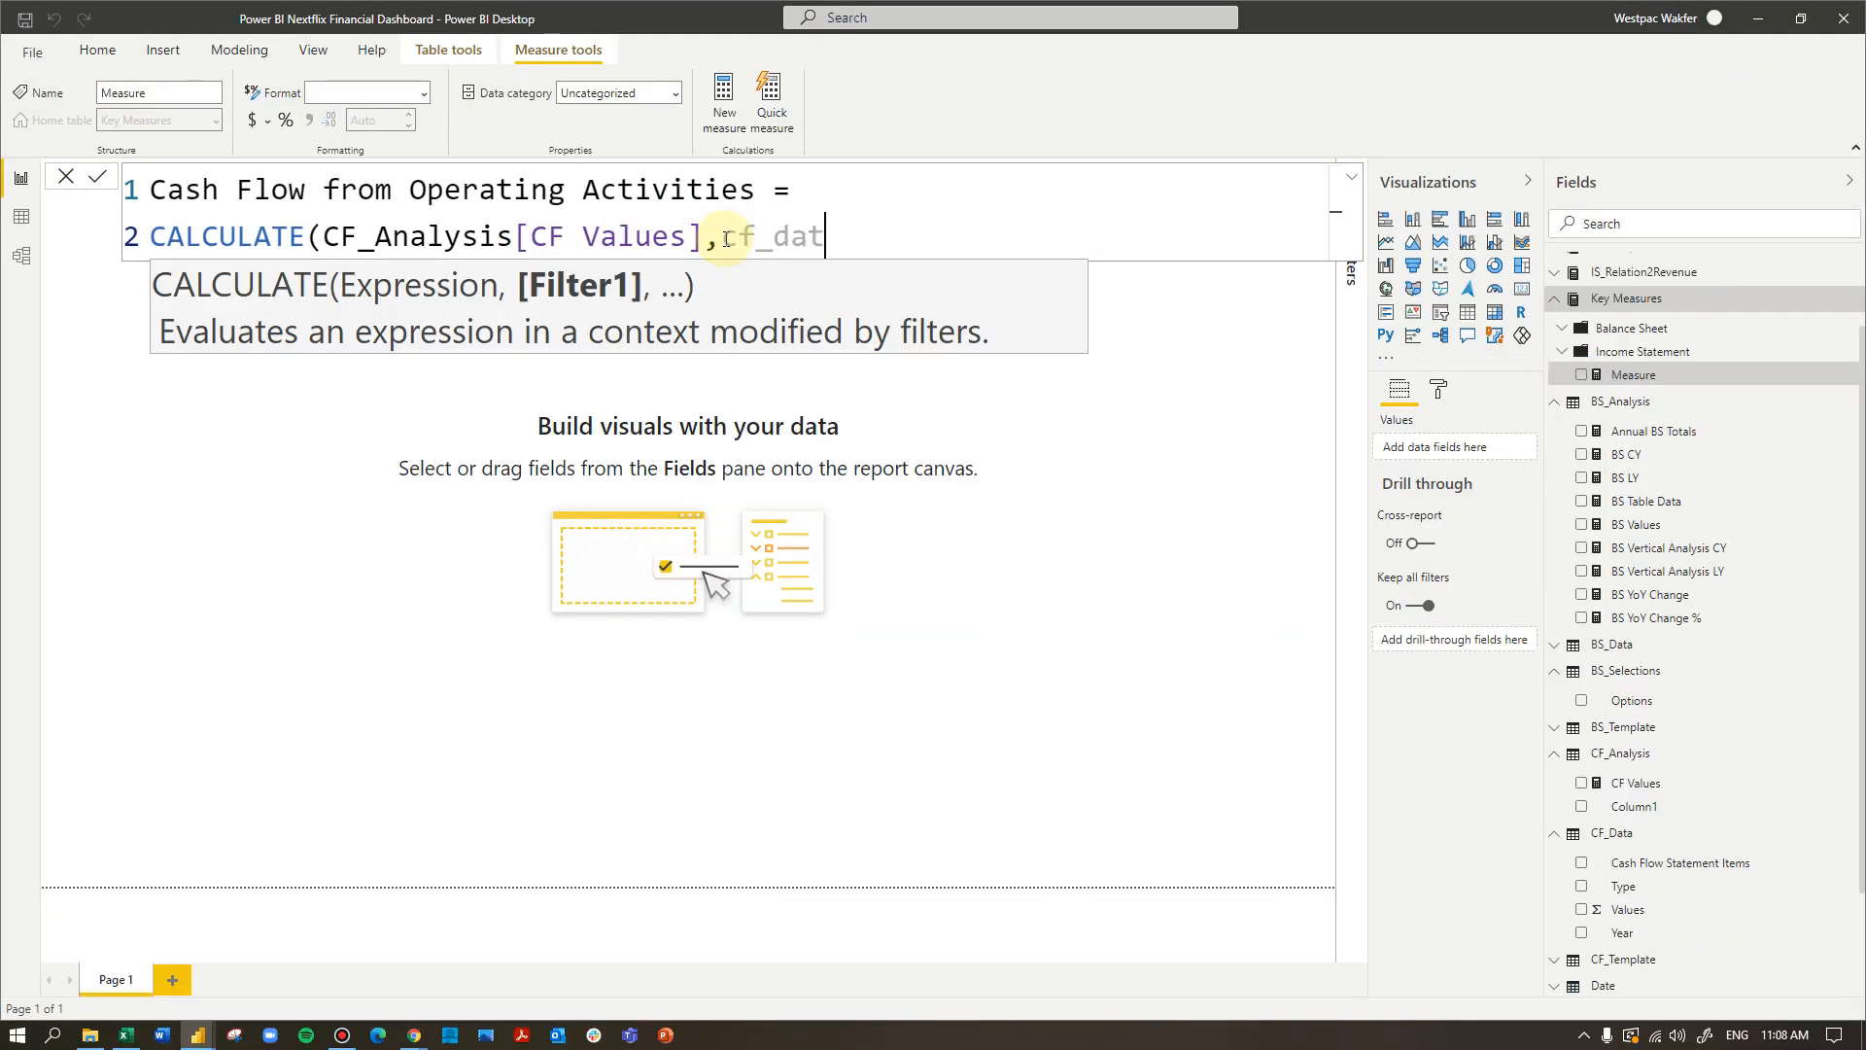
key(Down)
key(Down)
key(Tab)
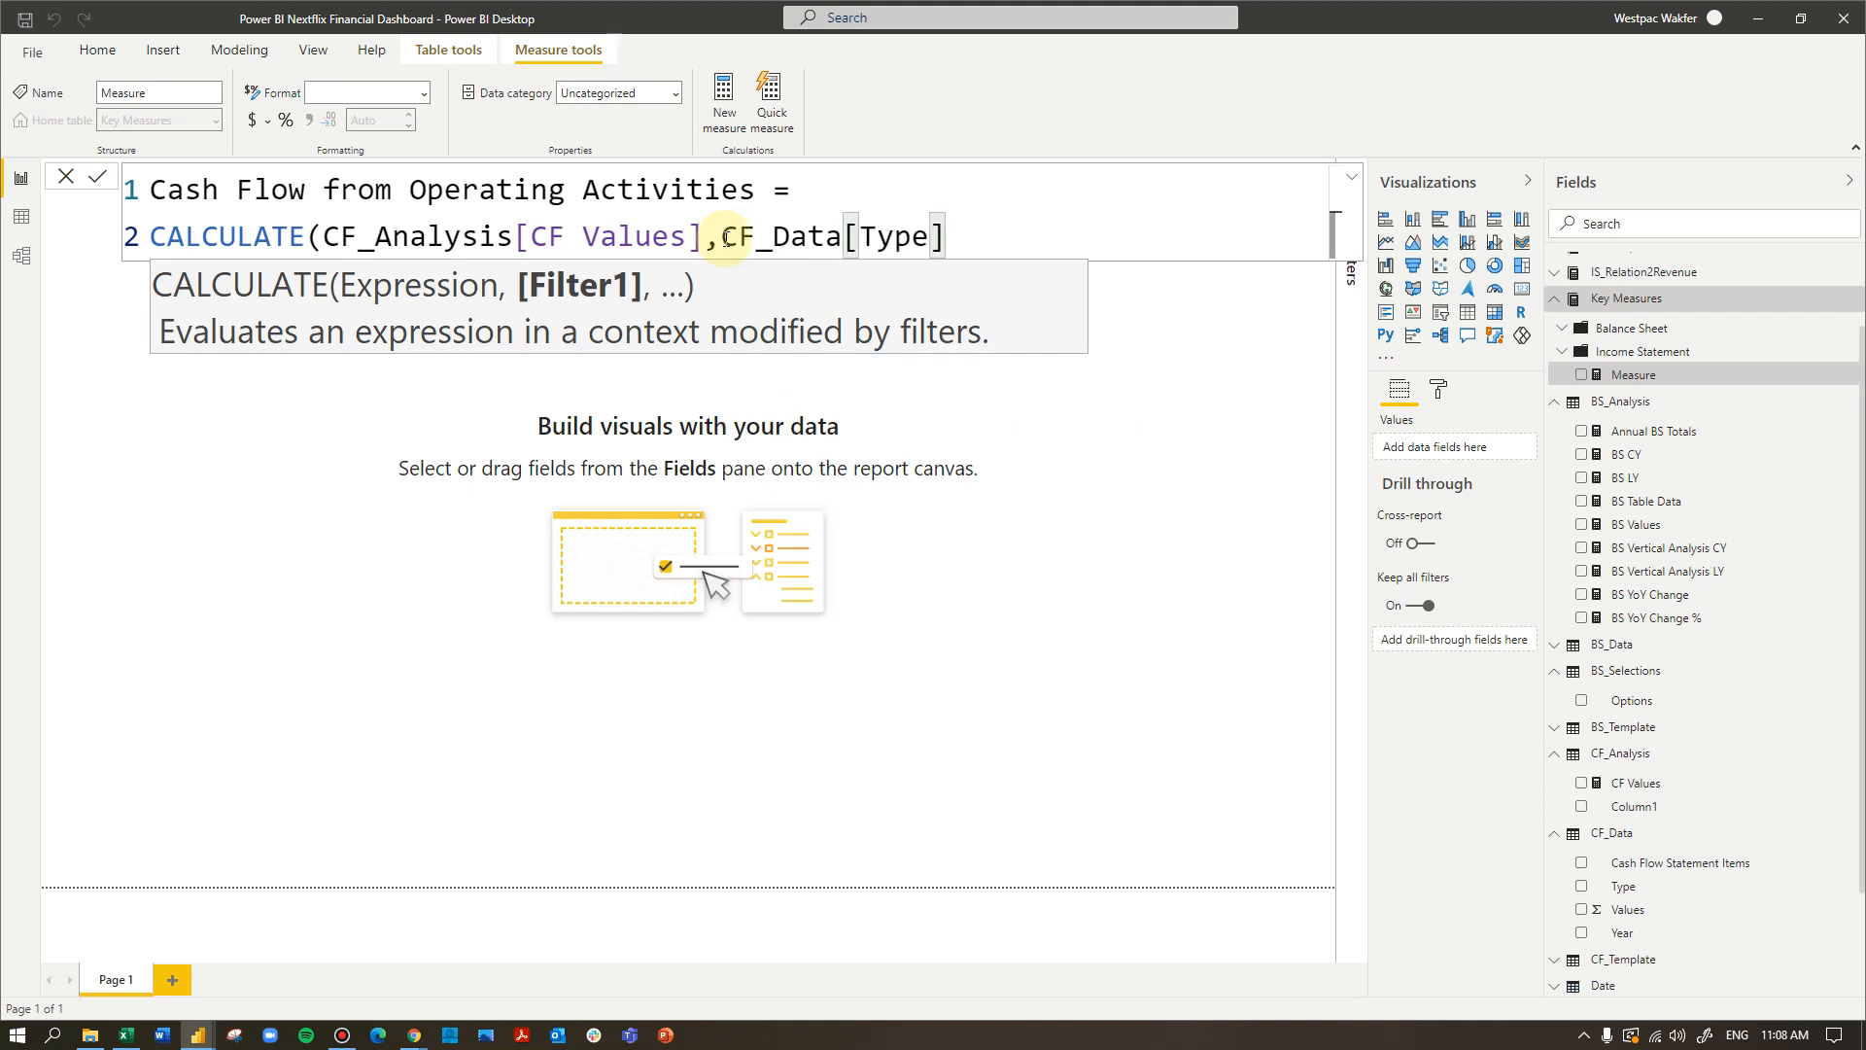
text(,)
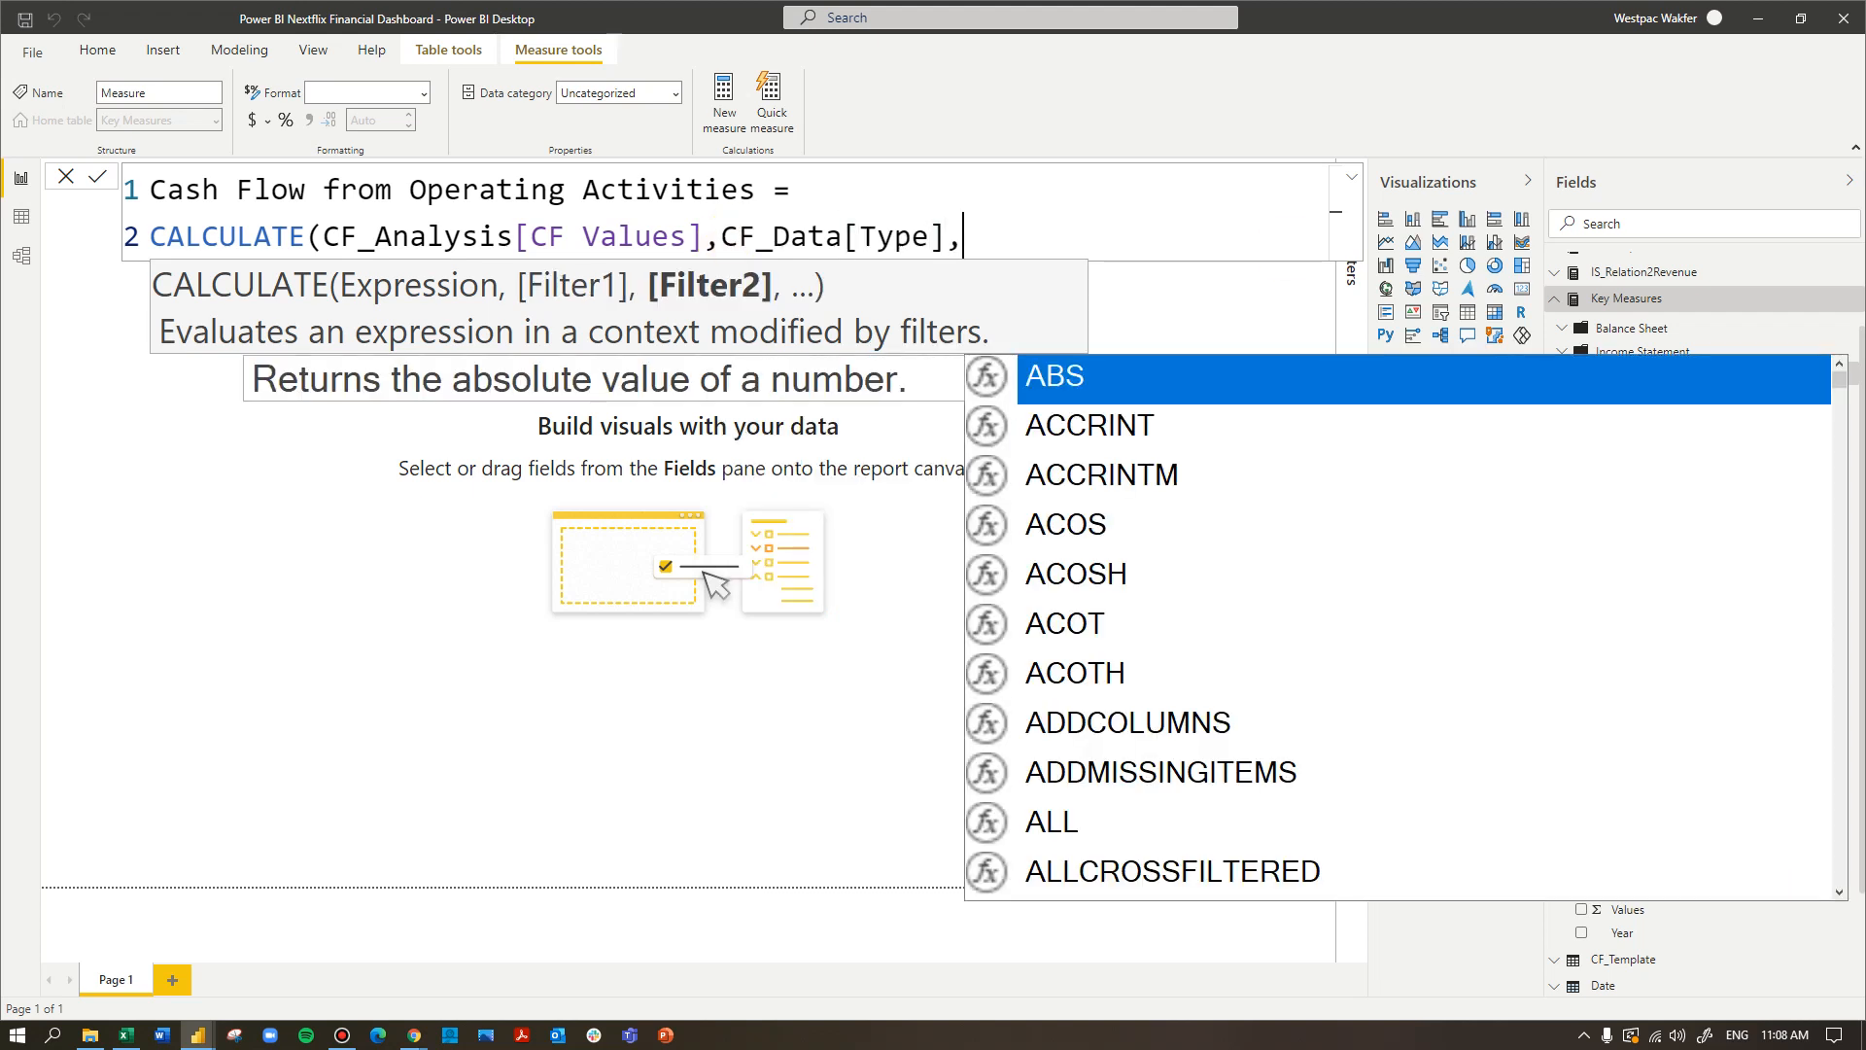
key(Escape)
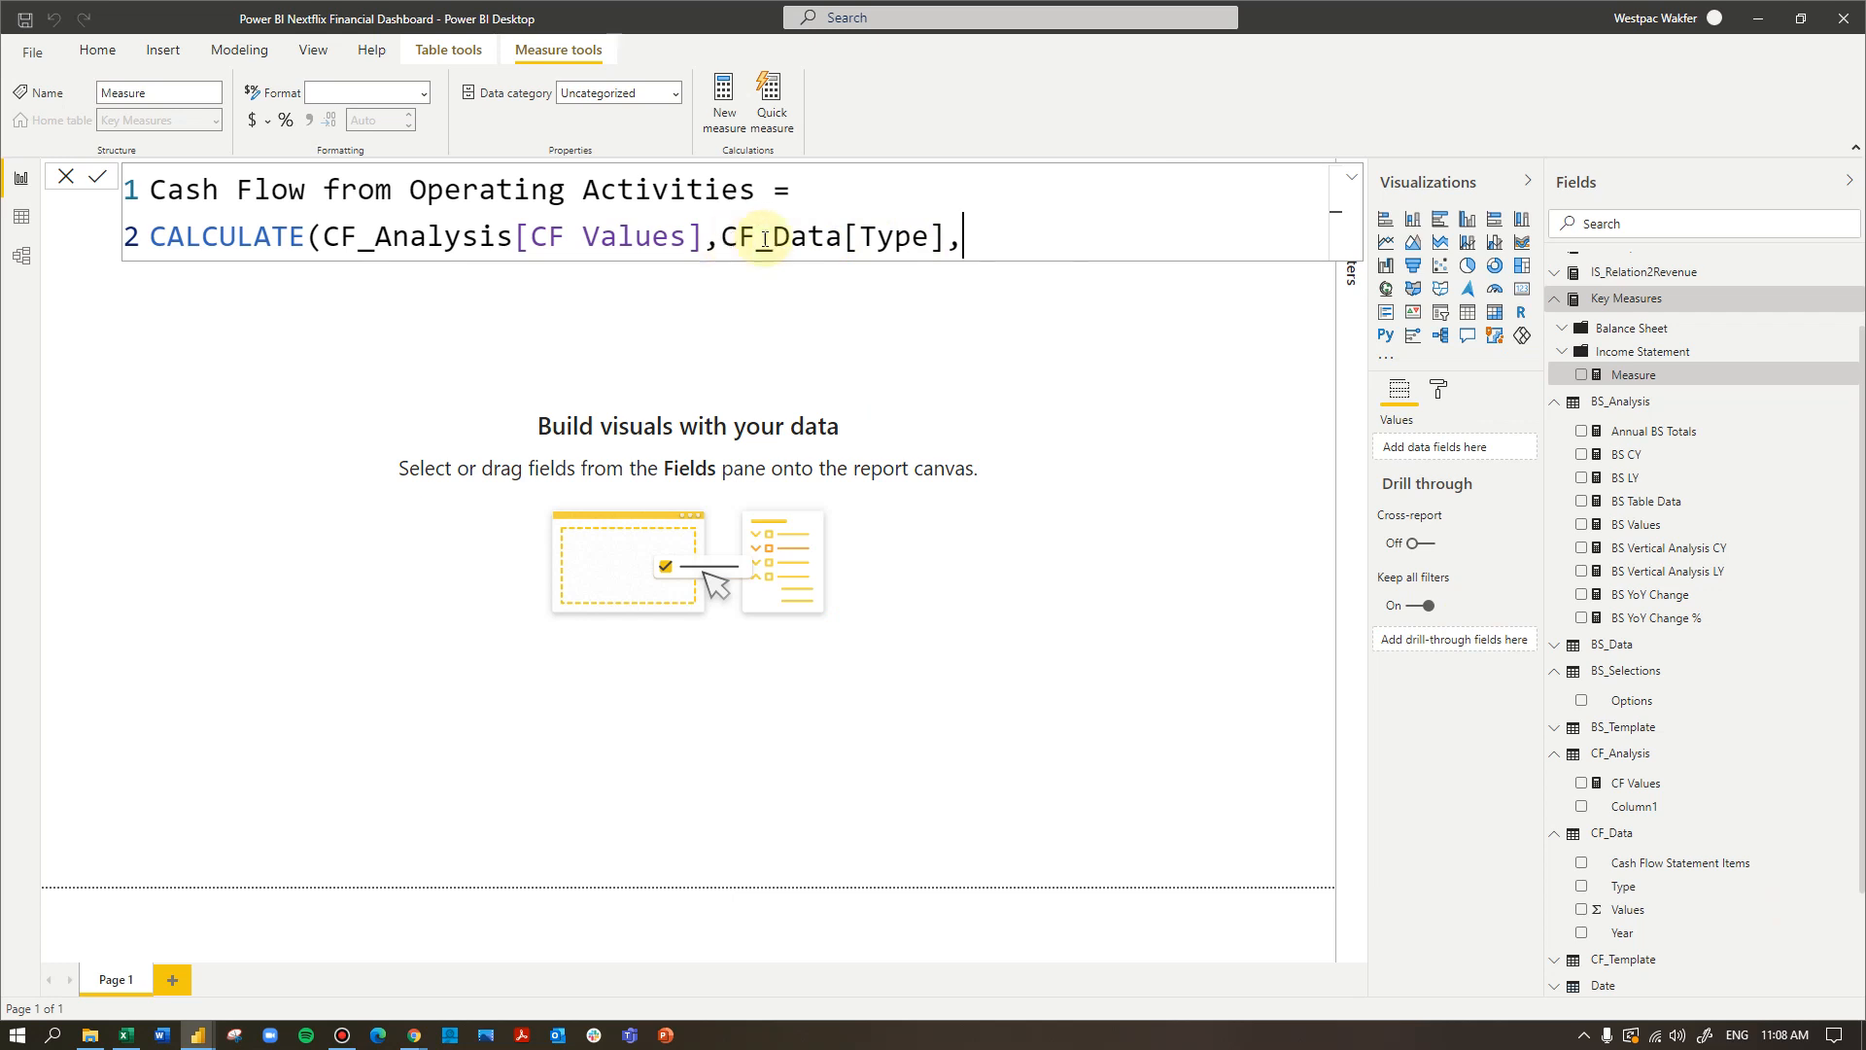
click(990, 234)
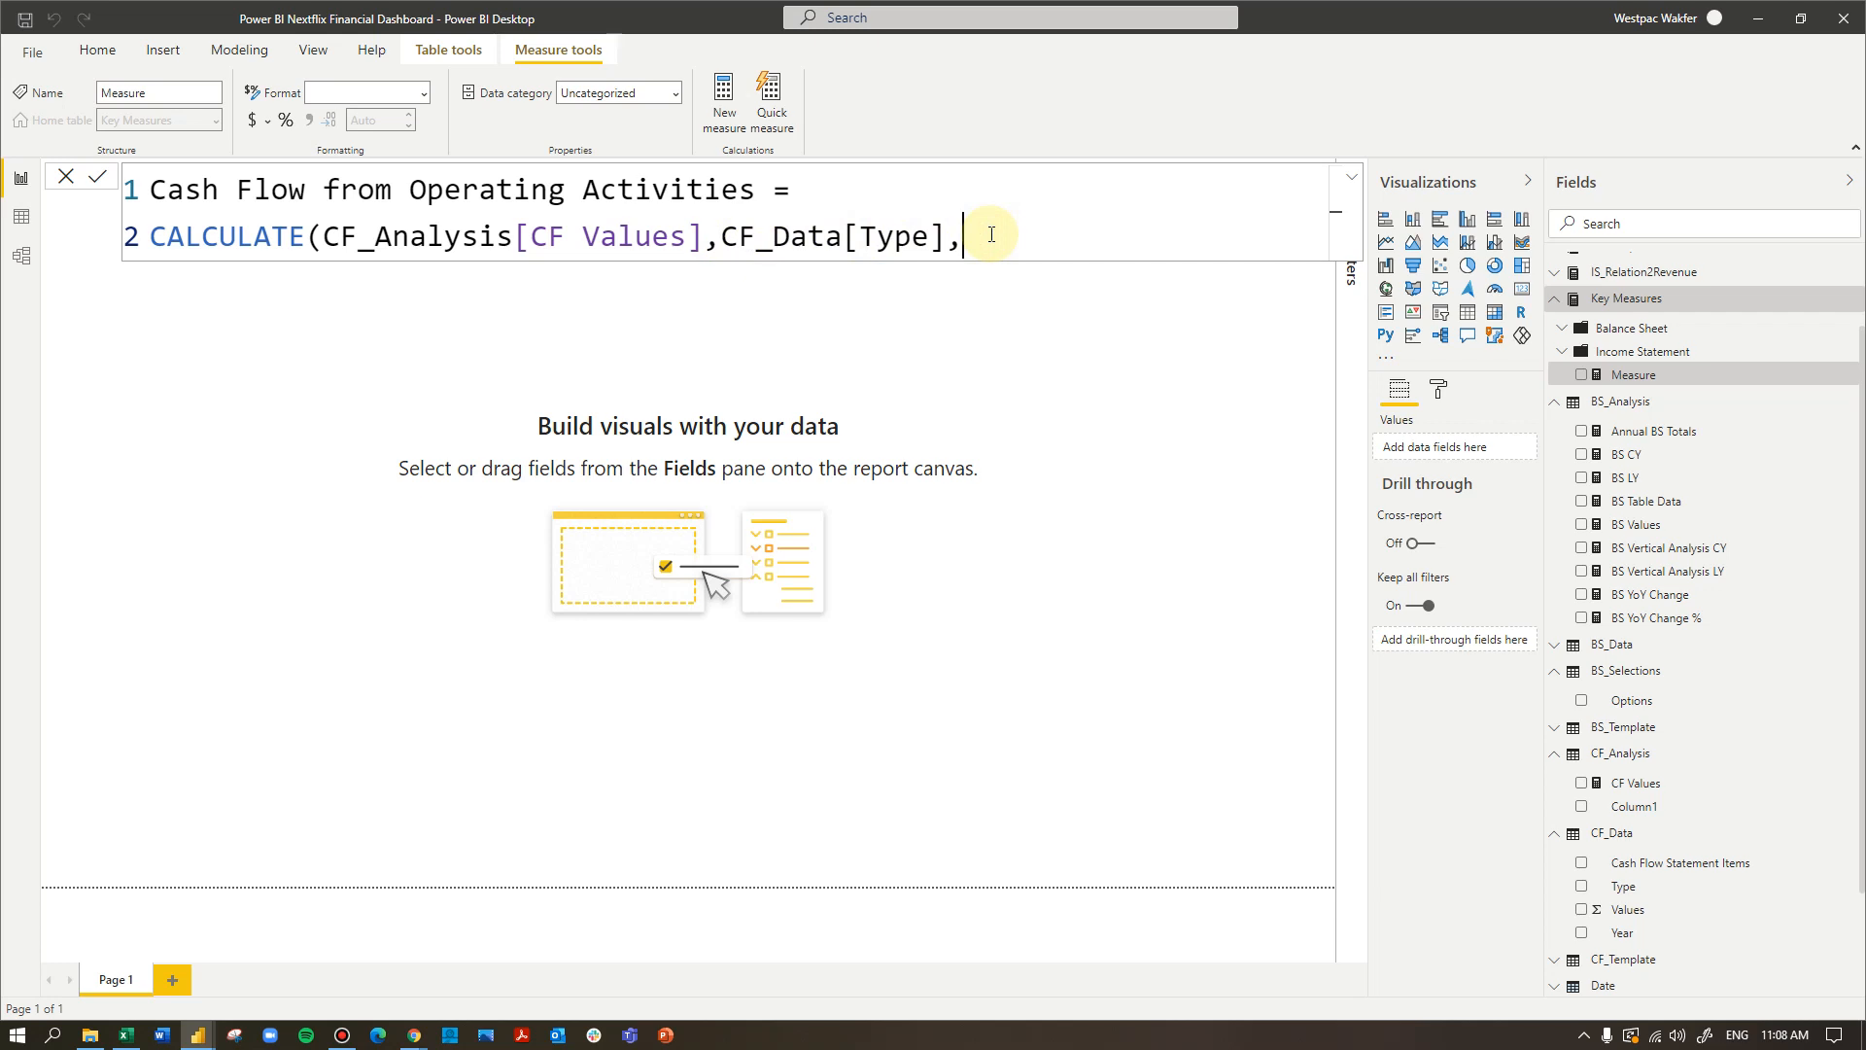
key(BackSpace)
text(=)
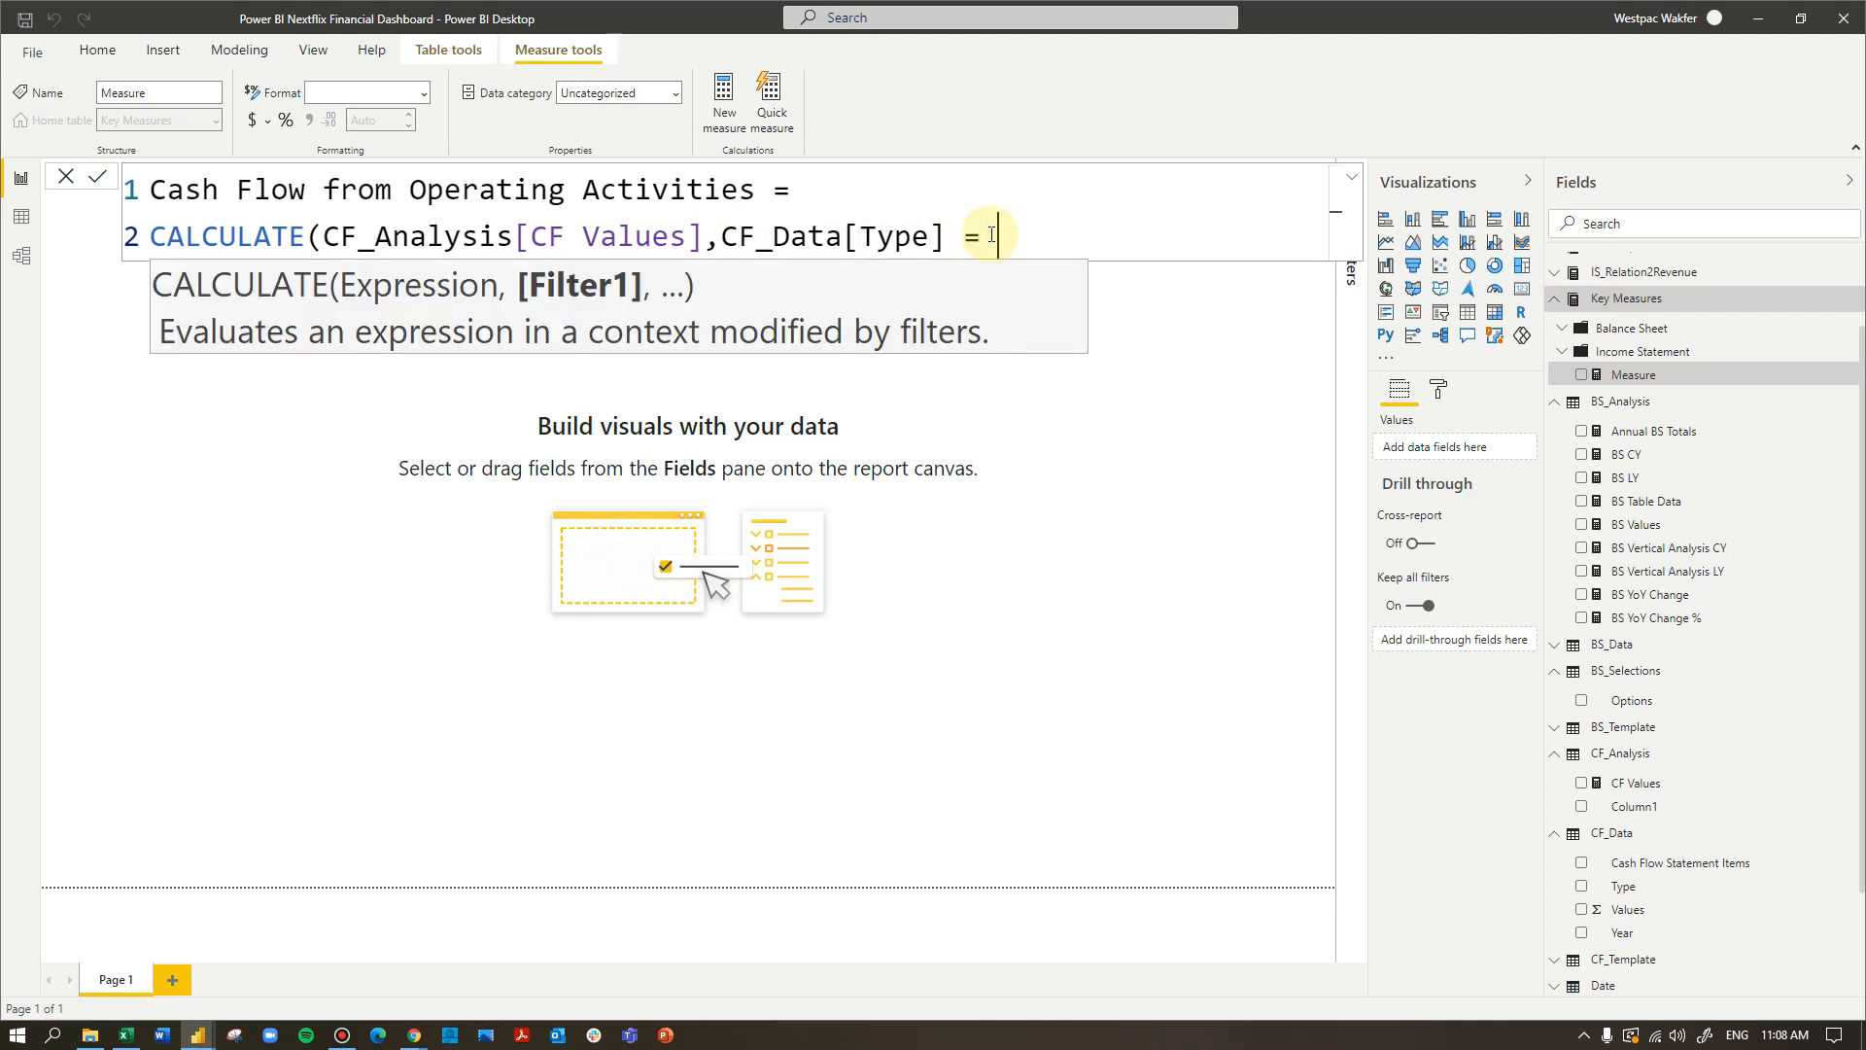
text( "Opeati)
- Complete the filter with the text value "Operating Activities", close the formula and commit the measure
key(BackSpace)
key(BackSpace)
text(ati)
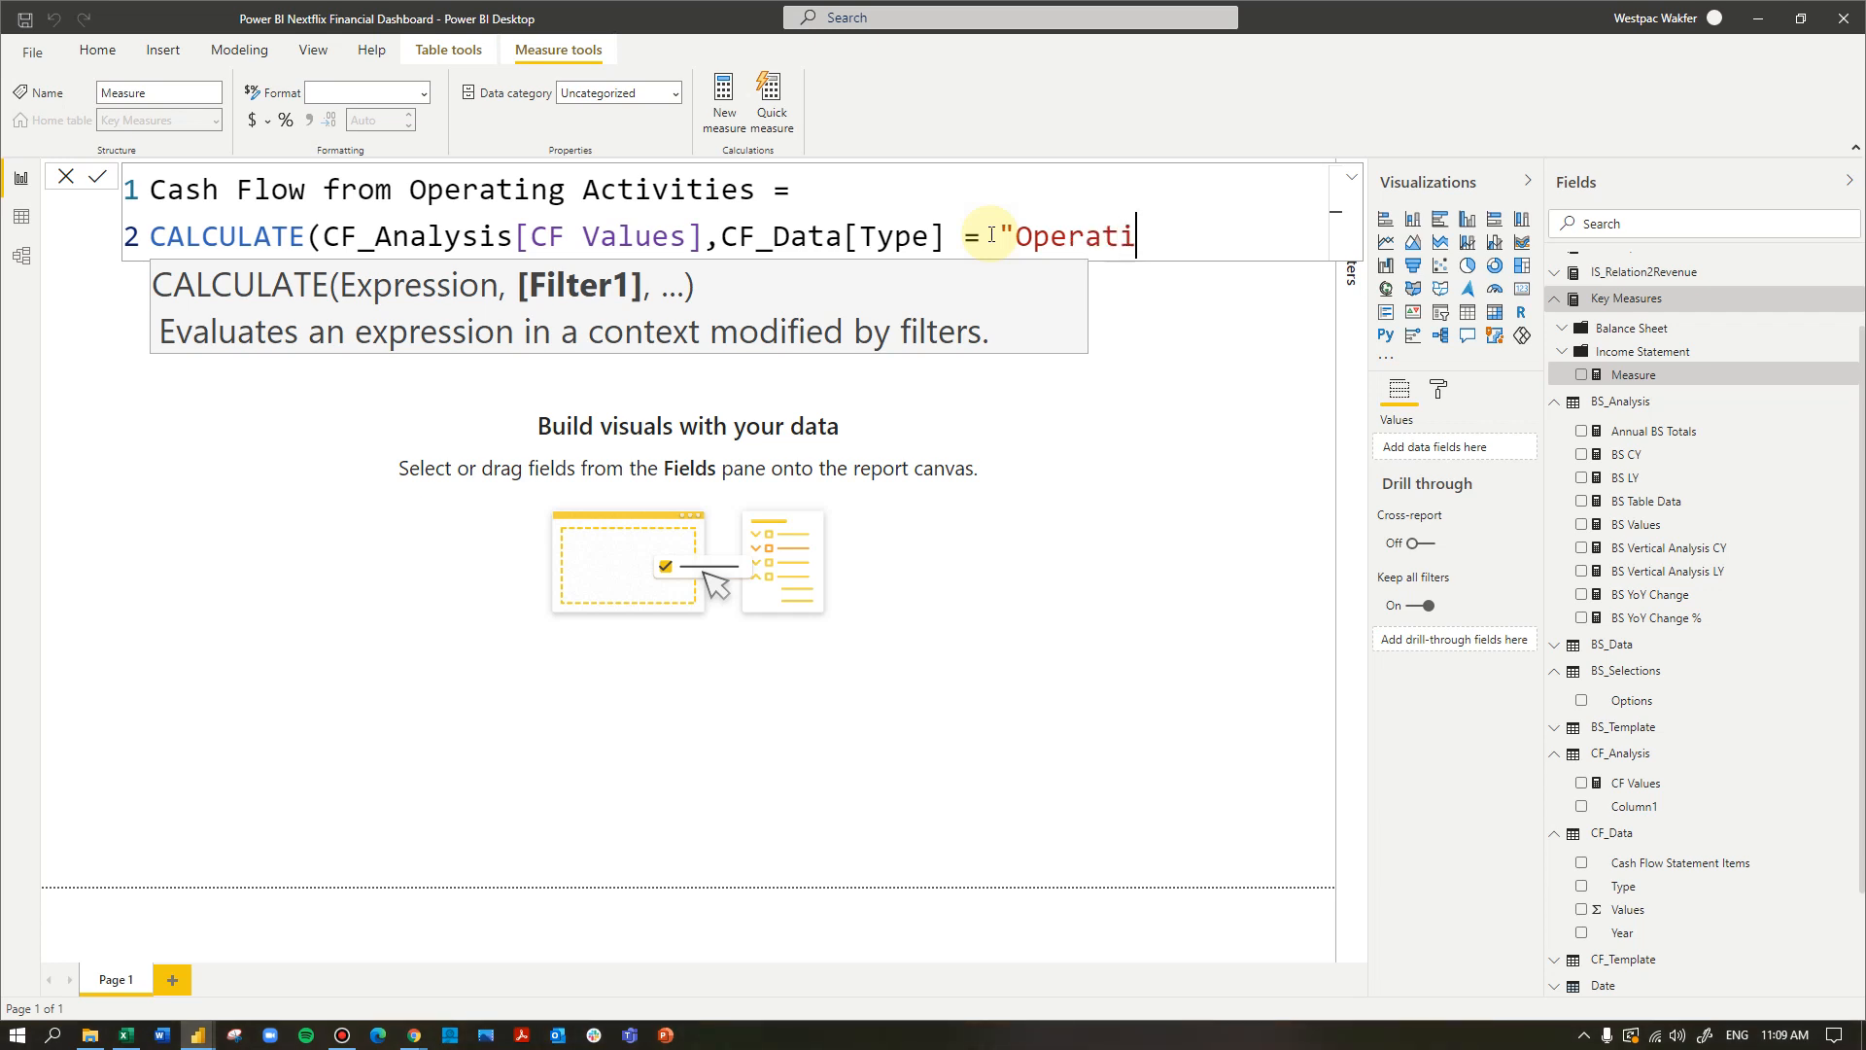
text(ng Activities)
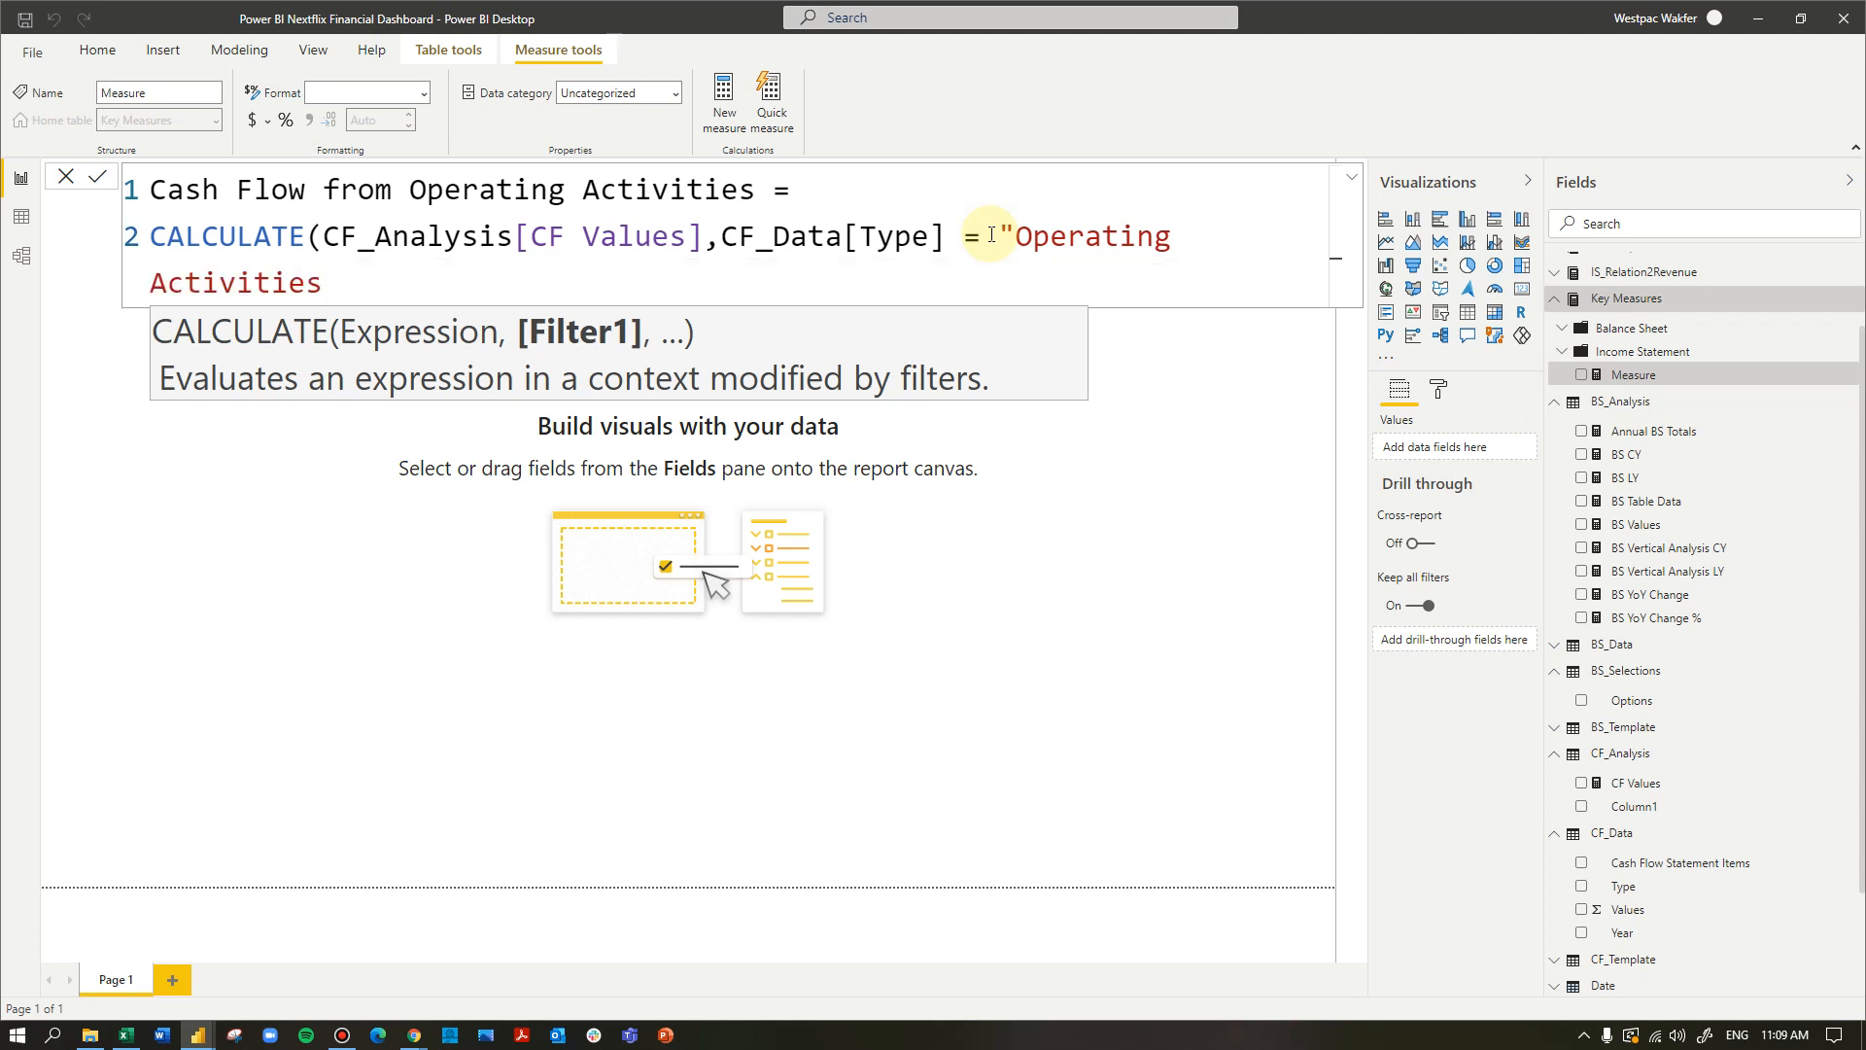
text("))
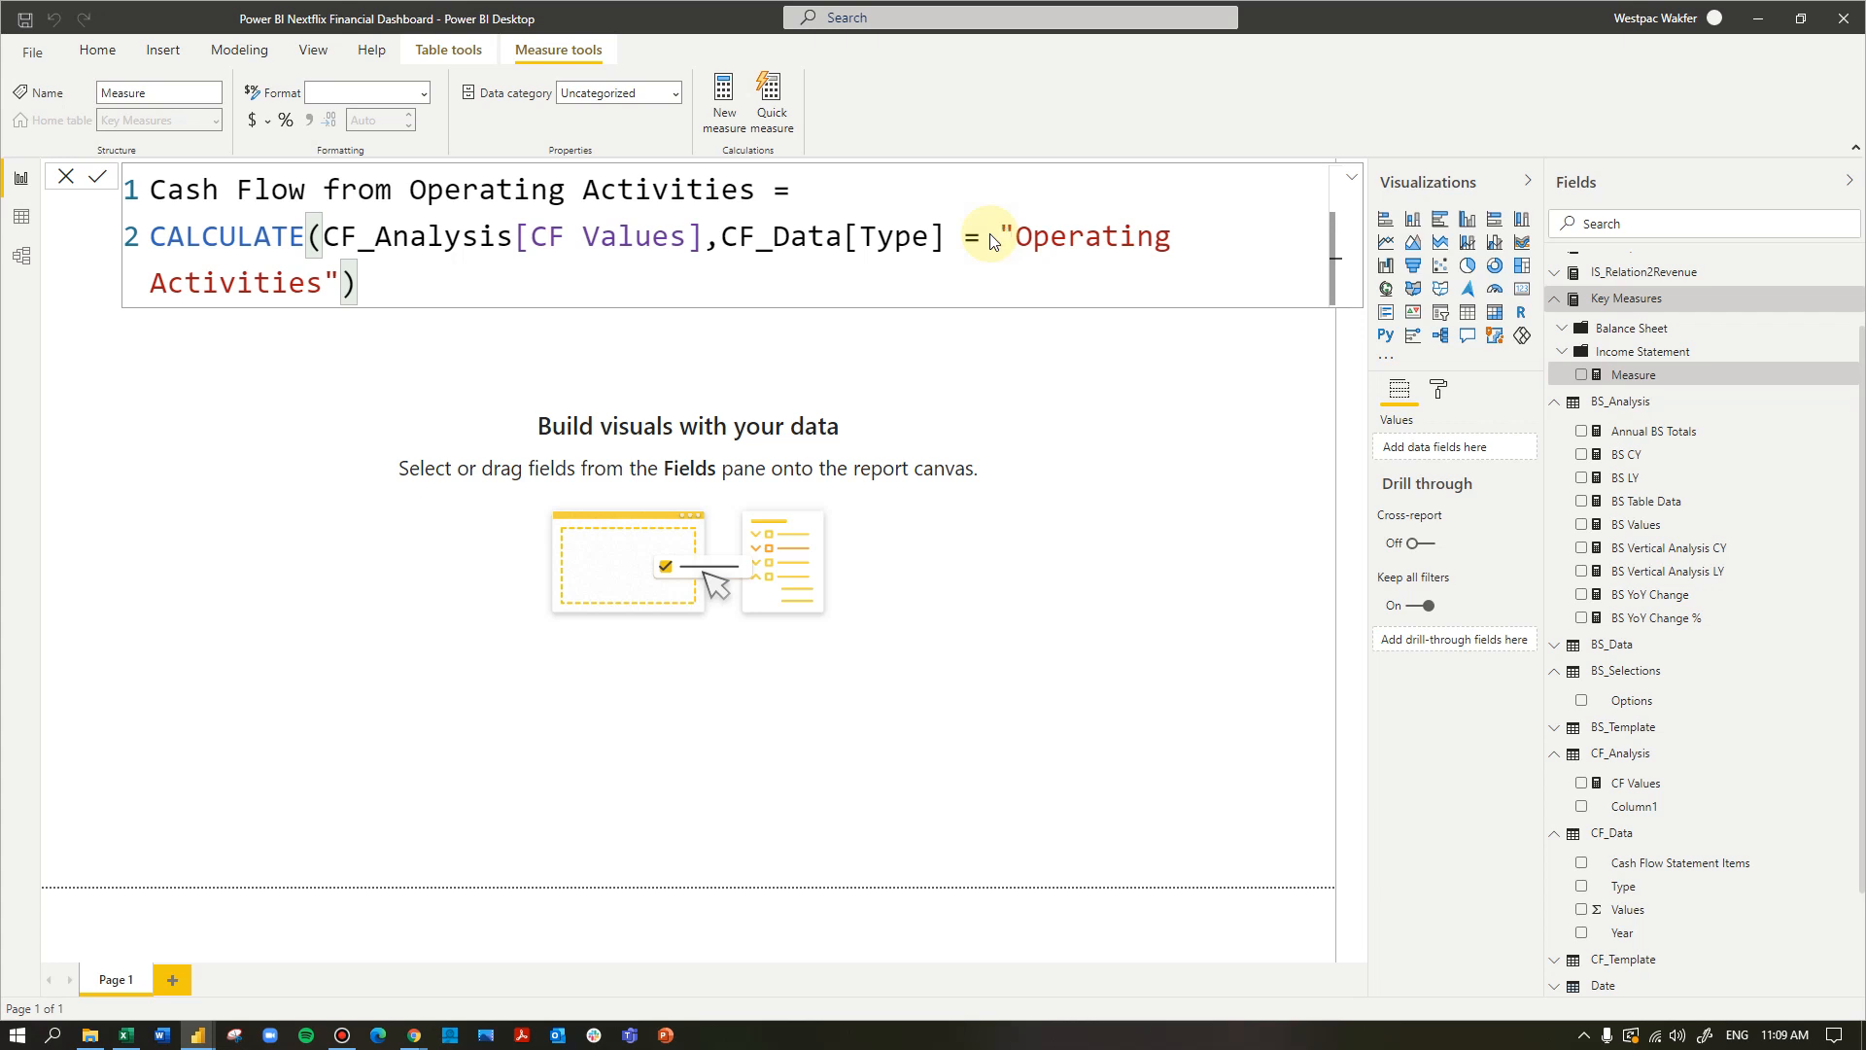
key(Return)
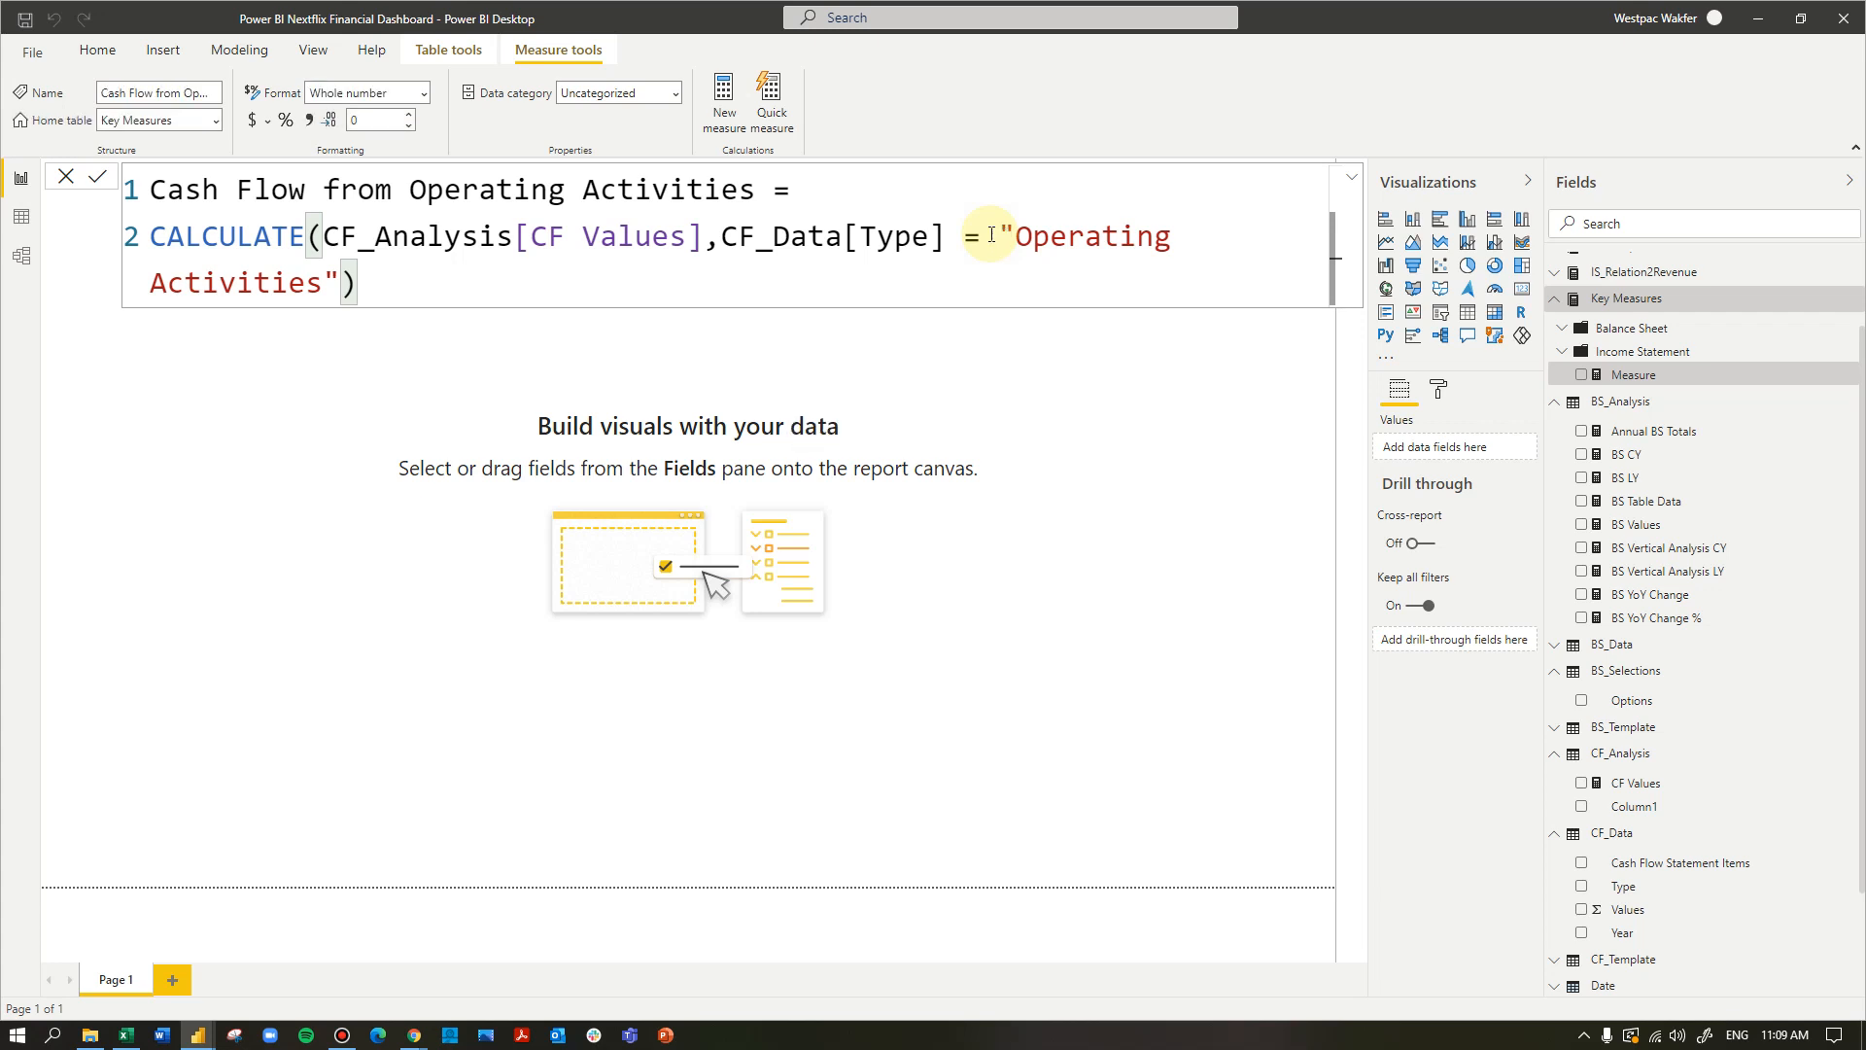
- Look through the tables and field list in the model view and return to the report view
click(22, 255)
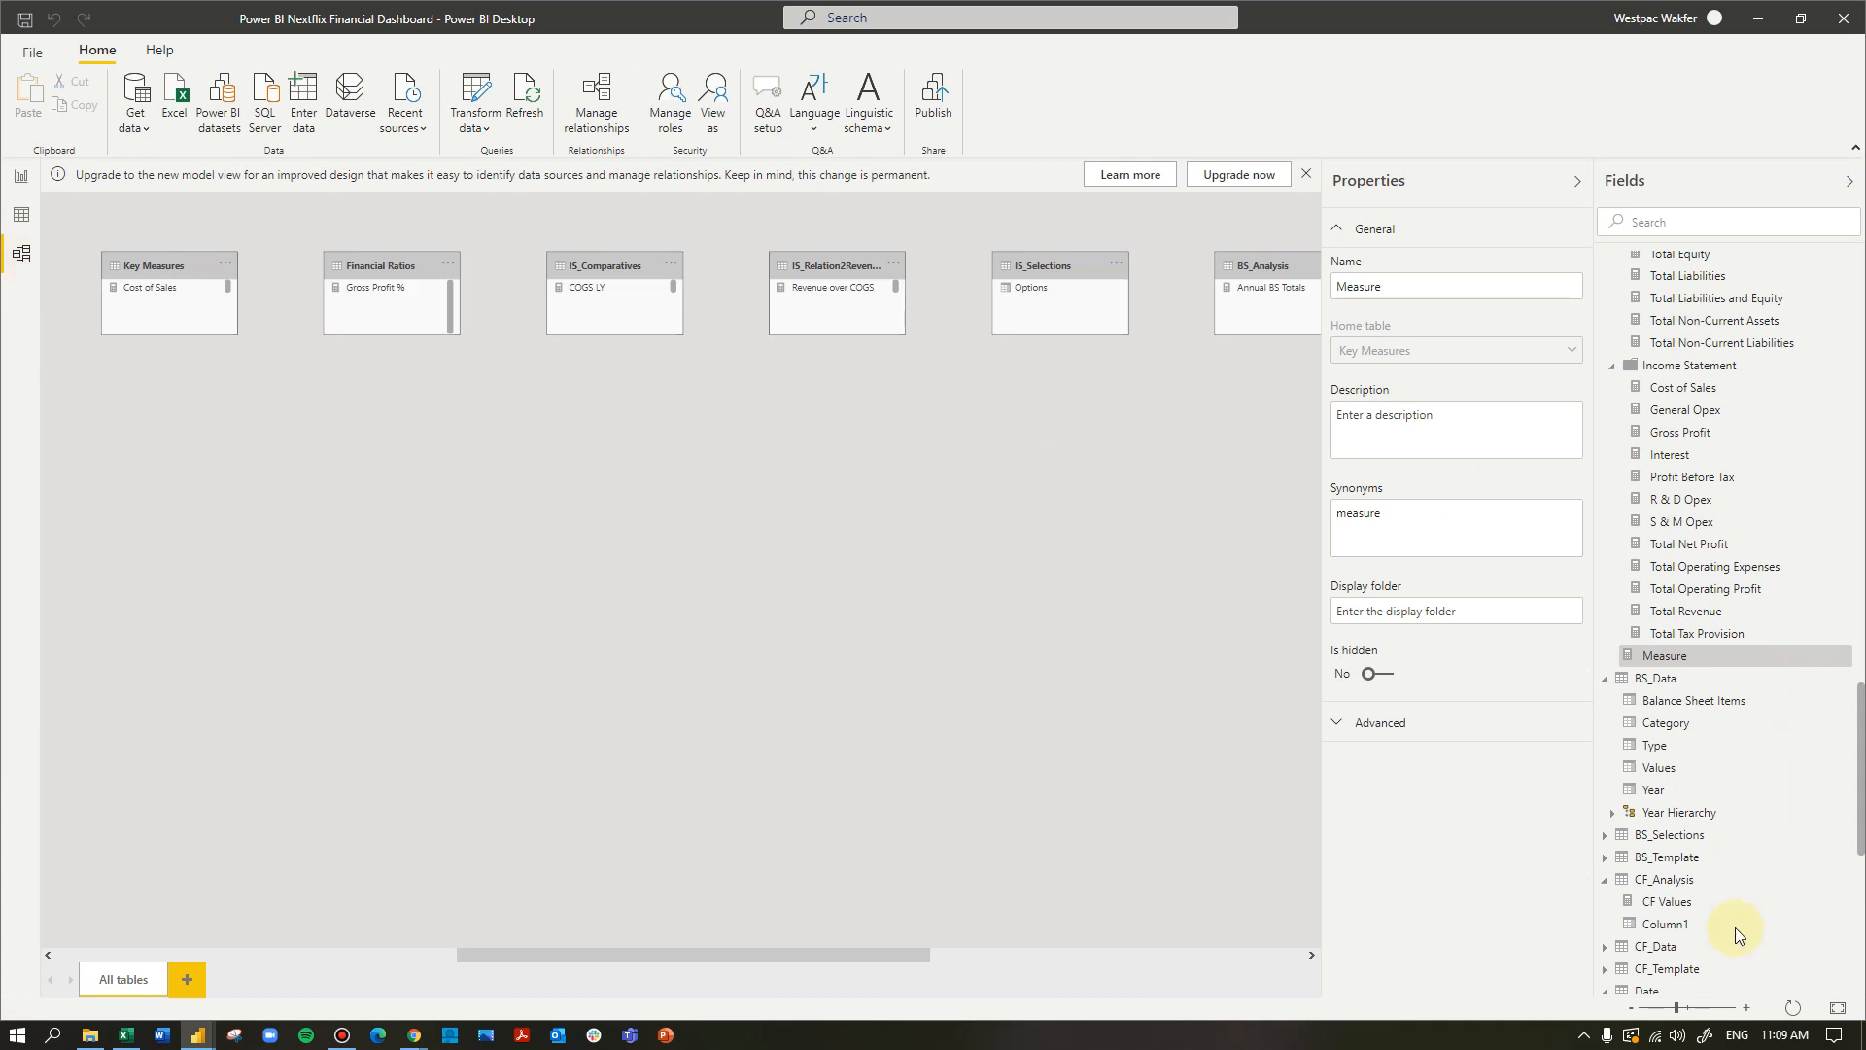
scroll(1750, 815, down, 3)
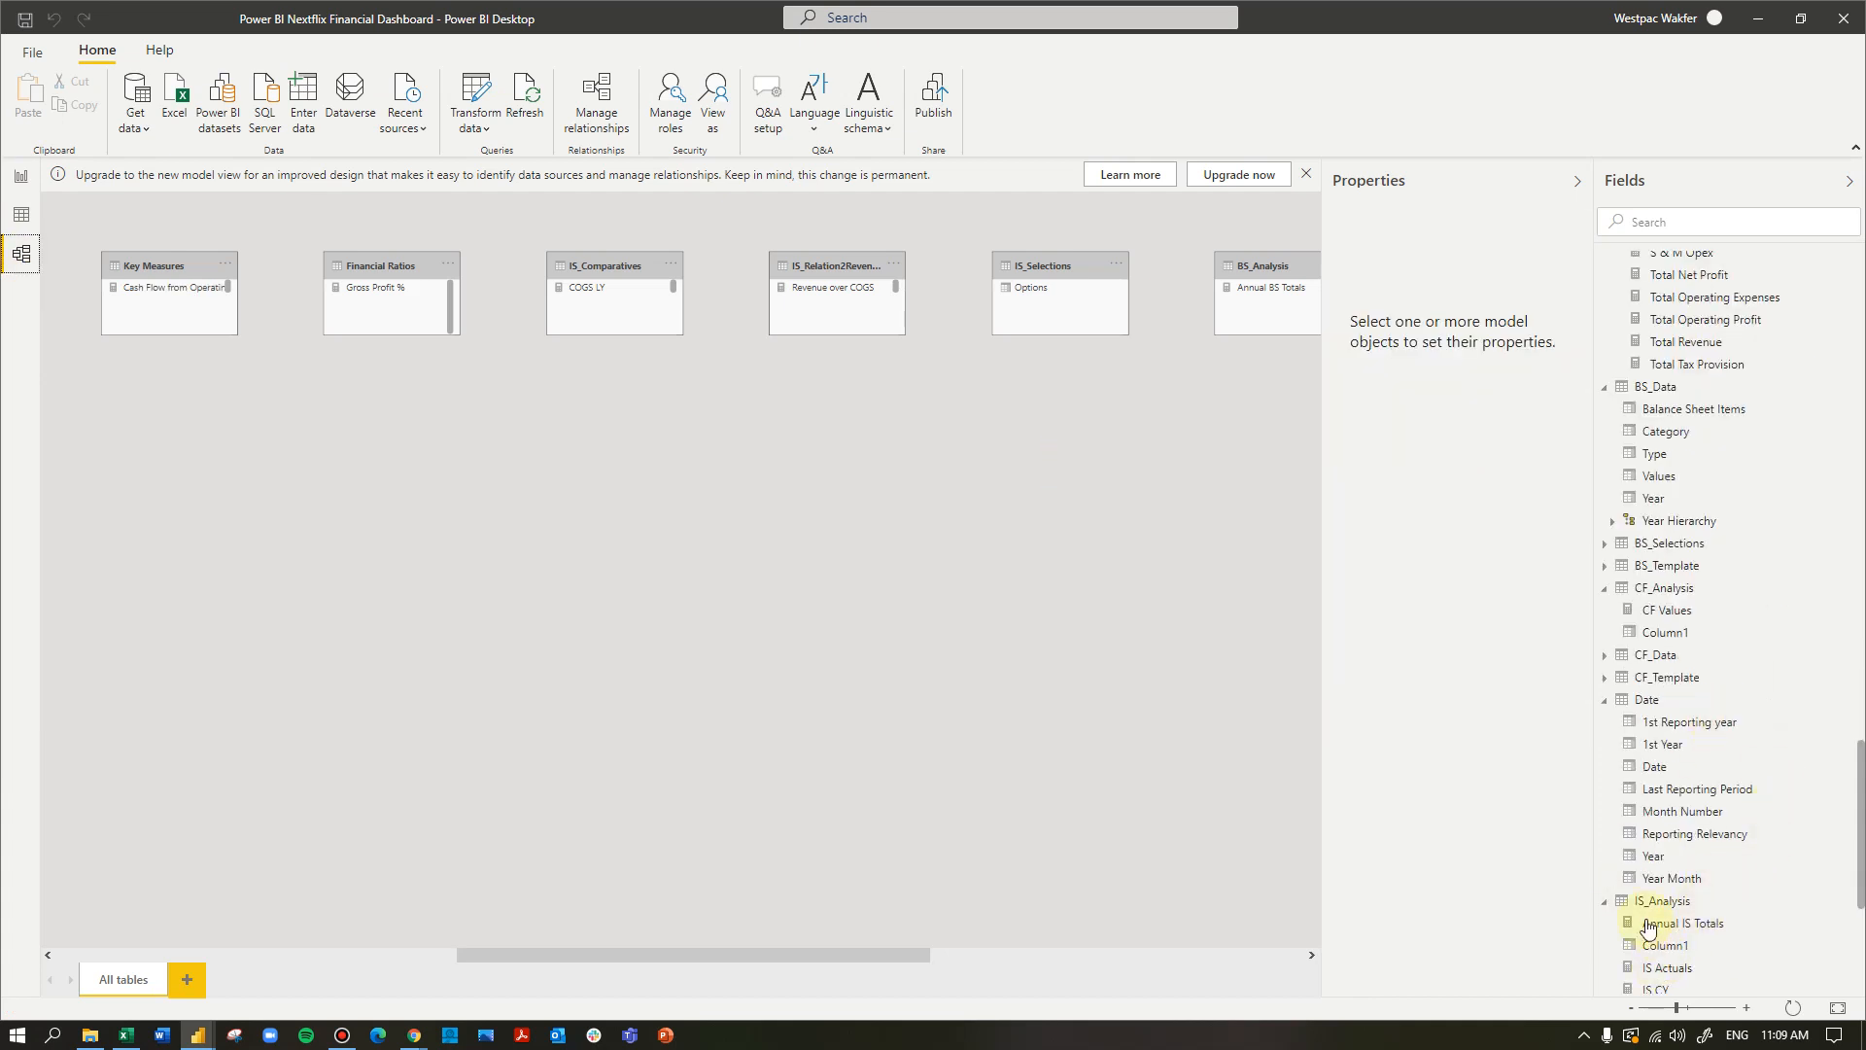
click(1848, 183)
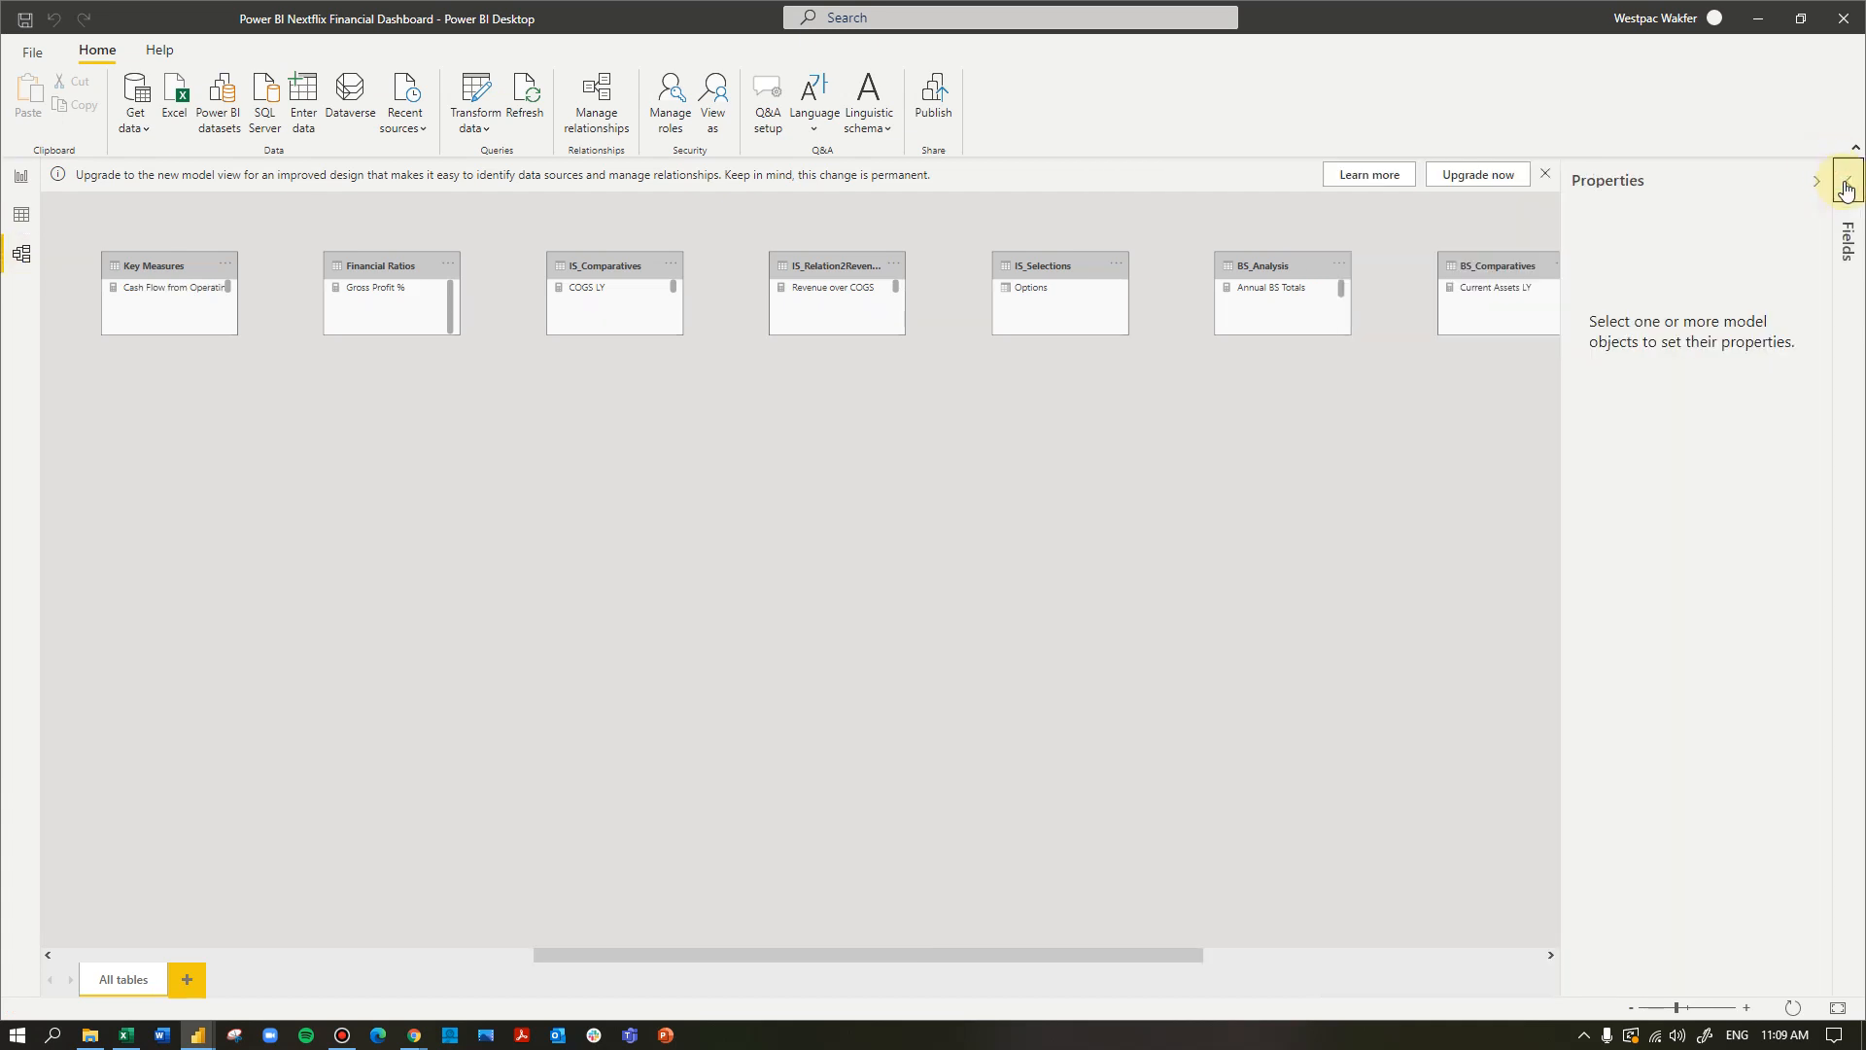
click(1847, 190)
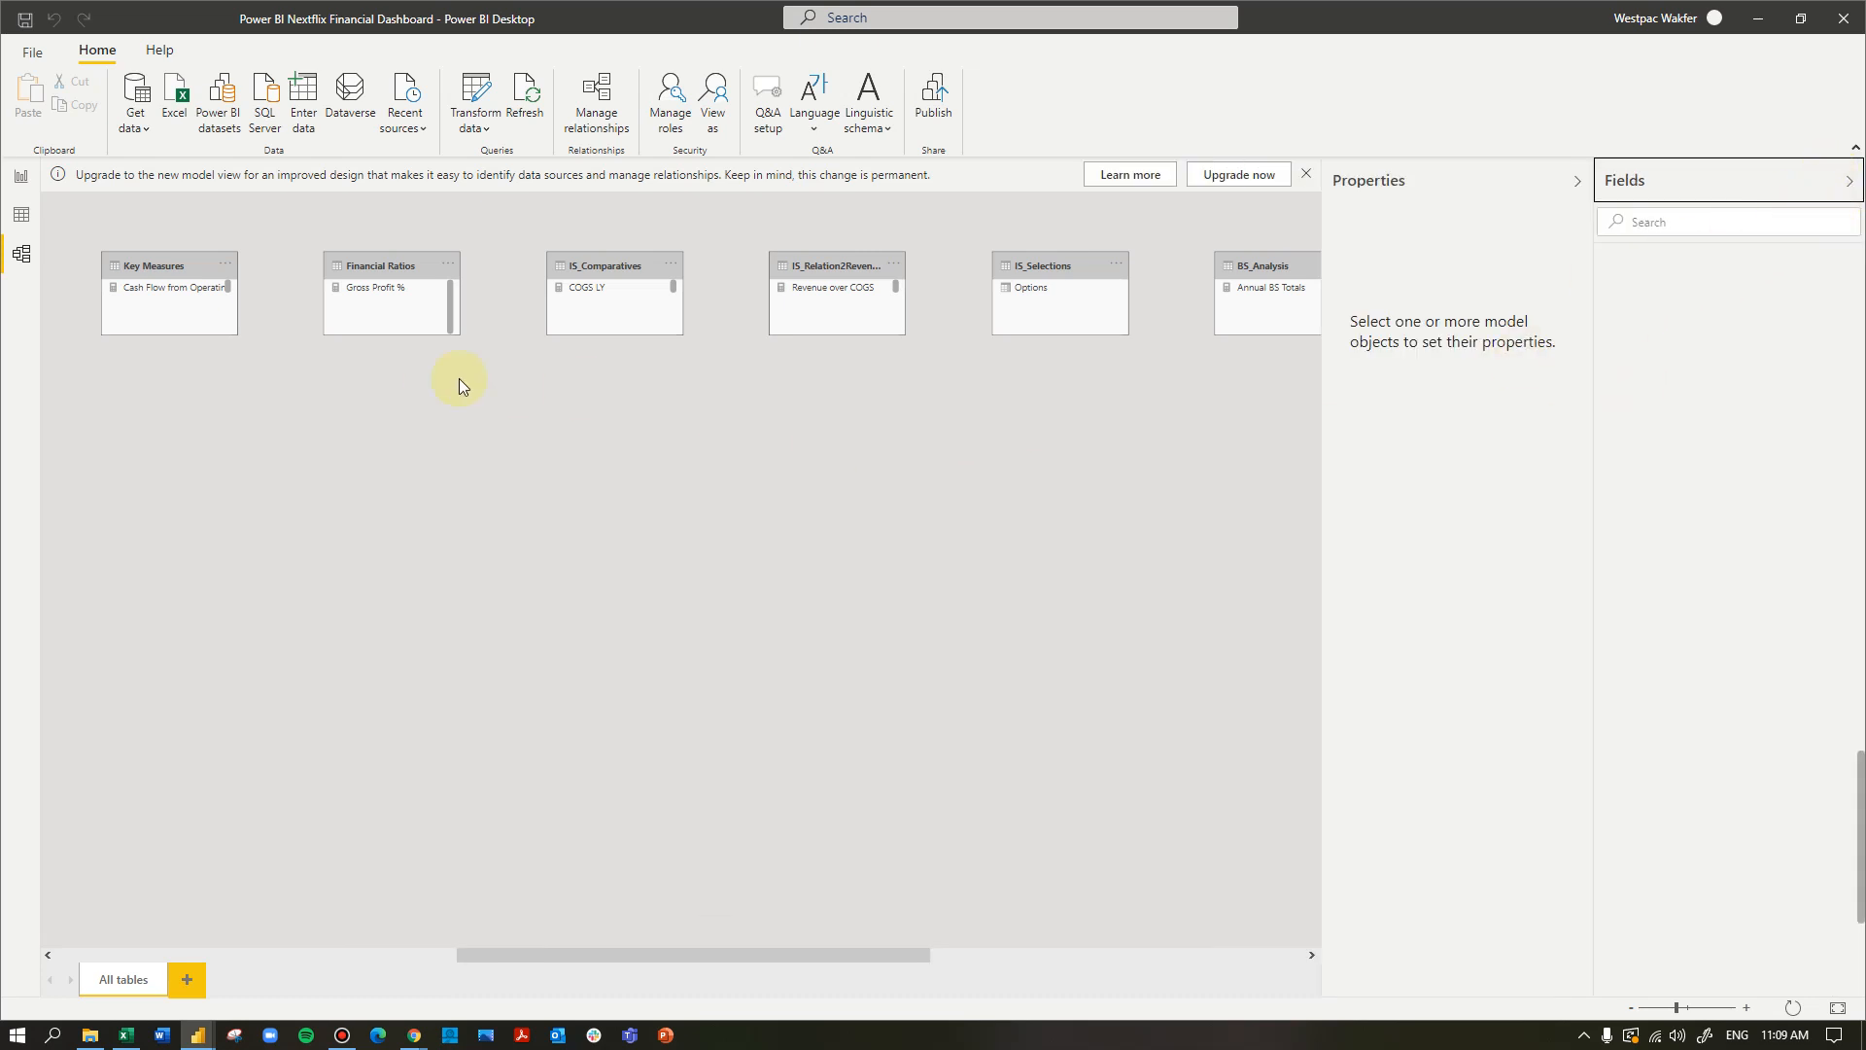
click(1675, 224)
click(1849, 182)
click(1849, 183)
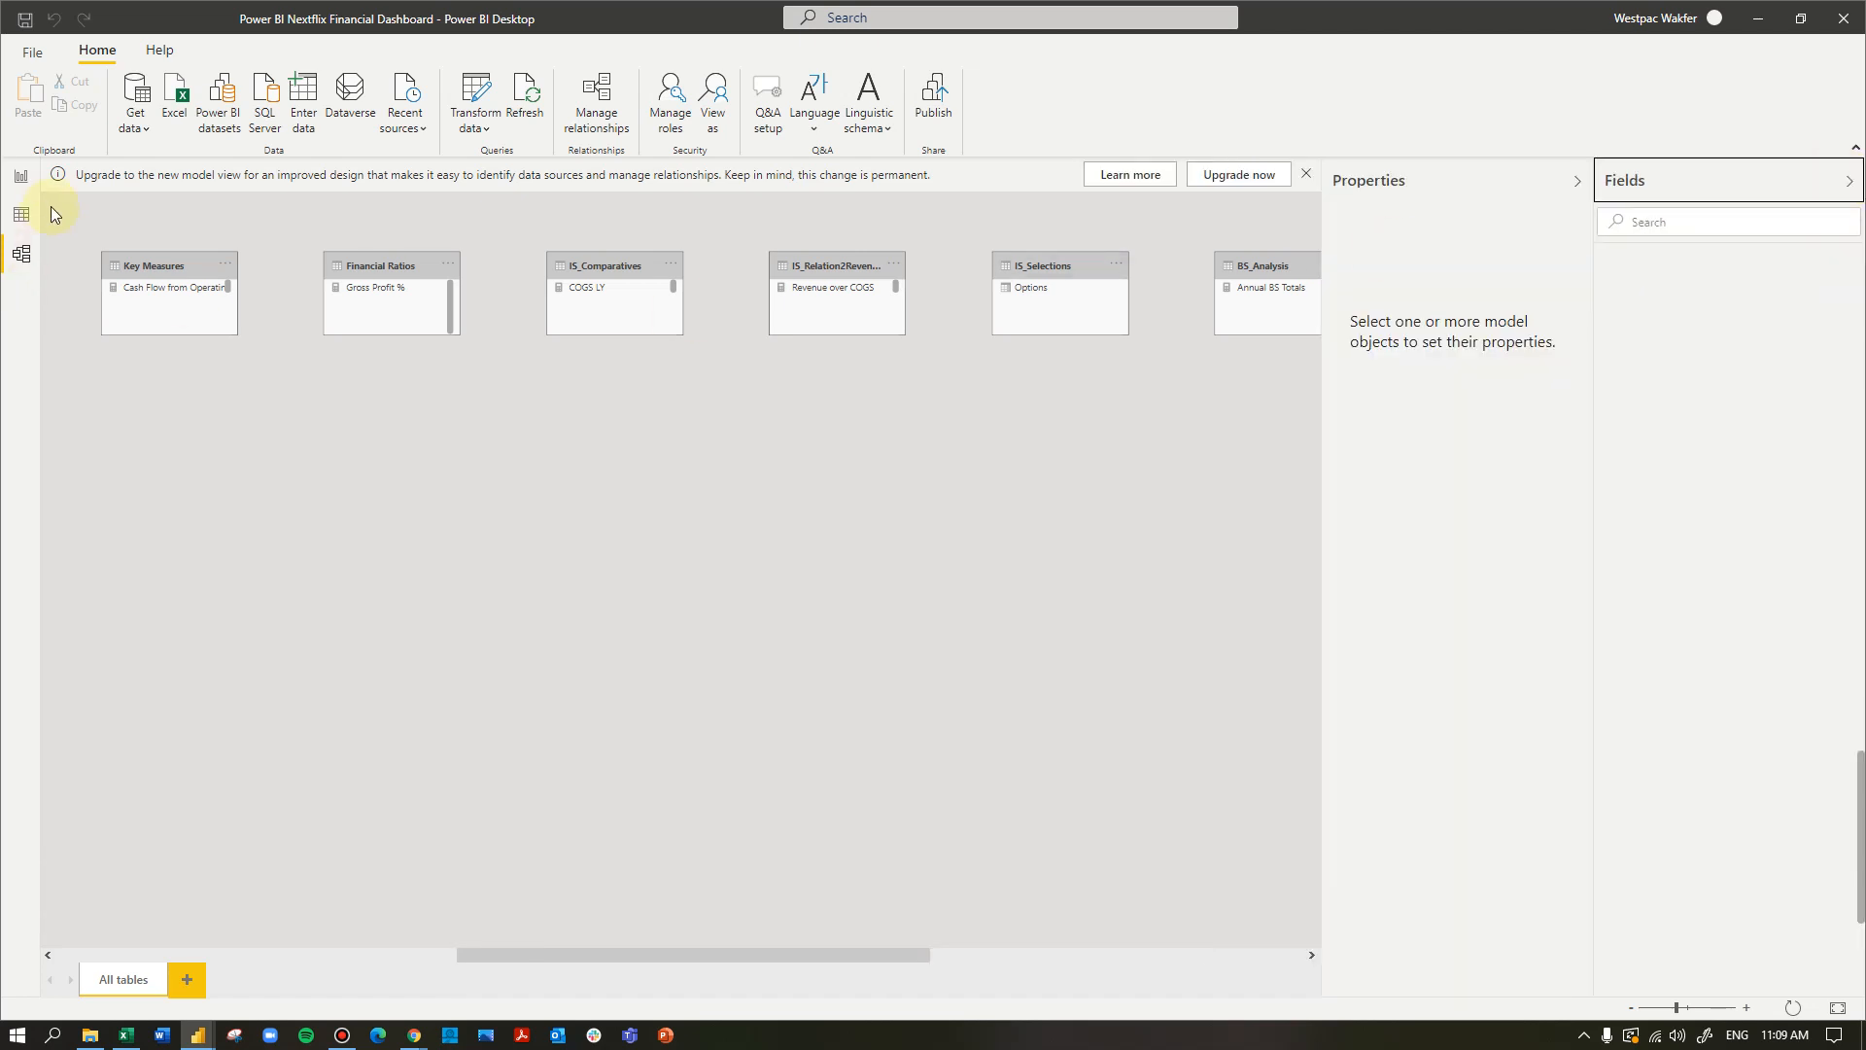
click(20, 177)
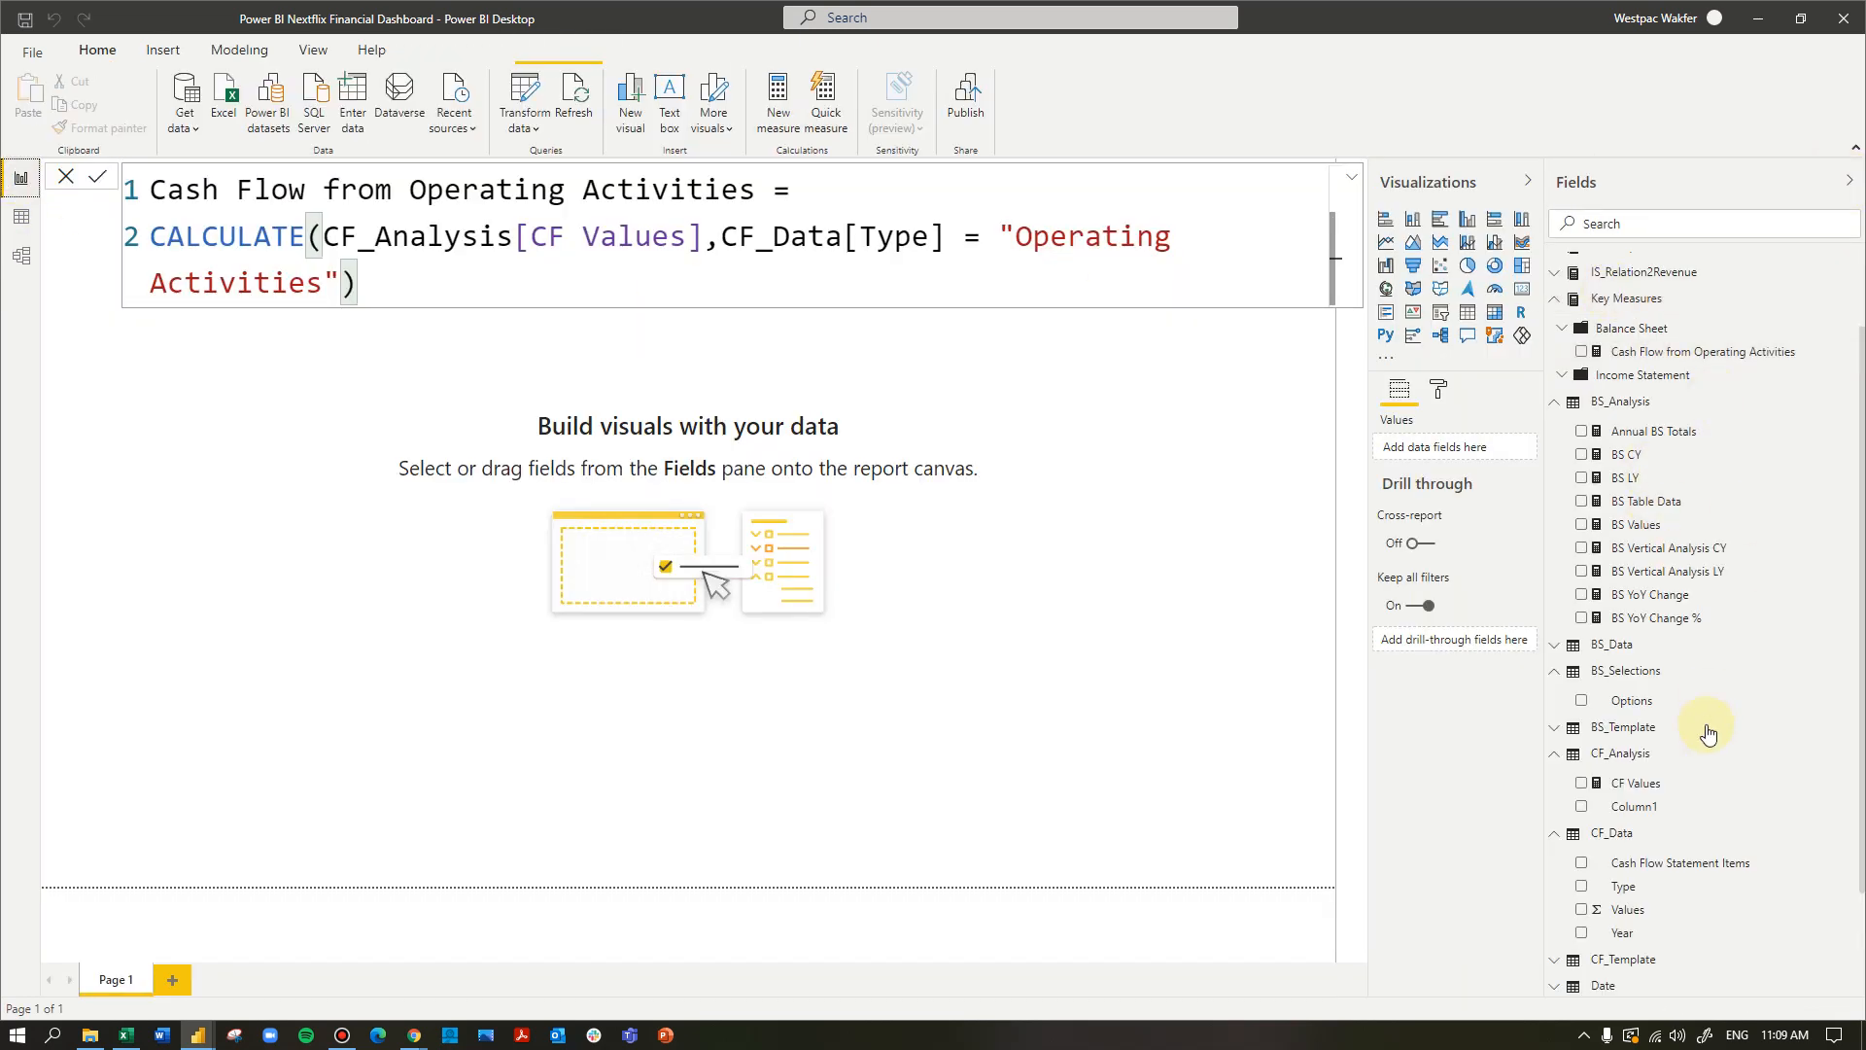
- Collapse the CF_Data table in the report's field list, and search the model view's fields for "cf_data" to select that table
scroll(1696, 826, down, 3)
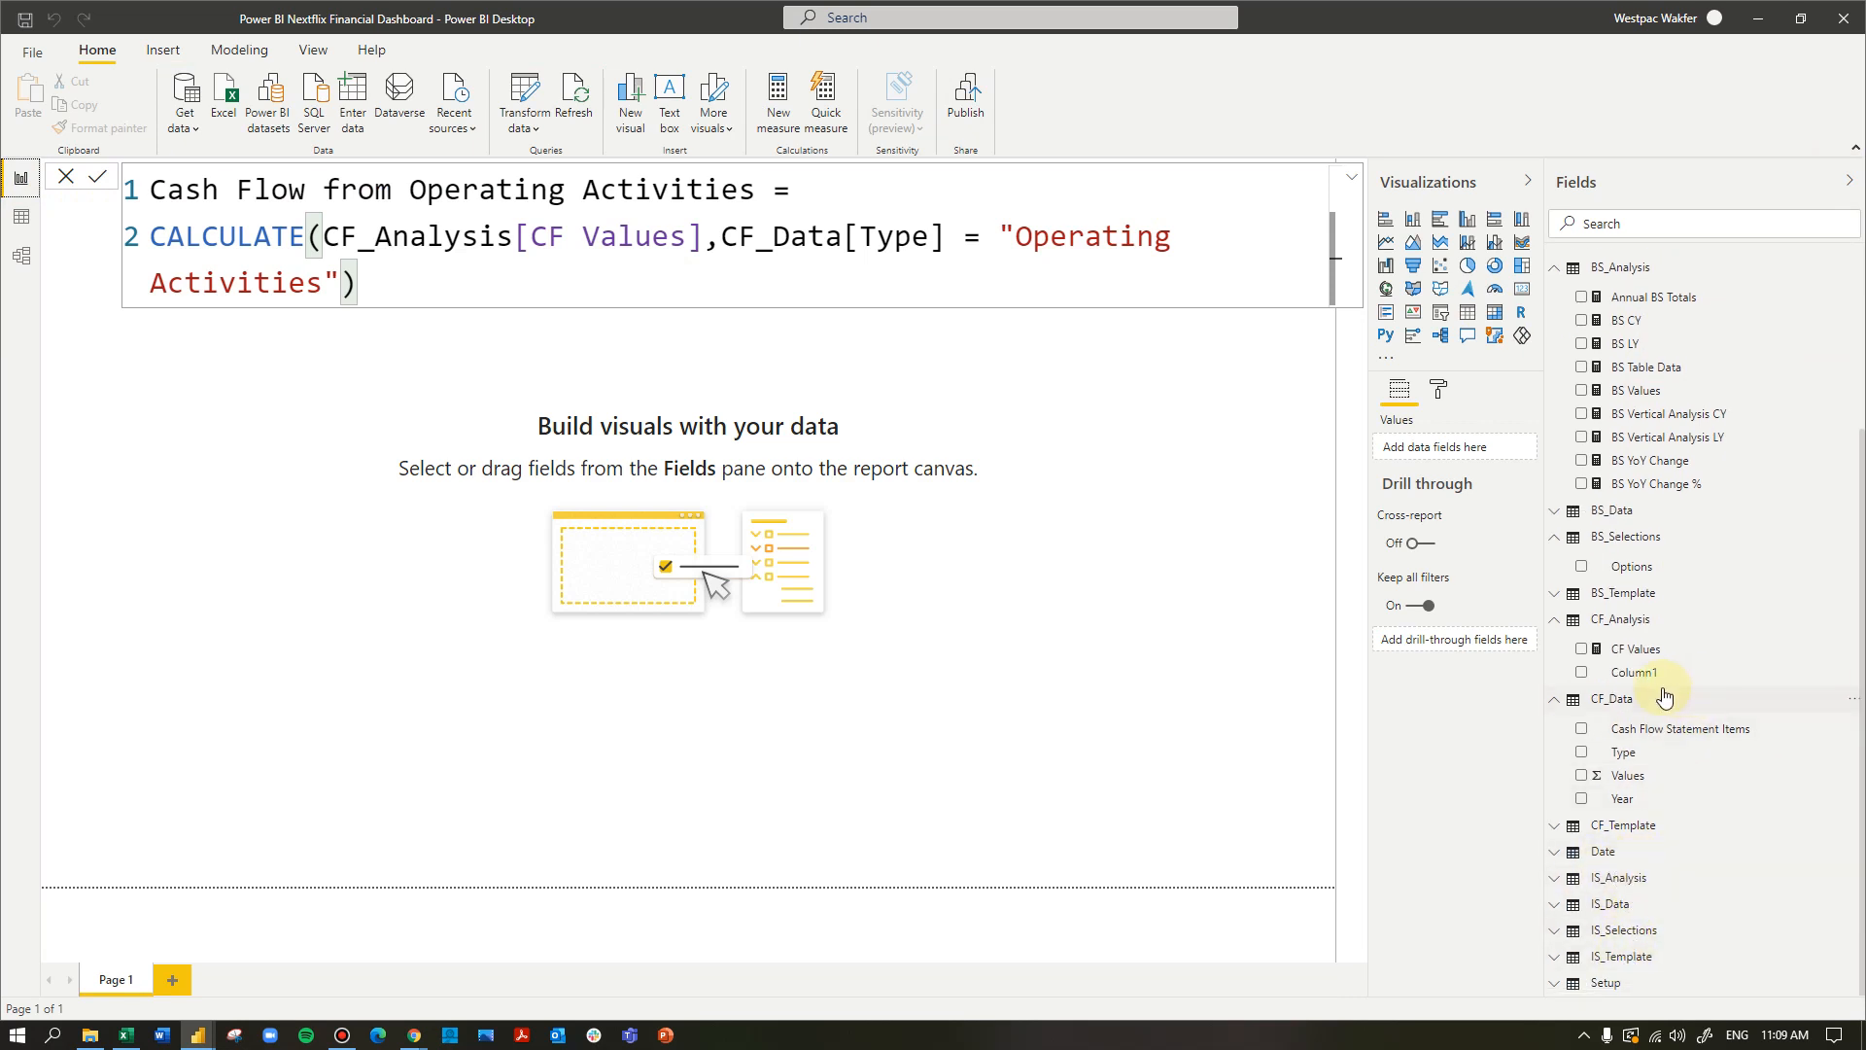
click(1635, 696)
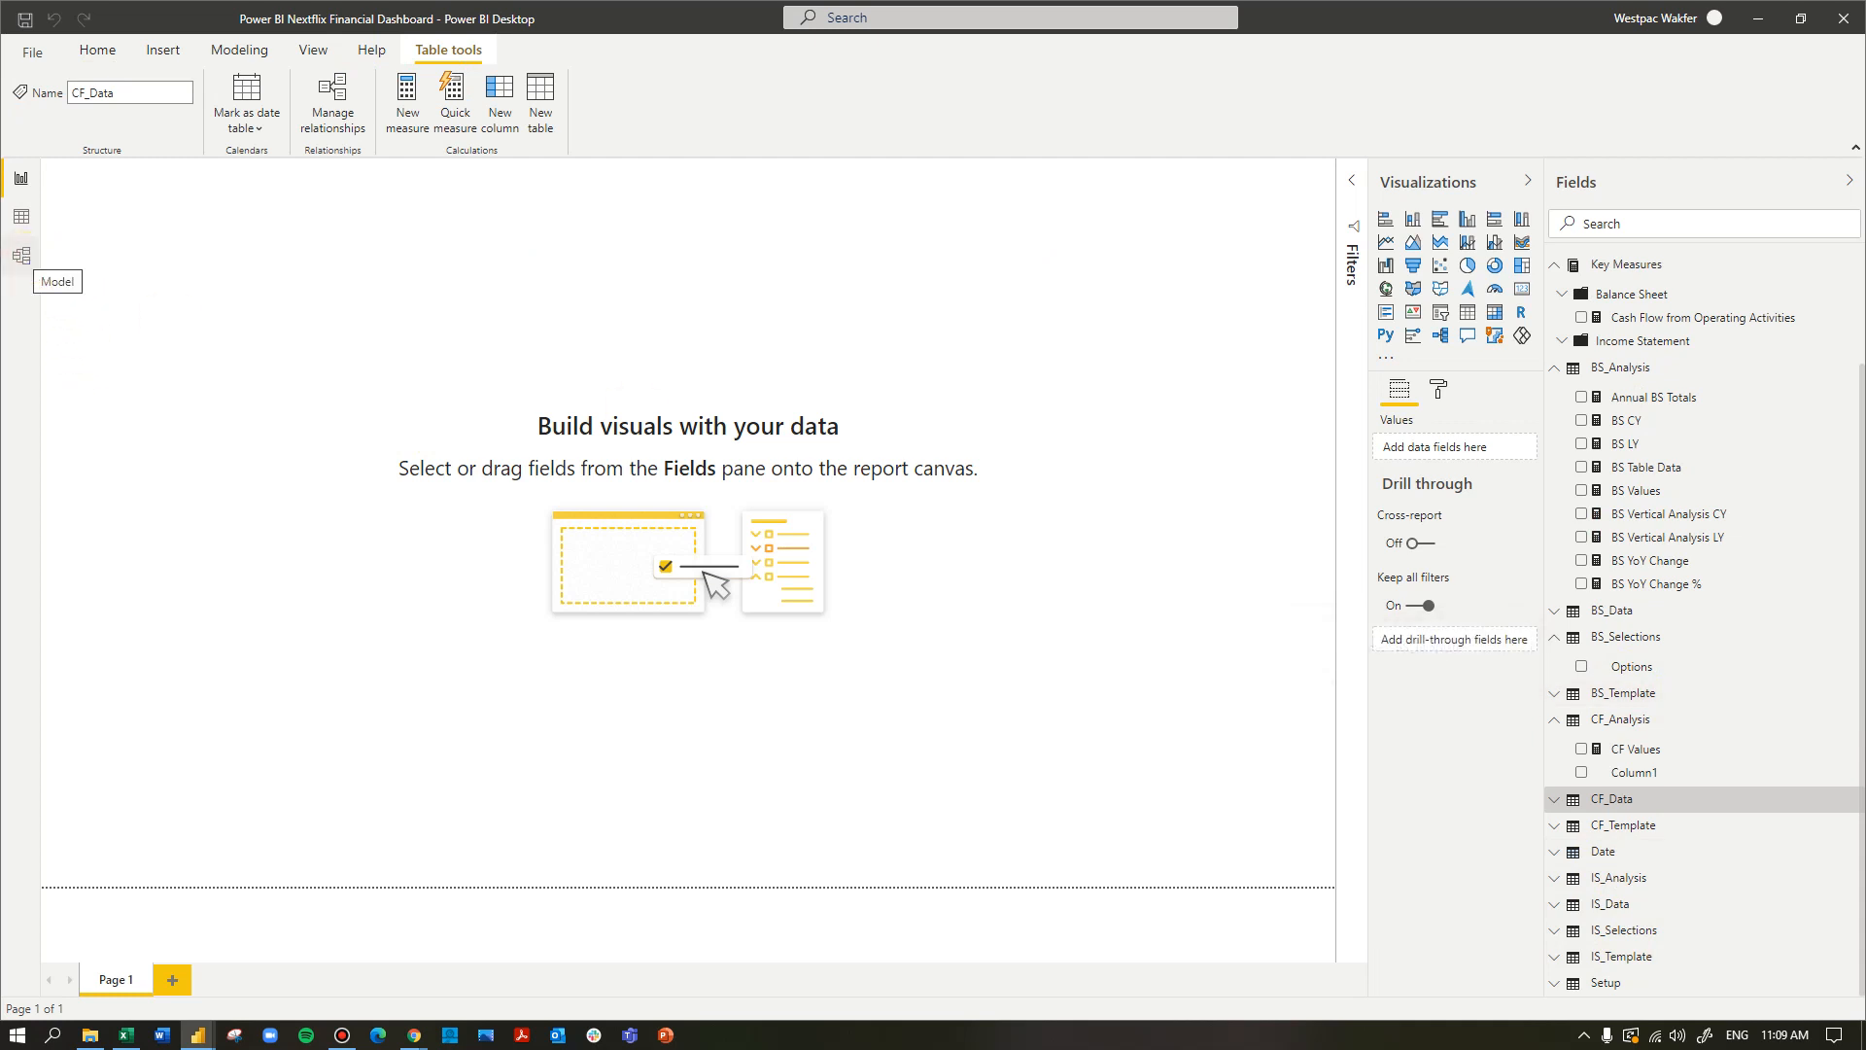
click(21, 254)
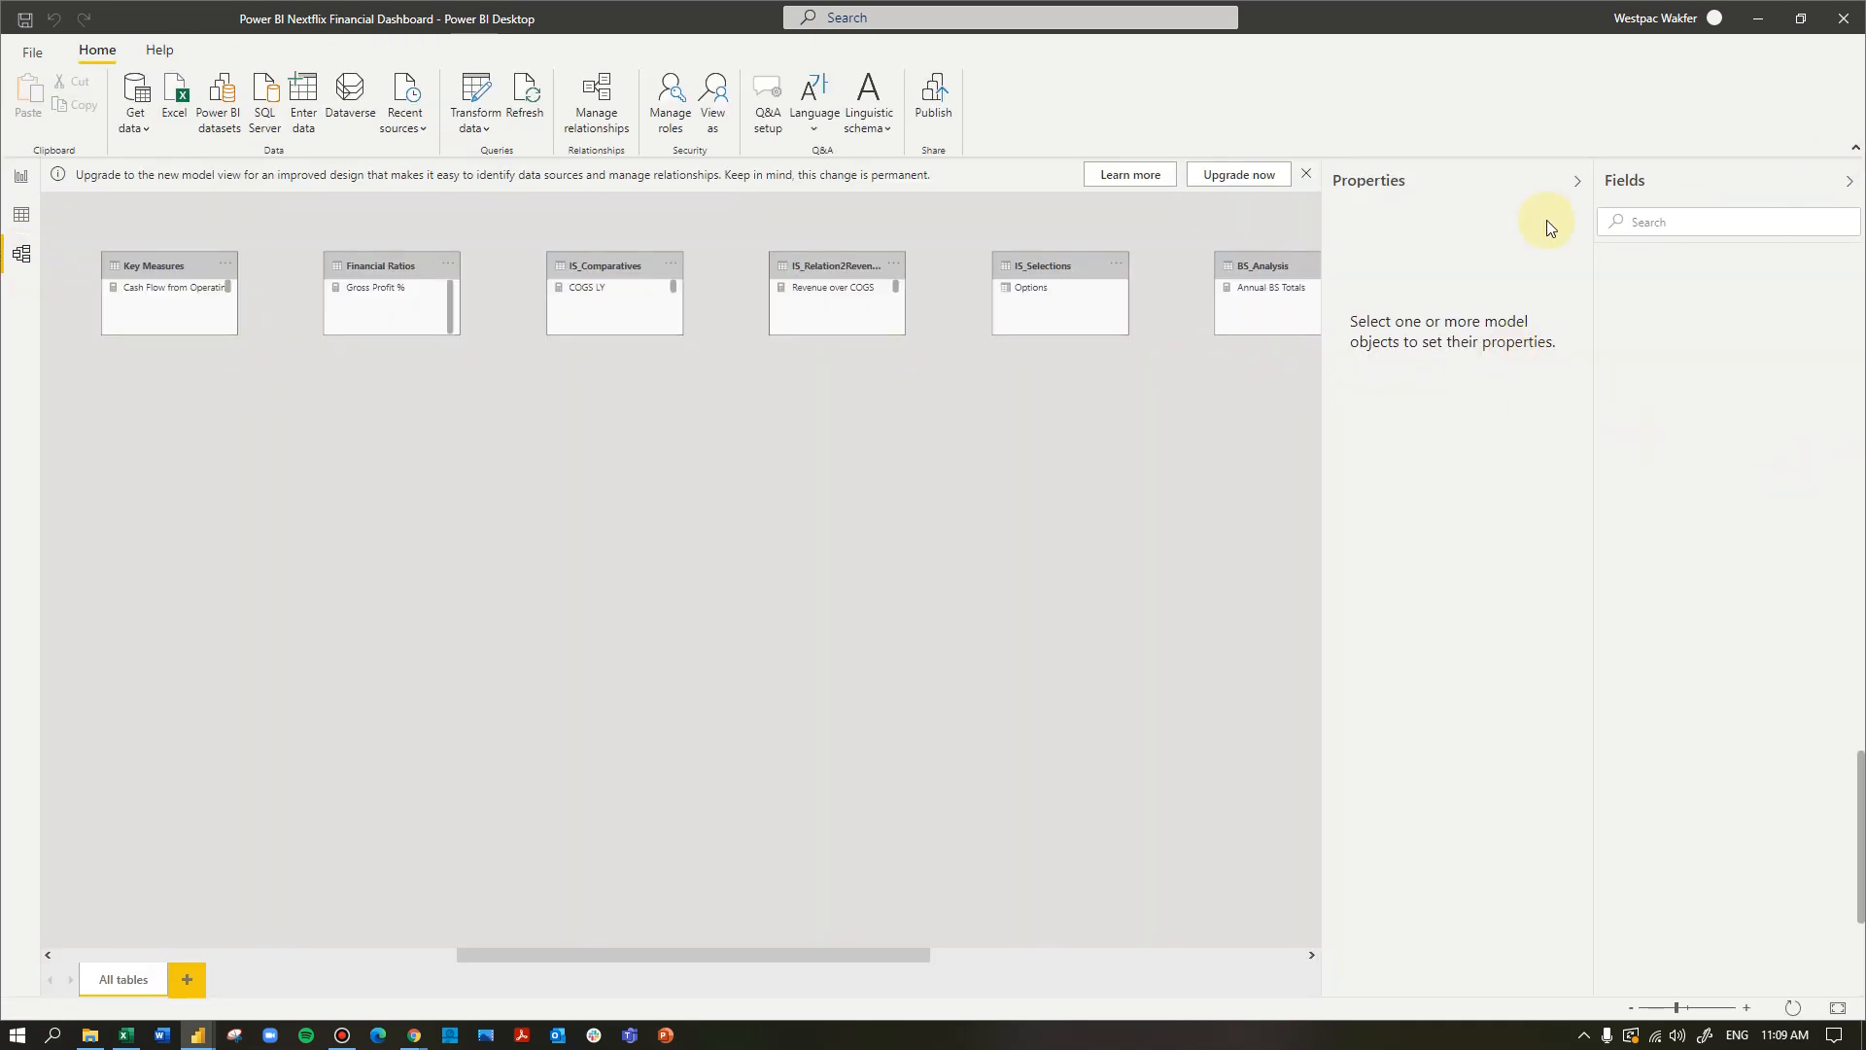
click(1576, 181)
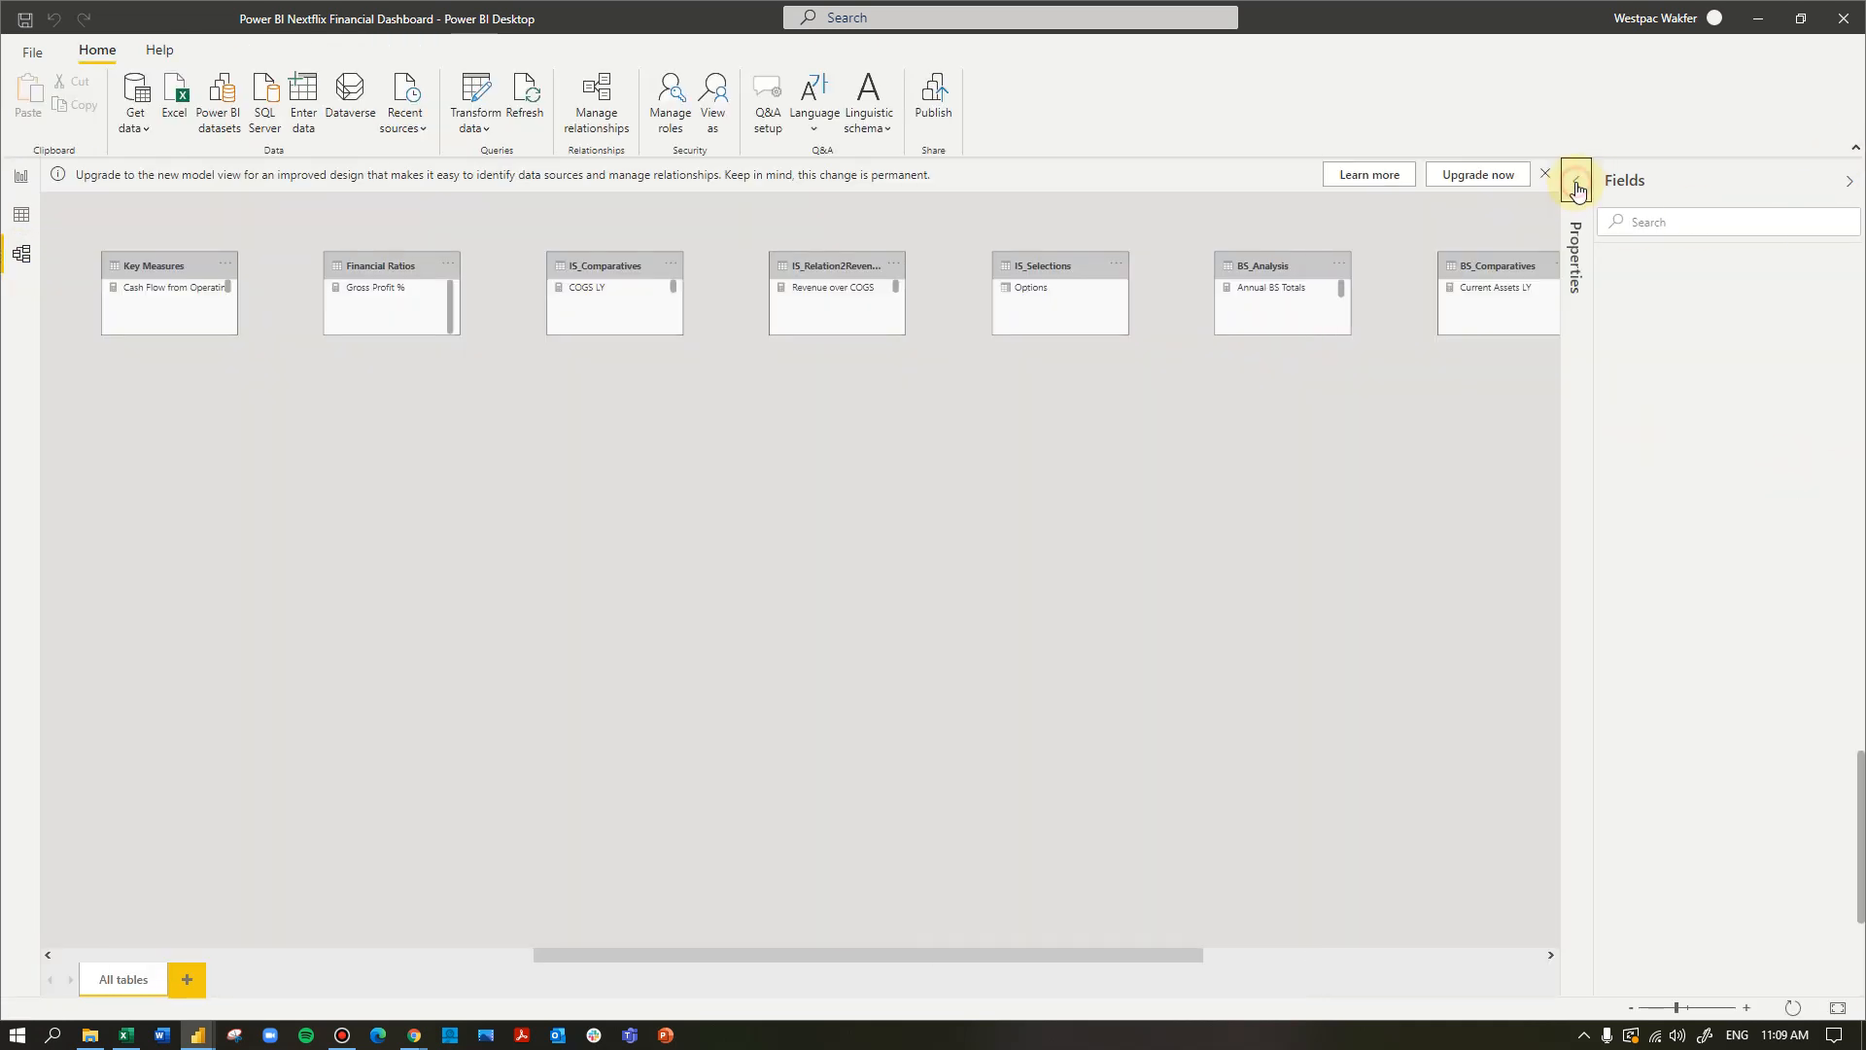
click(1849, 182)
click(1825, 187)
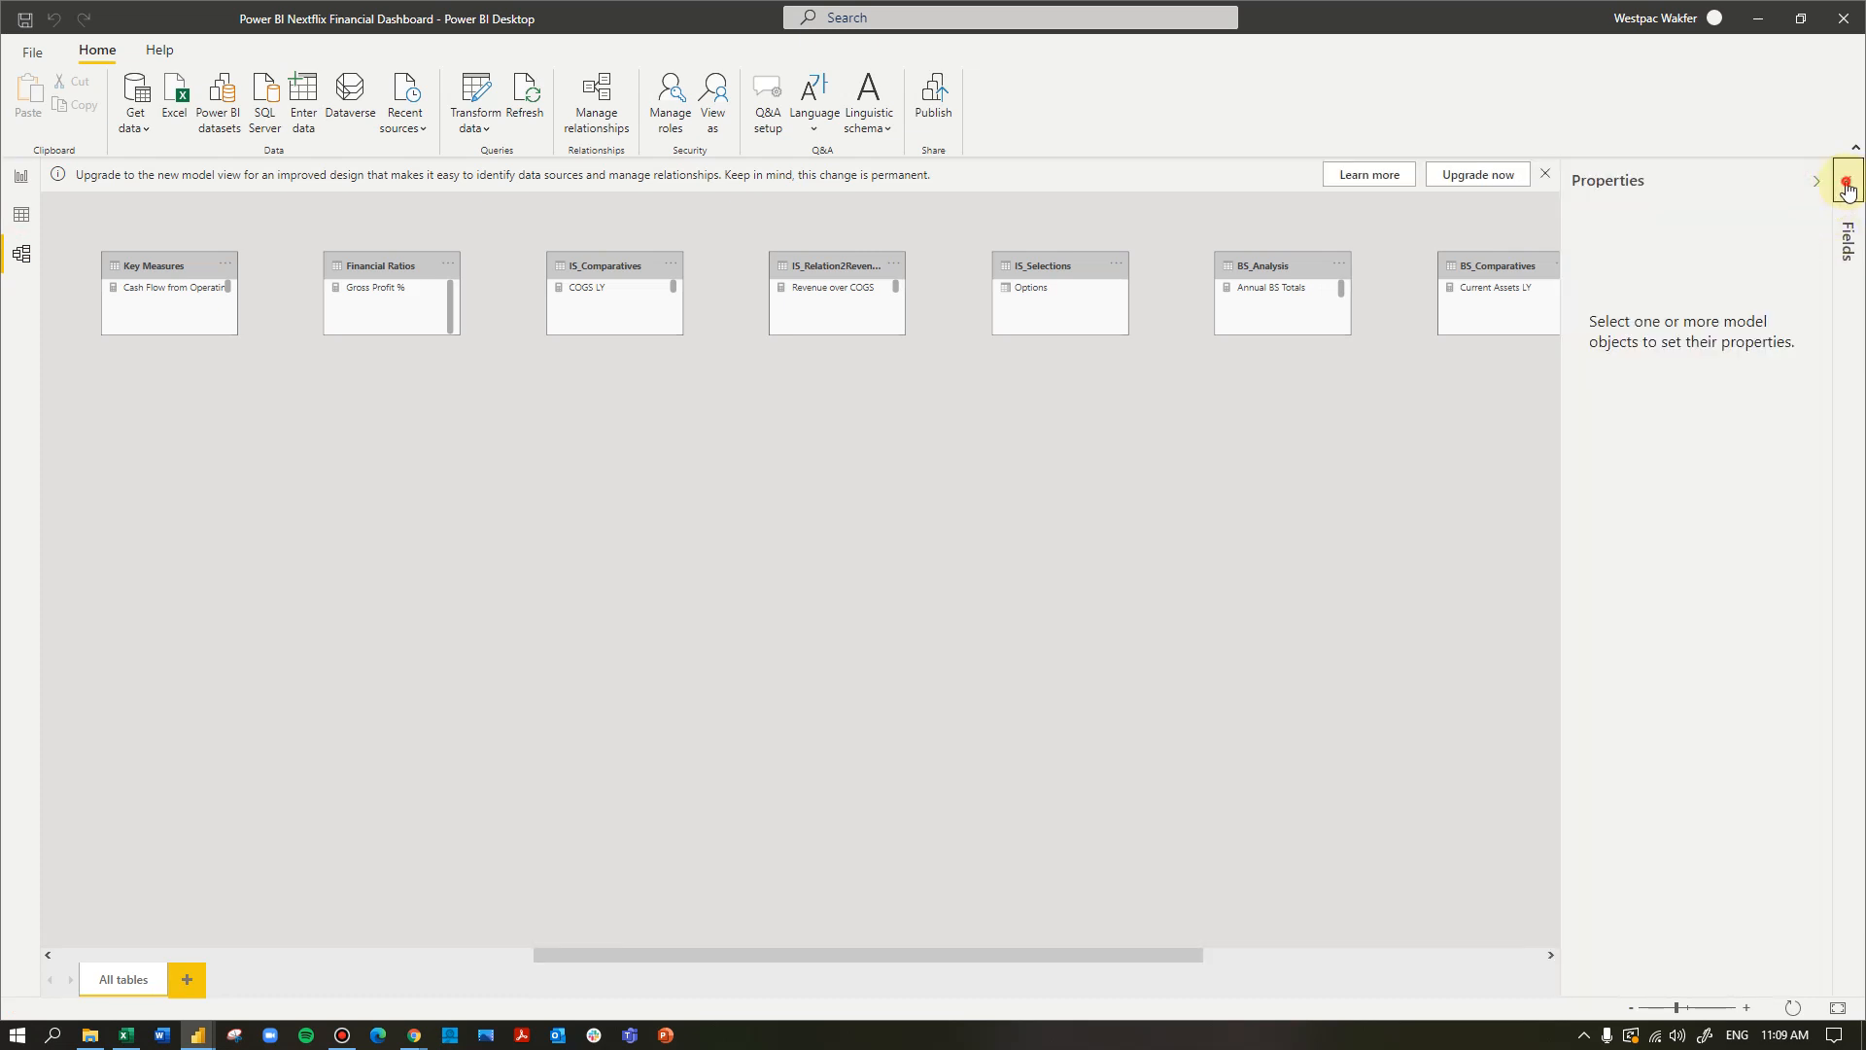
click(1848, 182)
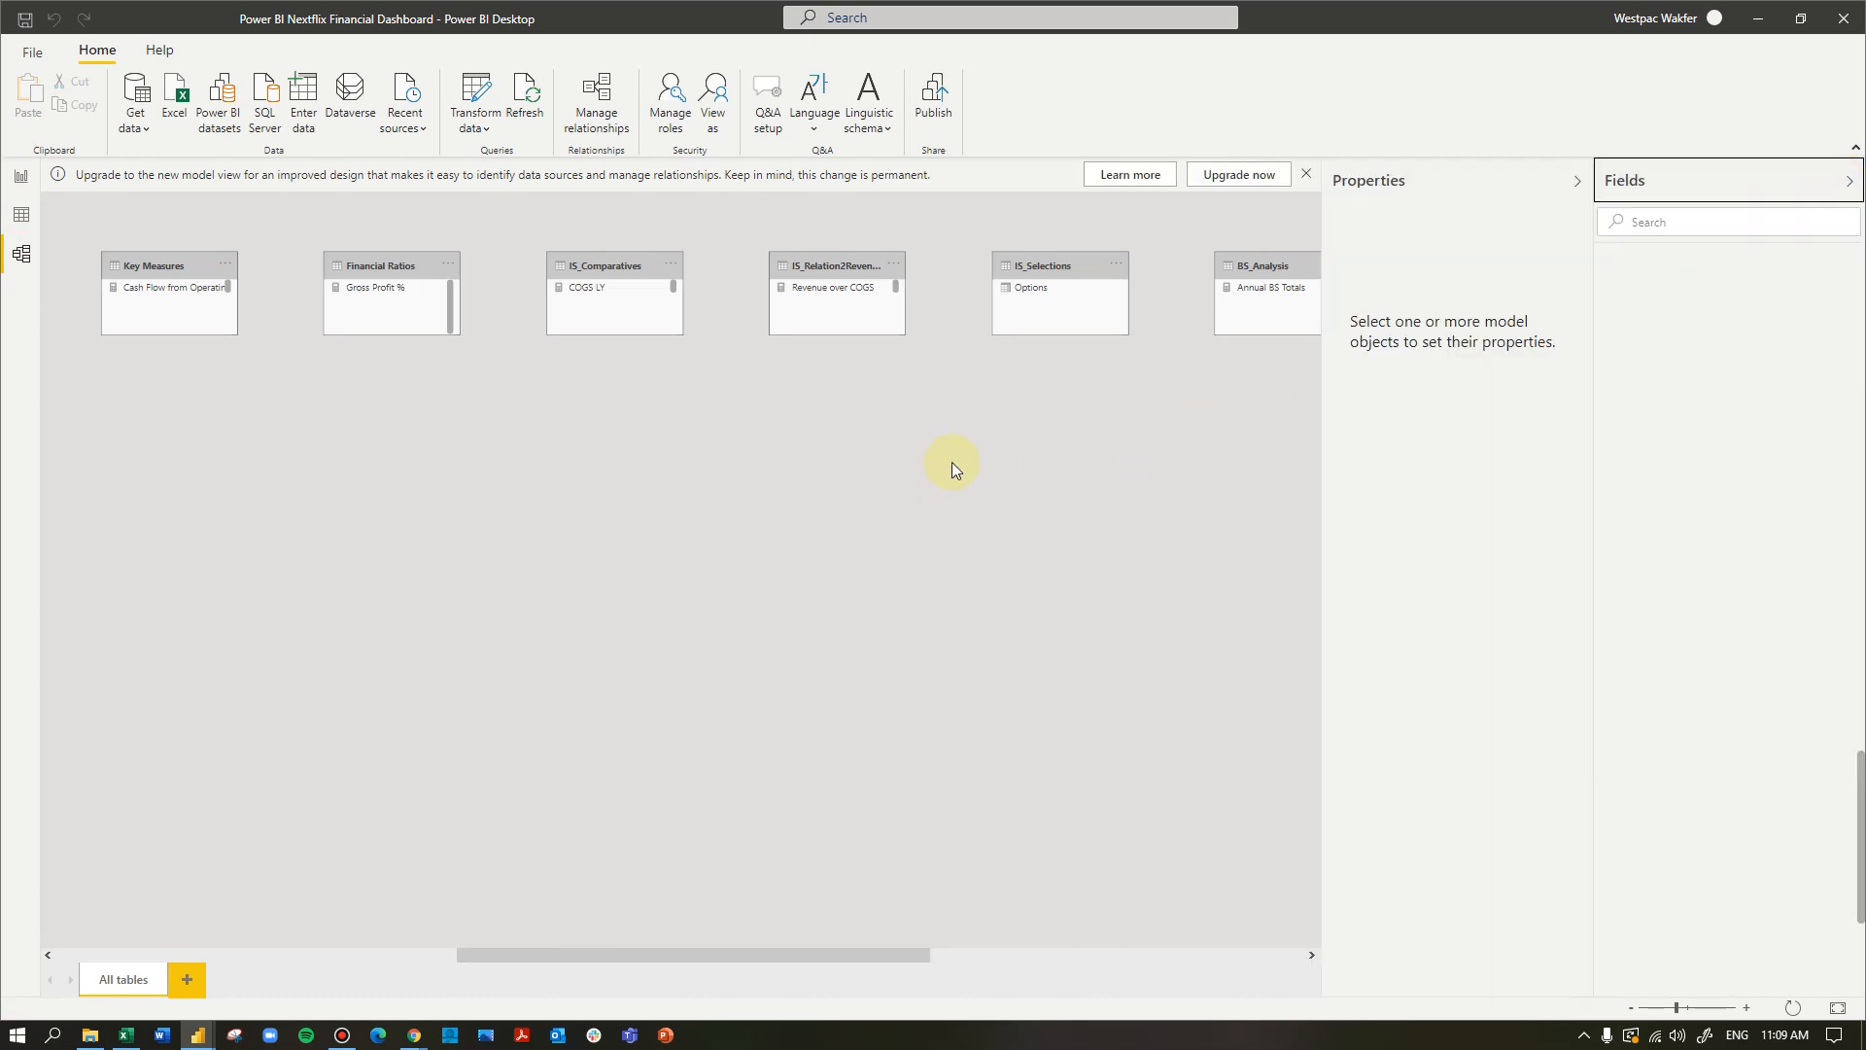
click(1750, 221)
text(cf_data)
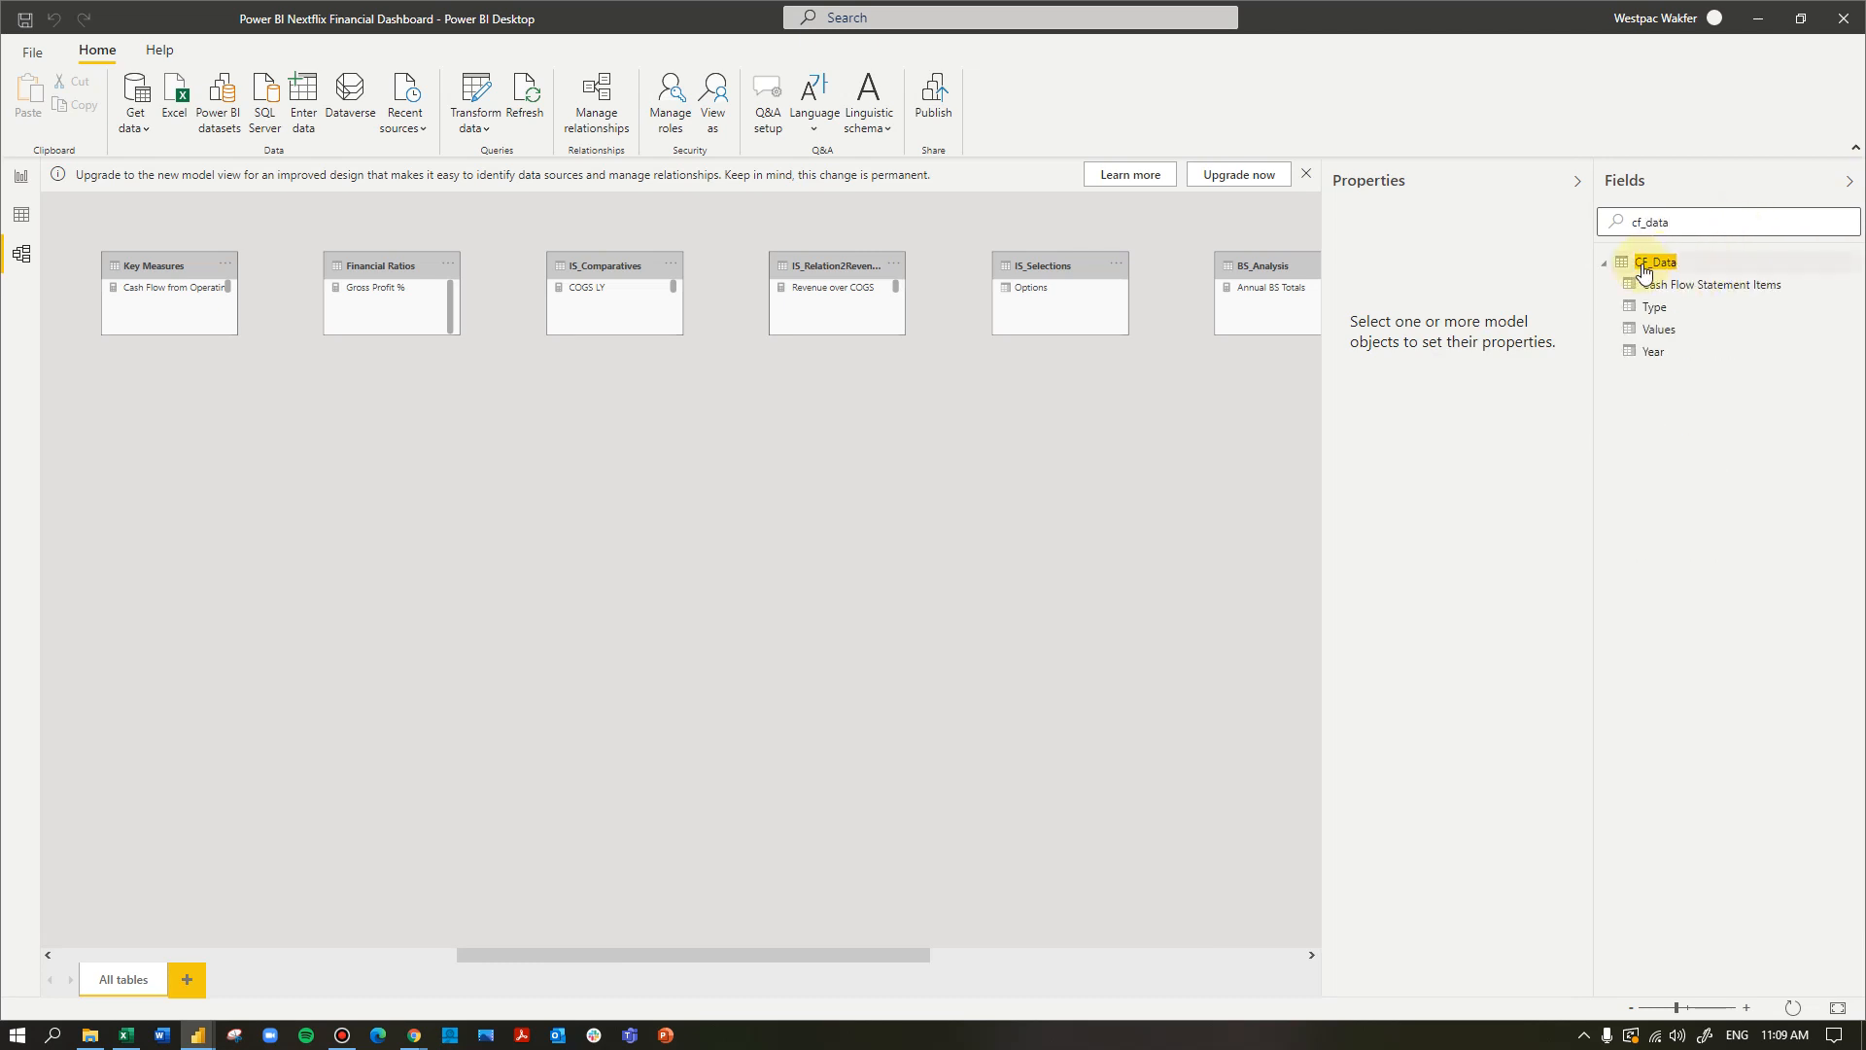
click(1644, 272)
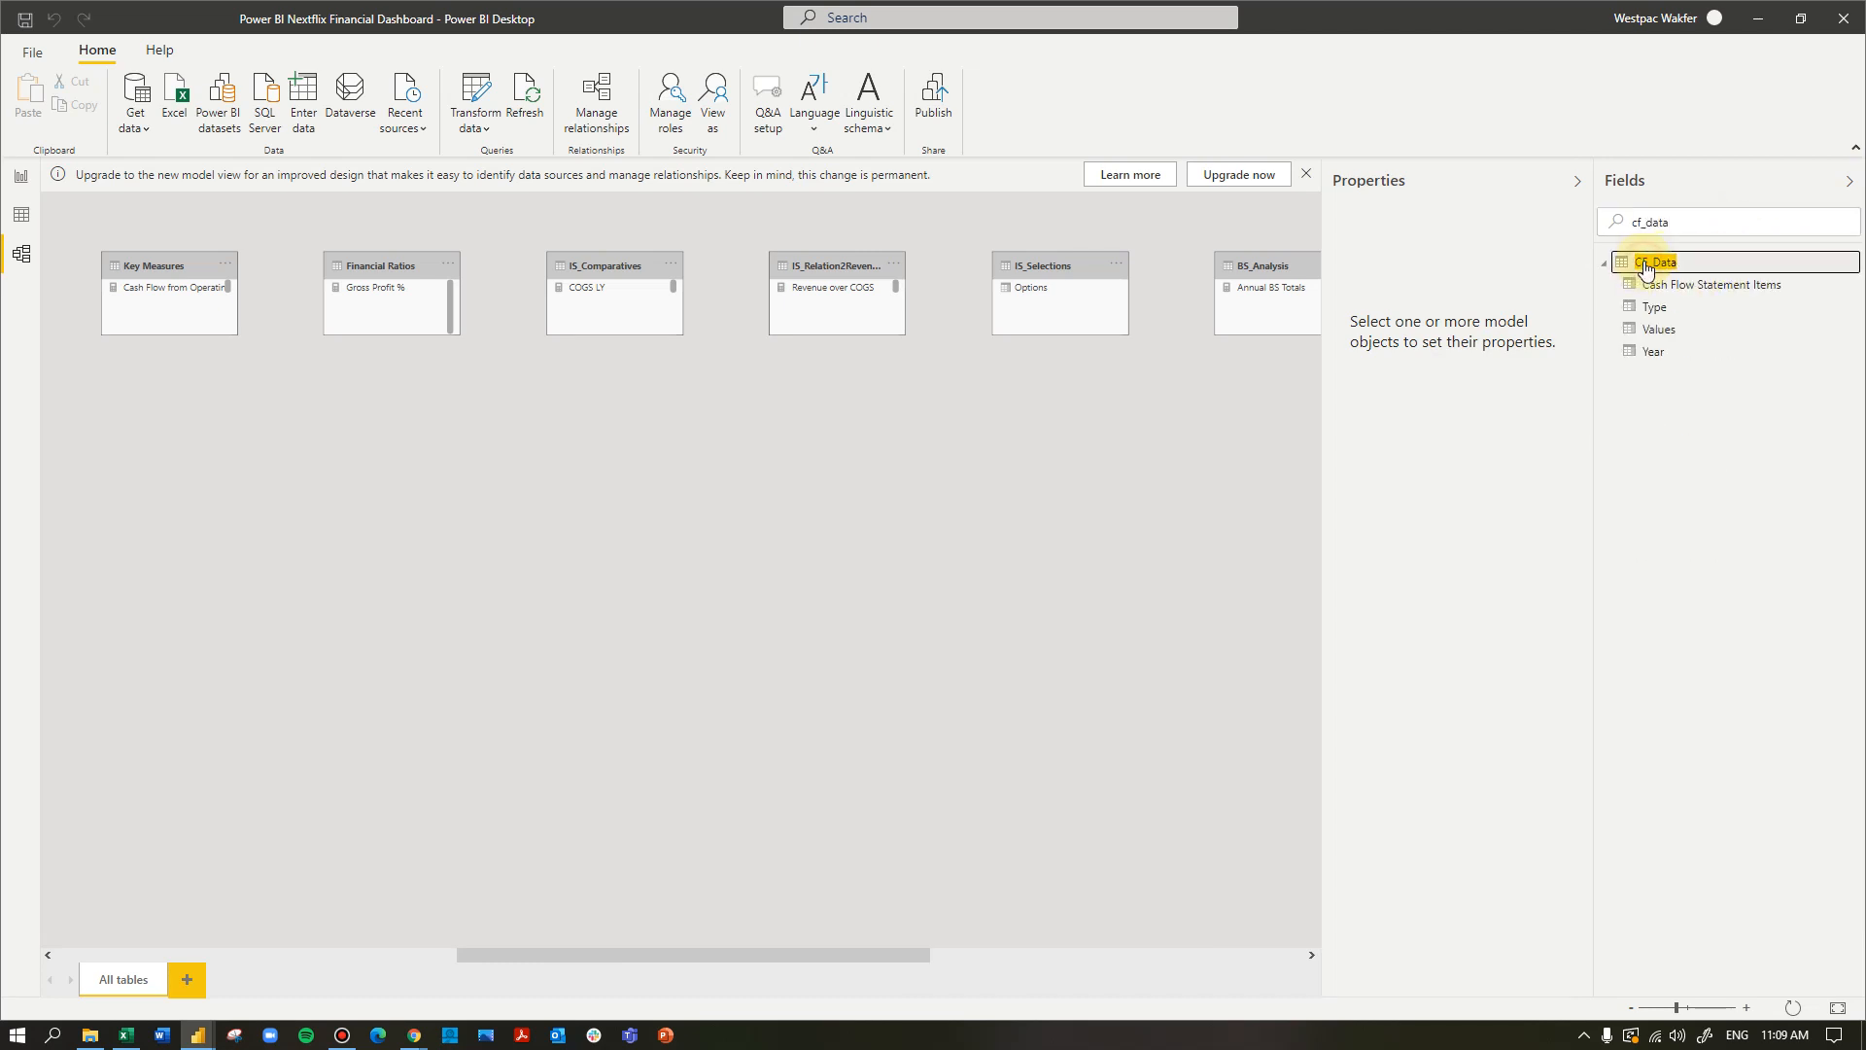
- Display the rows of the CF_Data table in the data view and select its Type column
click(21, 215)
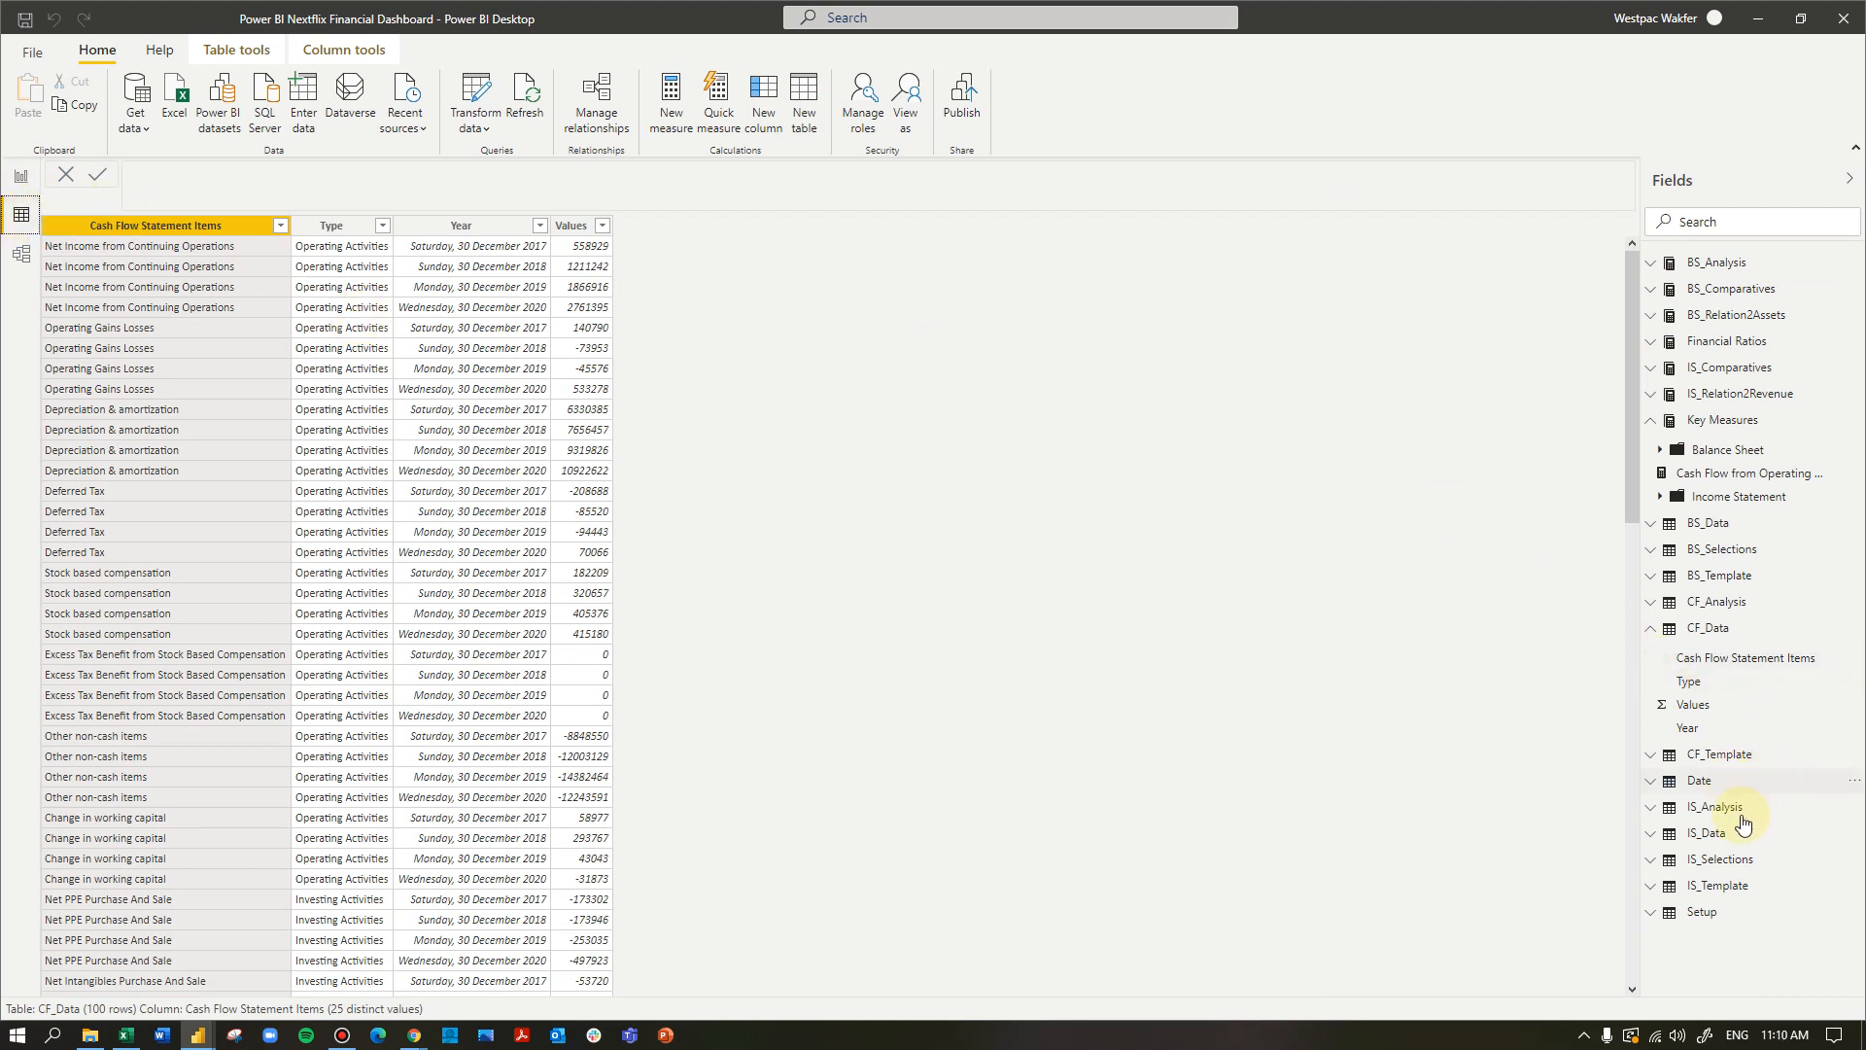
click(1718, 630)
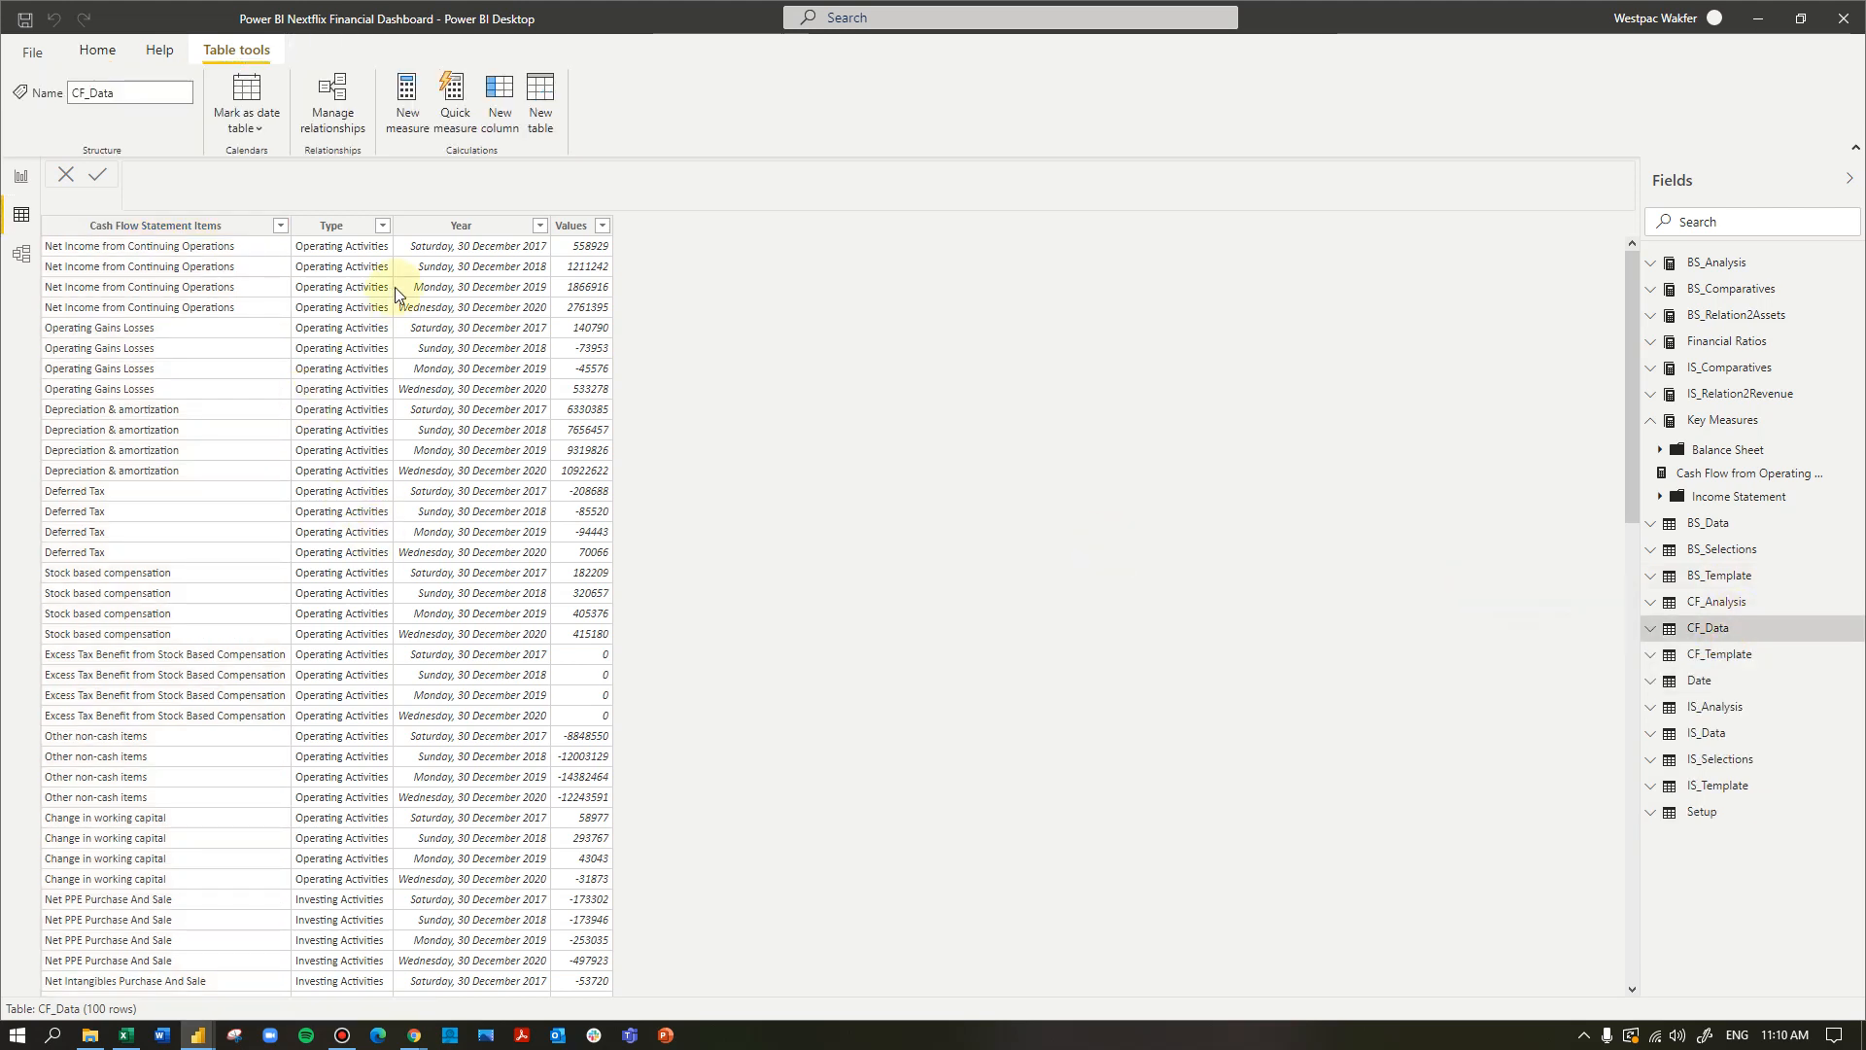
click(340, 230)
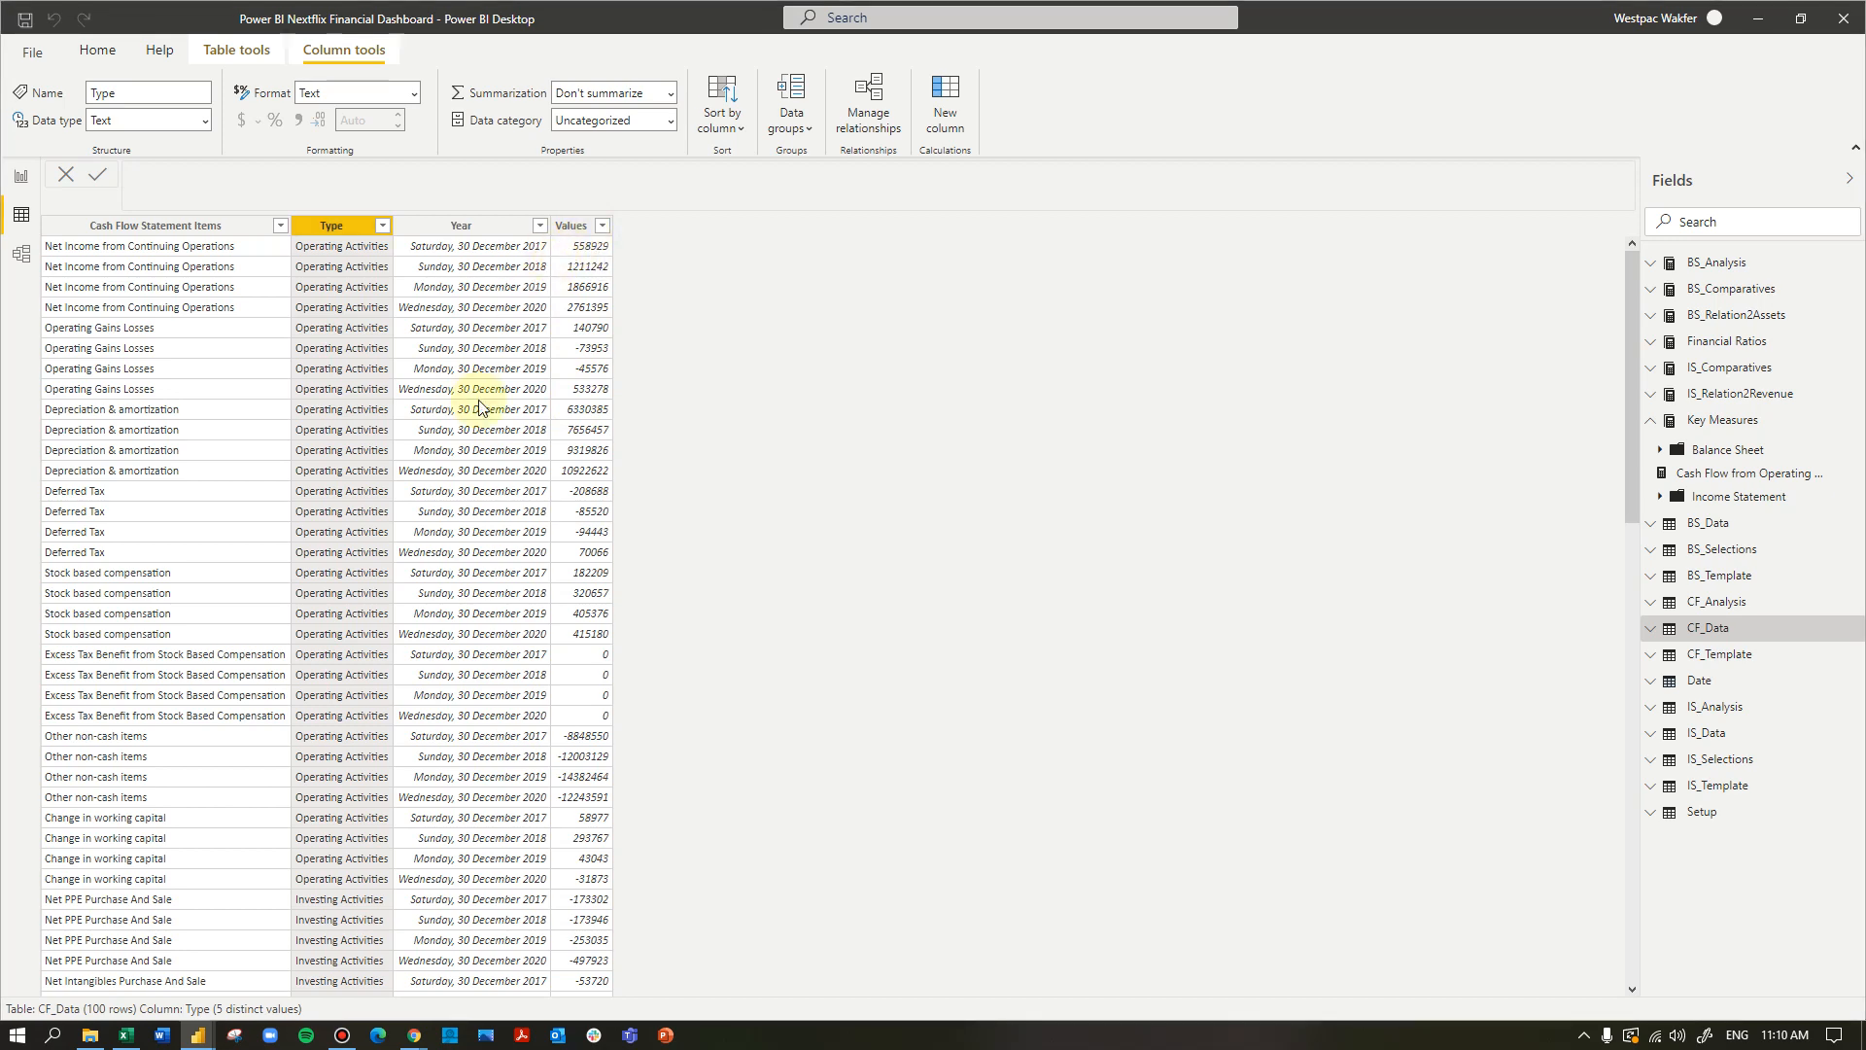
- Switch to the Netfilx Financials workbook in Excel, showing the CF_Template sheet
key(super+Tab)
click(1128, 281)
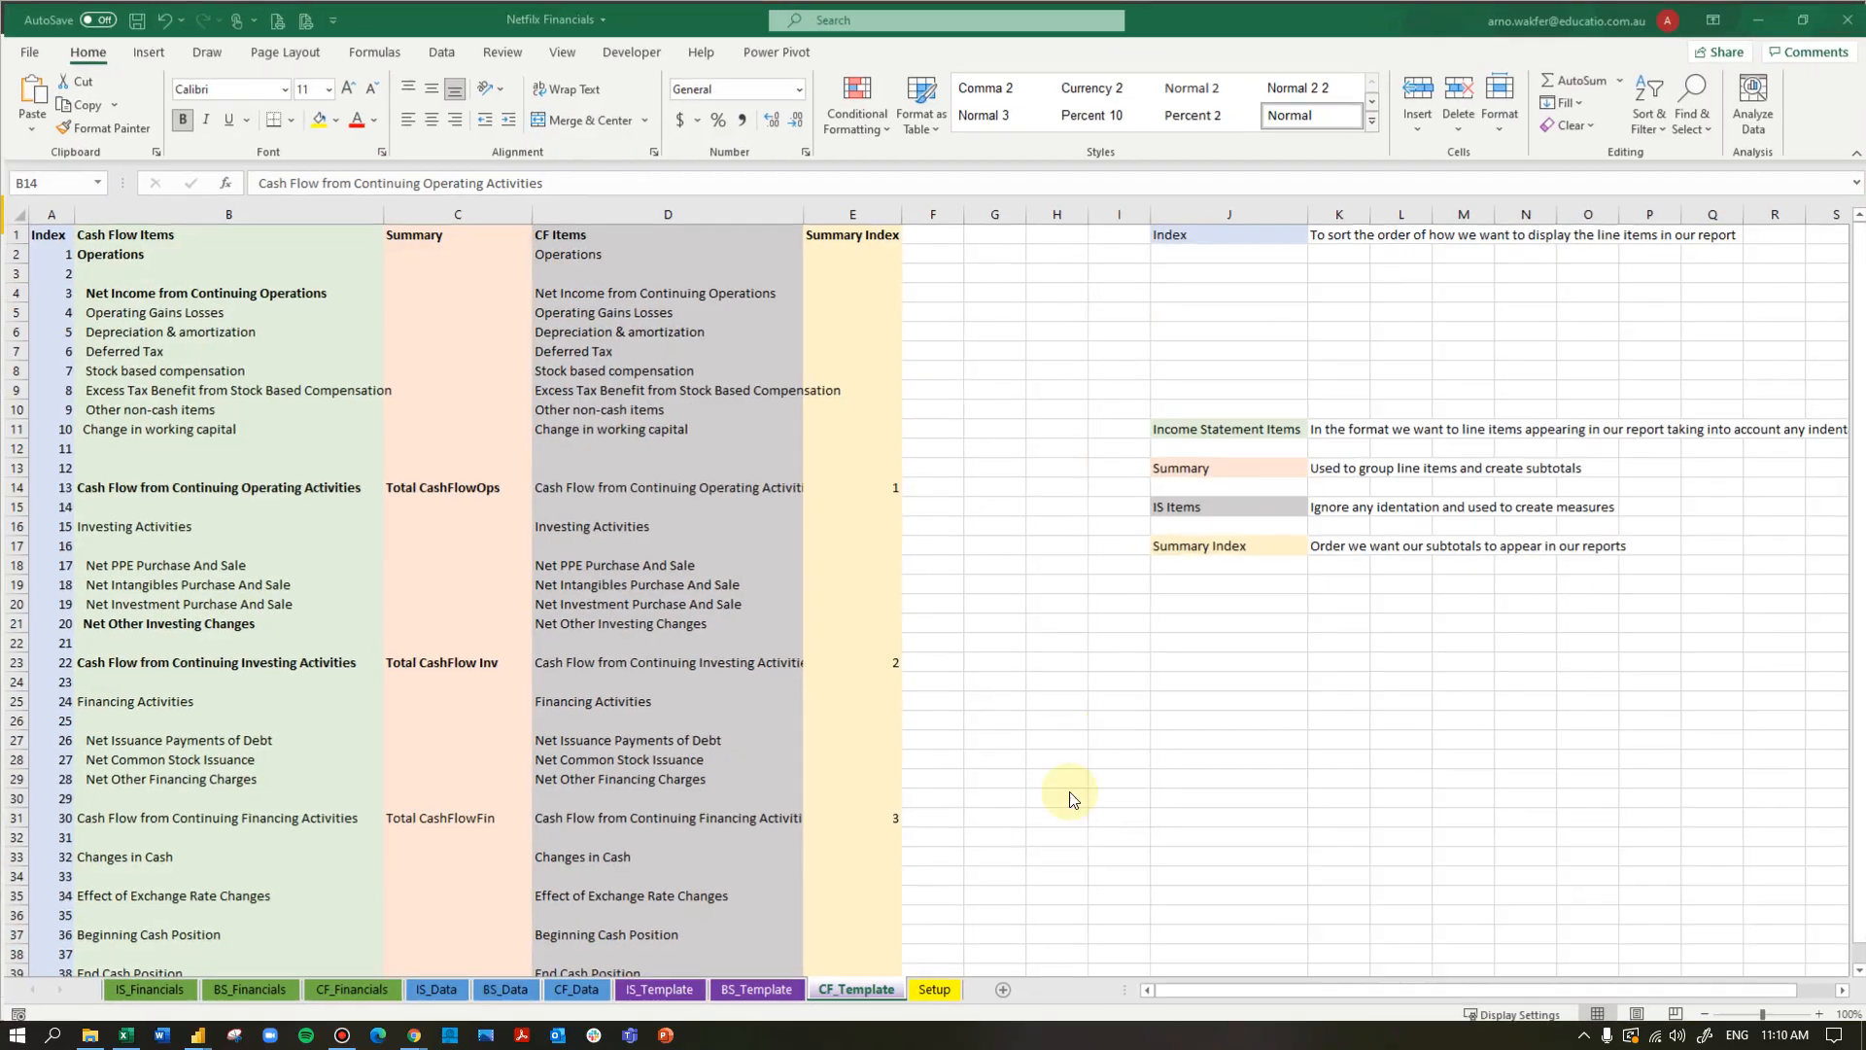
- Examine how the Type column on the CF_Data sheet classifies the cash flow line items into operating, investing and financing activities
click(944, 777)
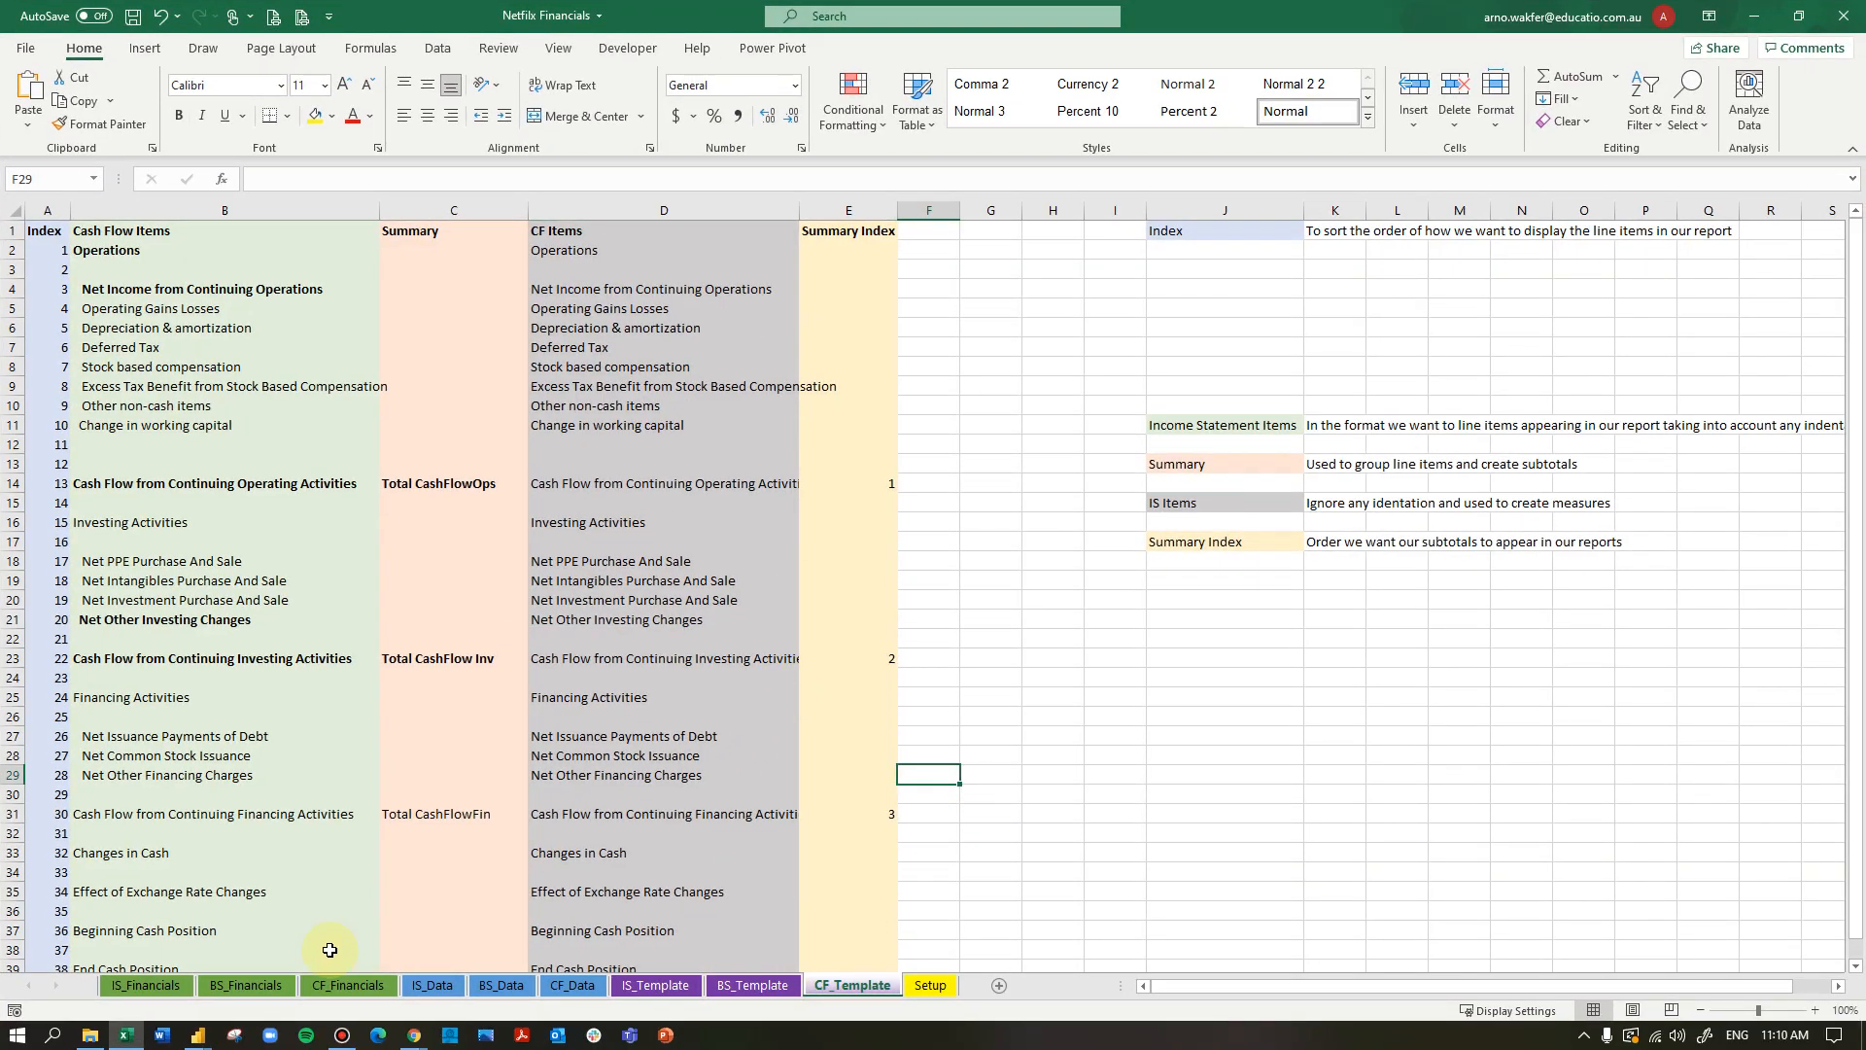
click(573, 984)
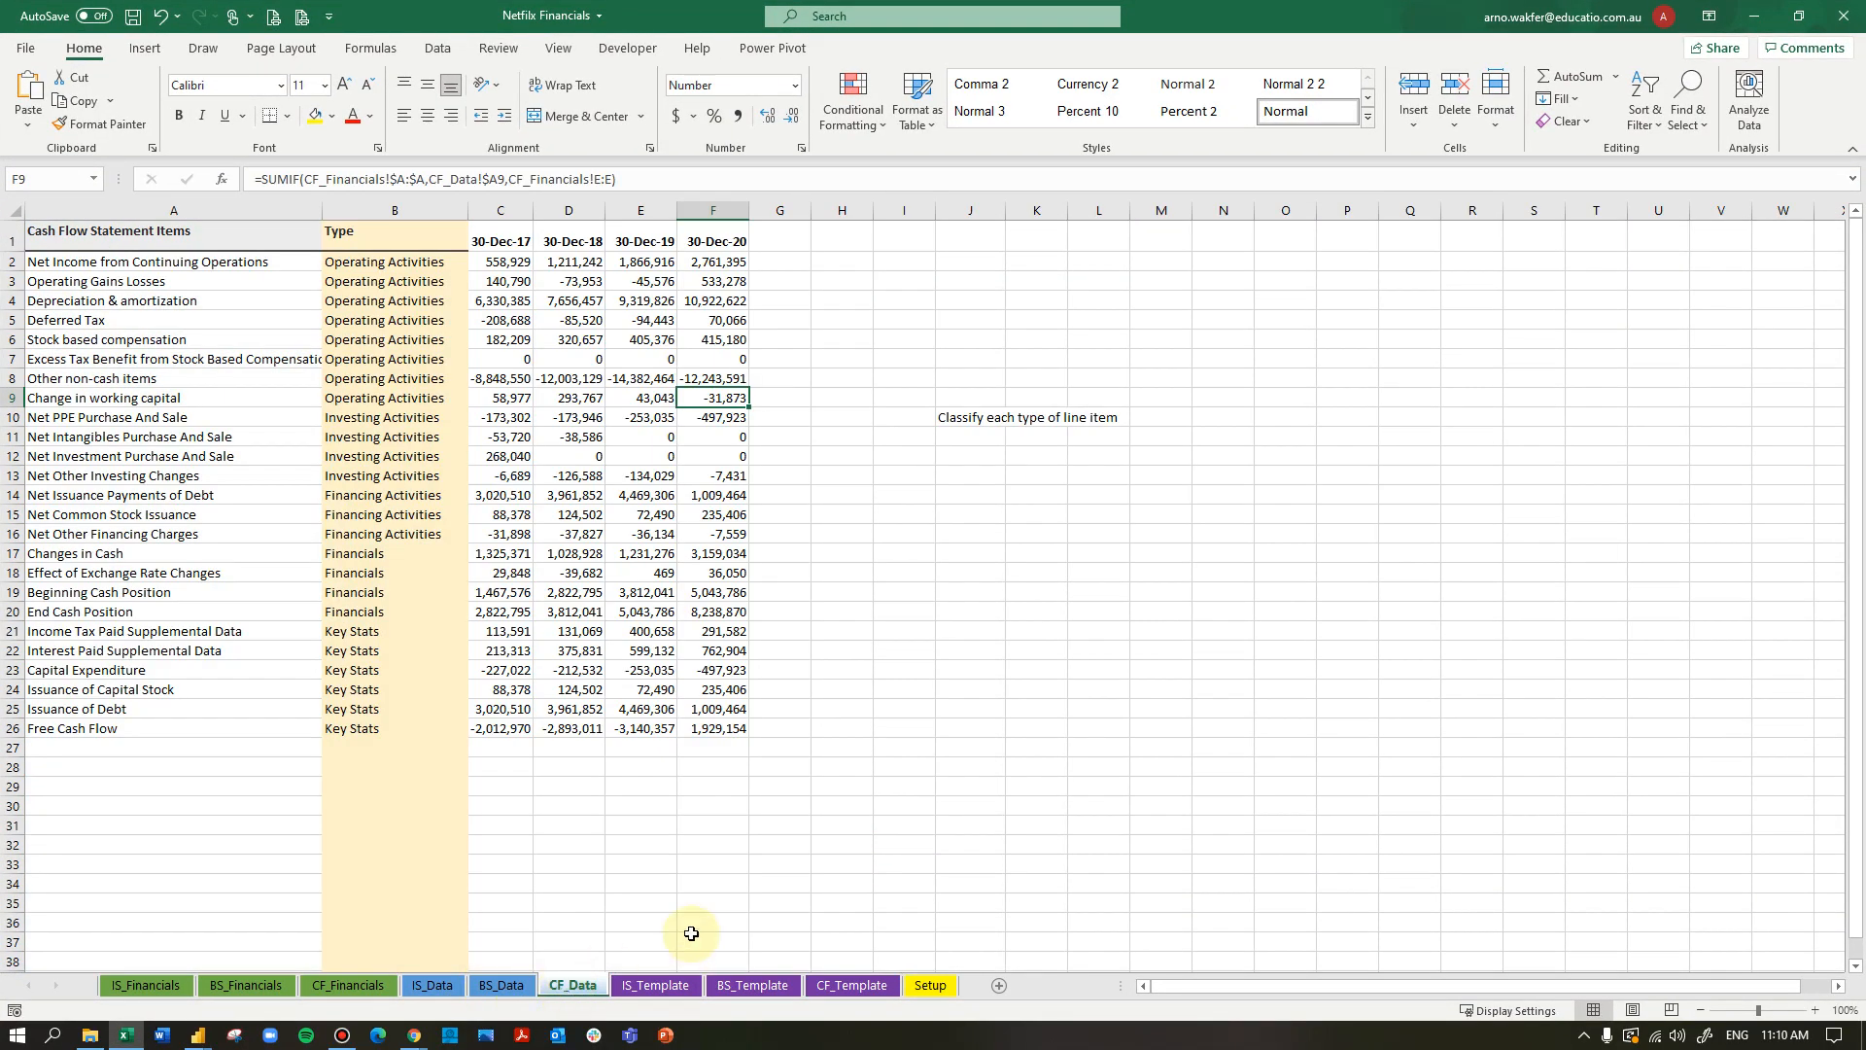
click(393, 211)
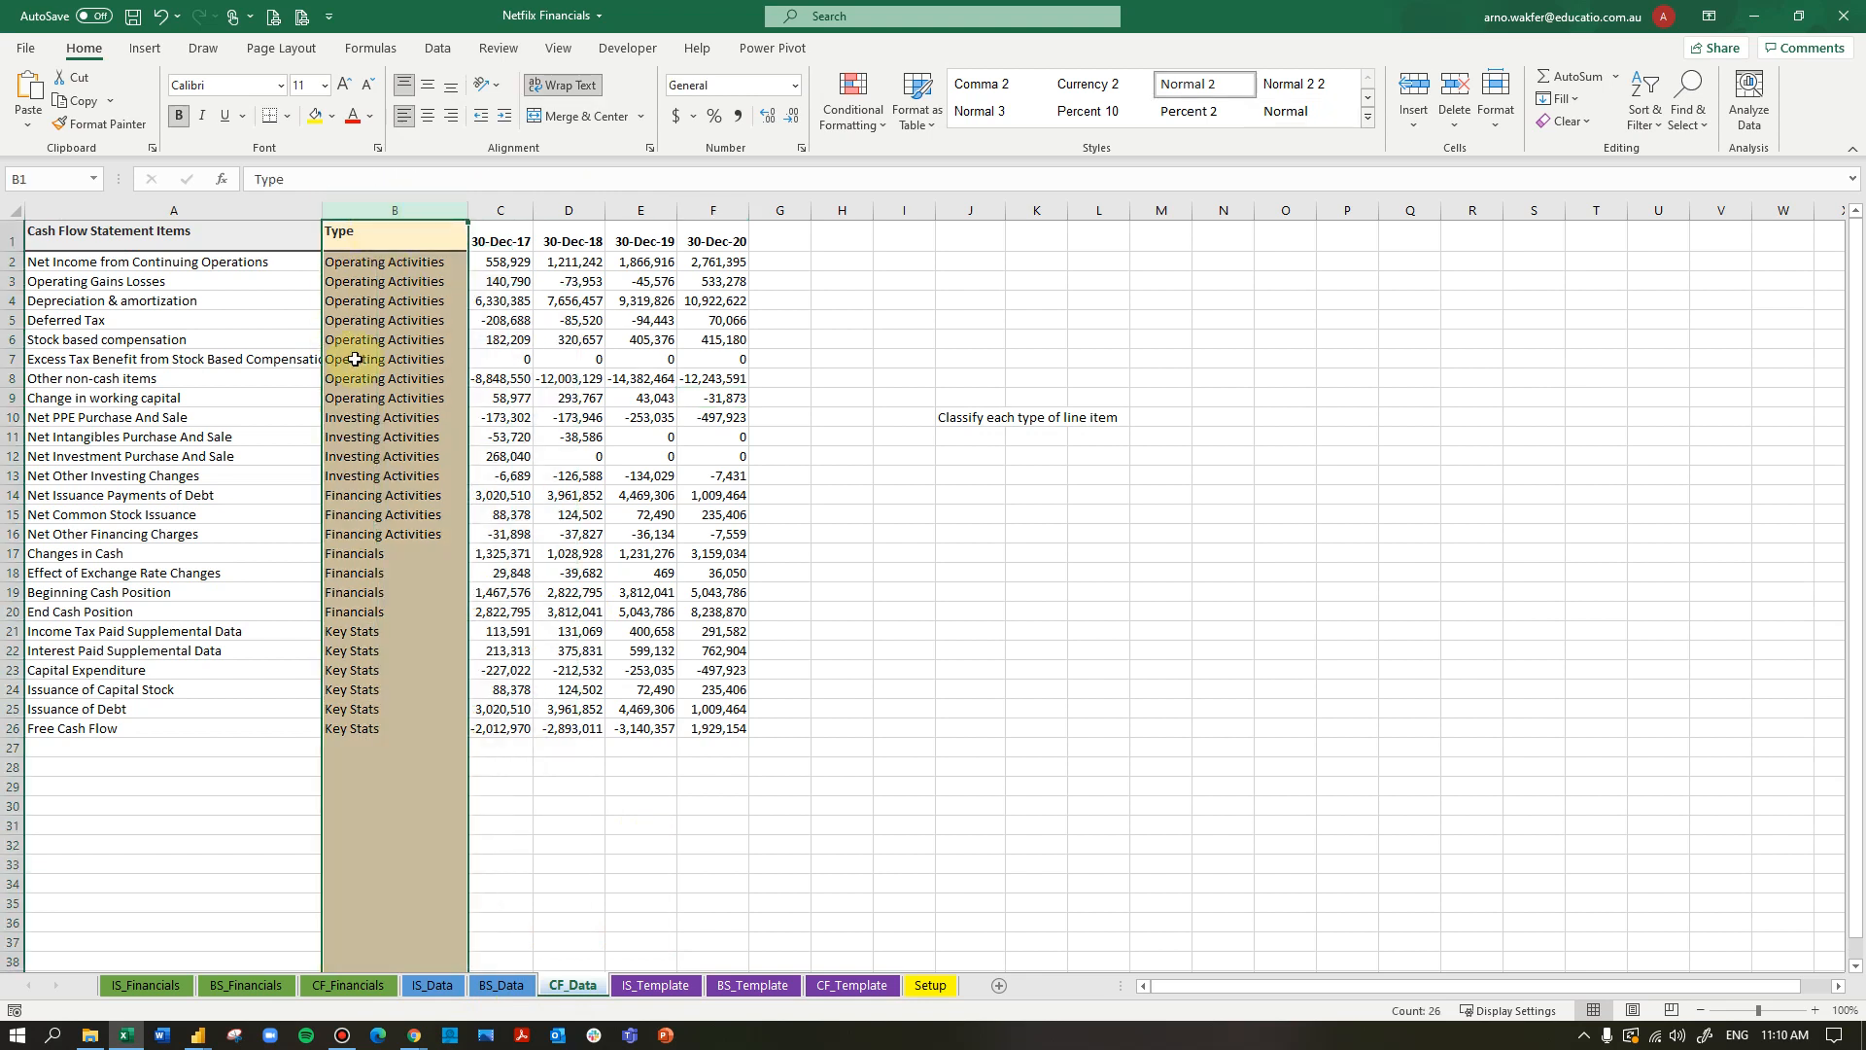
click(367, 261)
drag(380, 259, 388, 535)
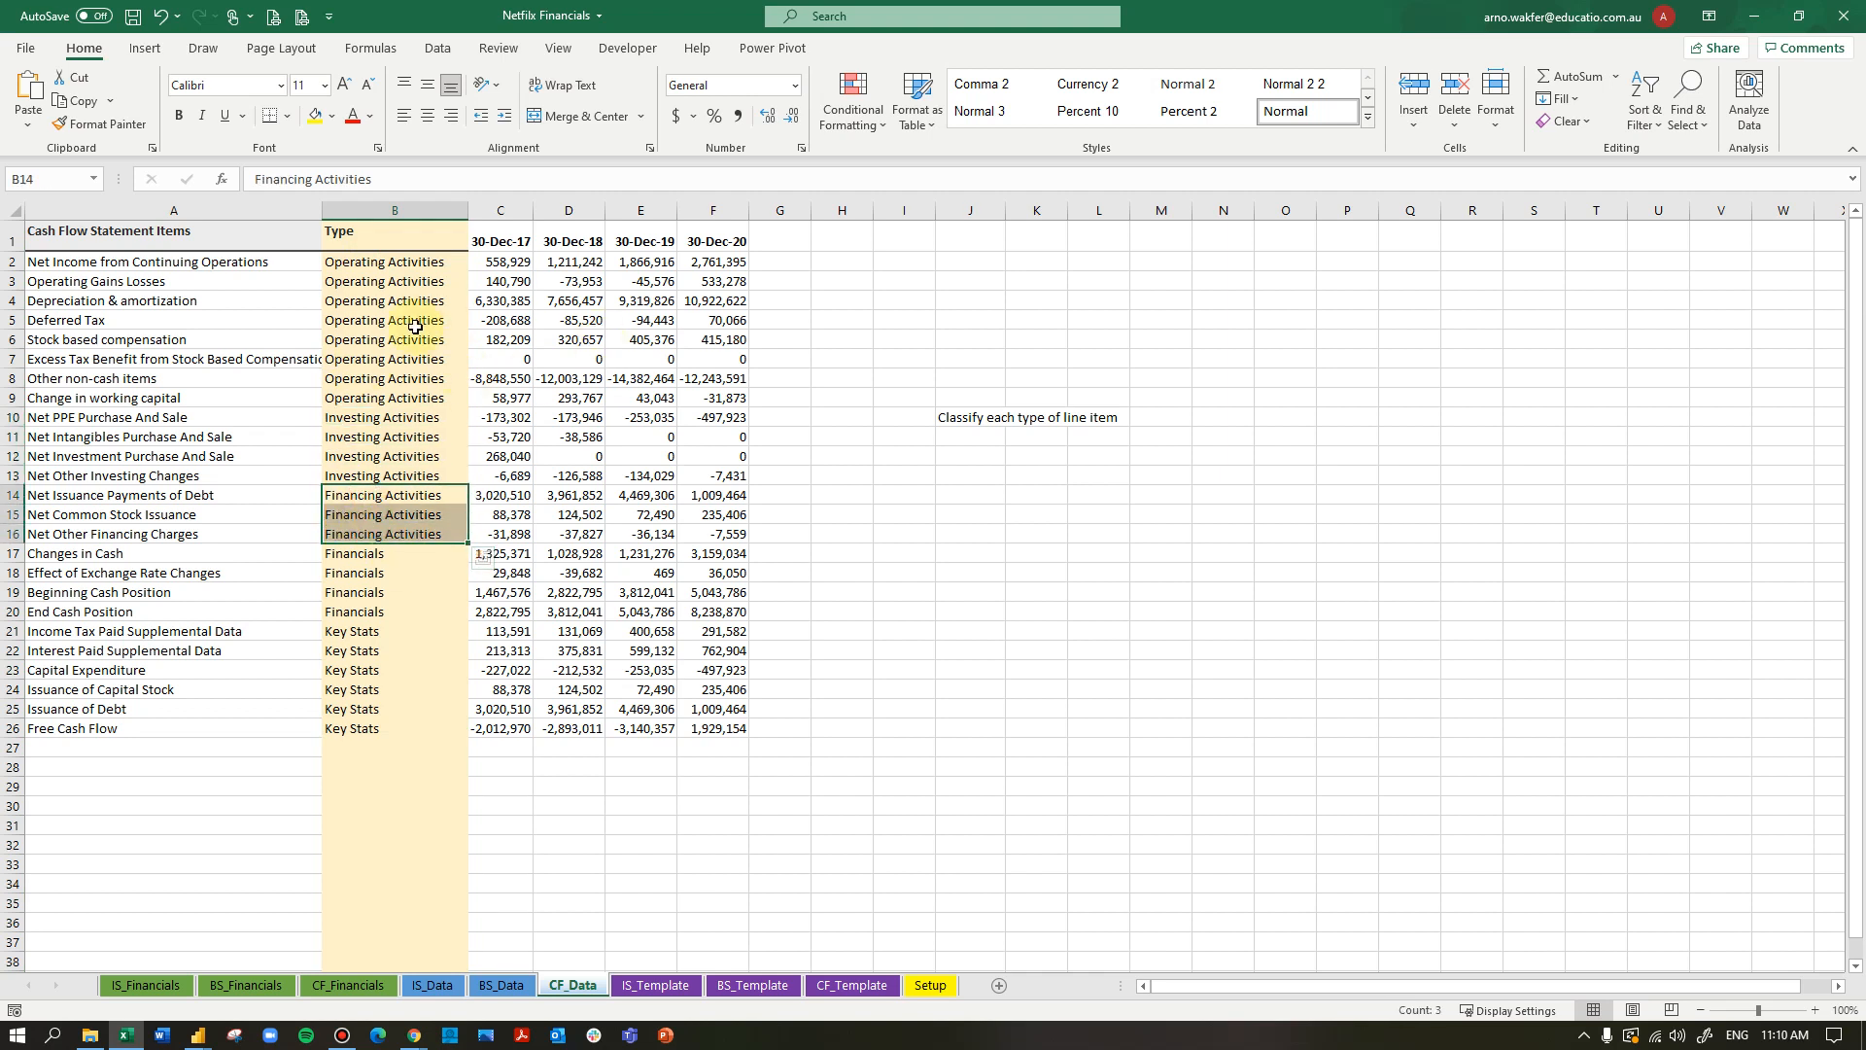
click(163, 267)
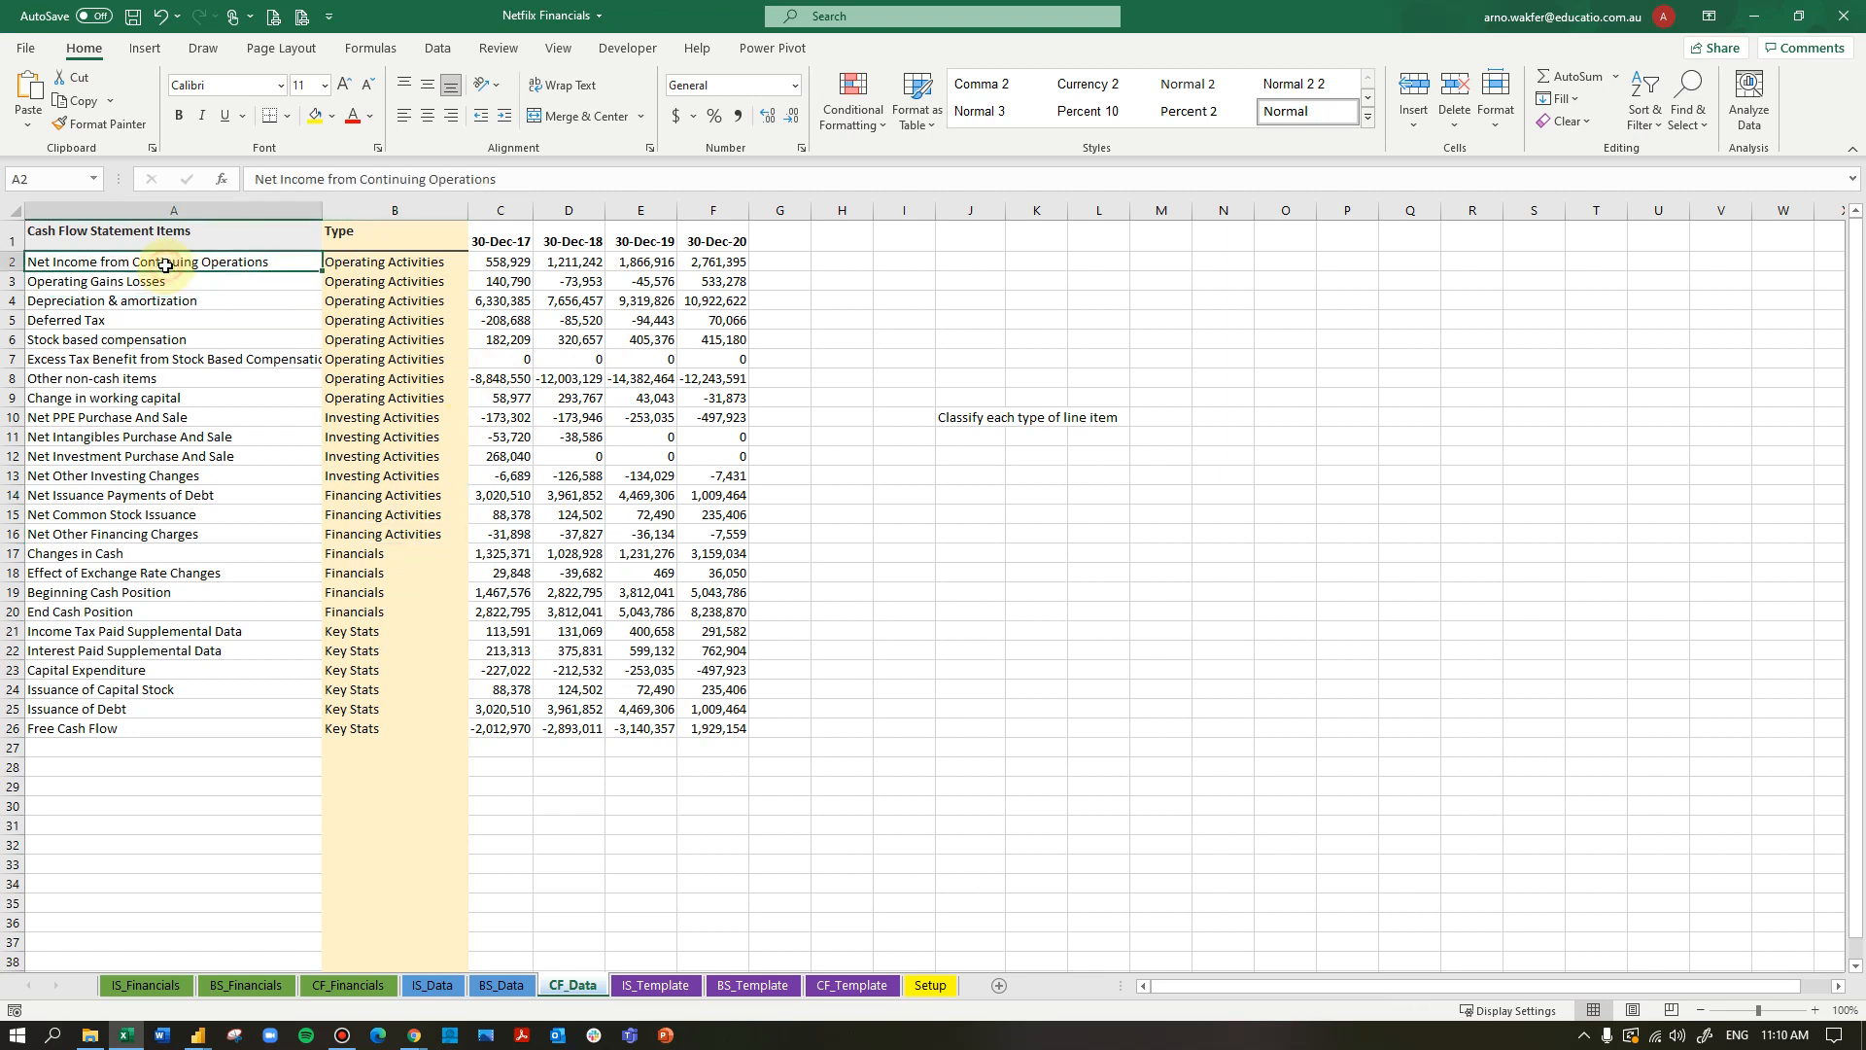
click(367, 265)
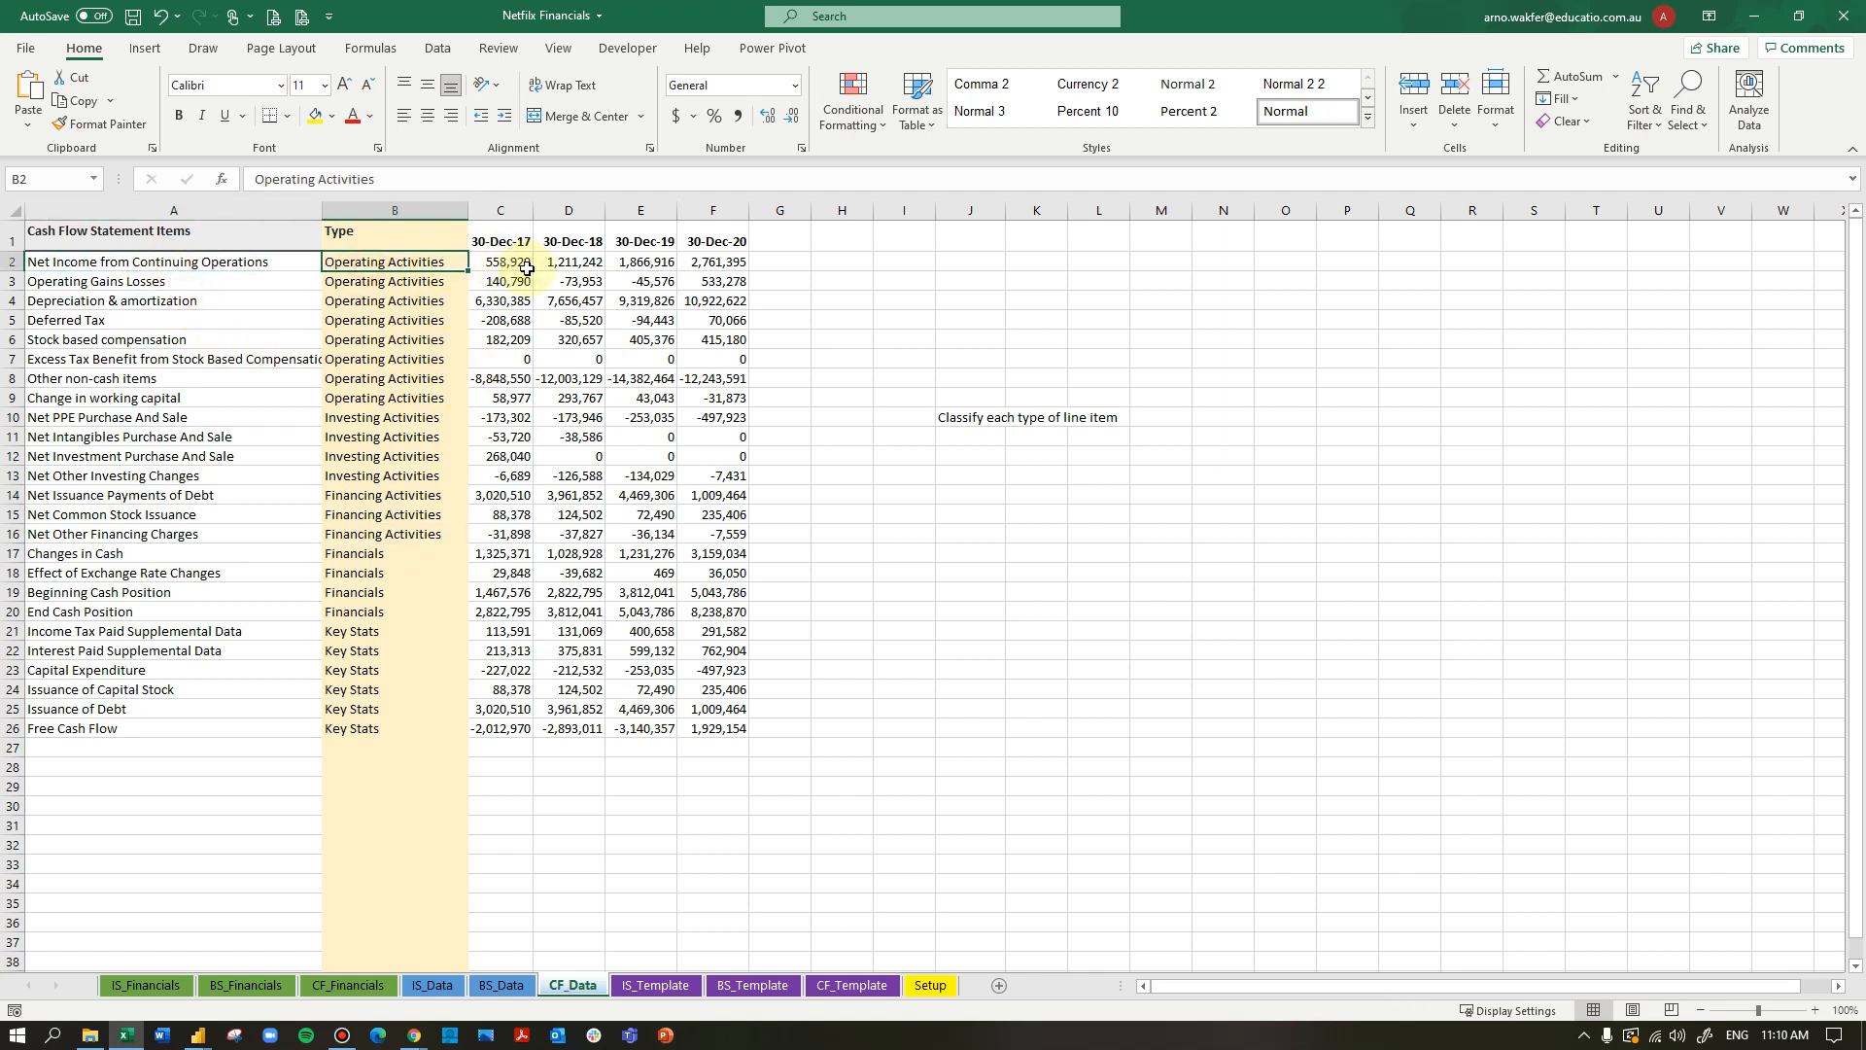
- Switch back to the Netflix financial dashboard in Power BI Desktop and return to the report view
key(super+Tab)
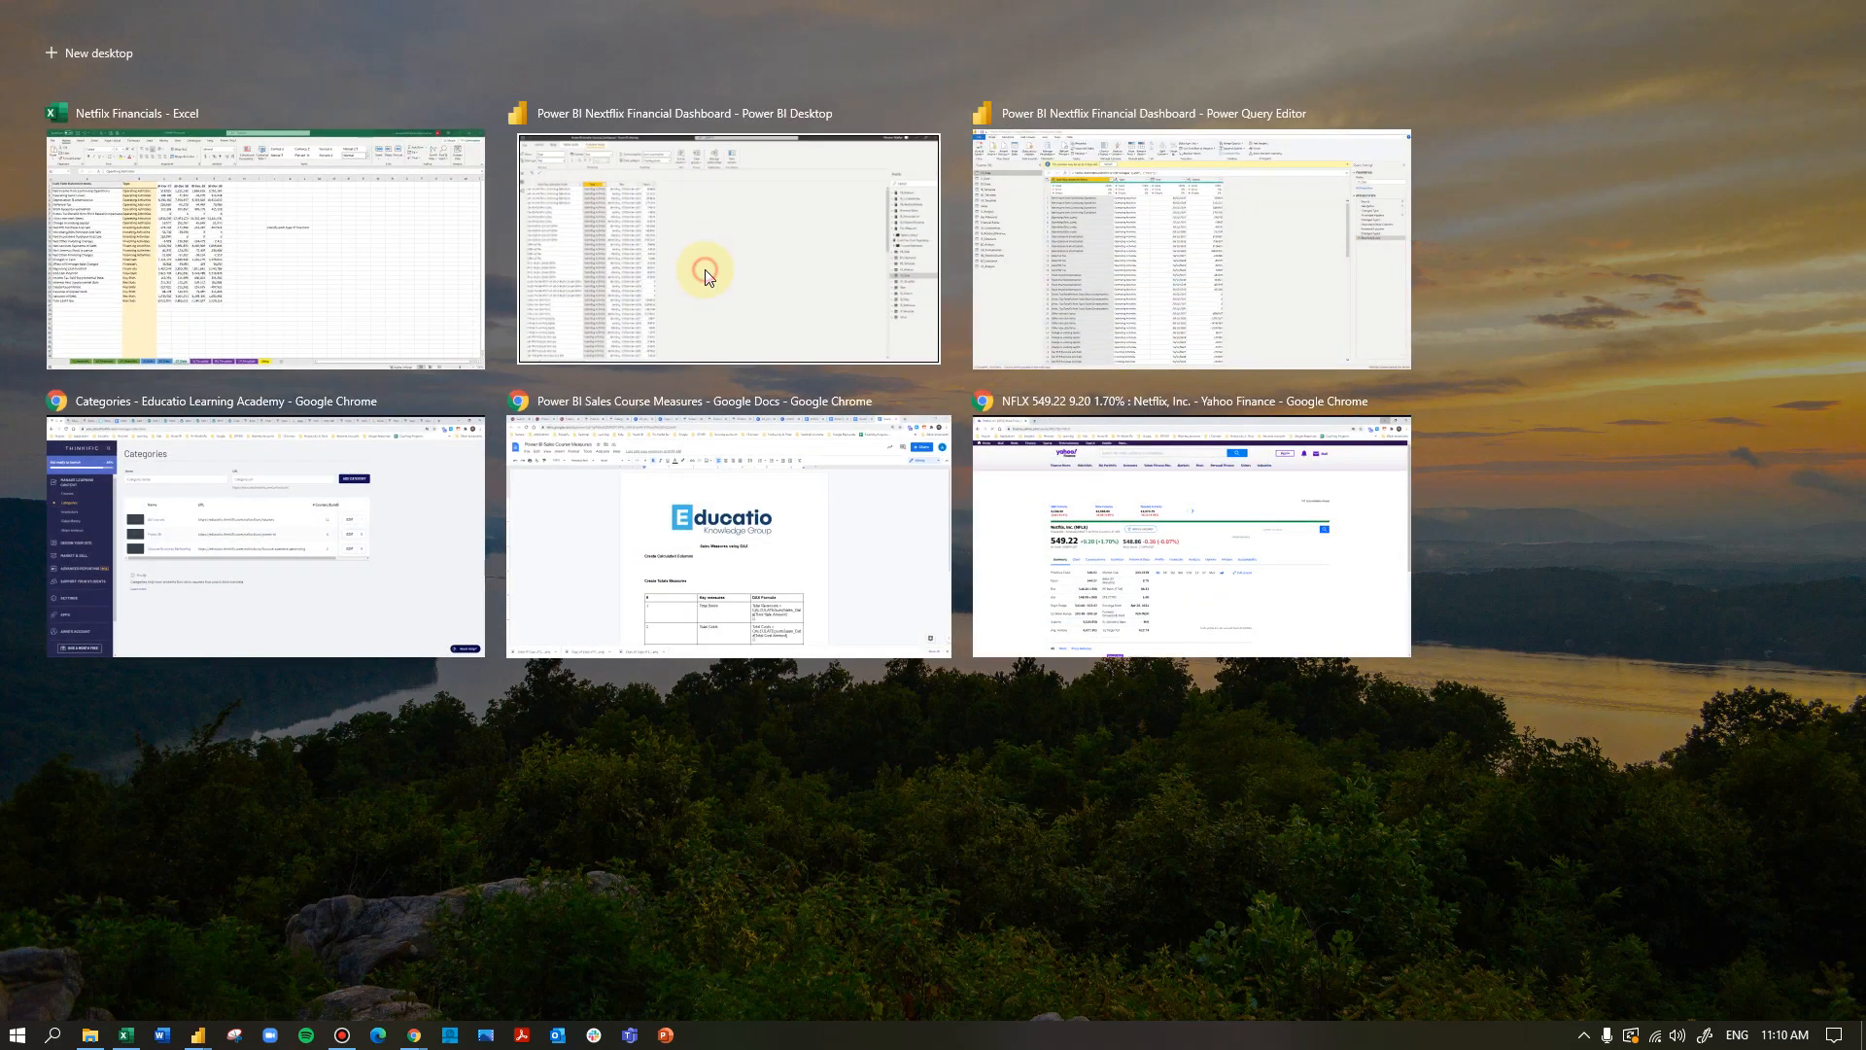
click(704, 272)
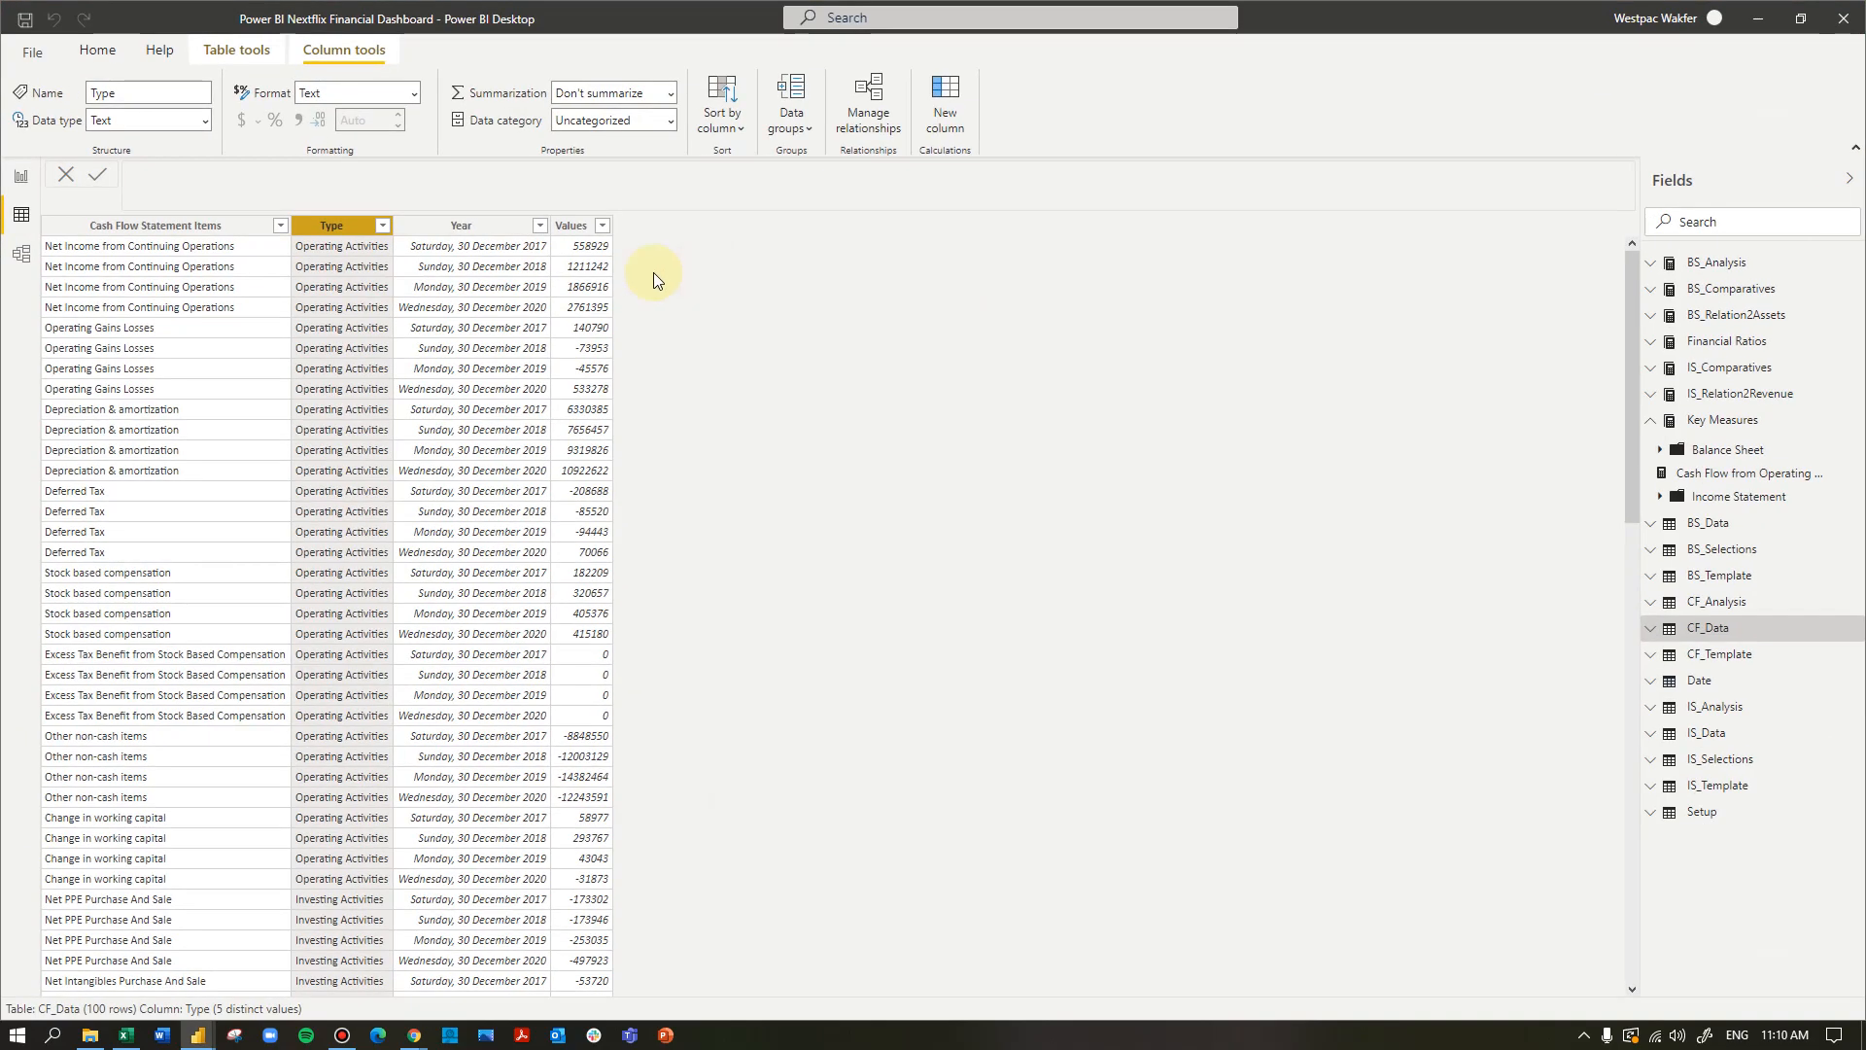
key(super)
click(21, 179)
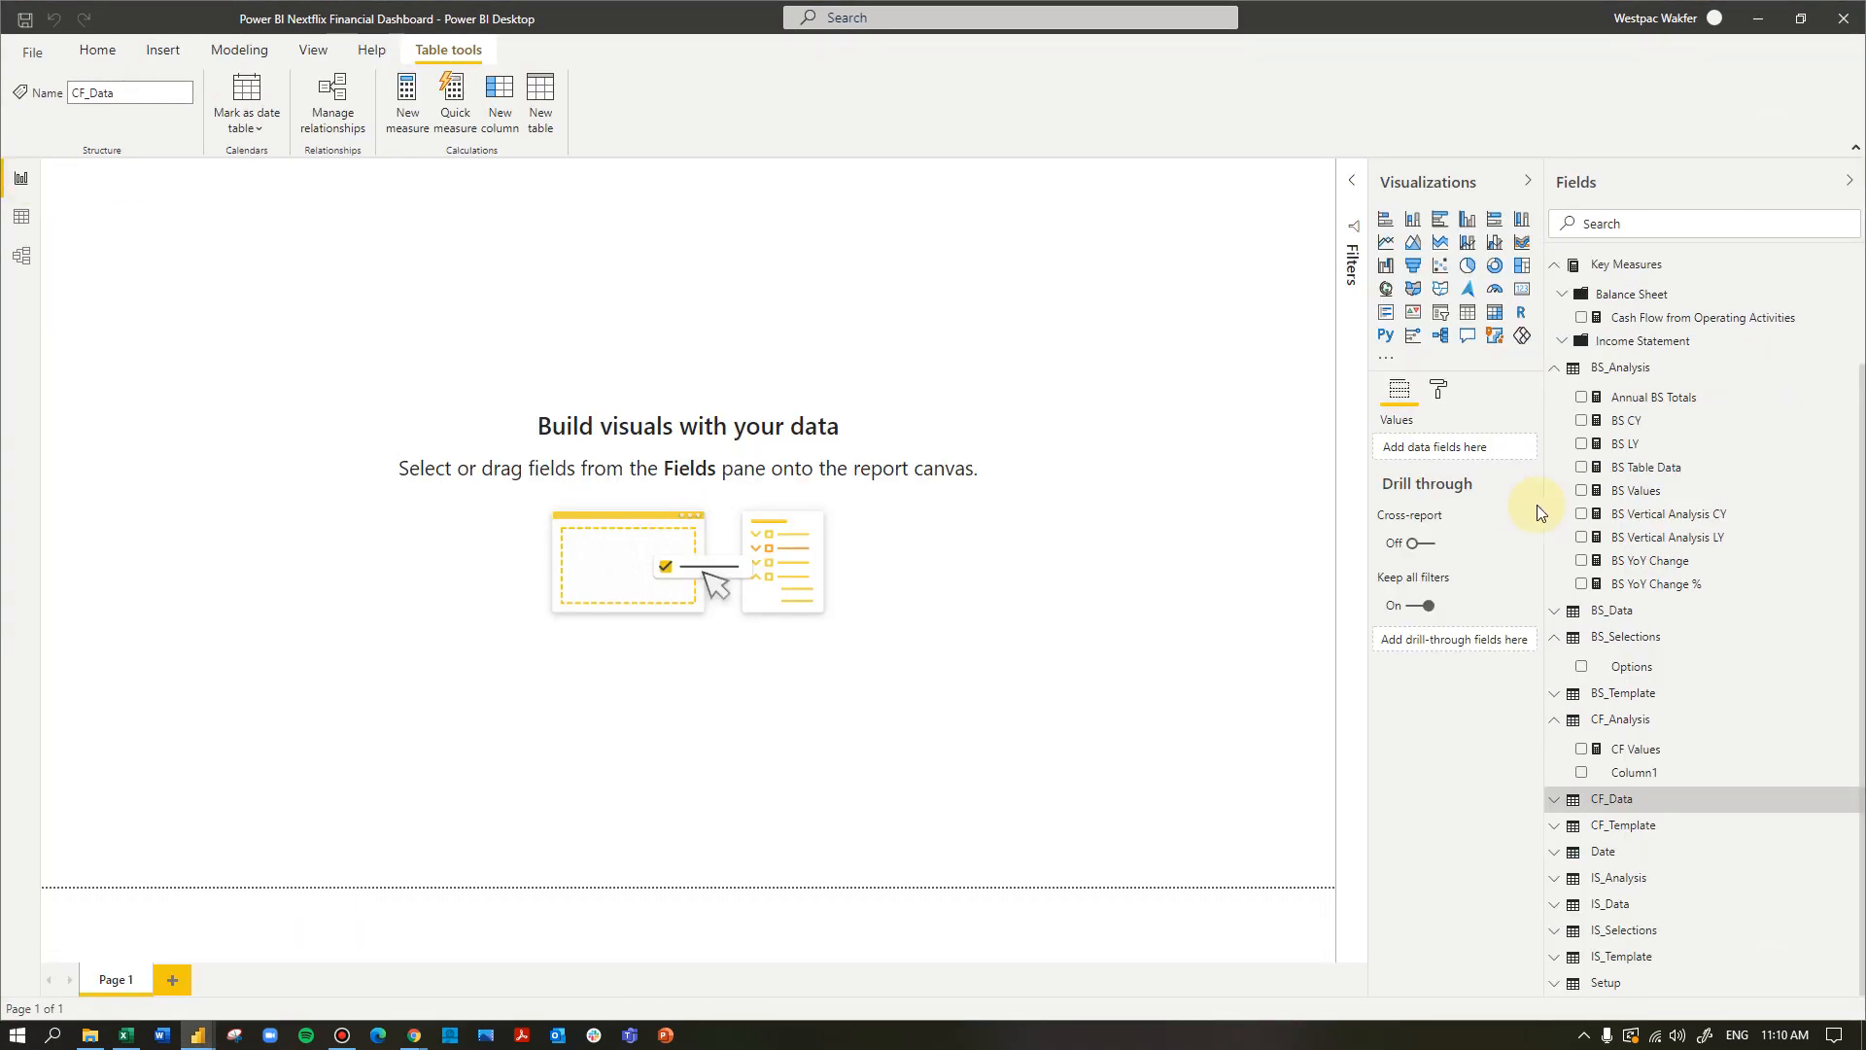
- Copy the Cash Flow from Operating Activities measure's formula from its name through the equals sign after CF_Data[Type]
click(1652, 321)
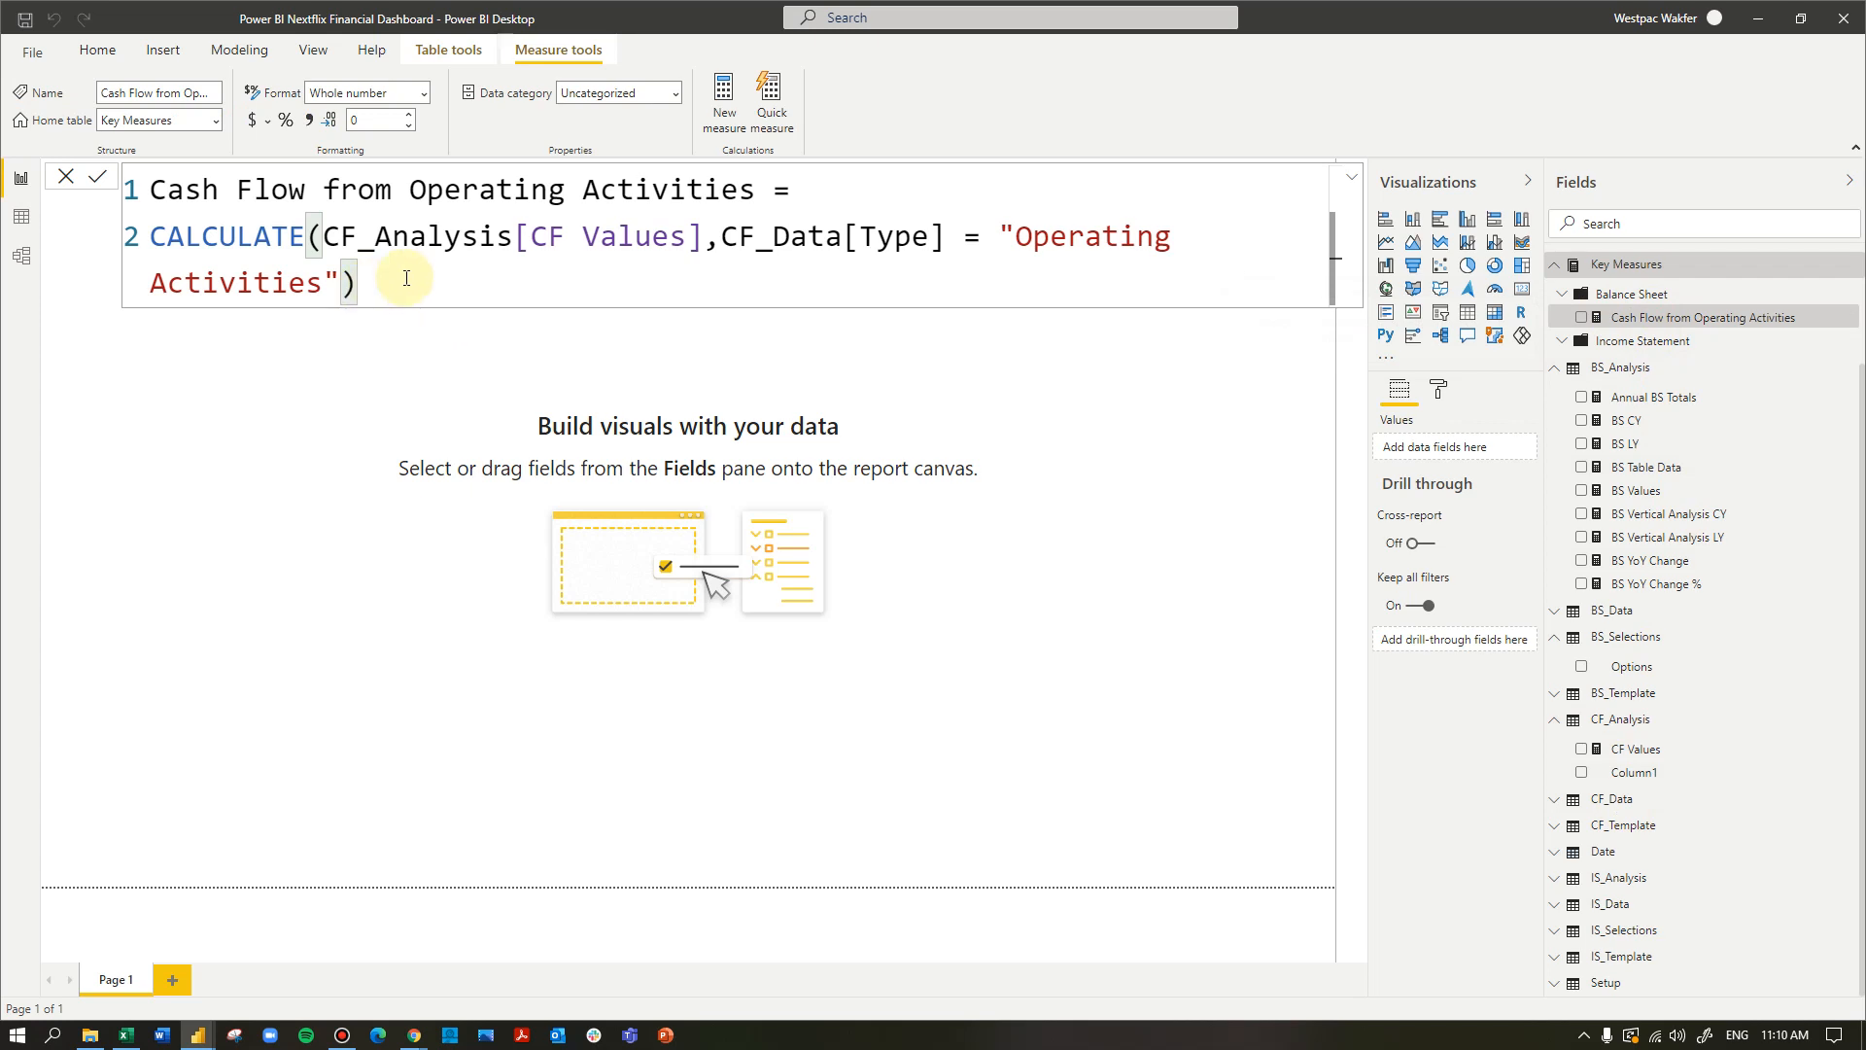
click(980, 236)
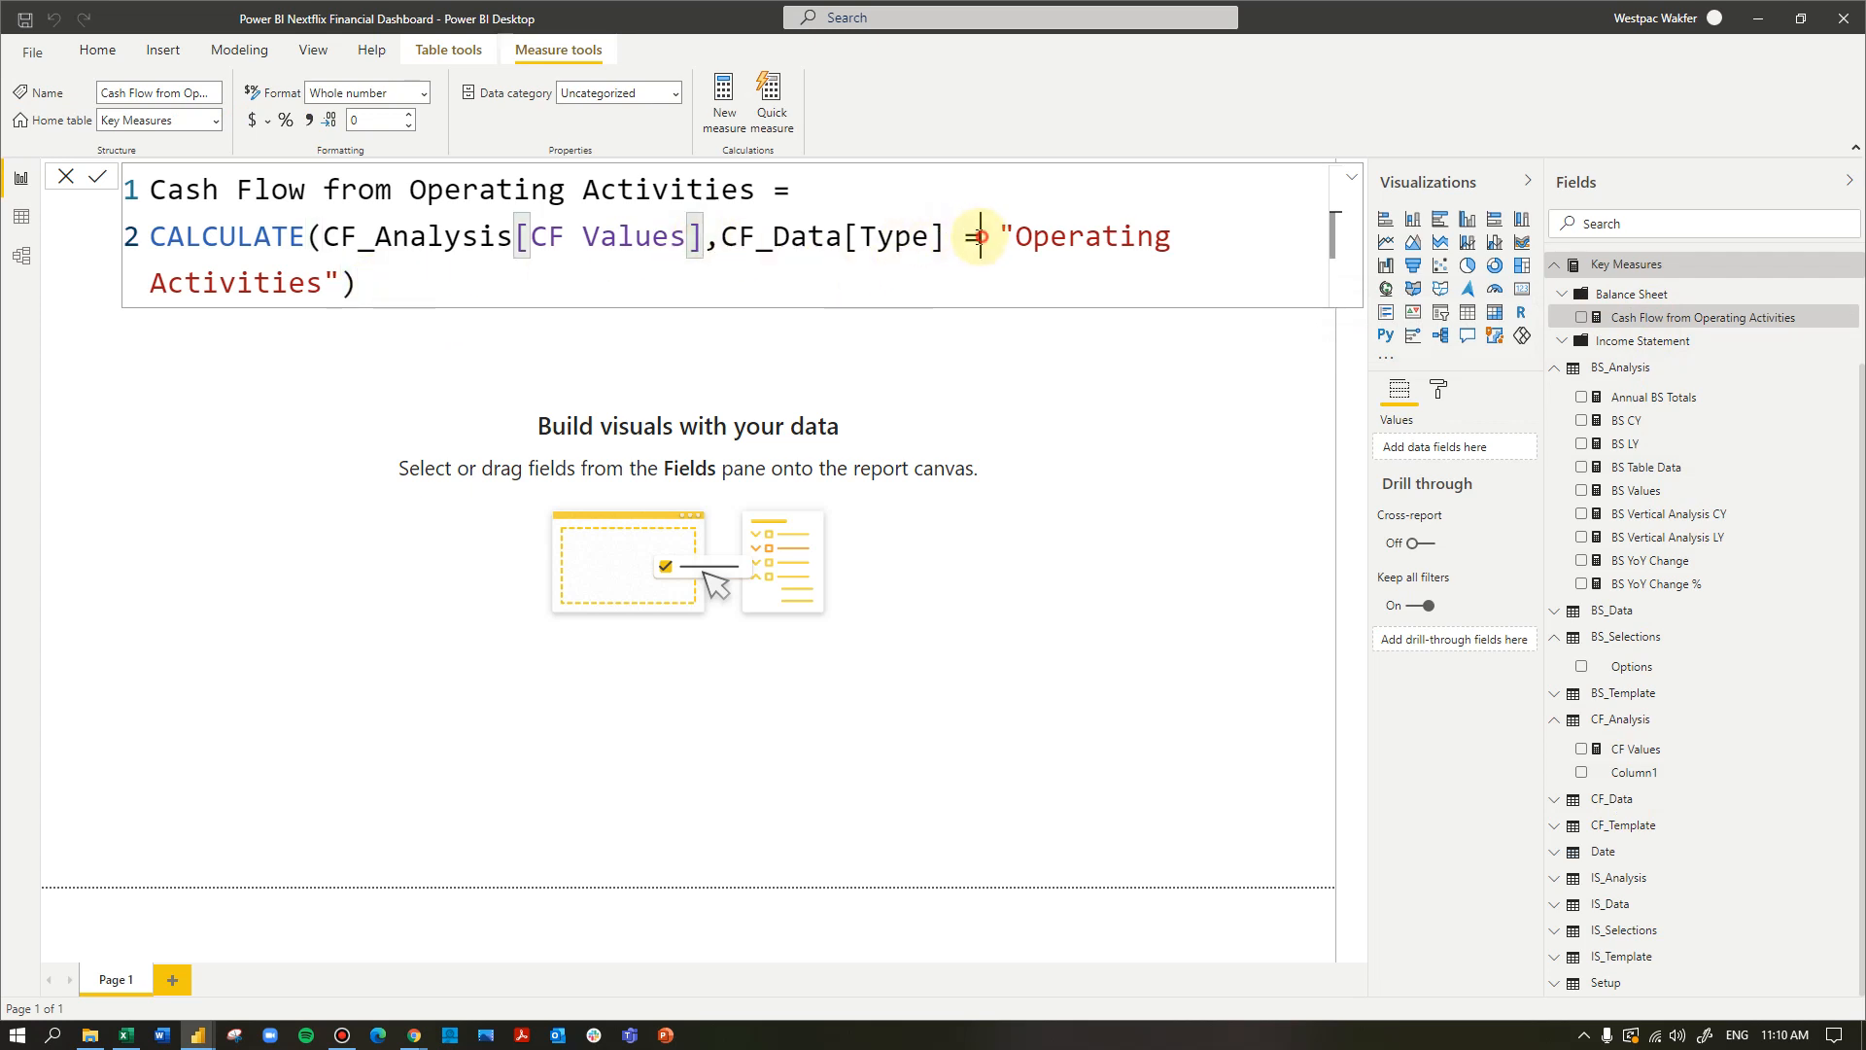
drag(980, 236, 134, 199)
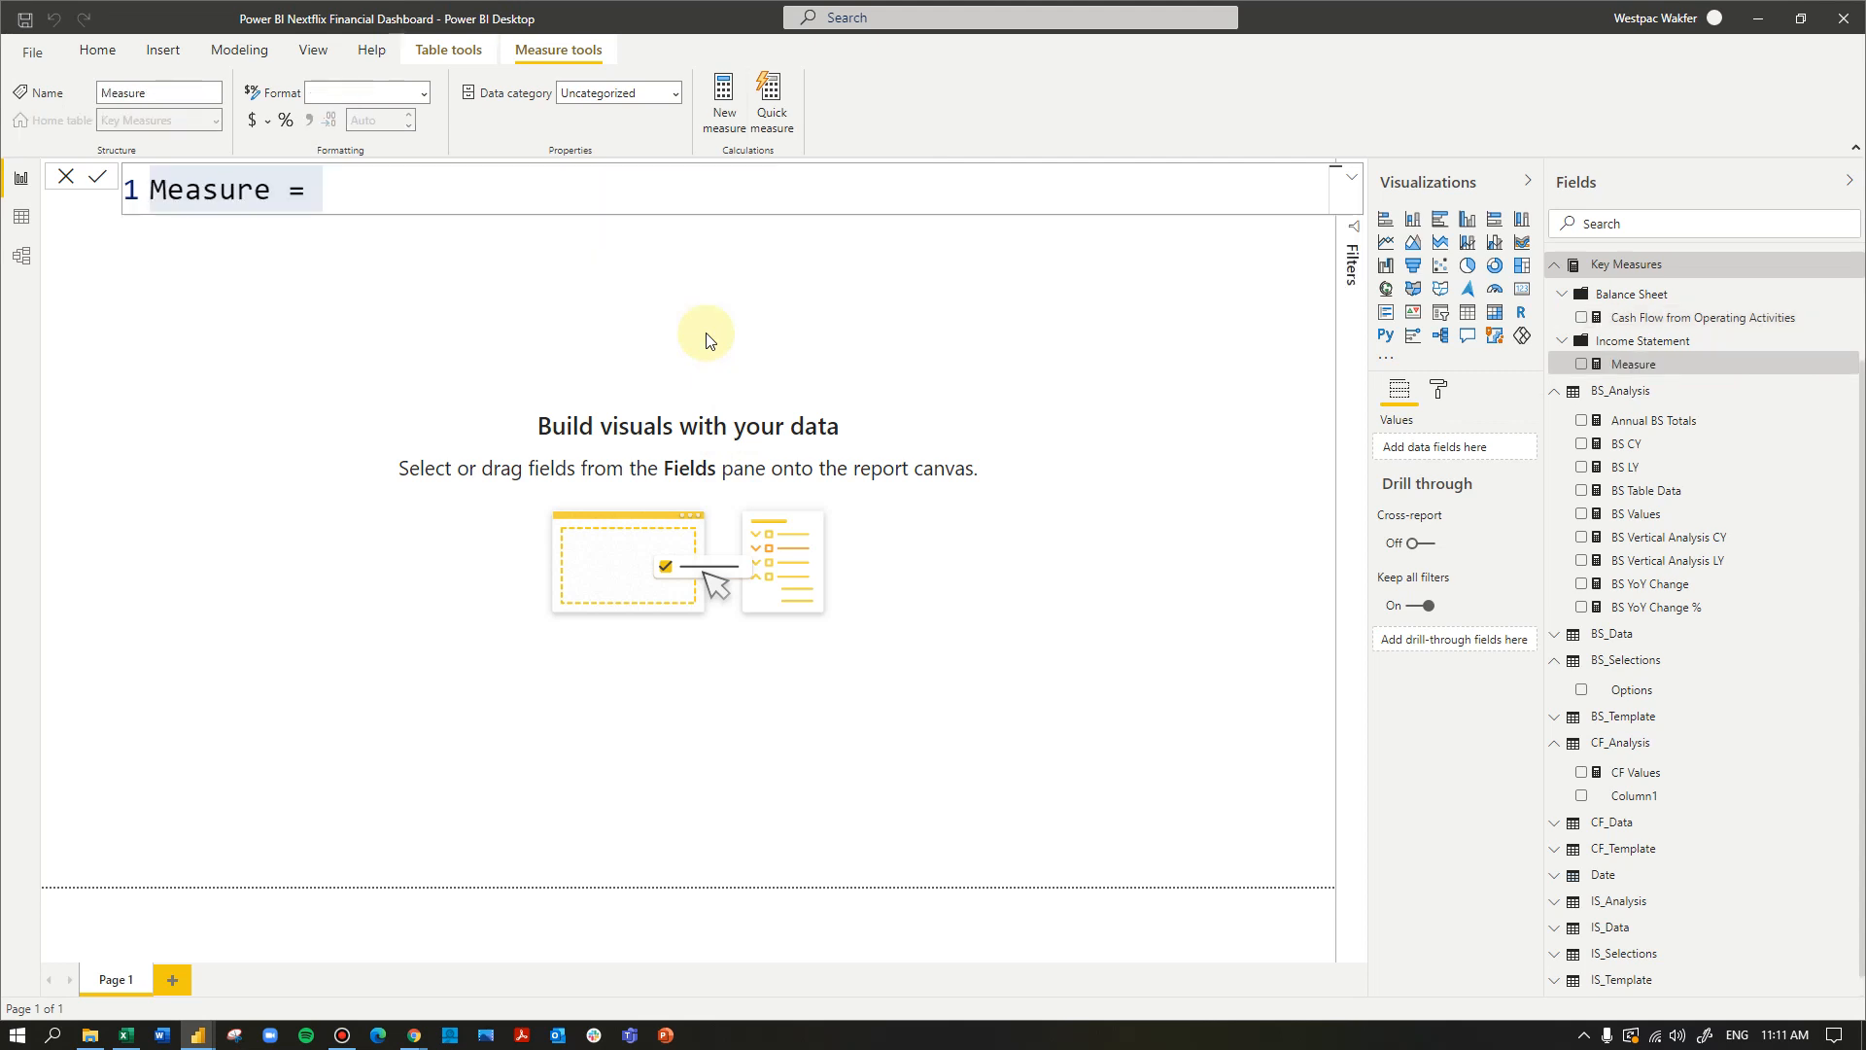
- Paste the copied formula into the new Key Measures measure and change its name to Cash Flow from Financing Activities
text(Cash Flow from Operating Activities = CALCULATE(CF_Analysis[CF Values],CF_Data[Type] =)
drag(409, 190, 569, 193)
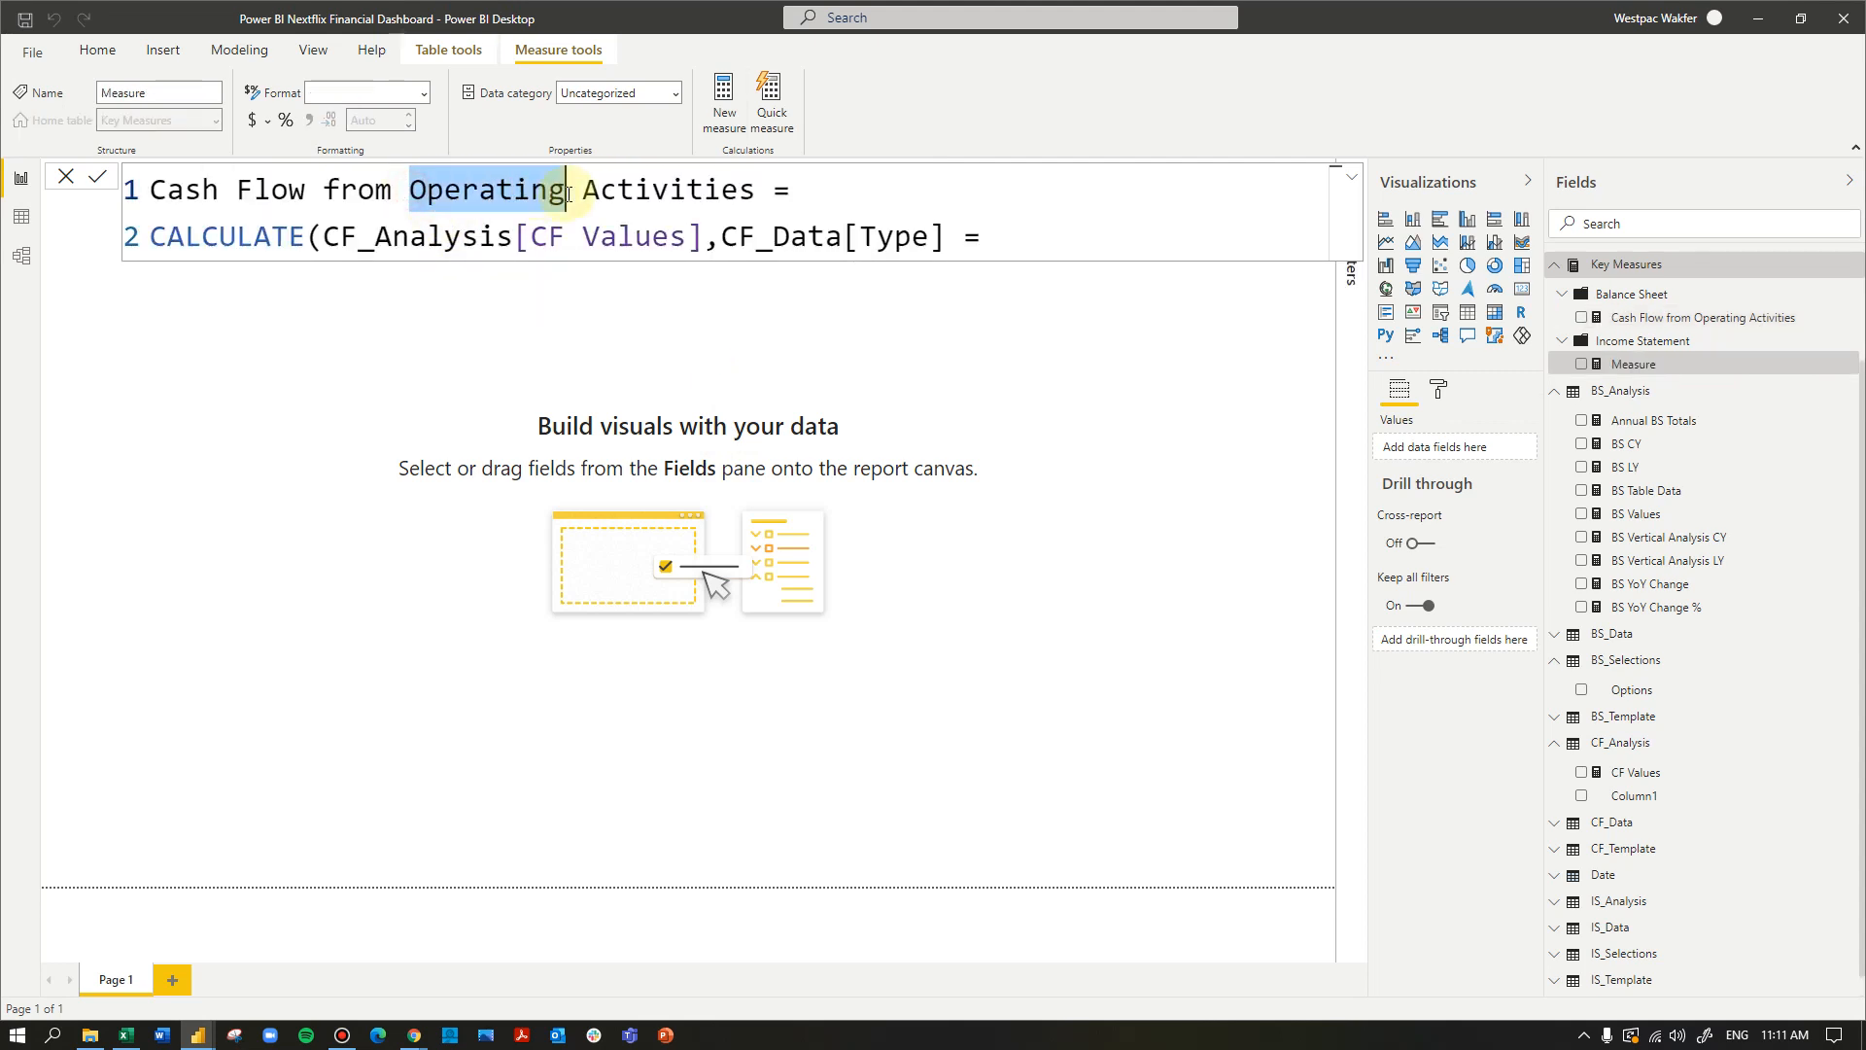
key(BackSpace)
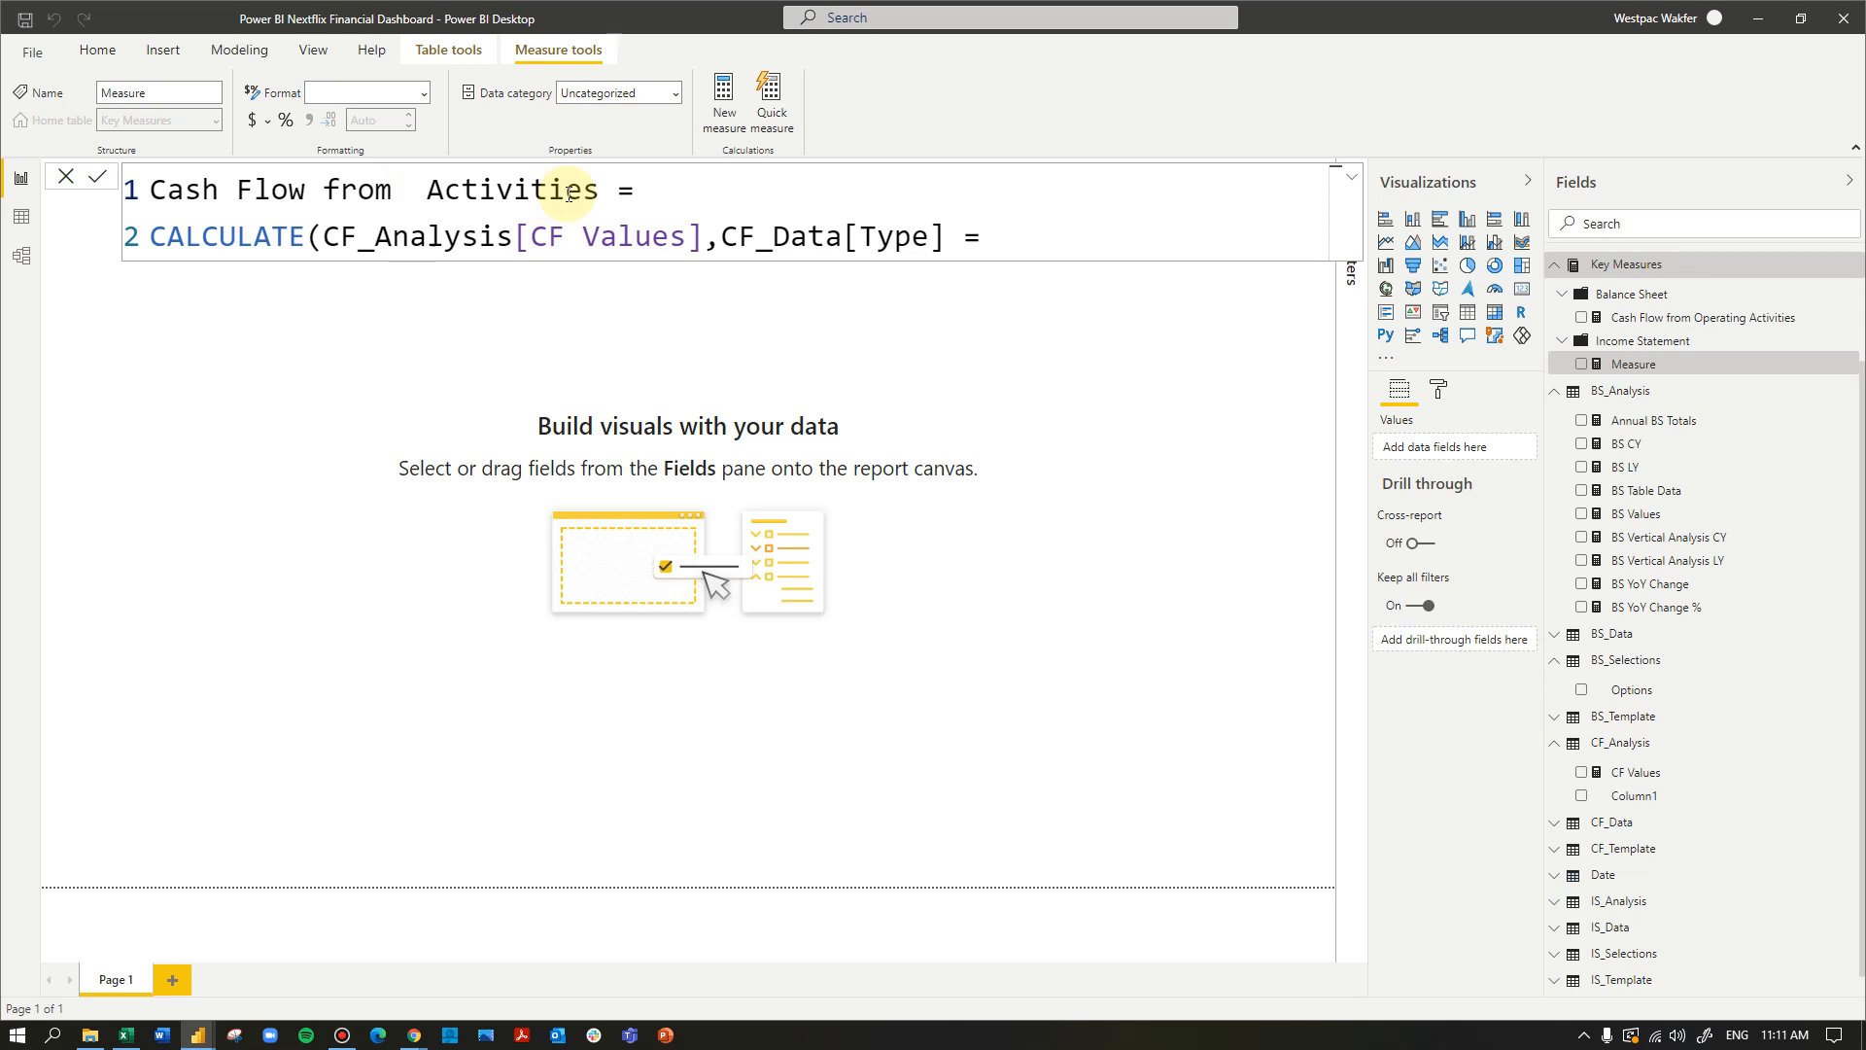
text(Financing)
- Complete the CF_Data[Type] filter with "Financing Activities", close the CALCULATE function and commit the measure
click(998, 236)
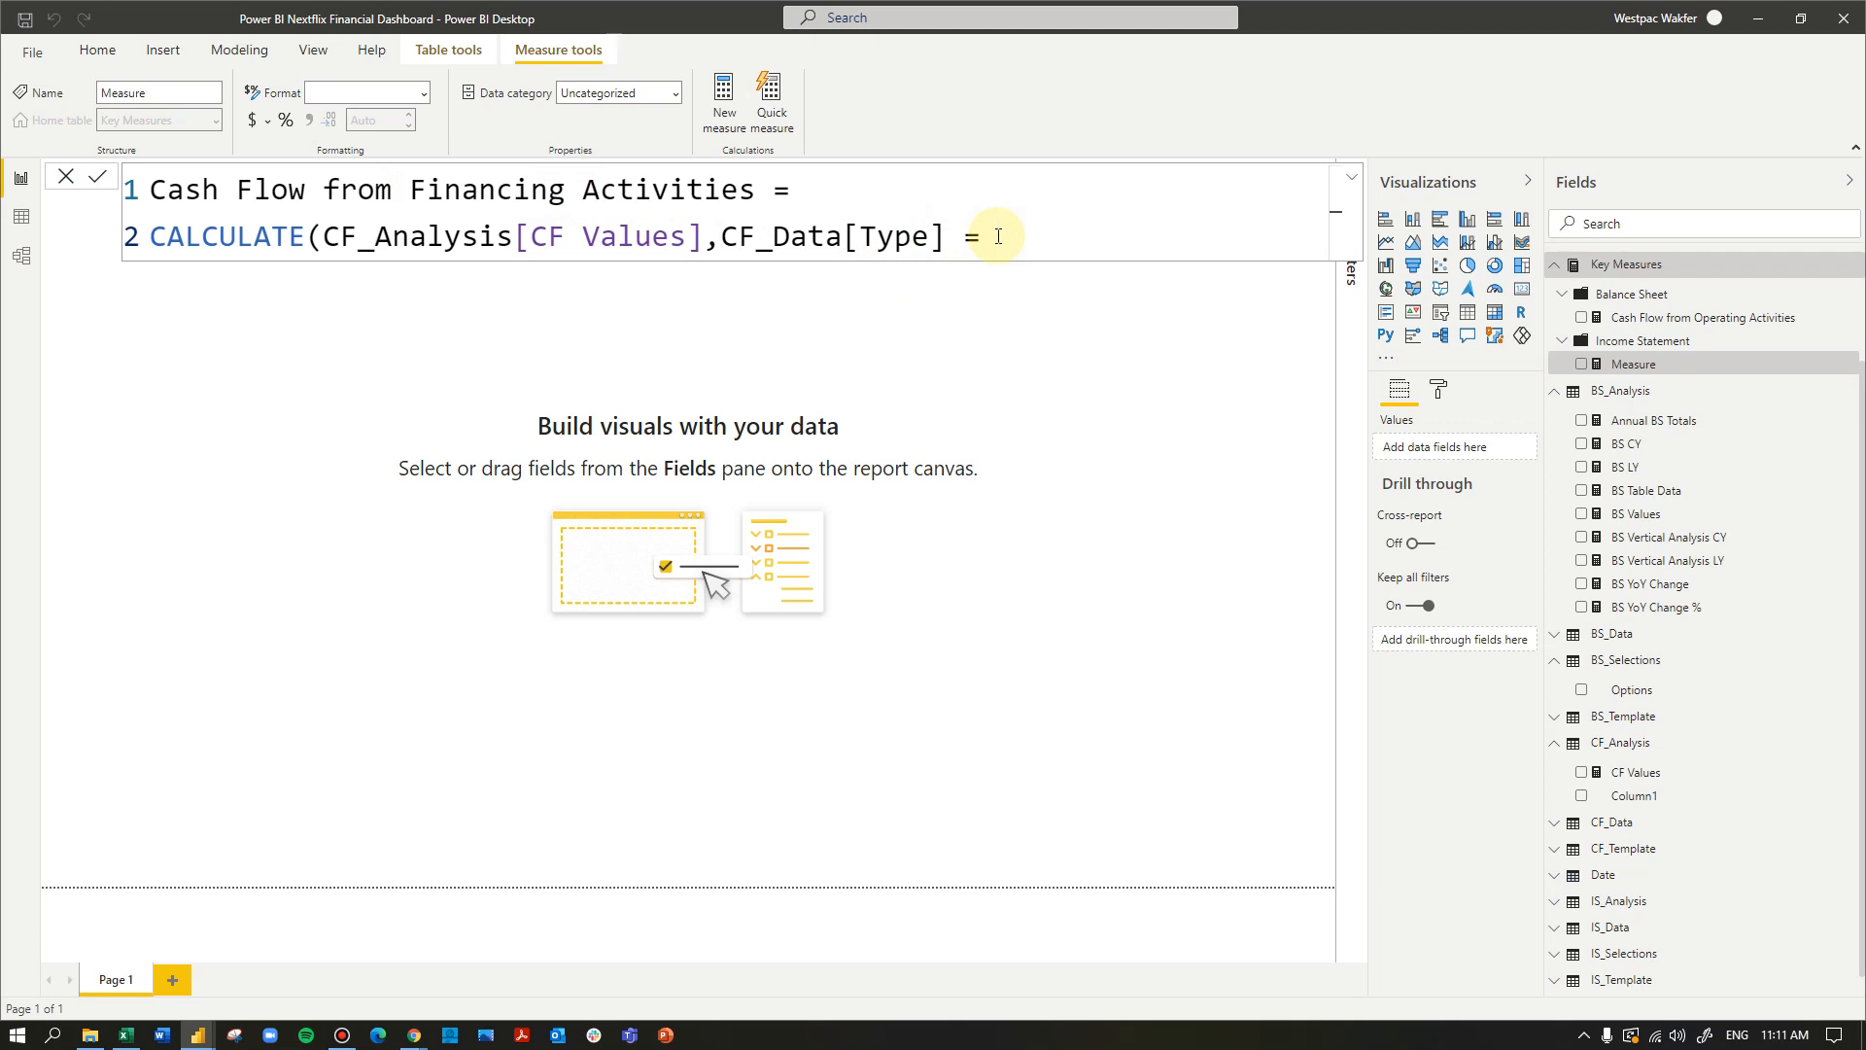
text("Fiunanc)
key(BackSpace)
key(BackSpace)
key(BackSpace)
key(BackSpace)
key(BackSpace)
text(nancin g A)
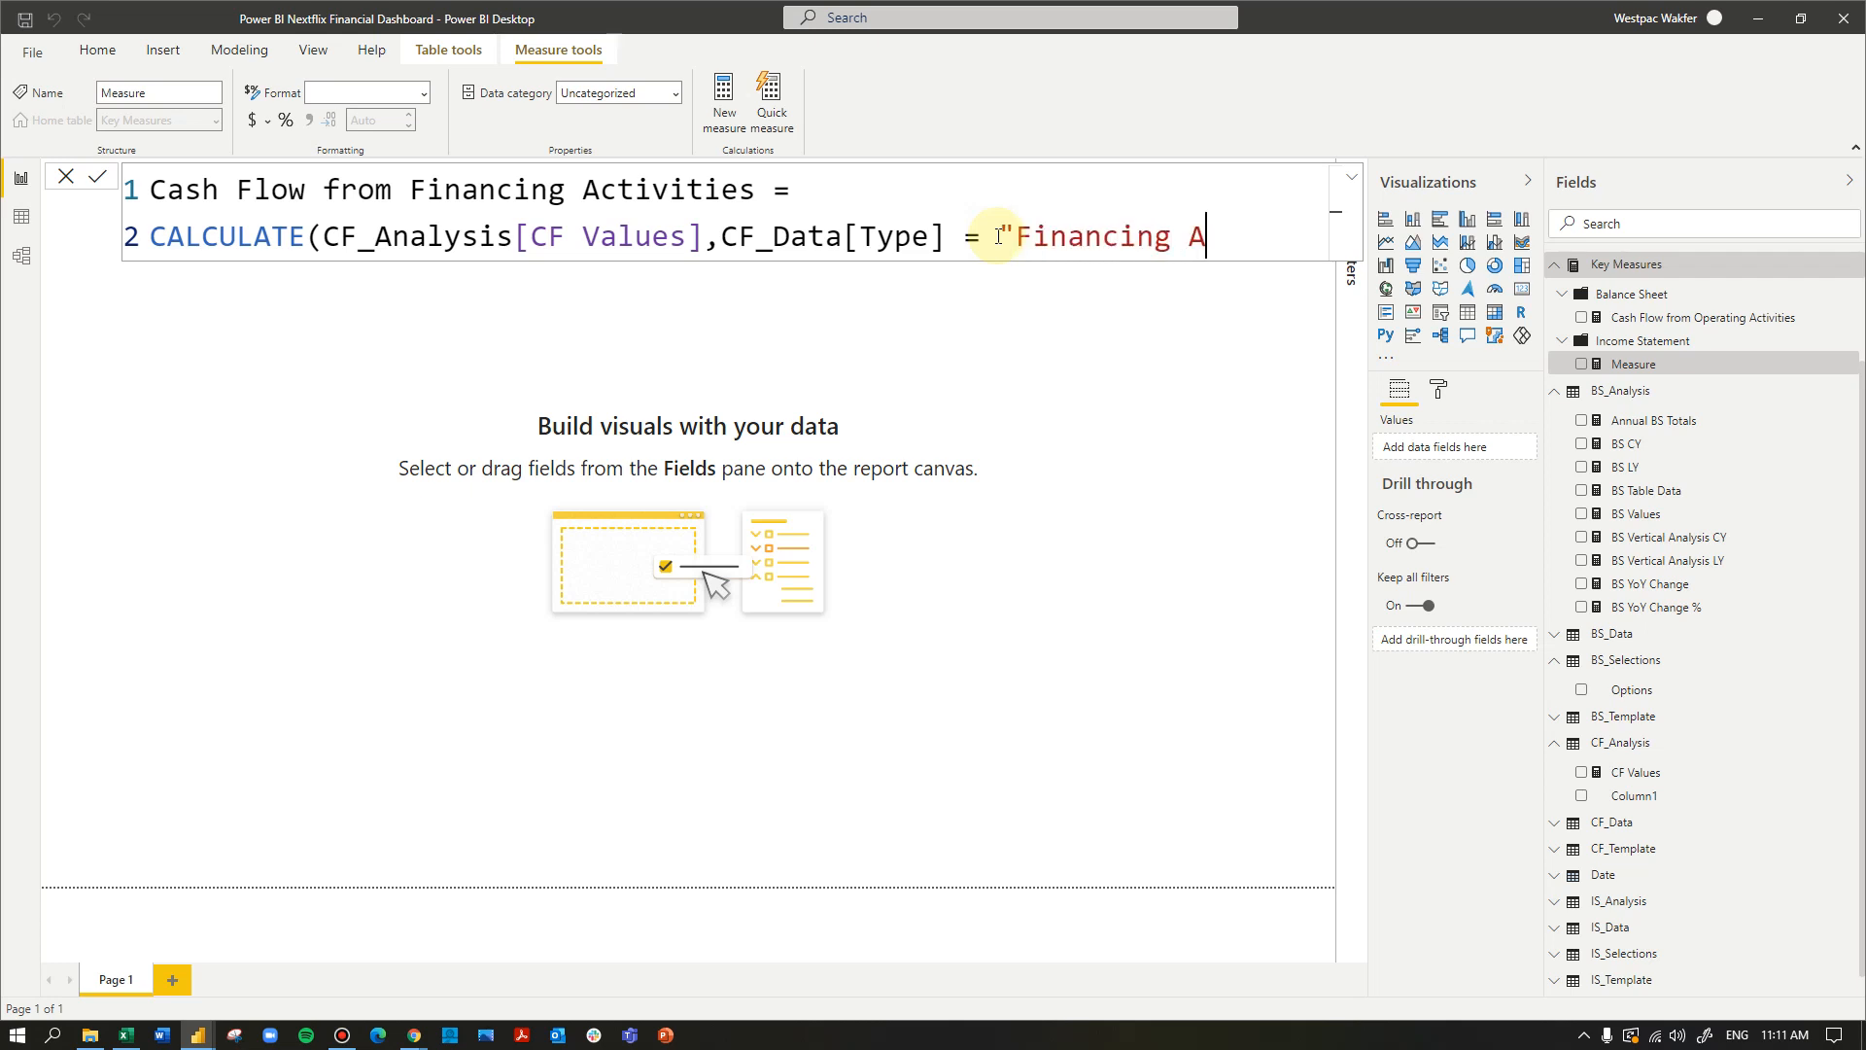
text(ctivities"))
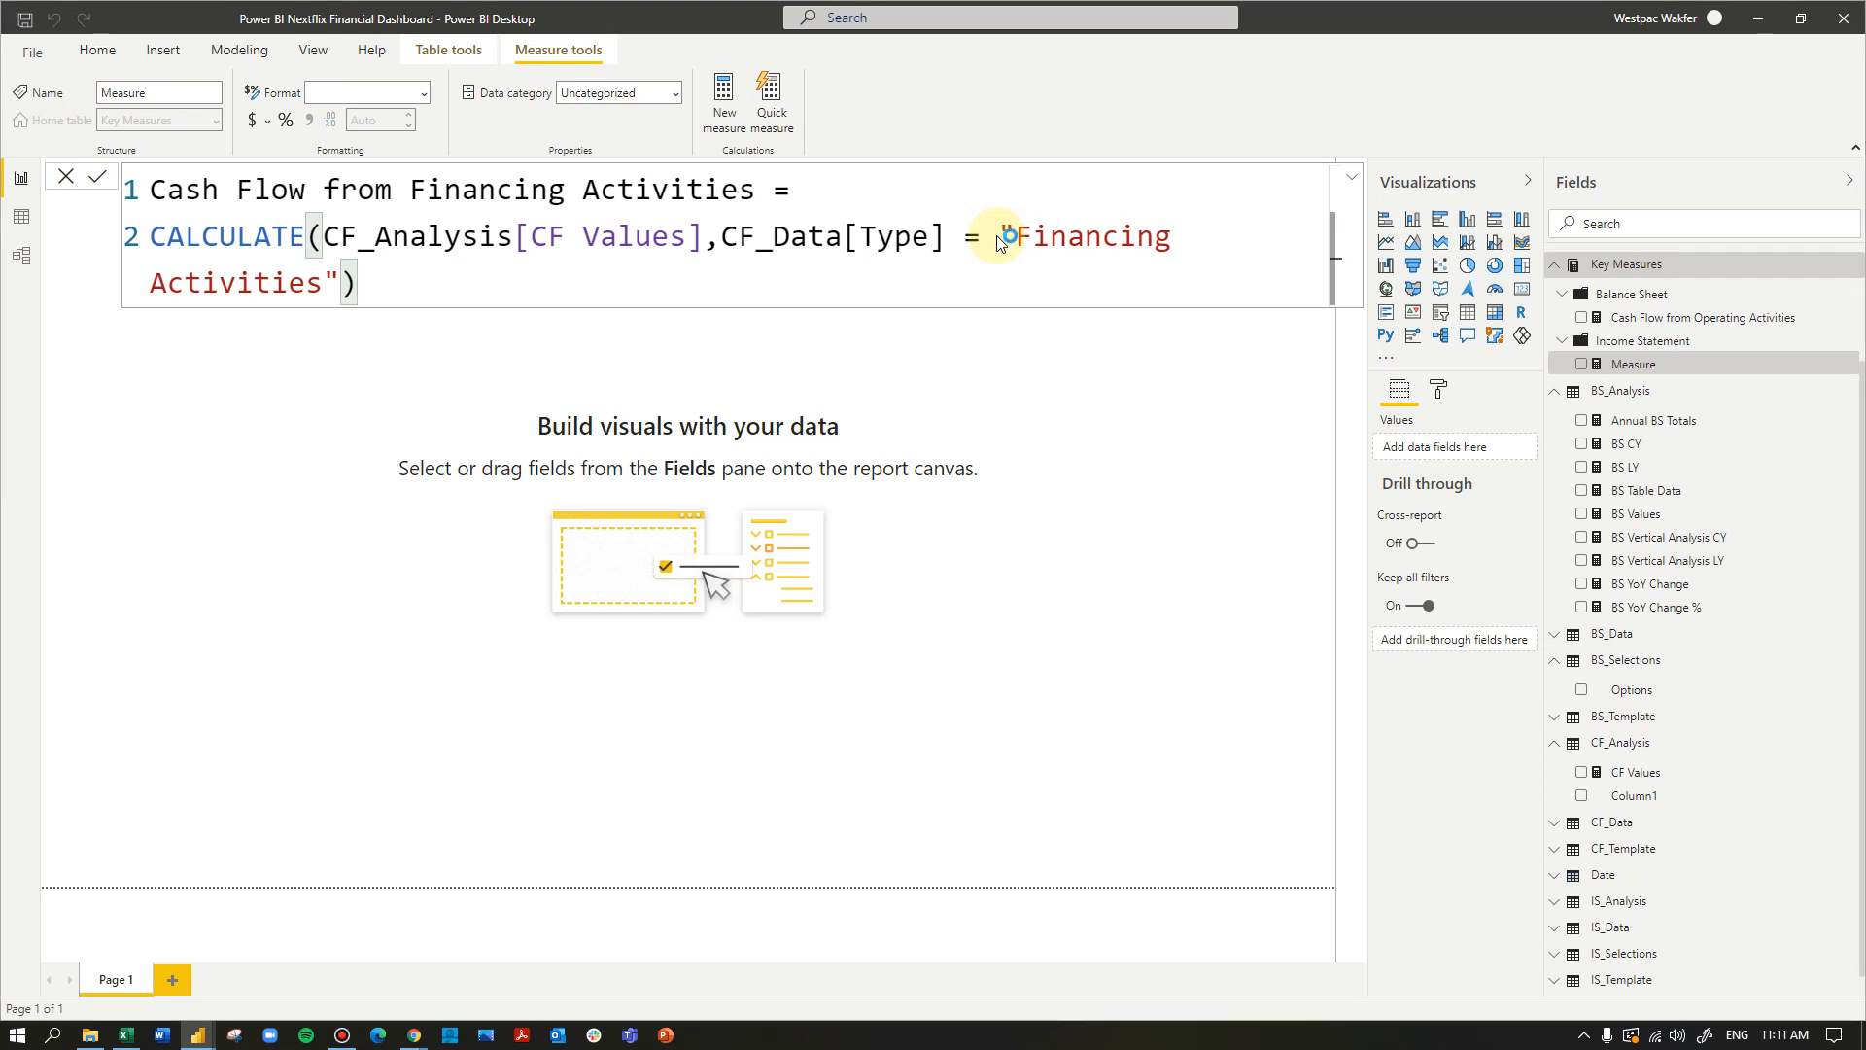
click(868, 313)
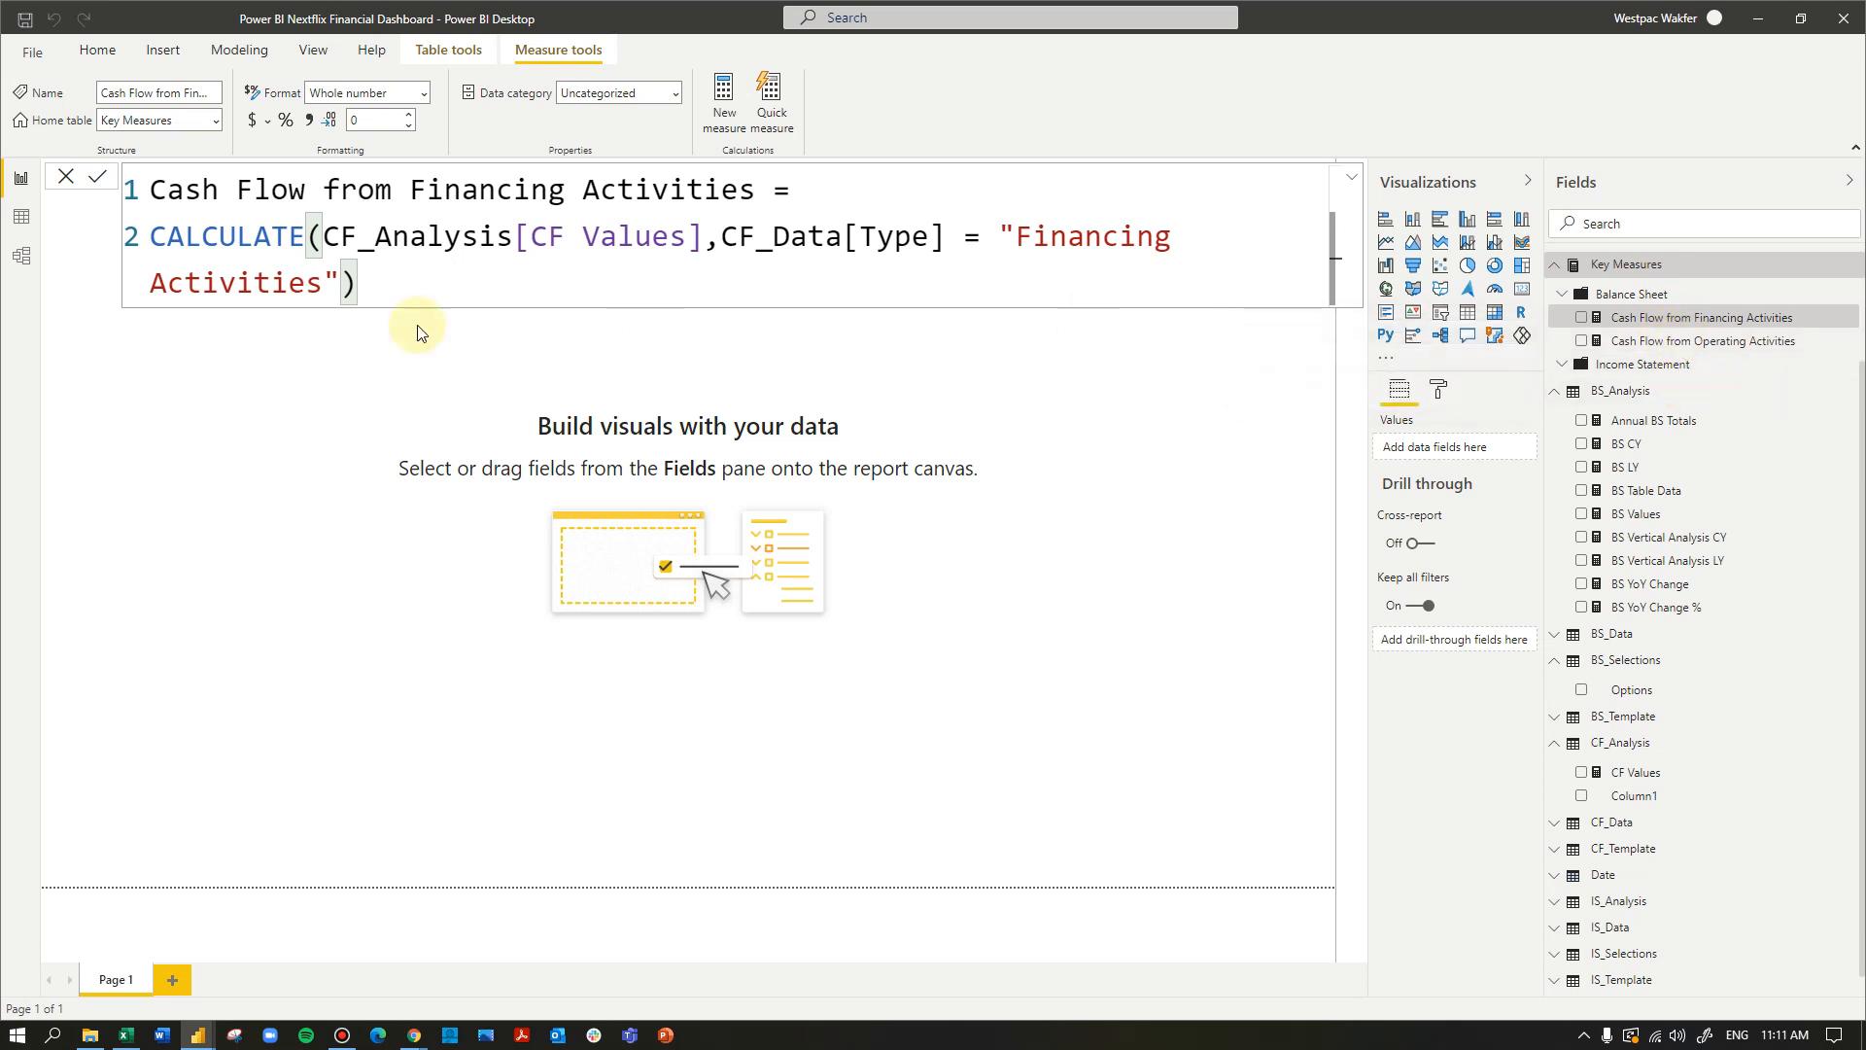
- Create another measure from the copied formula and name it Cash Flow from Investing Activities
click(722, 119)
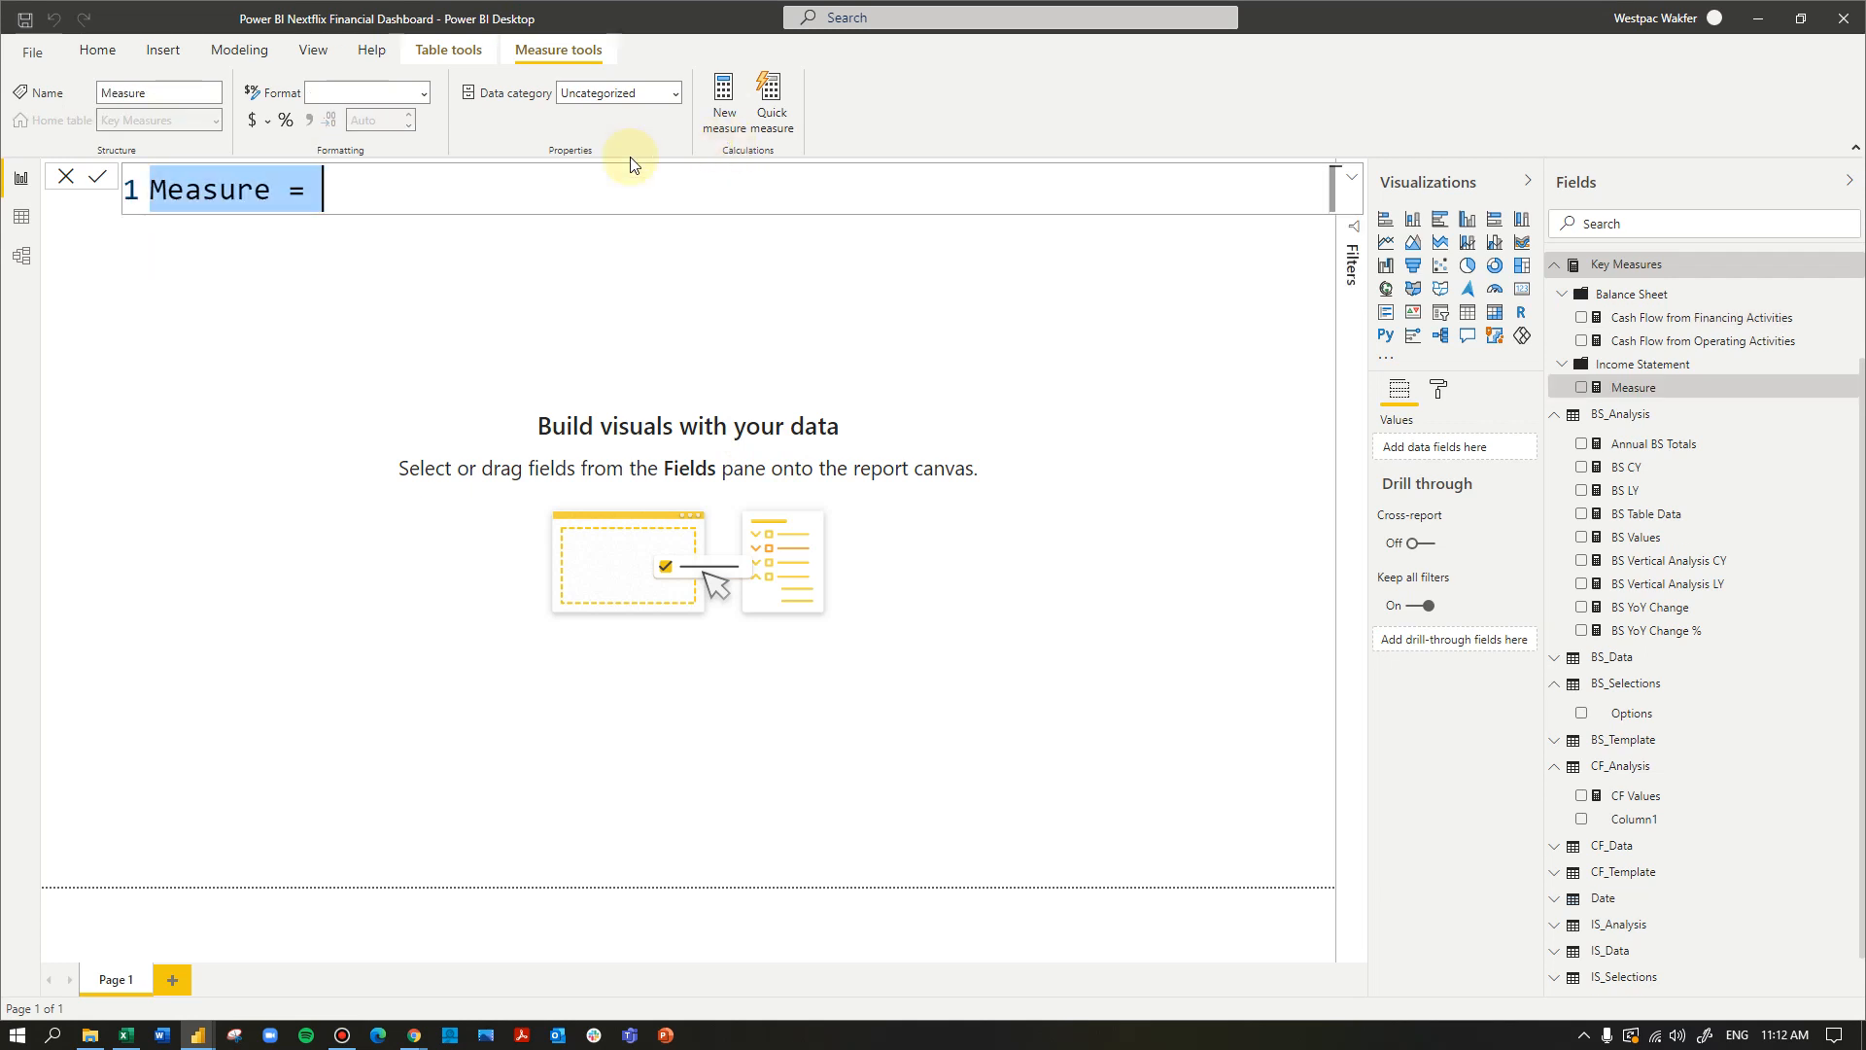
key(ctrl+v)
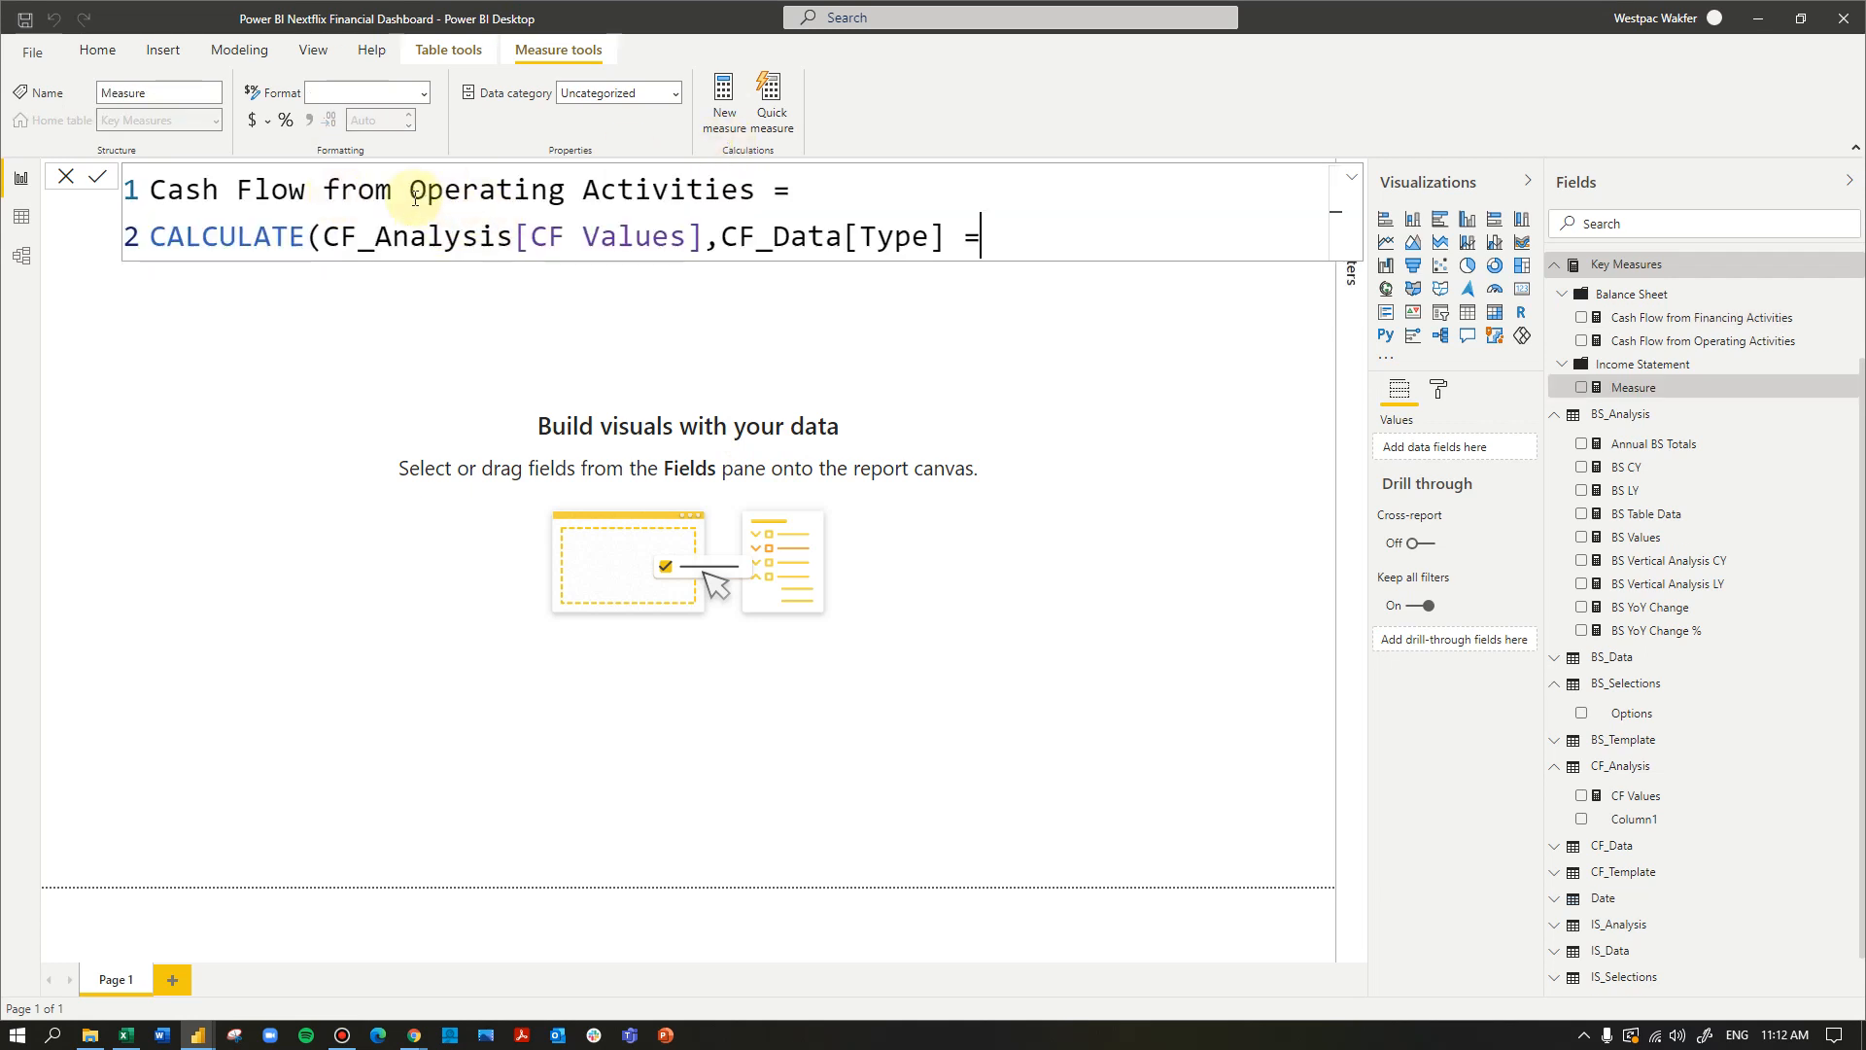
drag(409, 194, 568, 201)
text(Investing)
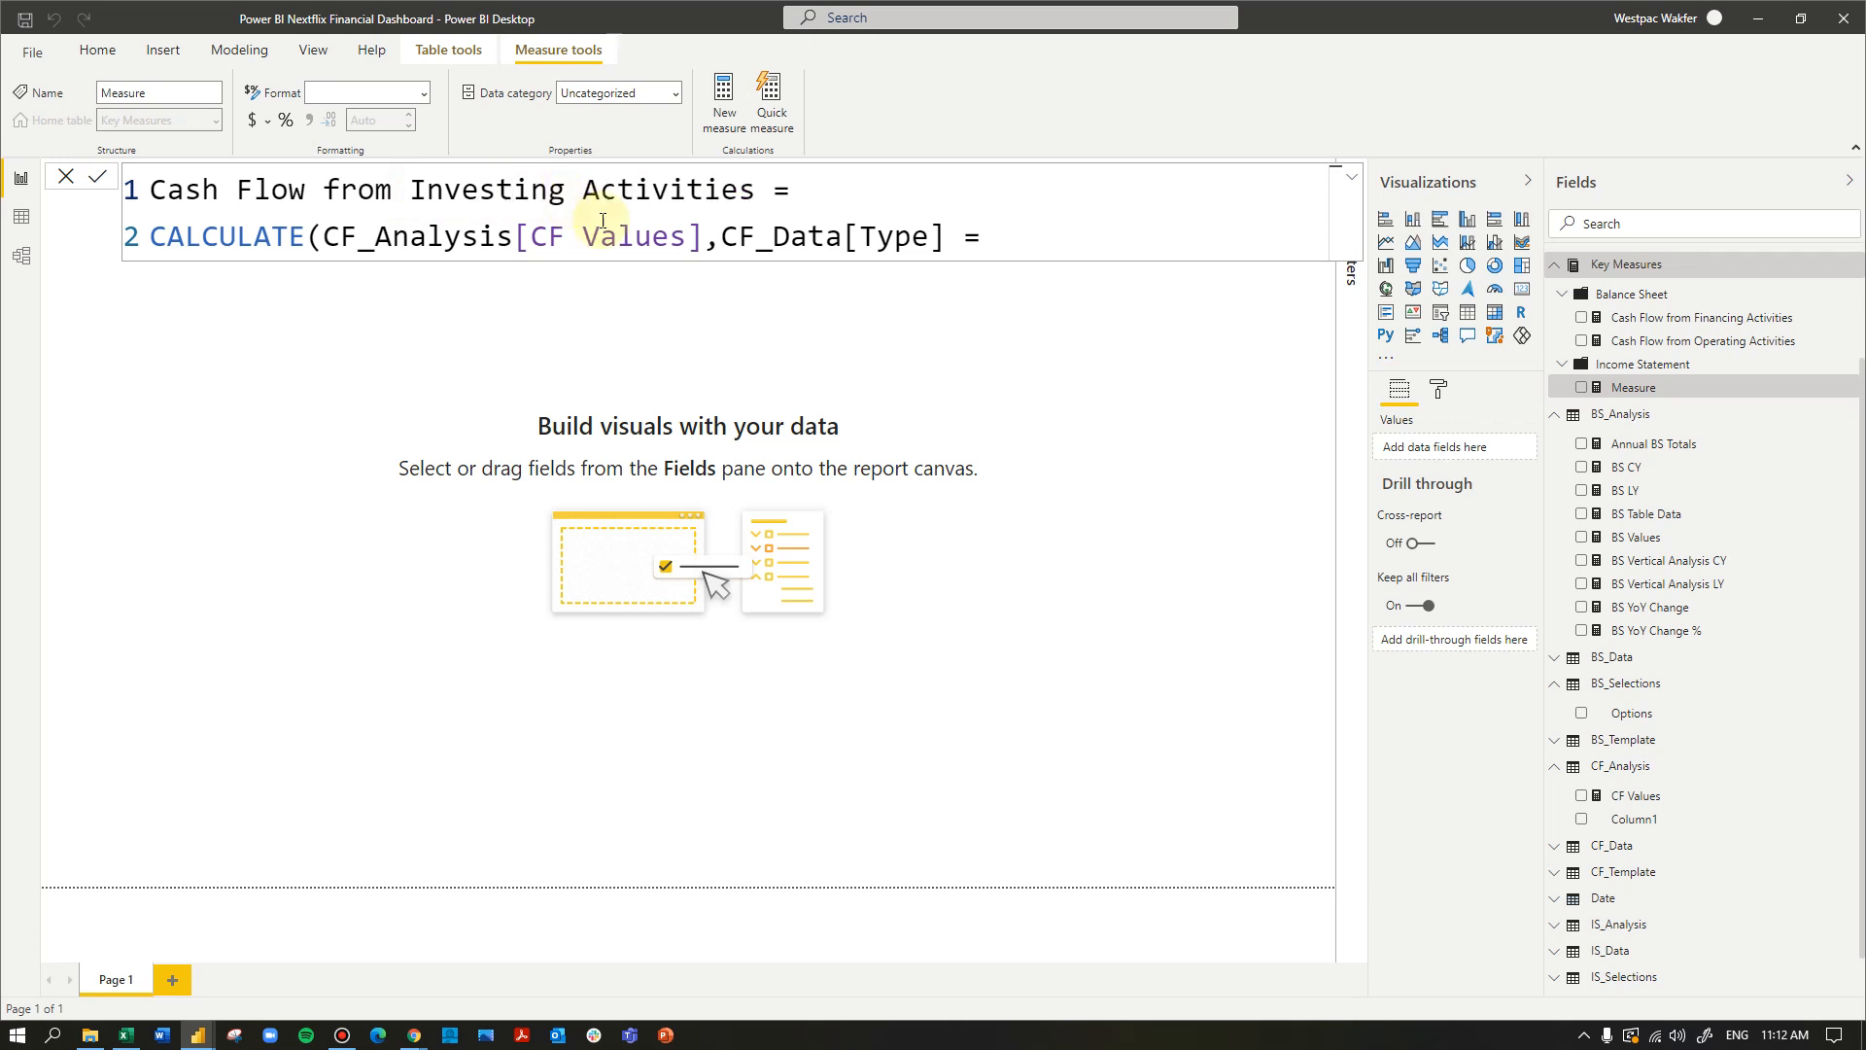
- Complete the CF_Data[Type] filter with "Investing Activities", close the CALCULATE function and commit the measure
click(1010, 235)
text("Inveti)
key(BackSpace)
key(BackSpace)
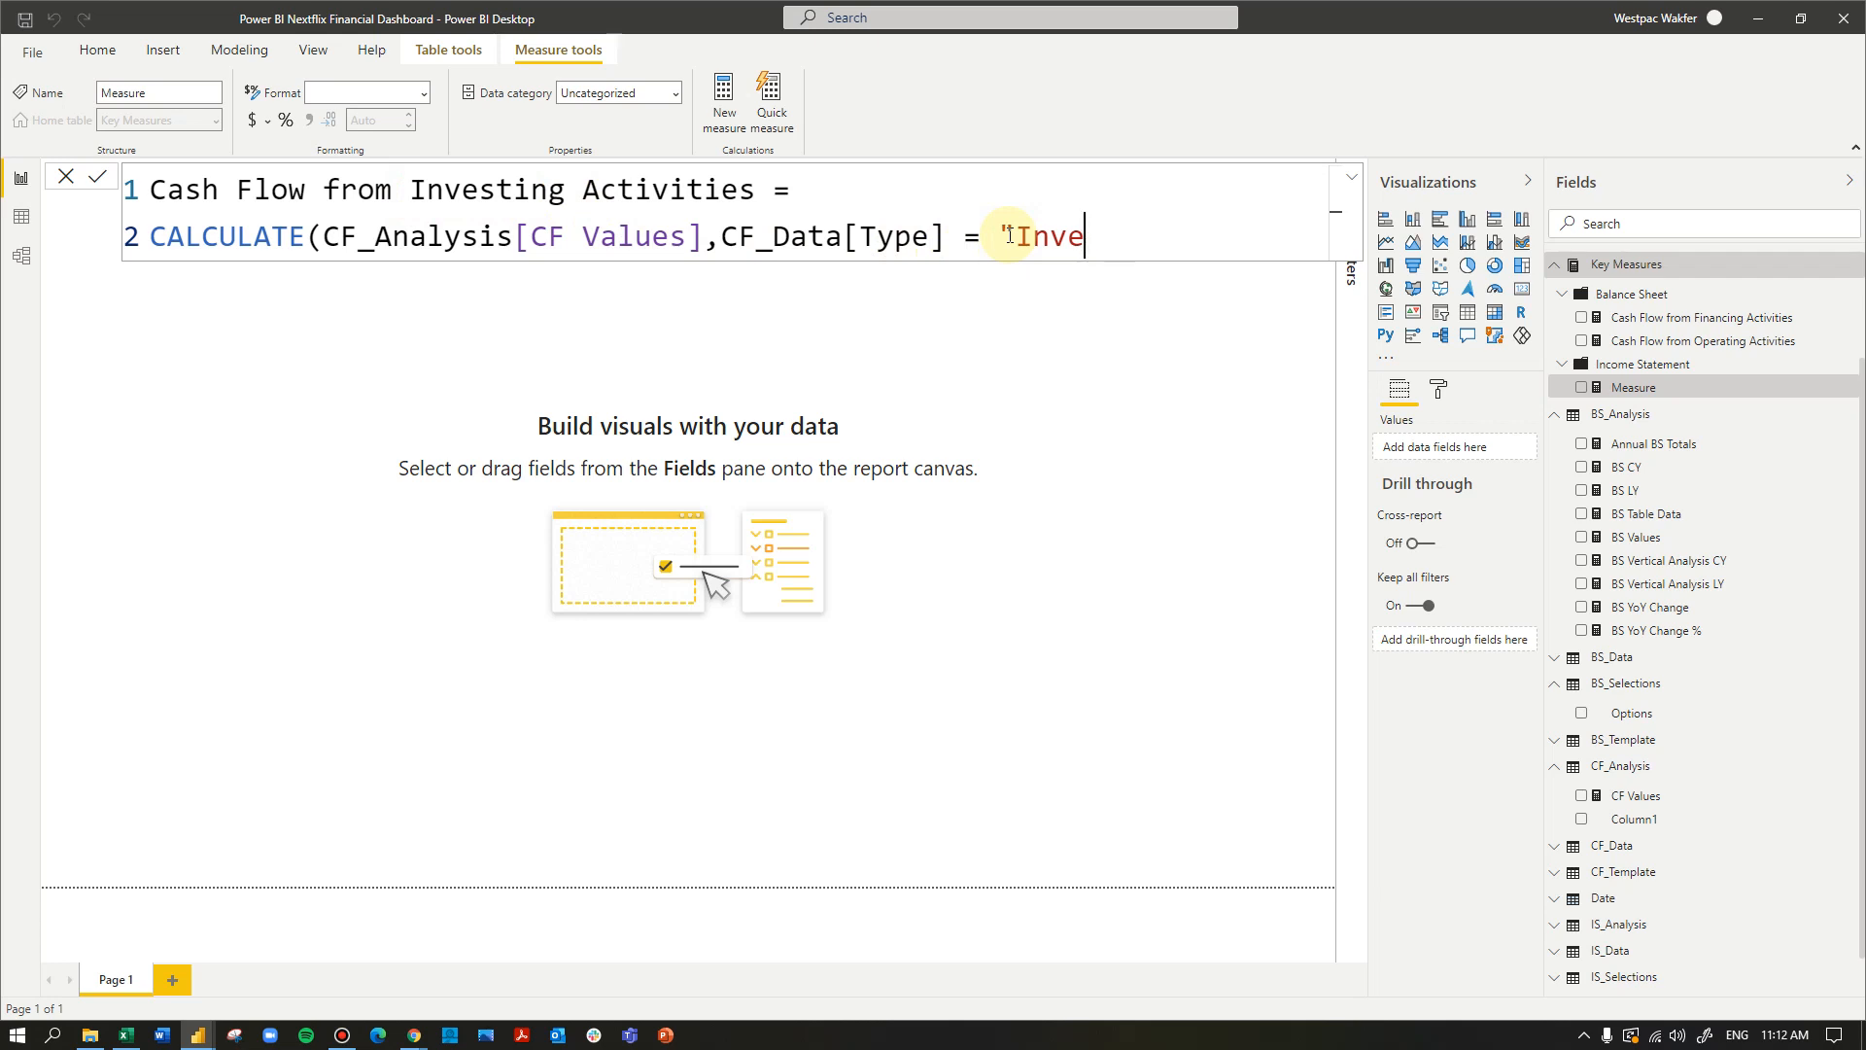
text(sting Activi)
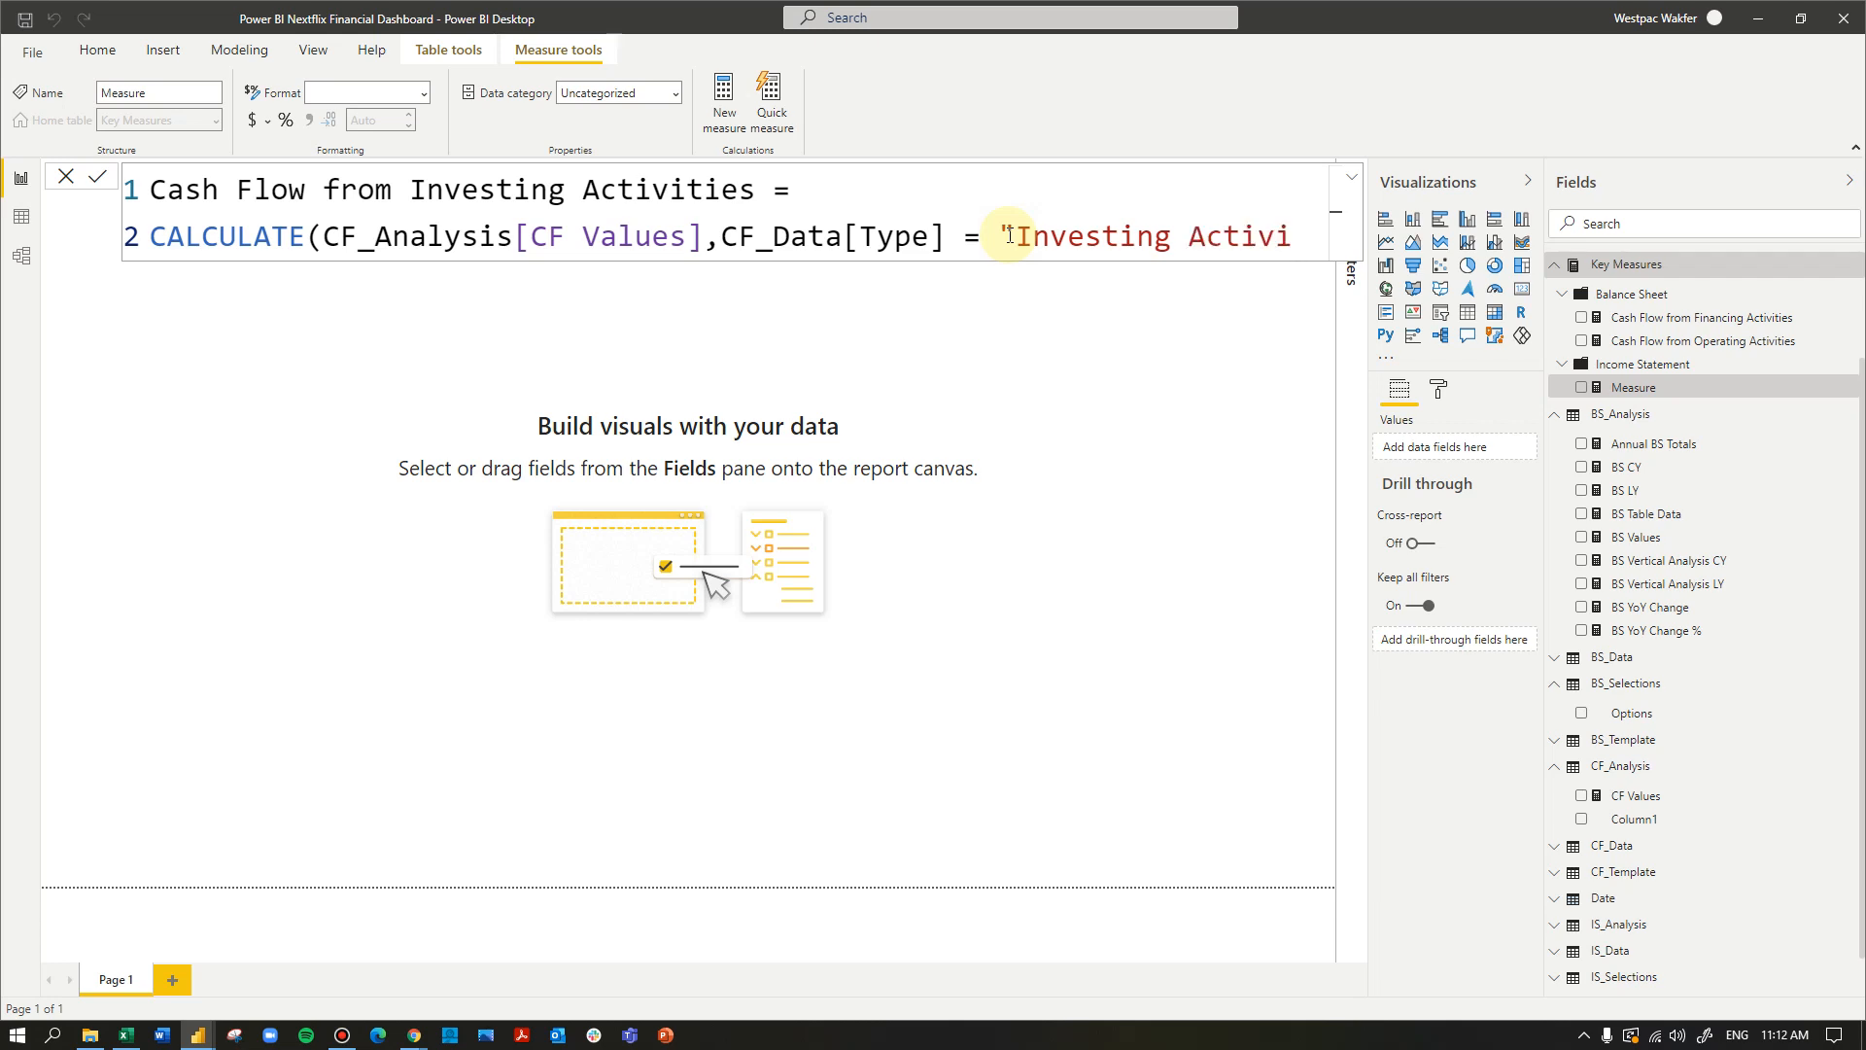
key(BackSpace)
key(BackSpace)
text(vities"")
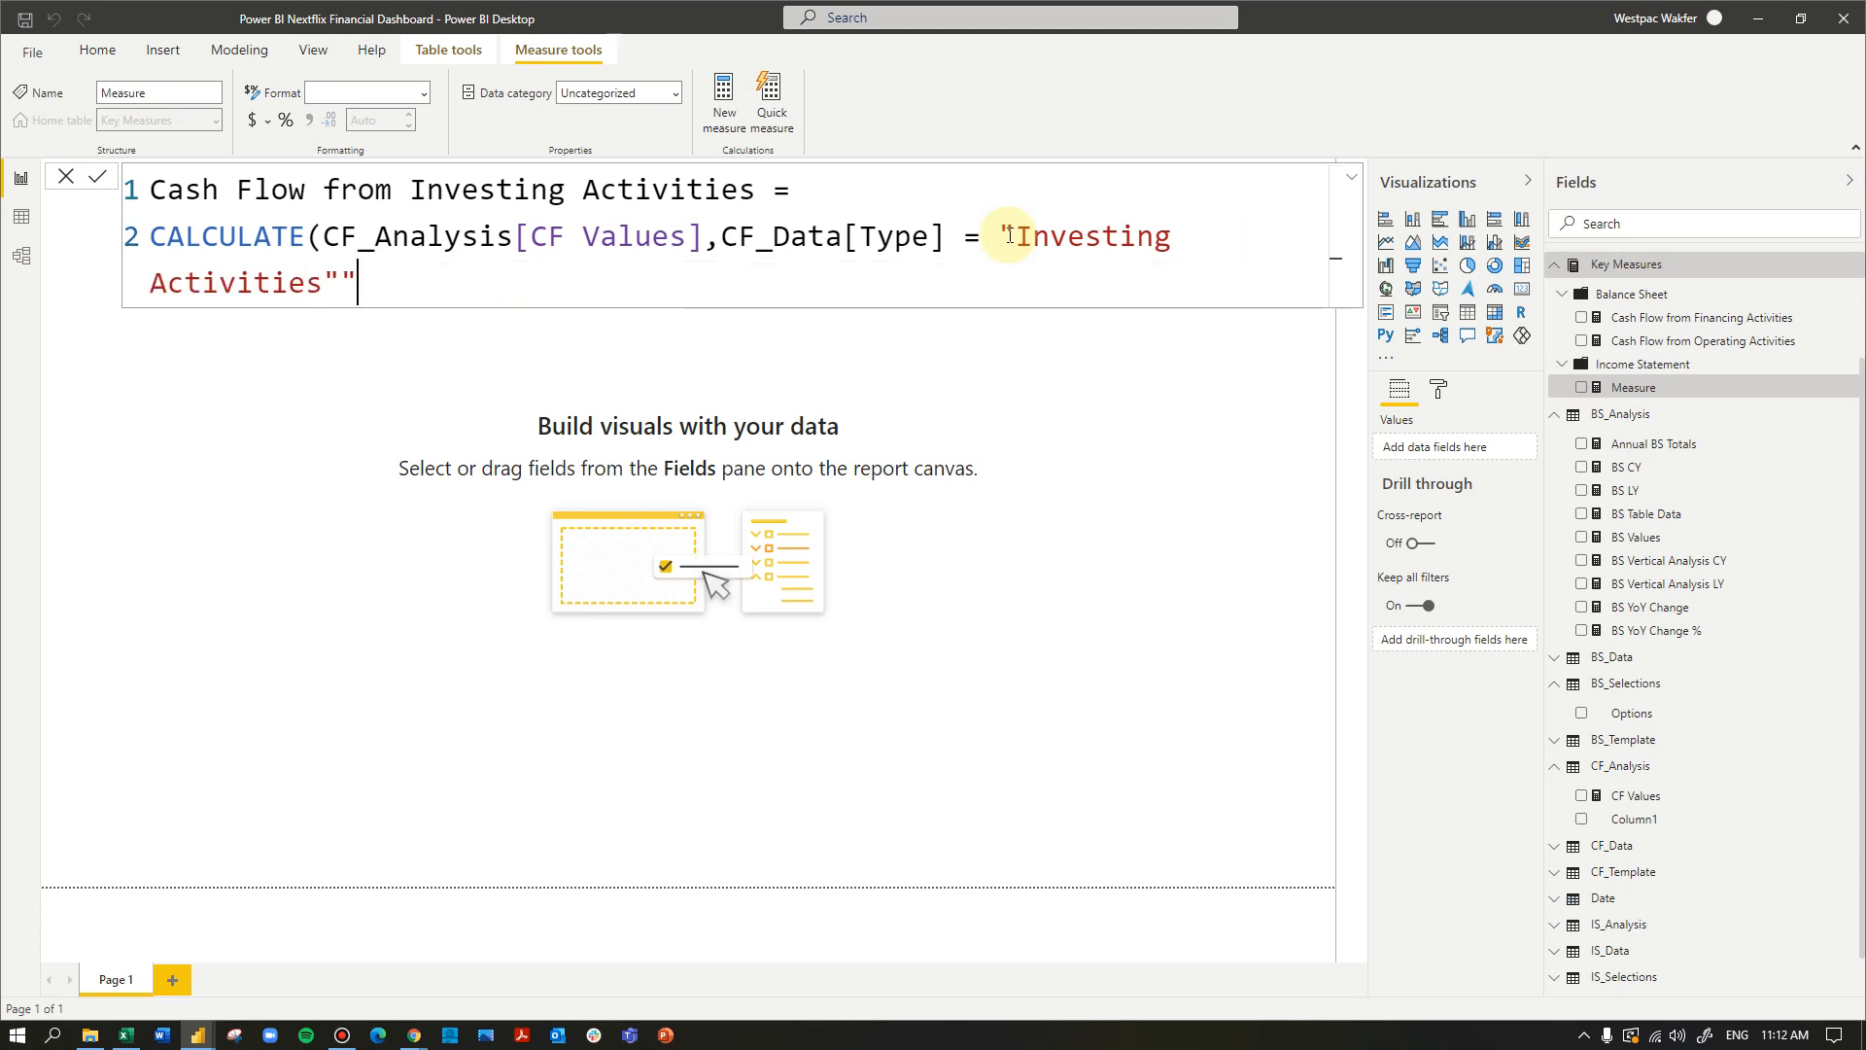
key(BackSpace)
text())
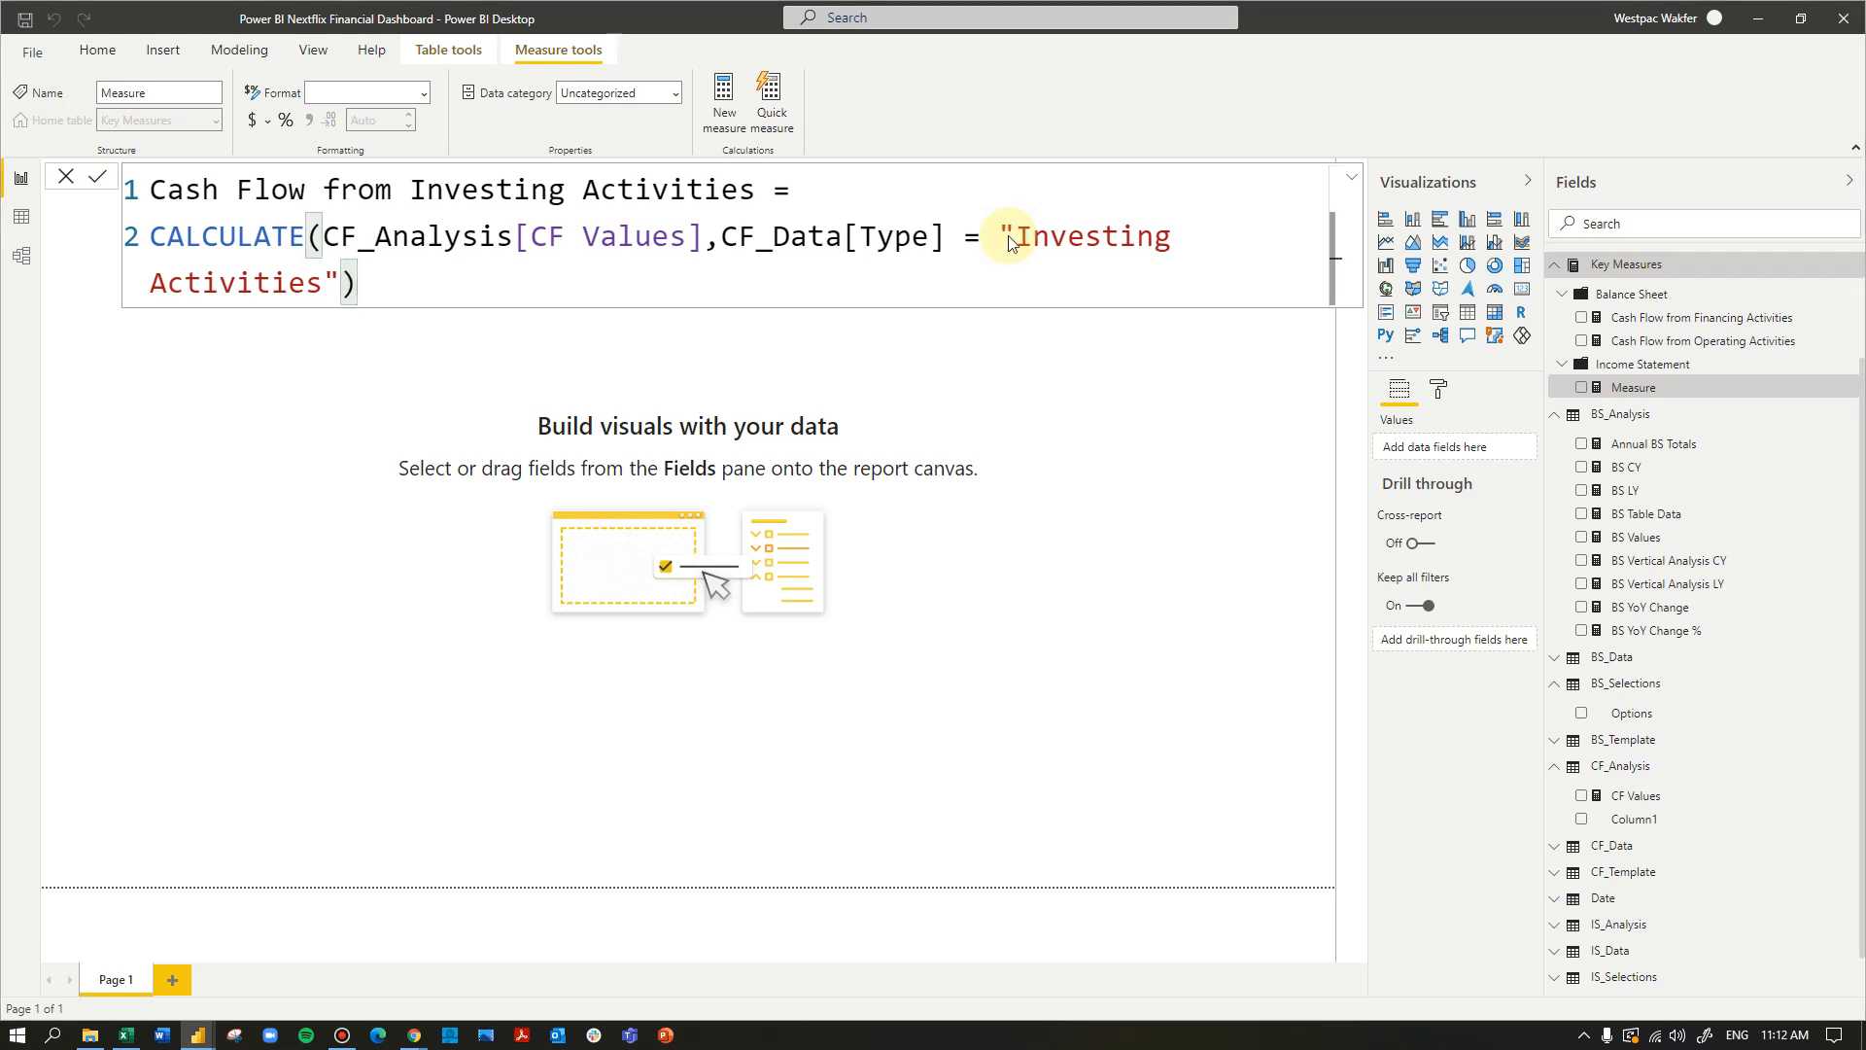
key(Return)
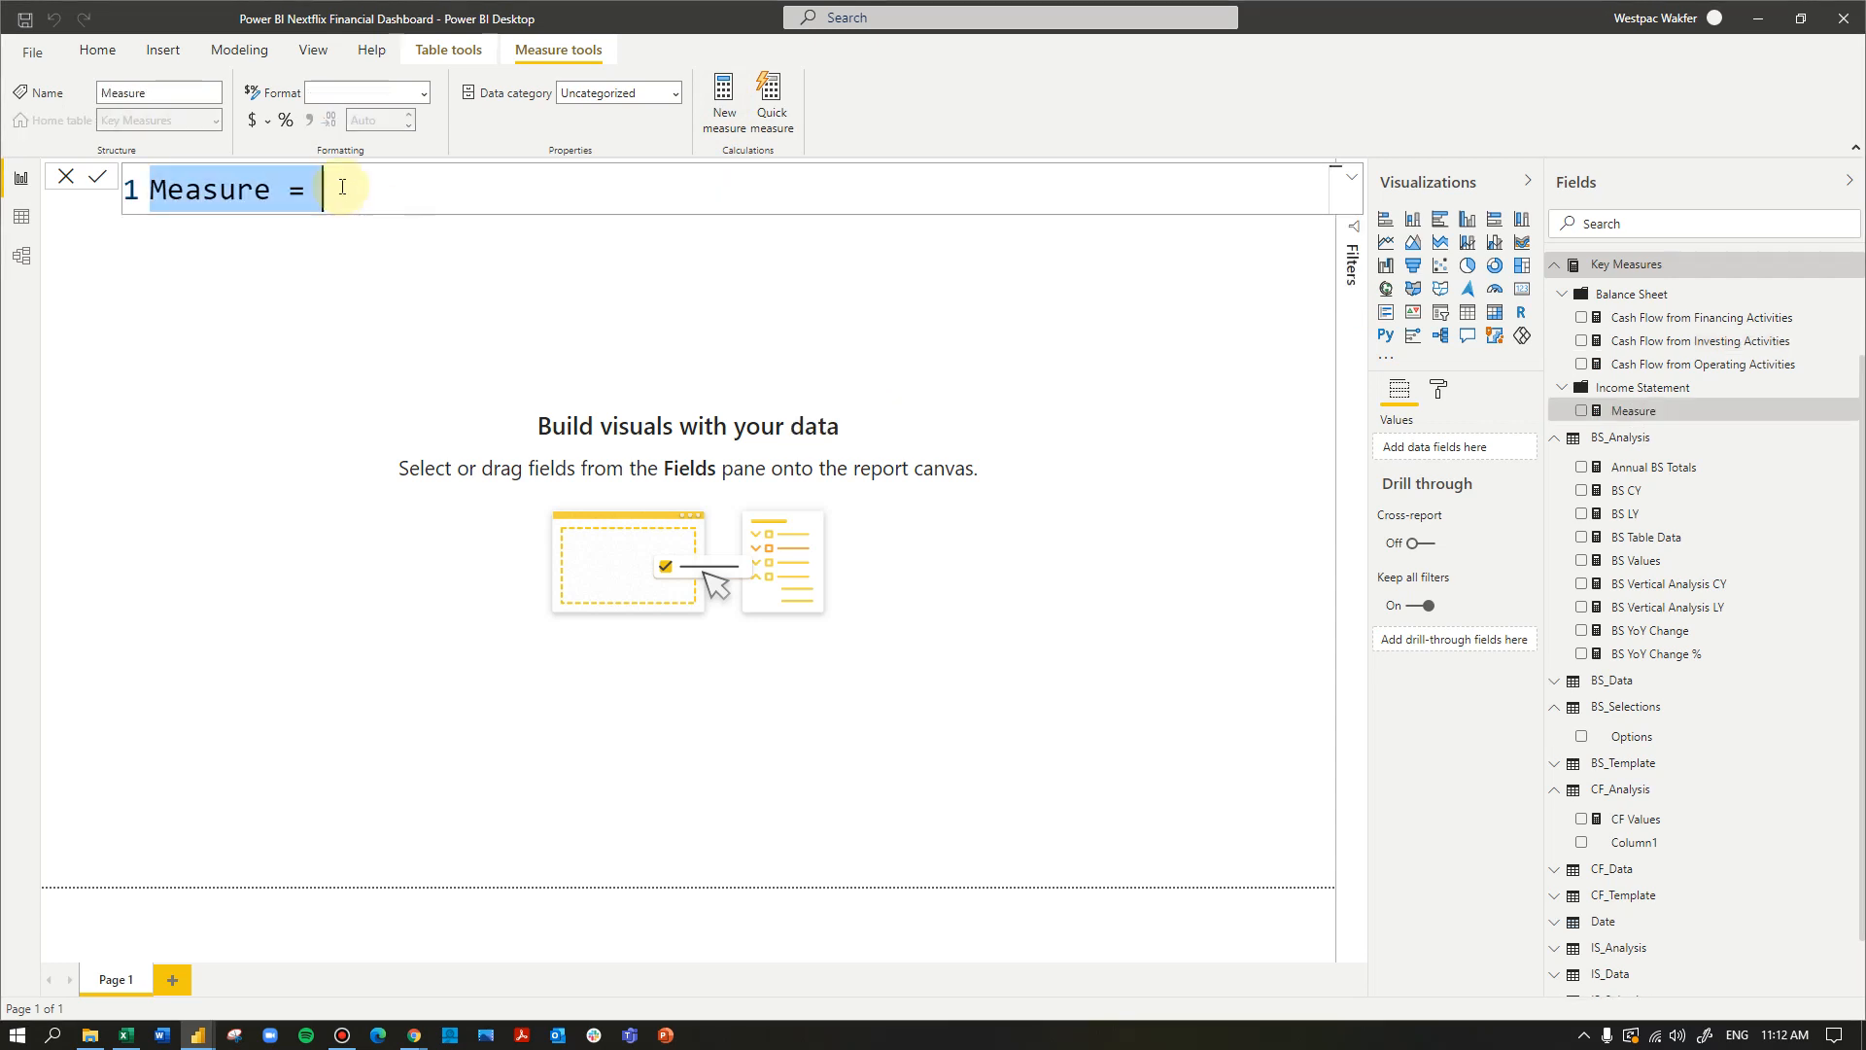
- Name the new blank measure Beginning Cash Position and begin its formula on a second line
drag(354, 184, 125, 190)
text(Begiinin)
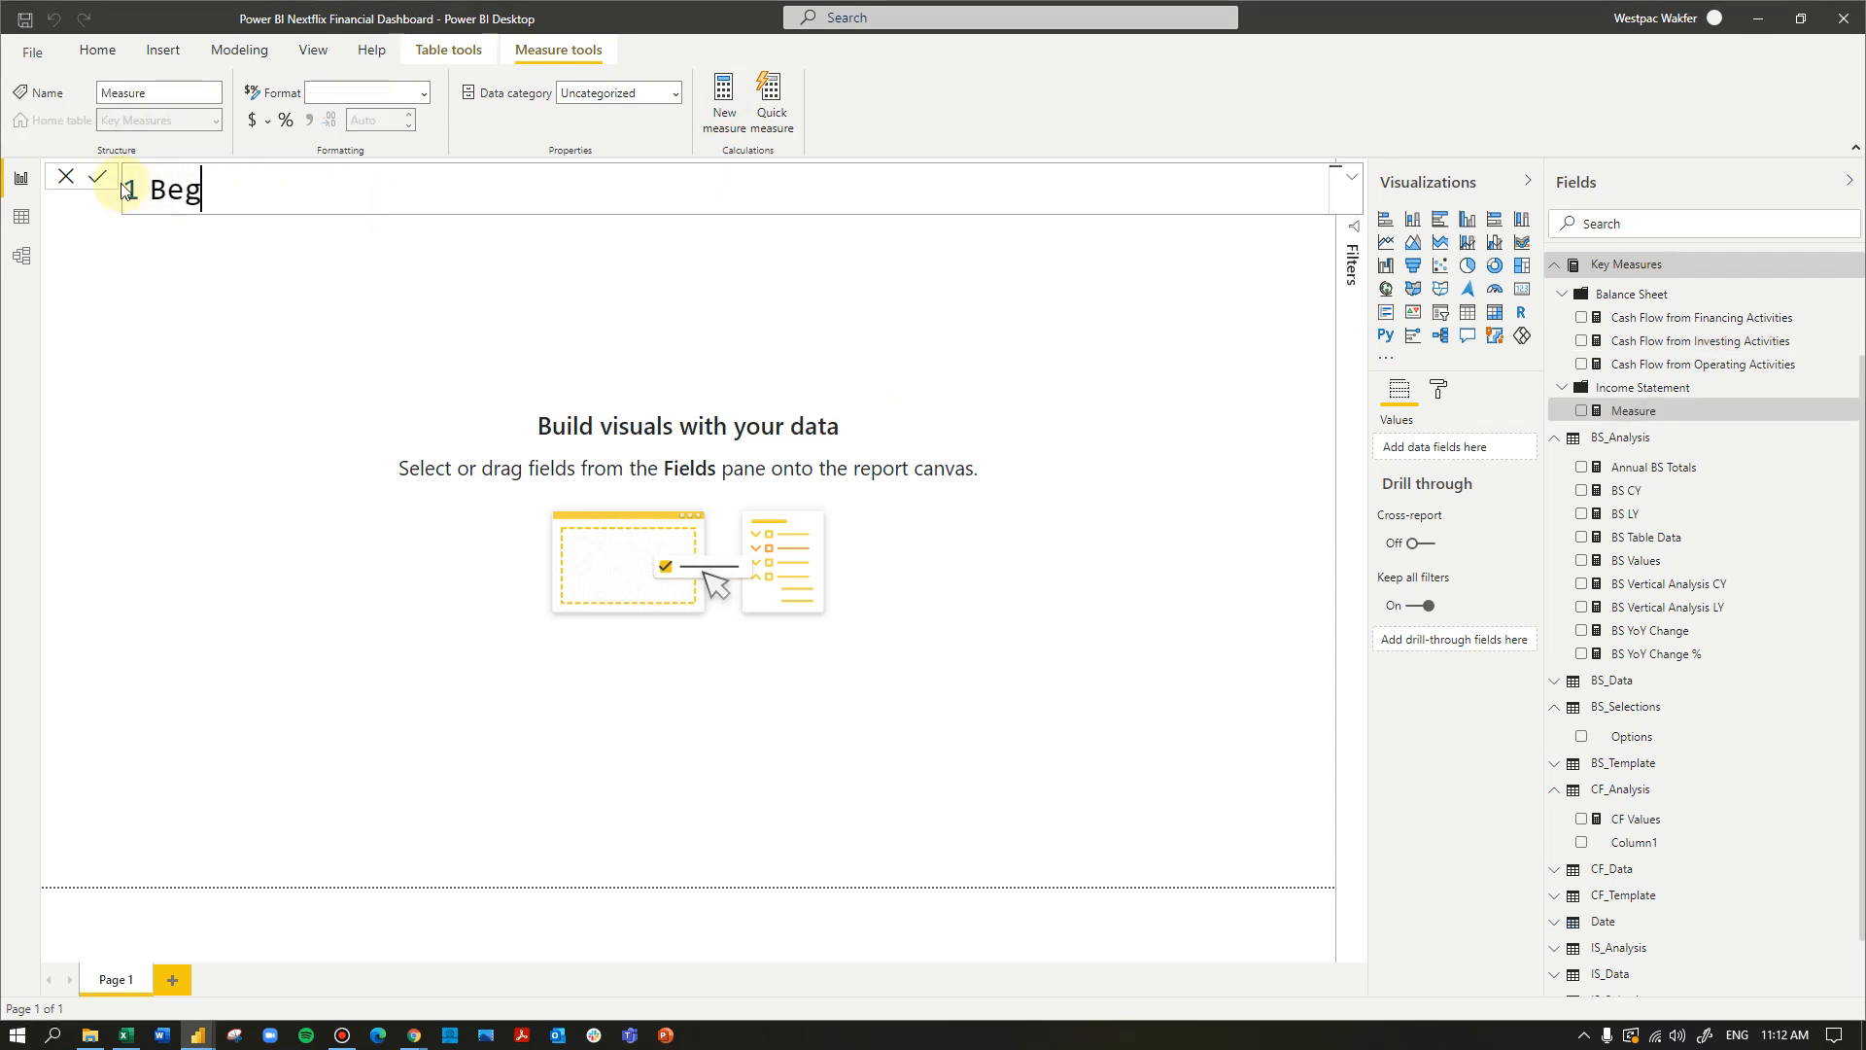
key(BackSpace)
key(BackSpace)
key(BackSpace)
key(BackSpace)
text(nin)
key(BackSpace)
key(BackSpace)
text(ning Ca)
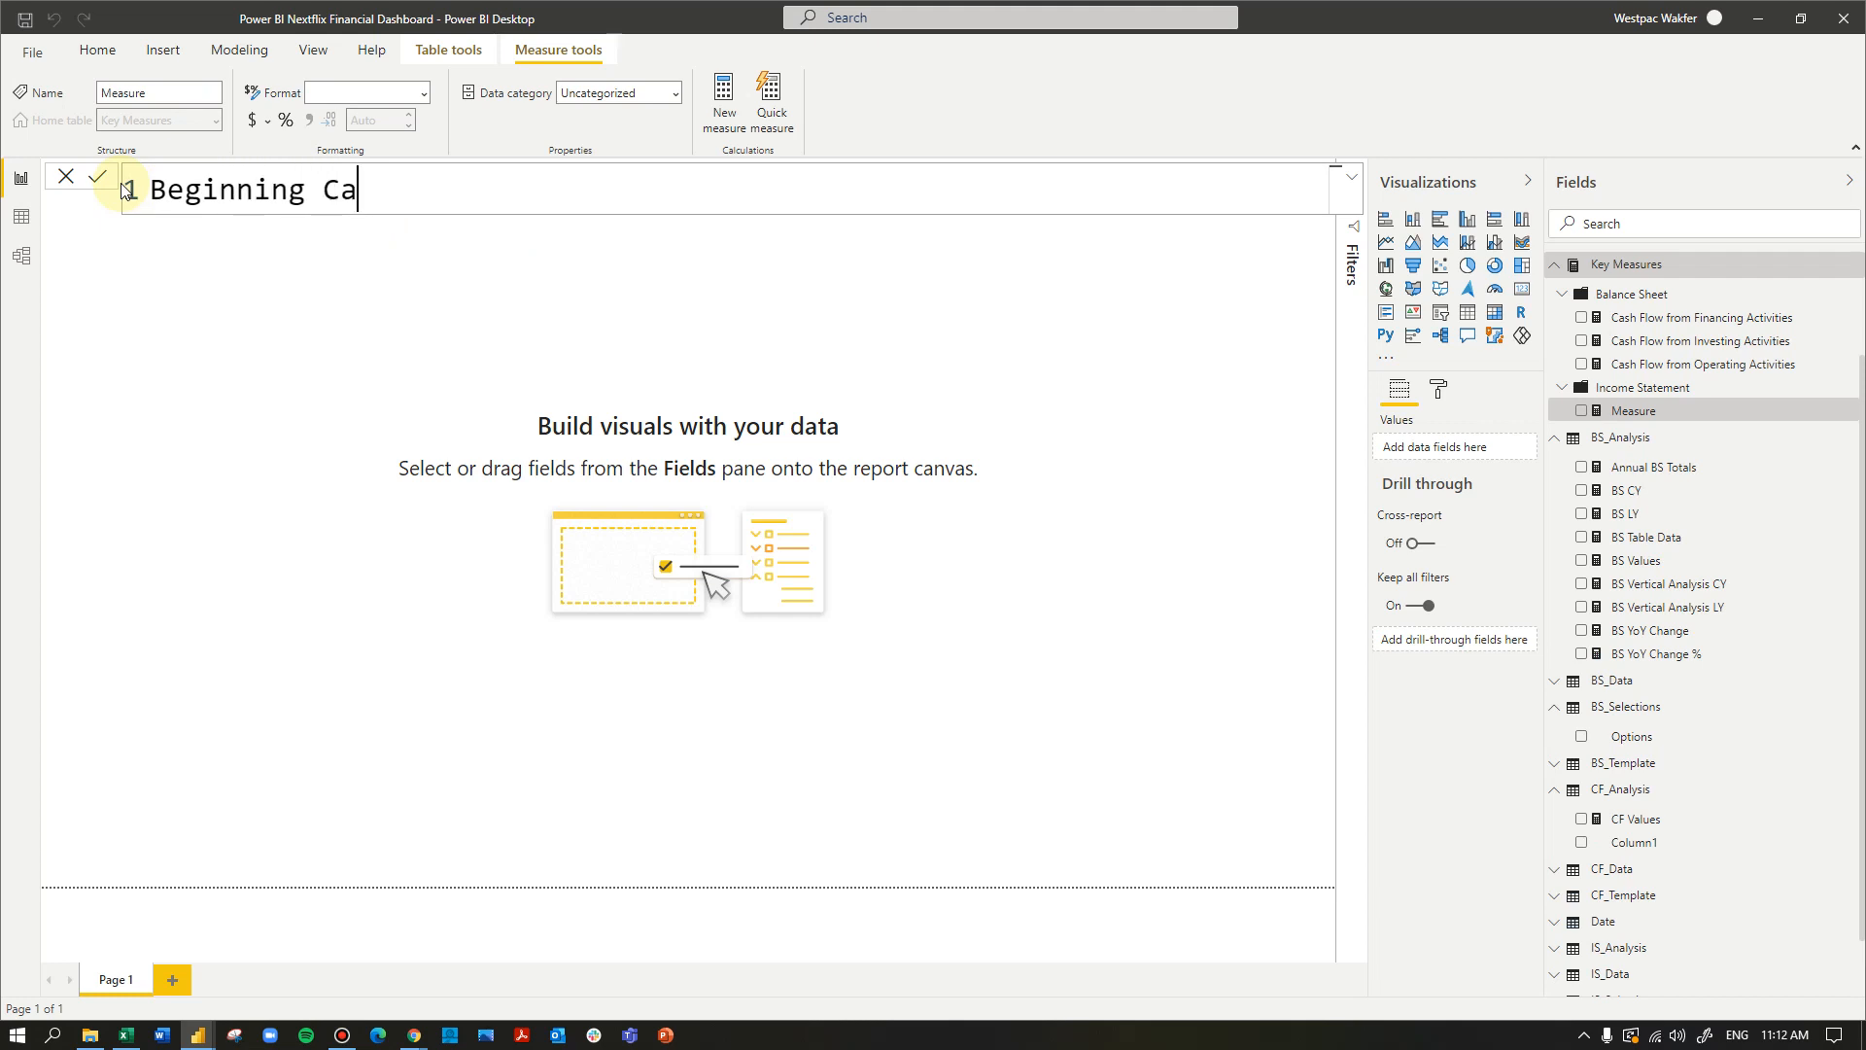
text(sh Position =)
key(shift+Return)
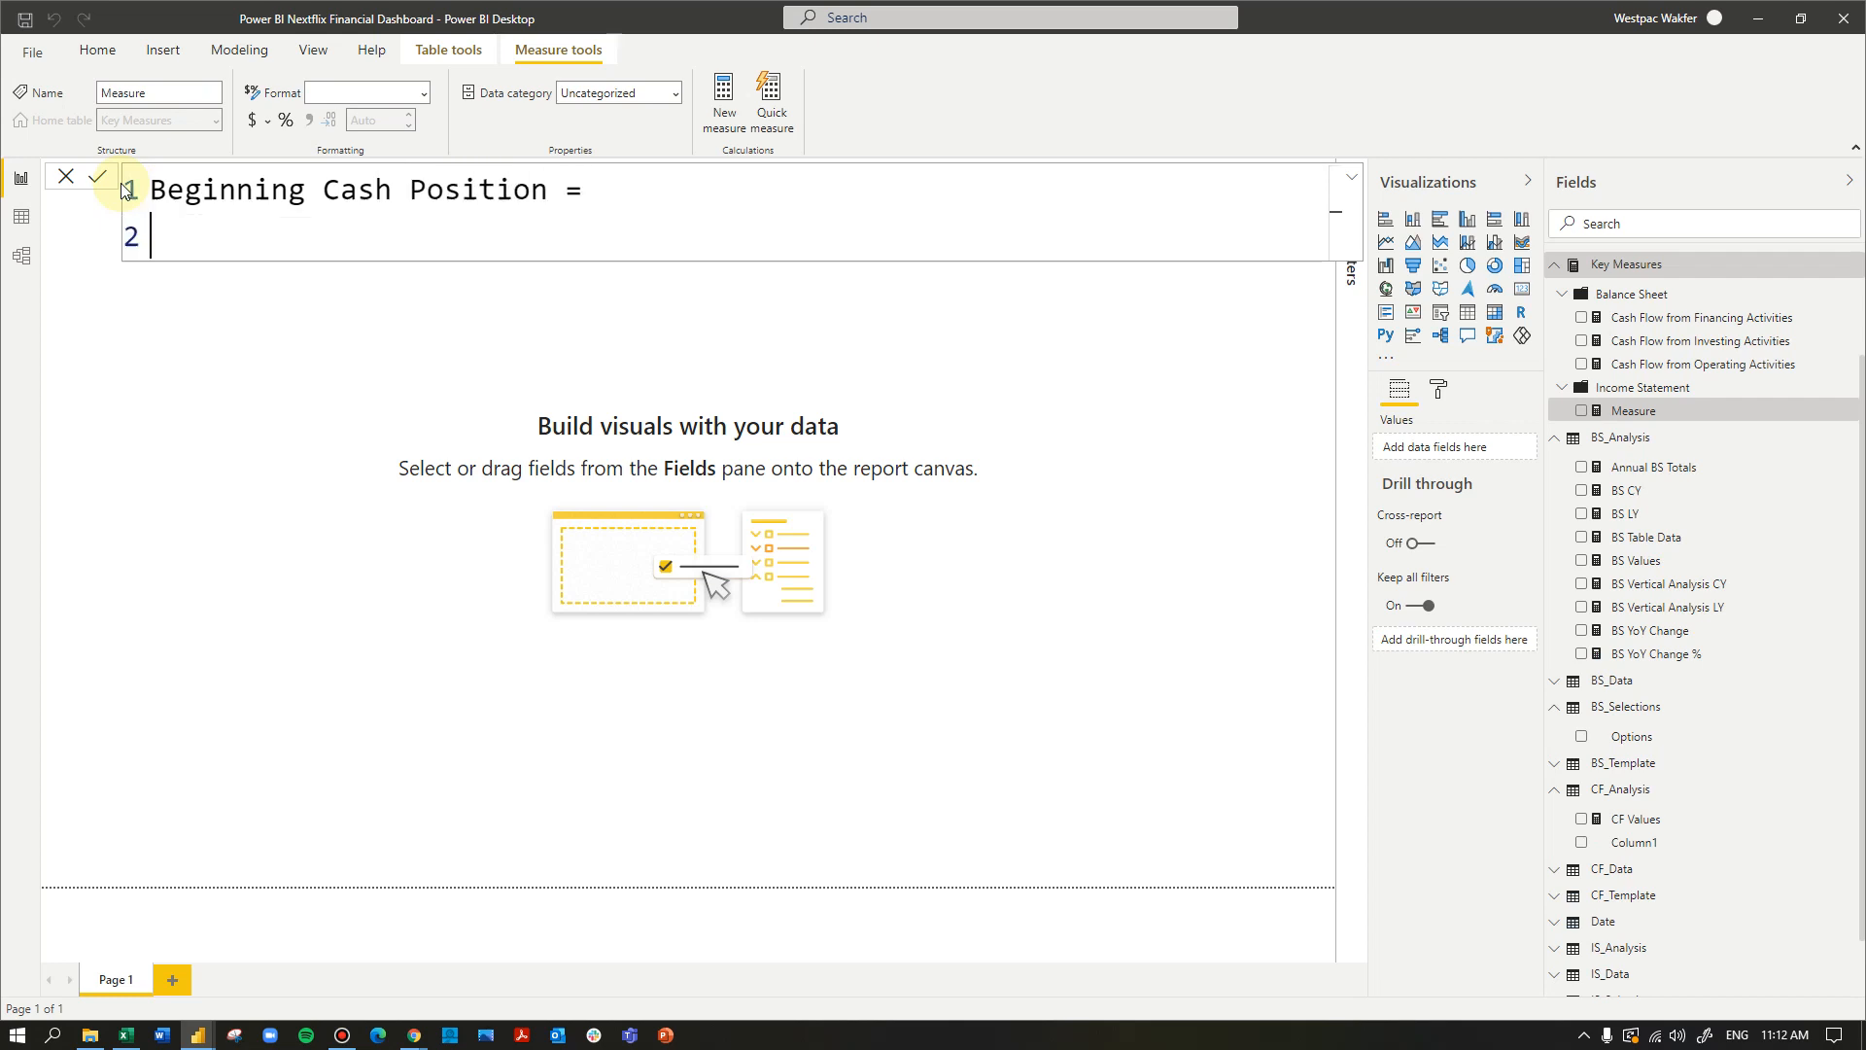
- Start the Beginning Cash Position formula with CALCULATE, using CF_Analysis[CF Values] as the expression
text(cal)
key(Tab)
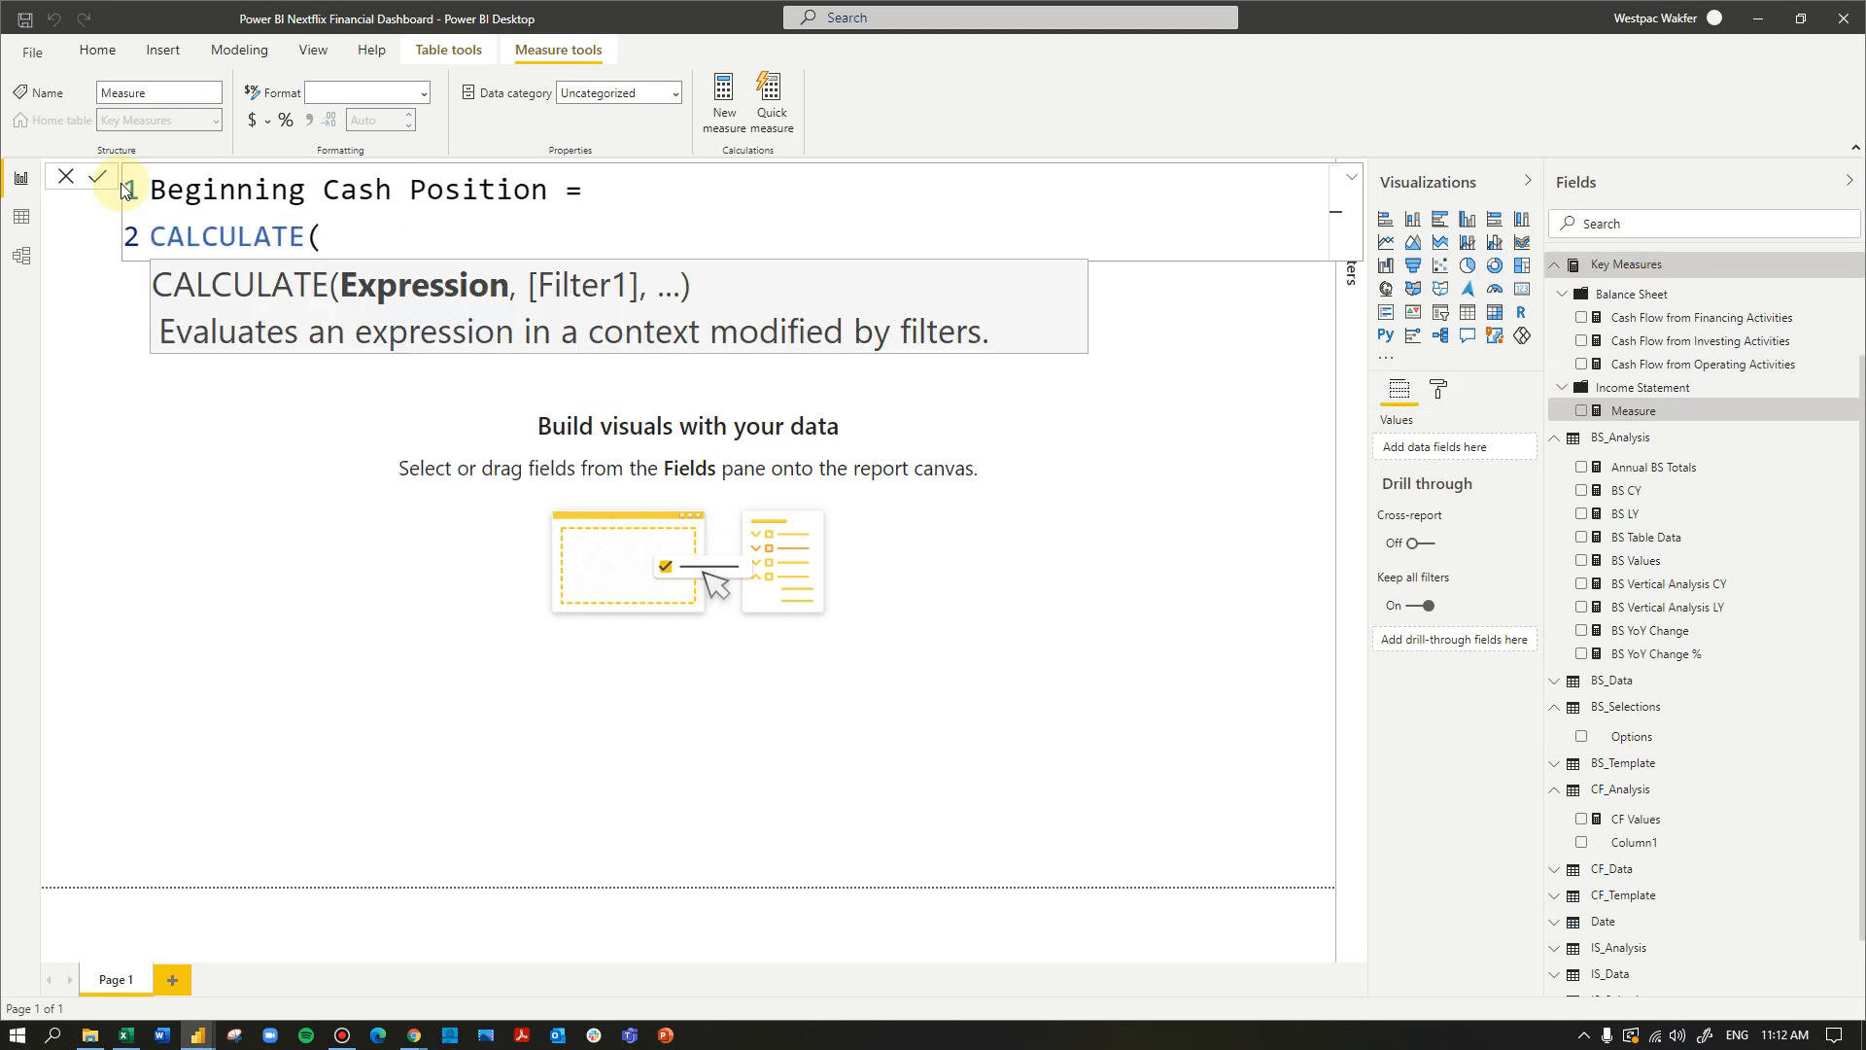
text(cf)
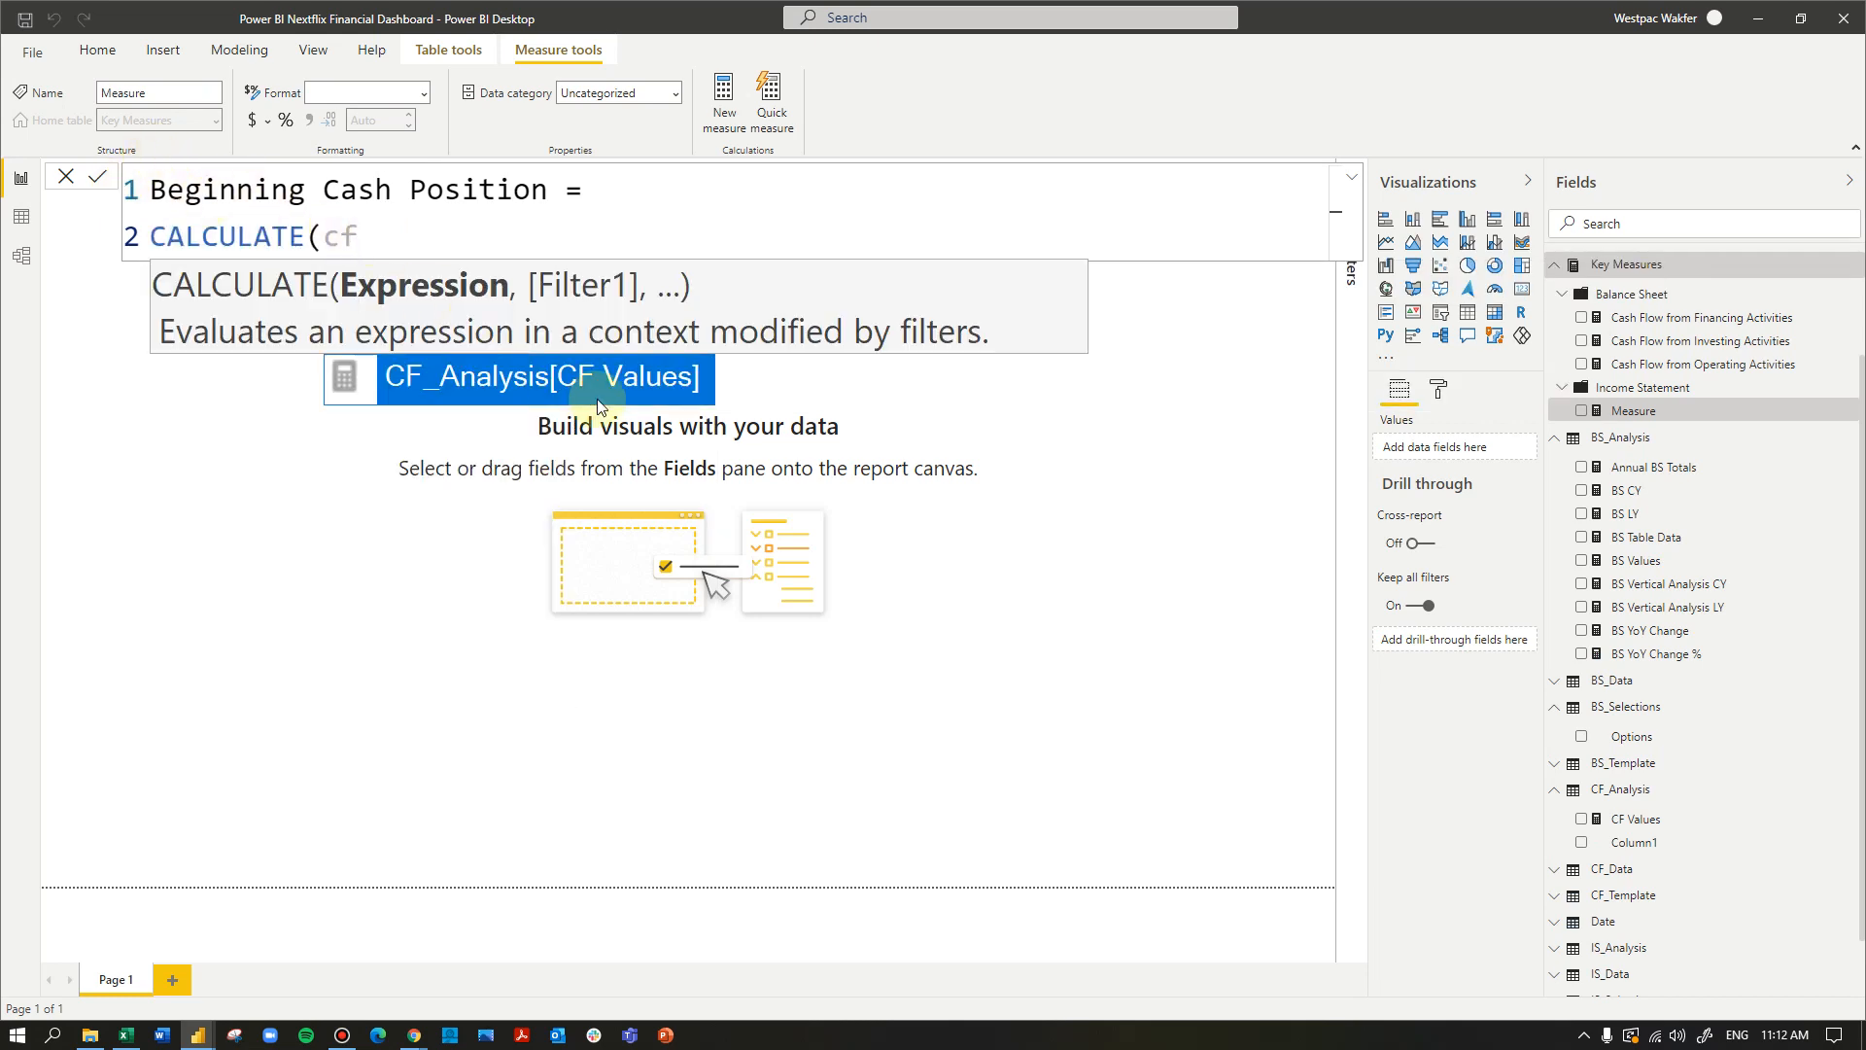
key(Tab)
text(,)
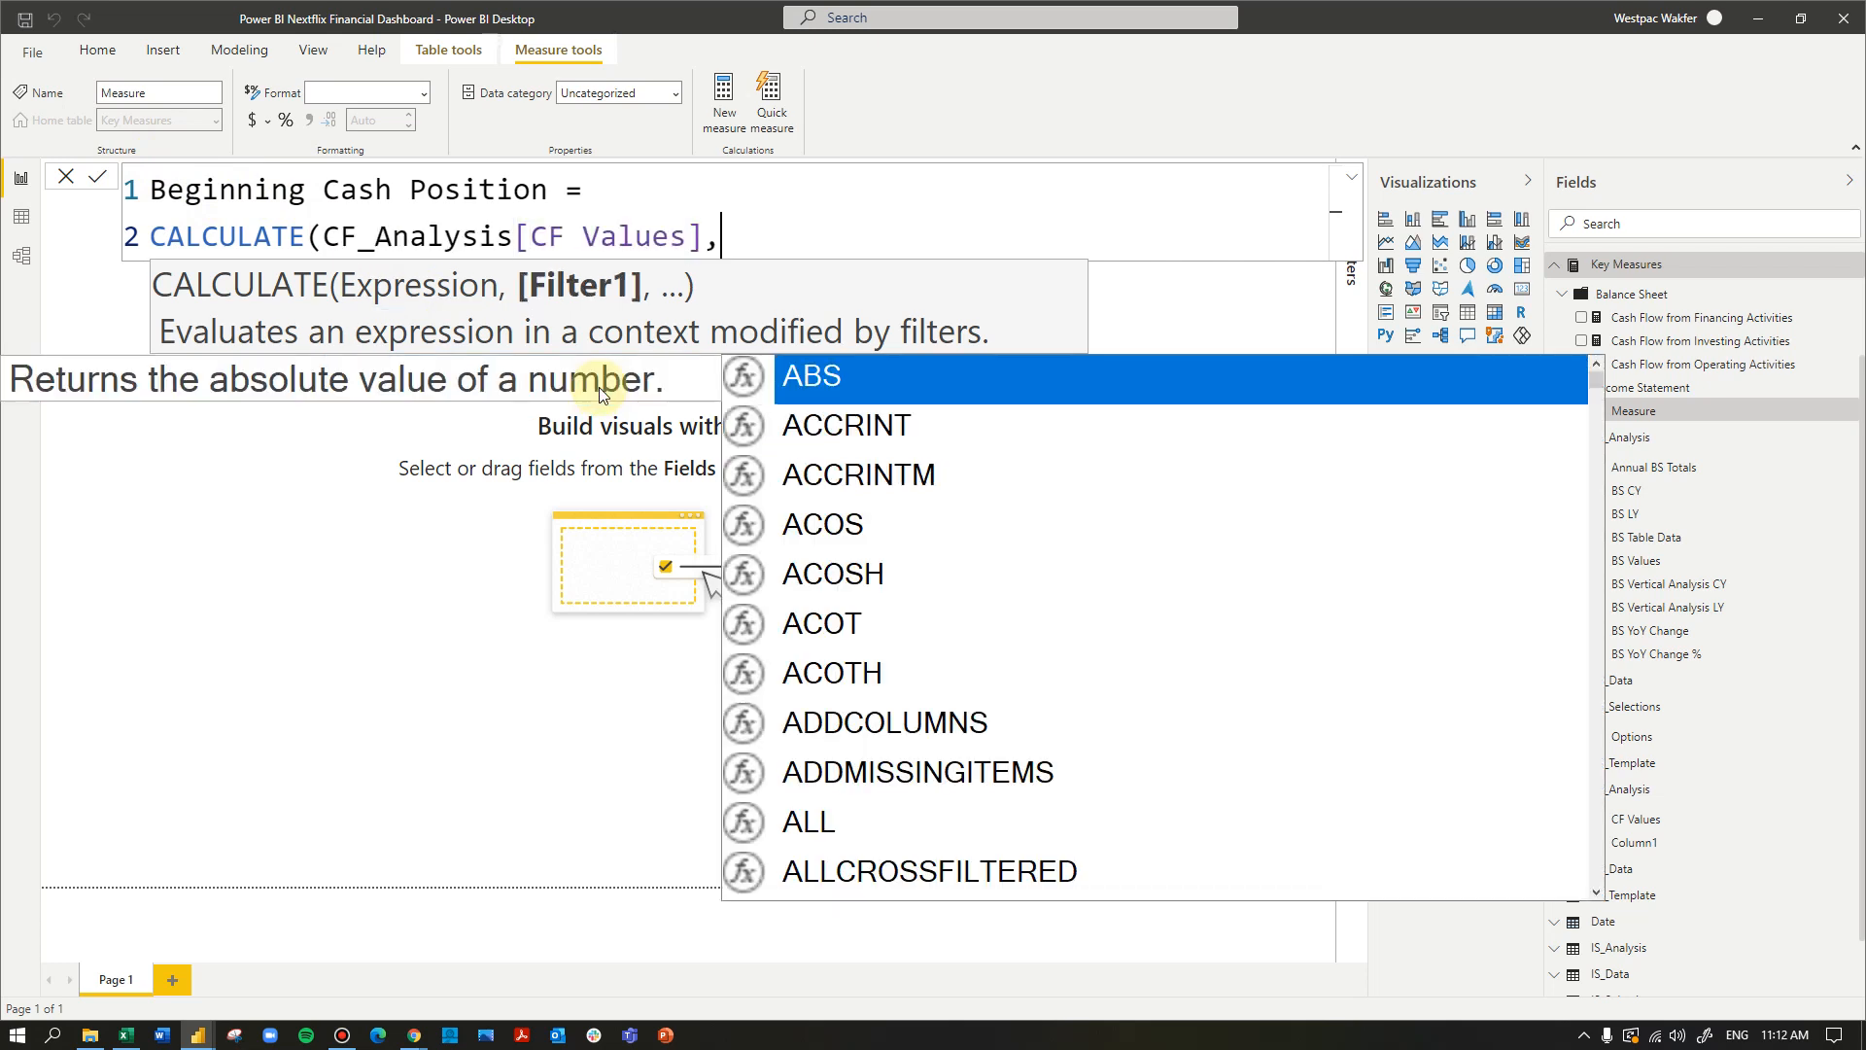
text(cf_data)
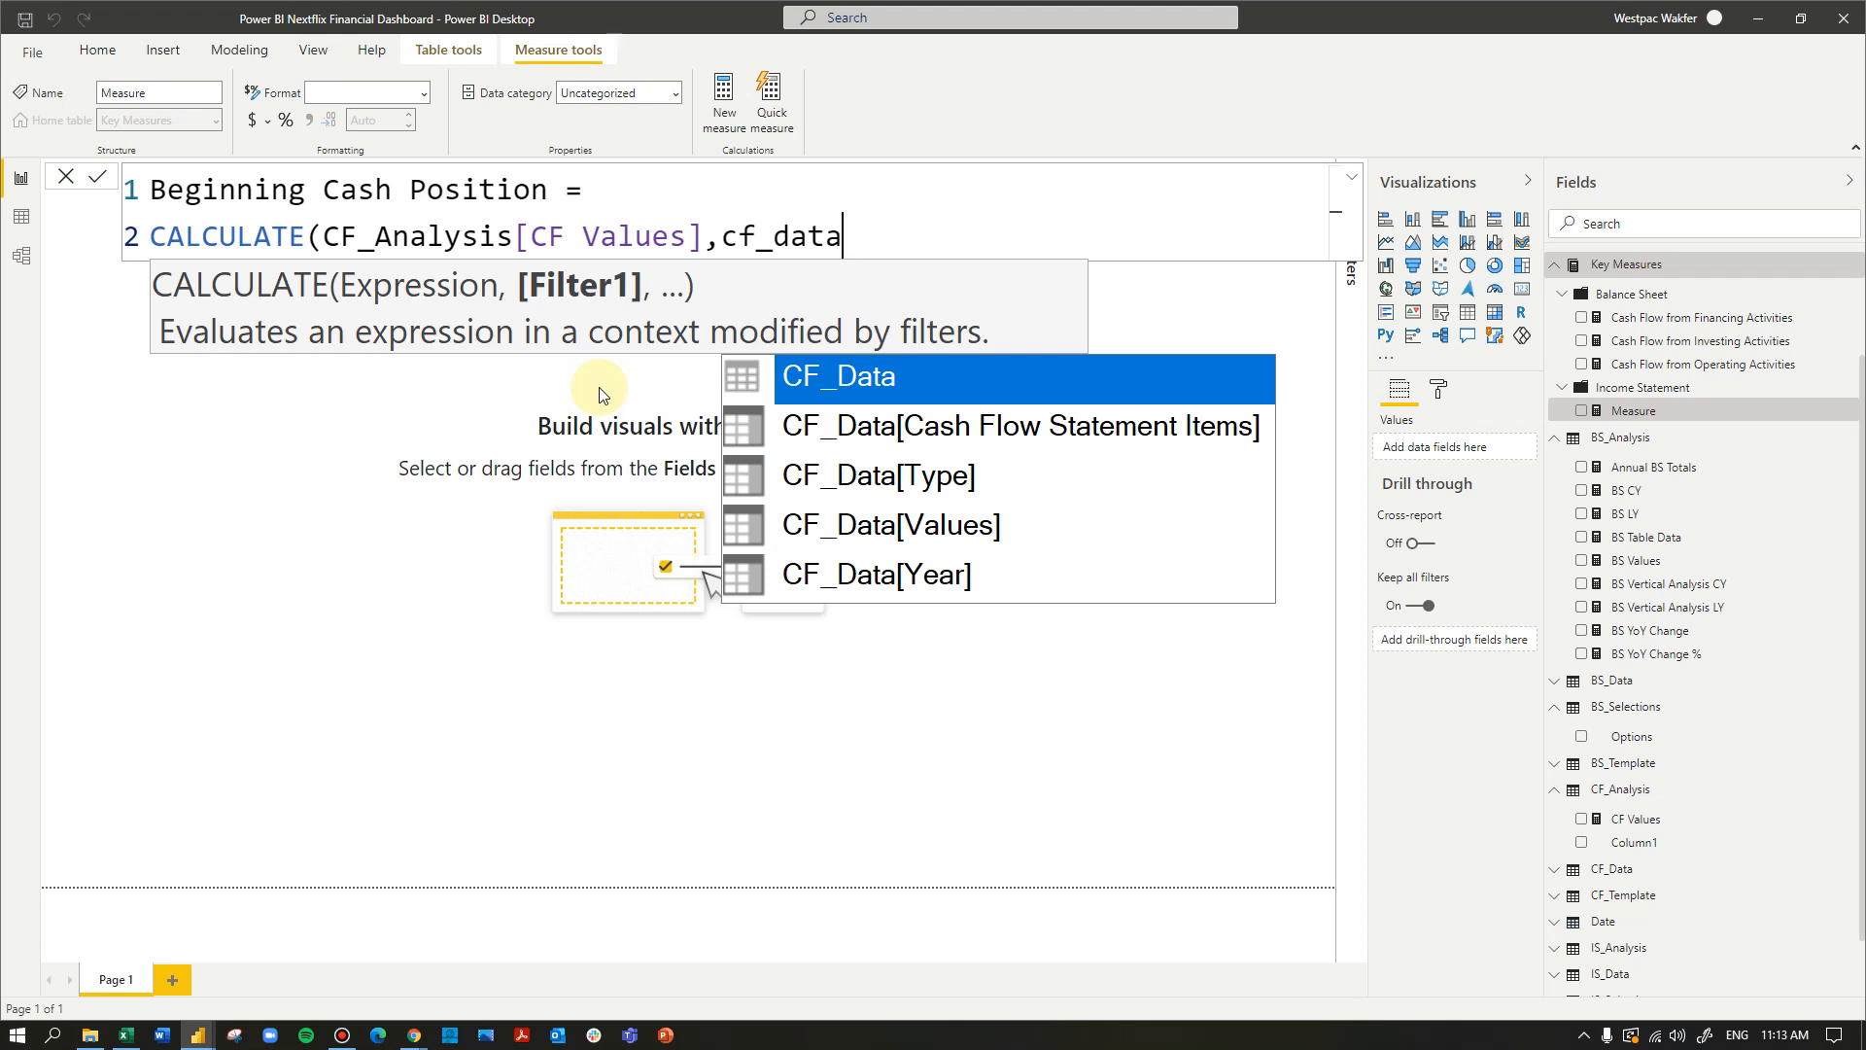
- Add CF_Data[Cash Flow Statement Items] as the filter column of the CALCULATE function, replacing the Type column
key(Down)
key(Down)
key(Tab)
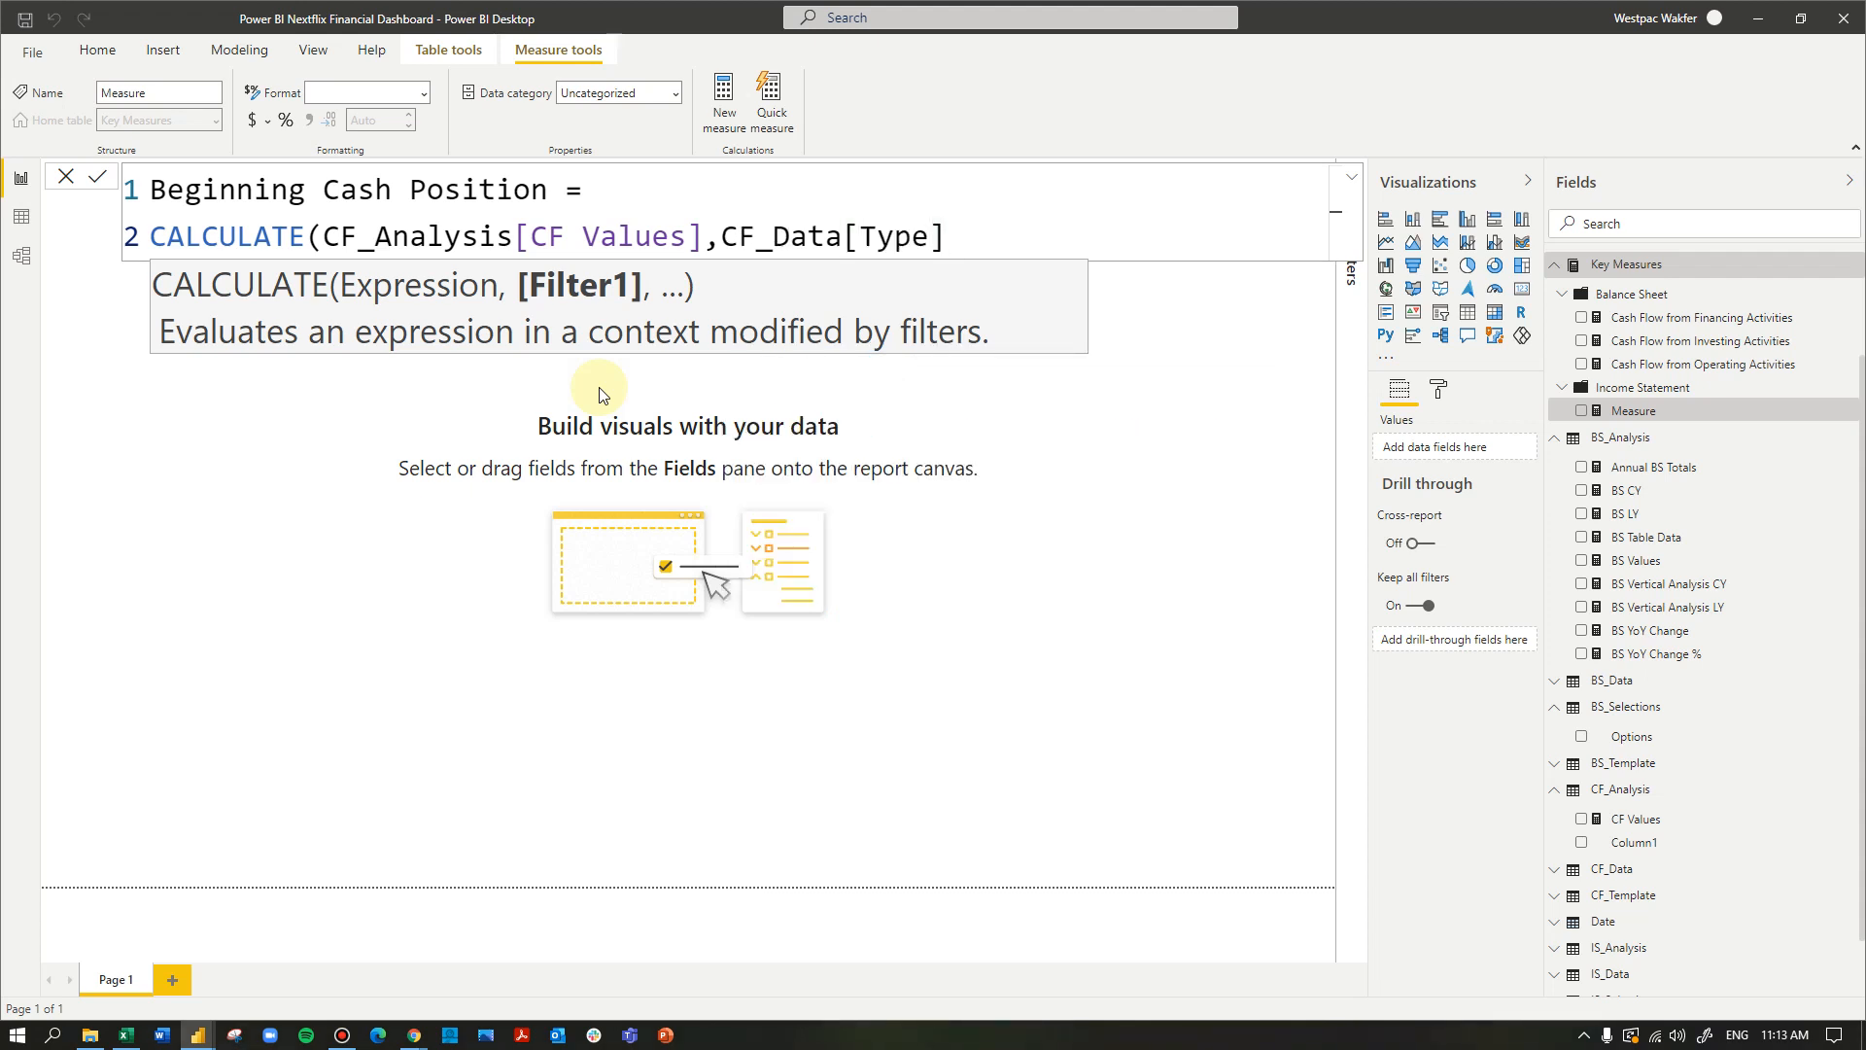
drag(947, 236, 775, 234)
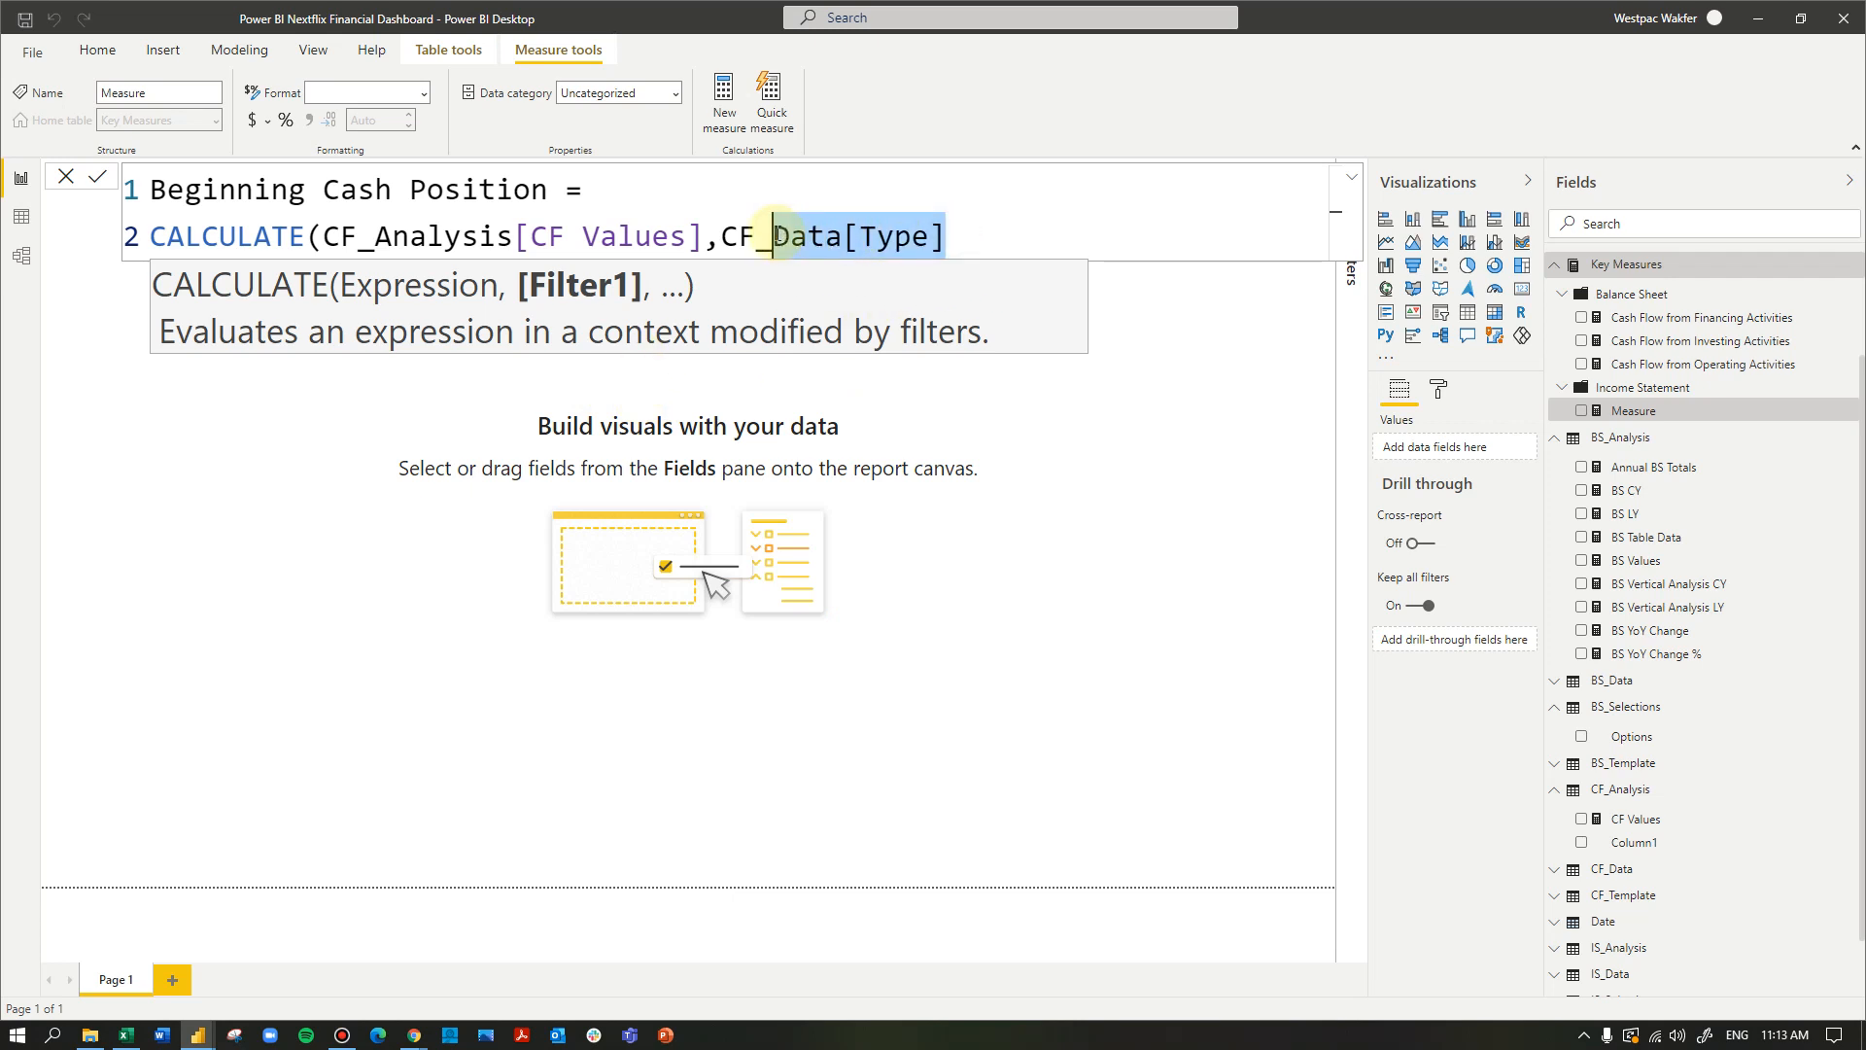
key(End)
key(BackSpace)
key(BackSpace)
key(BackSpace)
key(BackSpace)
key(BackSpace)
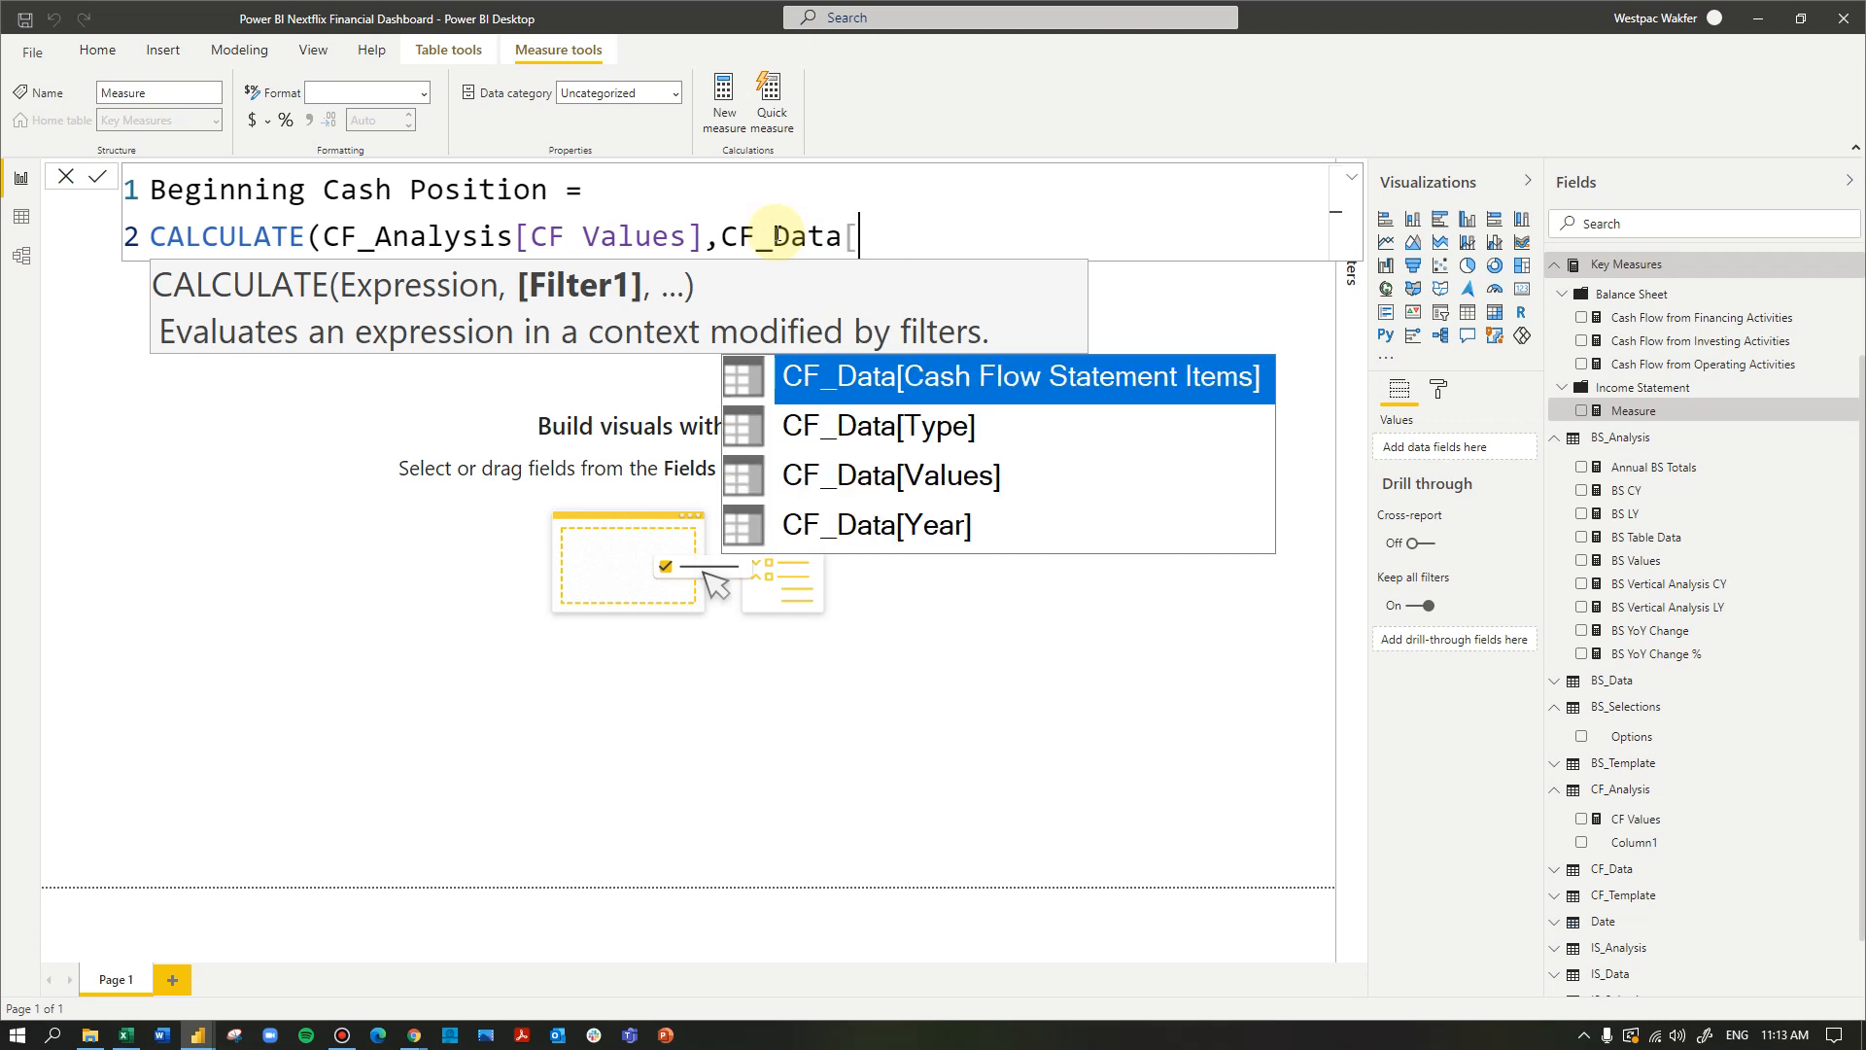
key(Tab)
key(shift+Return)
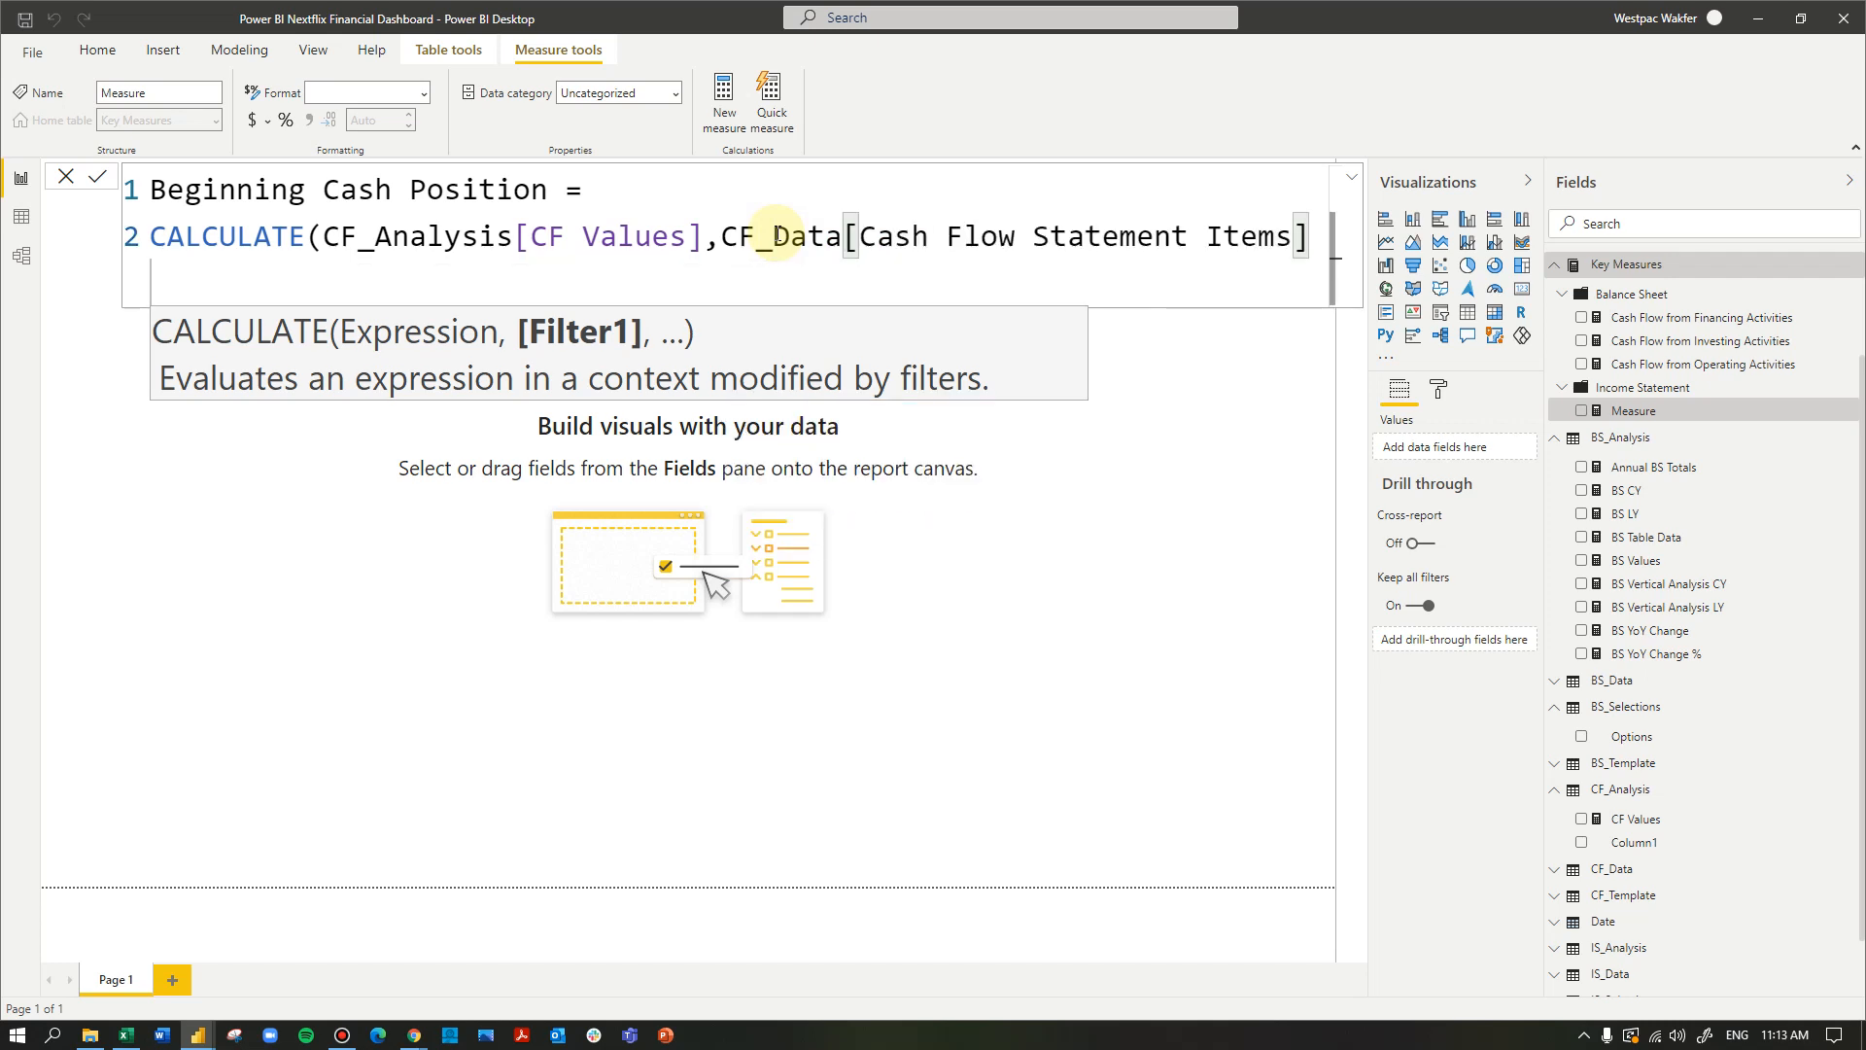
- Set the Cash Flow Statement Items filter equal to the quoted text for the beginning cash position
text(= )
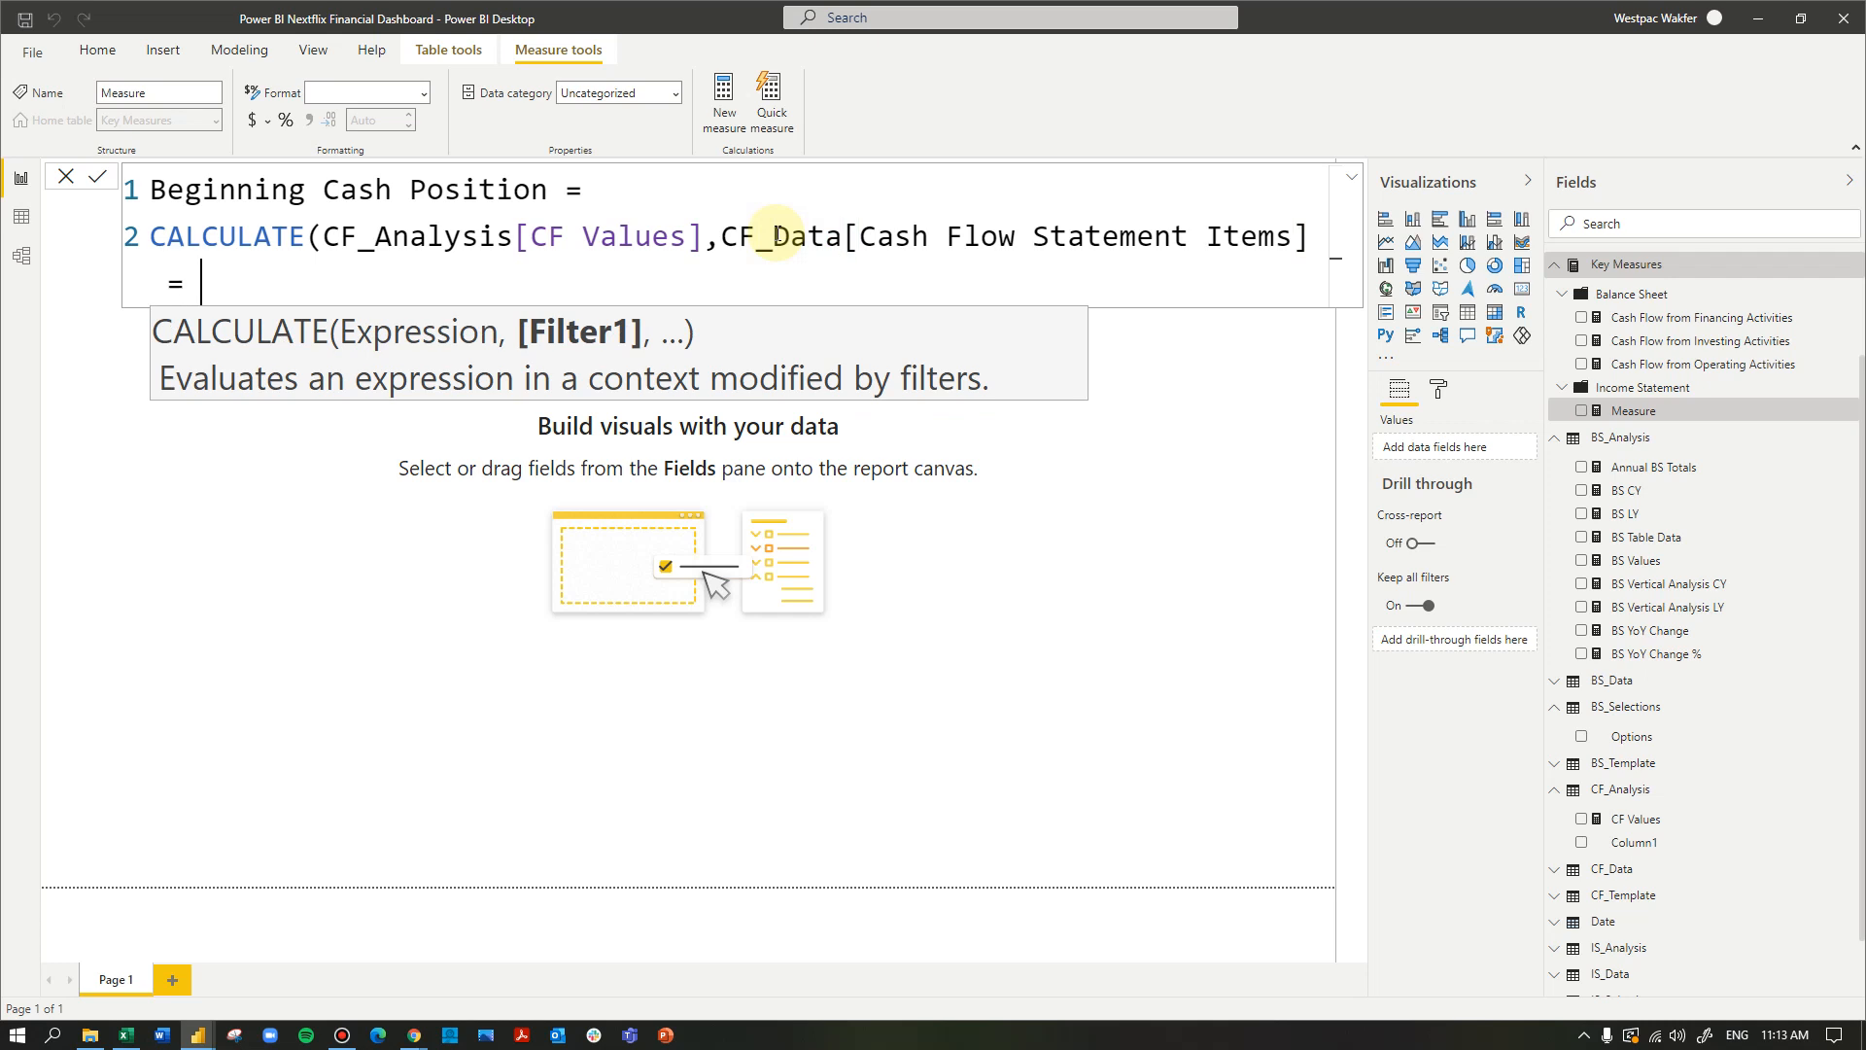
text("Begiining Cash Positi)
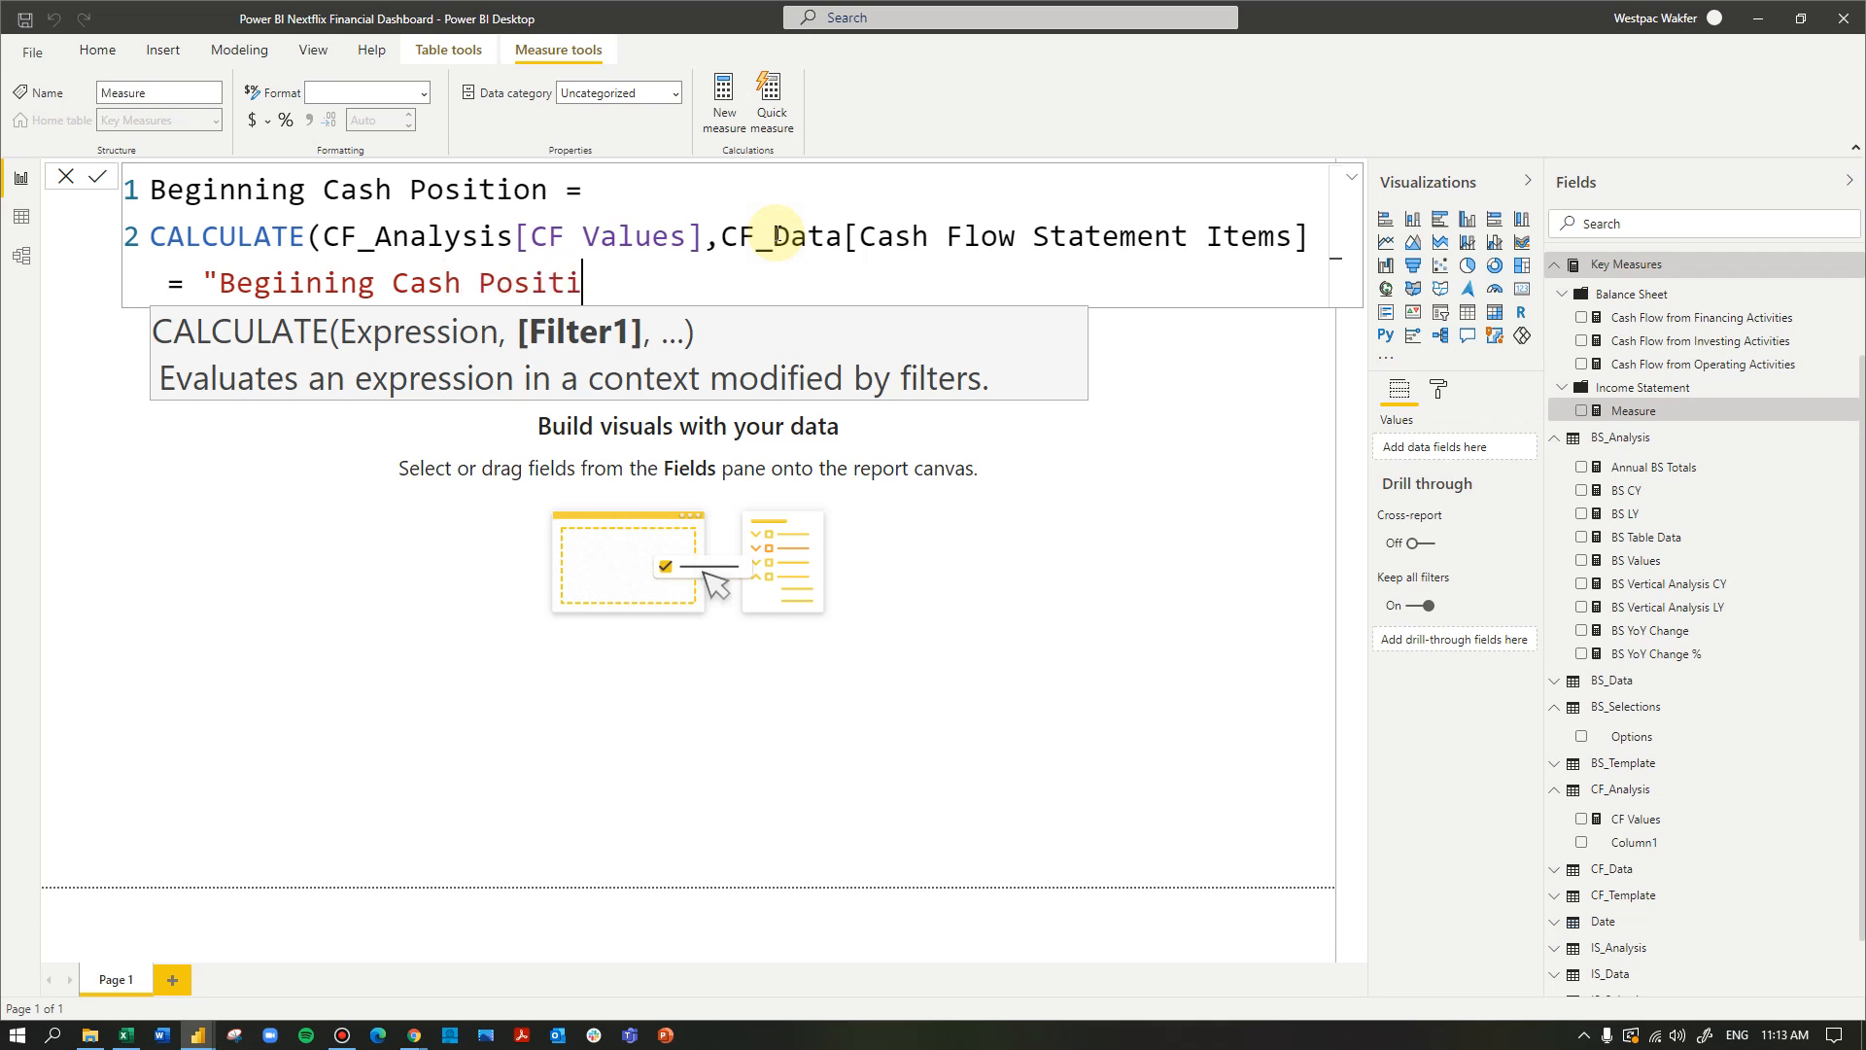
text(on"")
key(BackSpace)
- Correct the filter text's spelling to "Beginning Cash Position", close the CALCULATE function and commit the measure
click(290, 282)
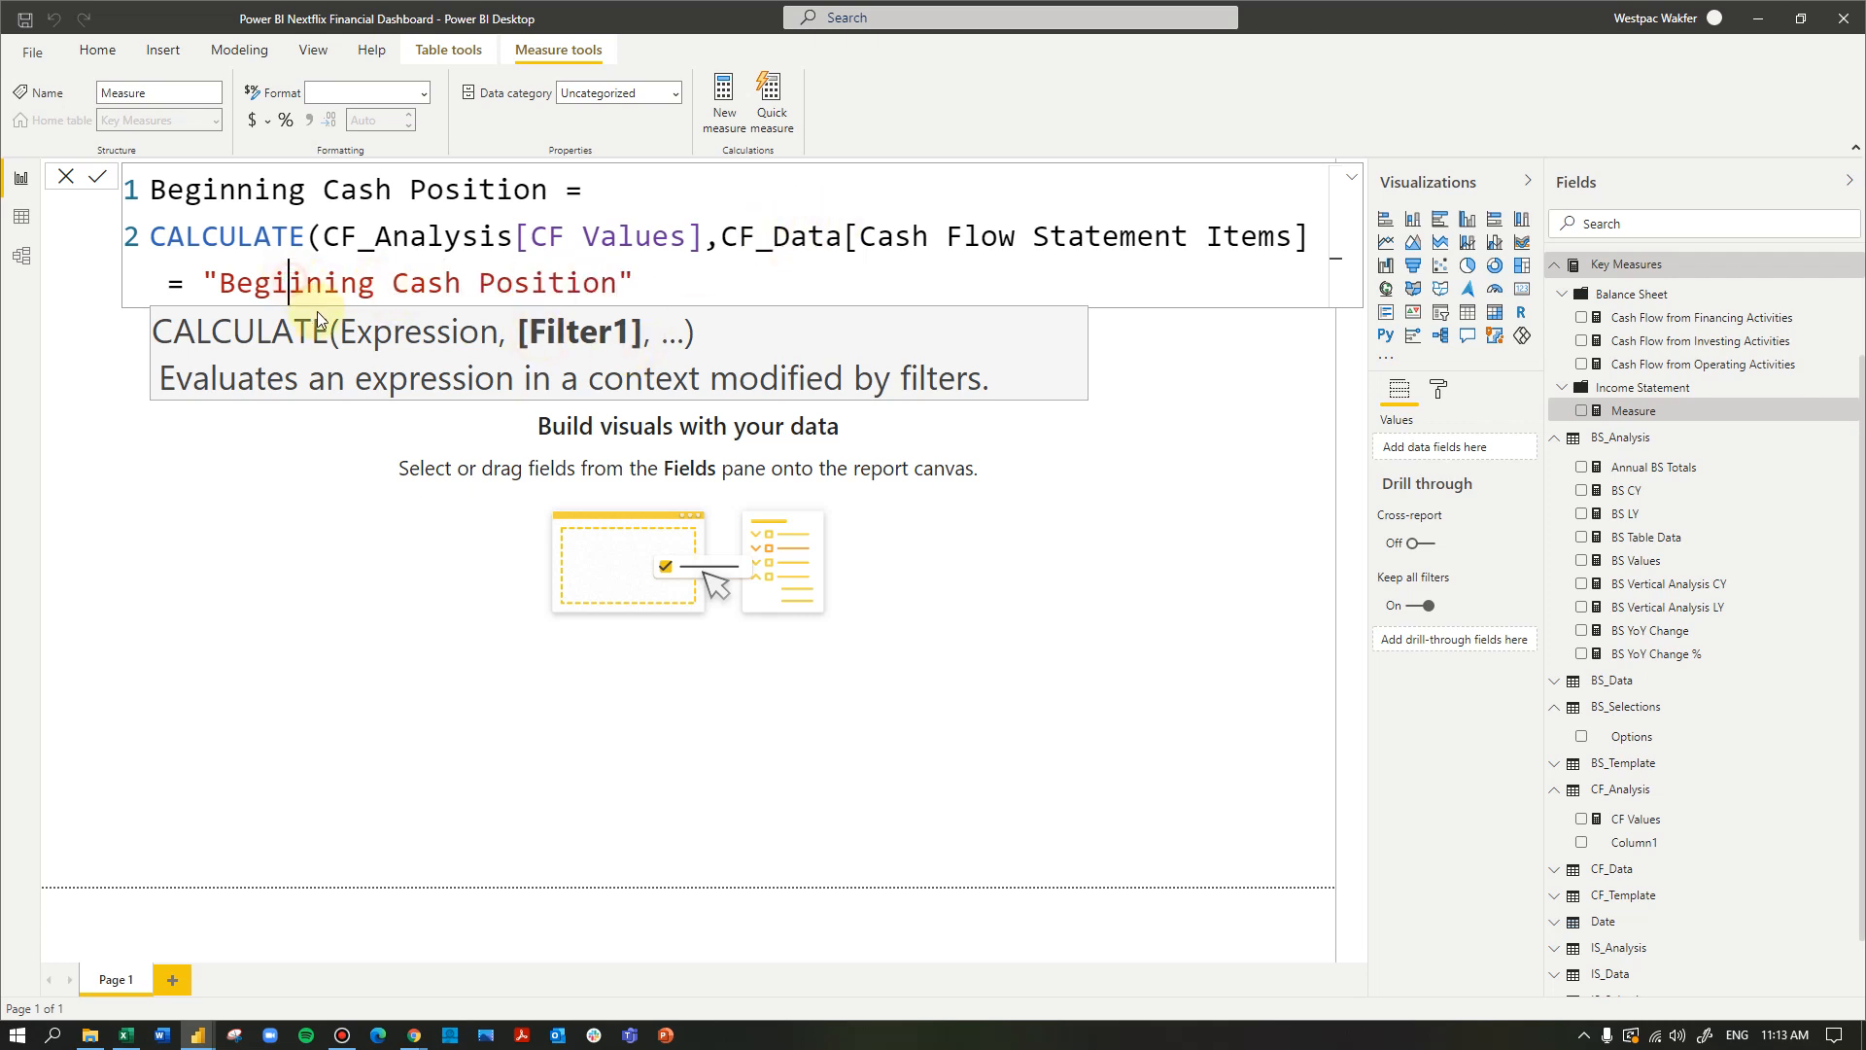
text(nning)
key(Delete)
key(Delete)
key(Delete)
key(Delete)
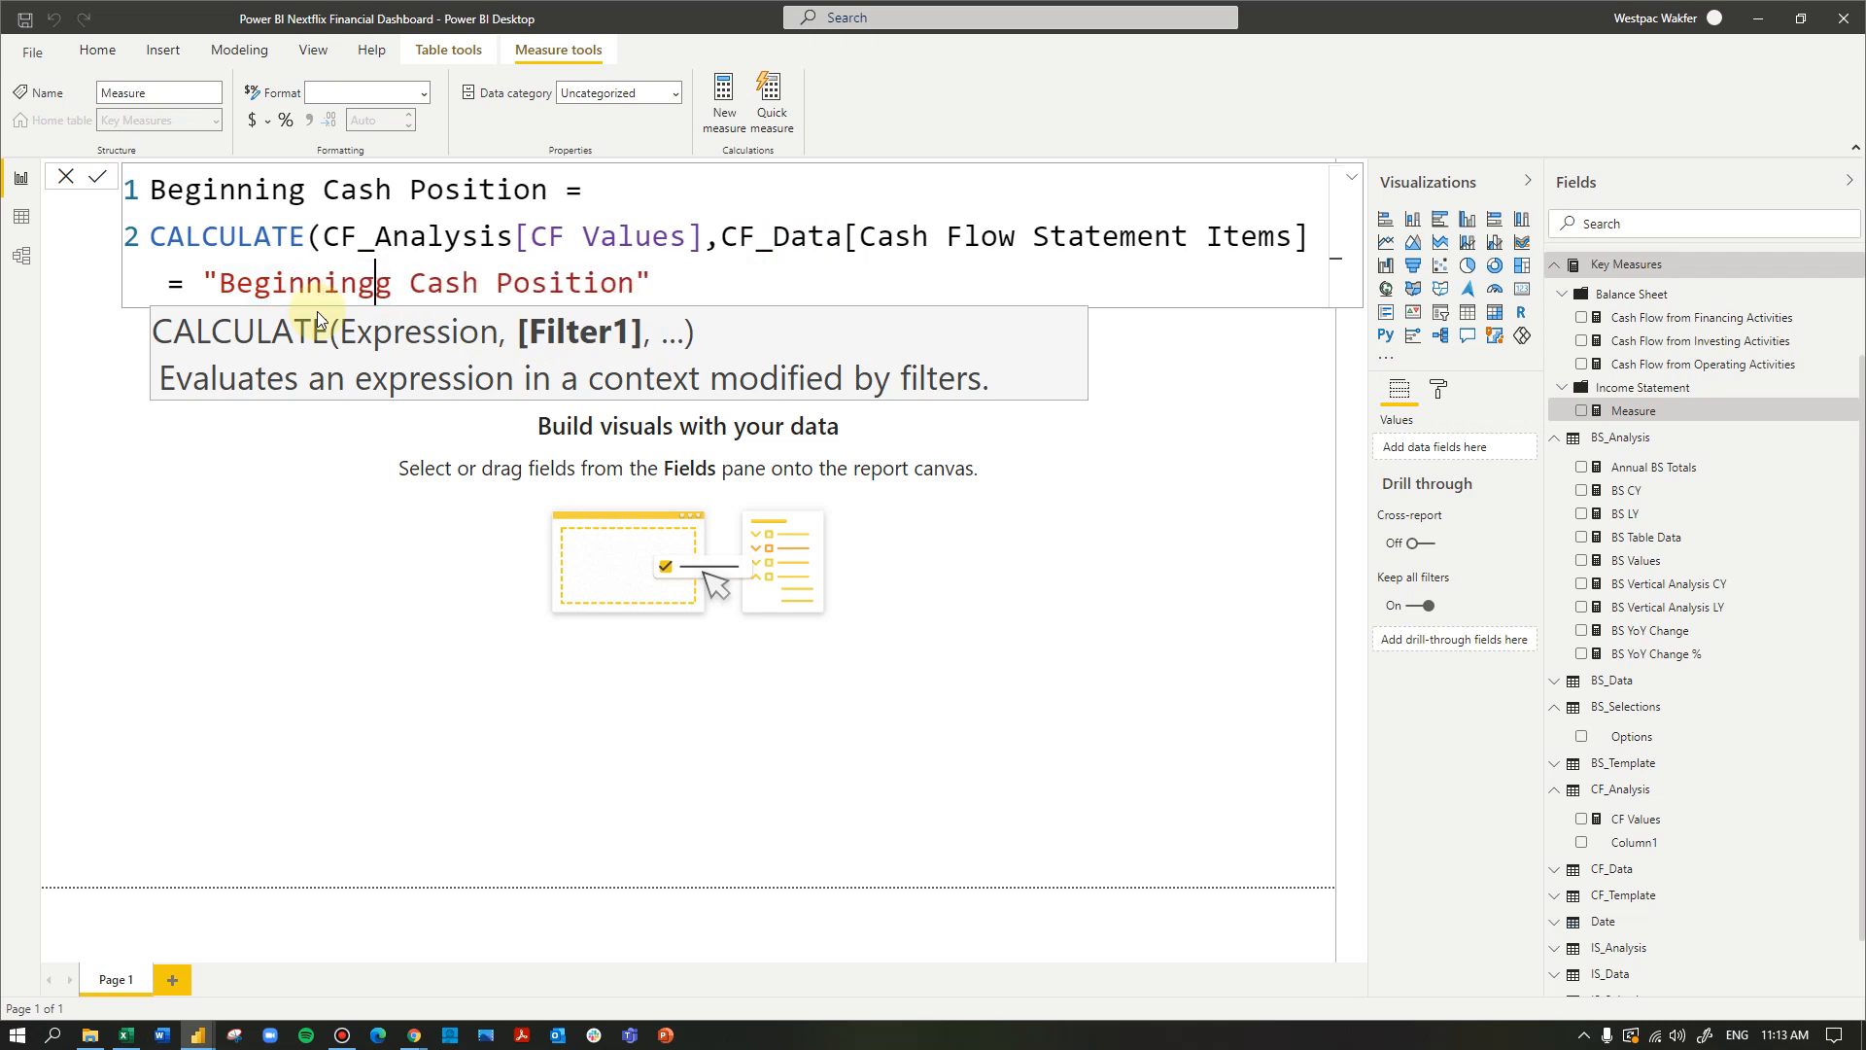
key(Delete)
click(682, 282)
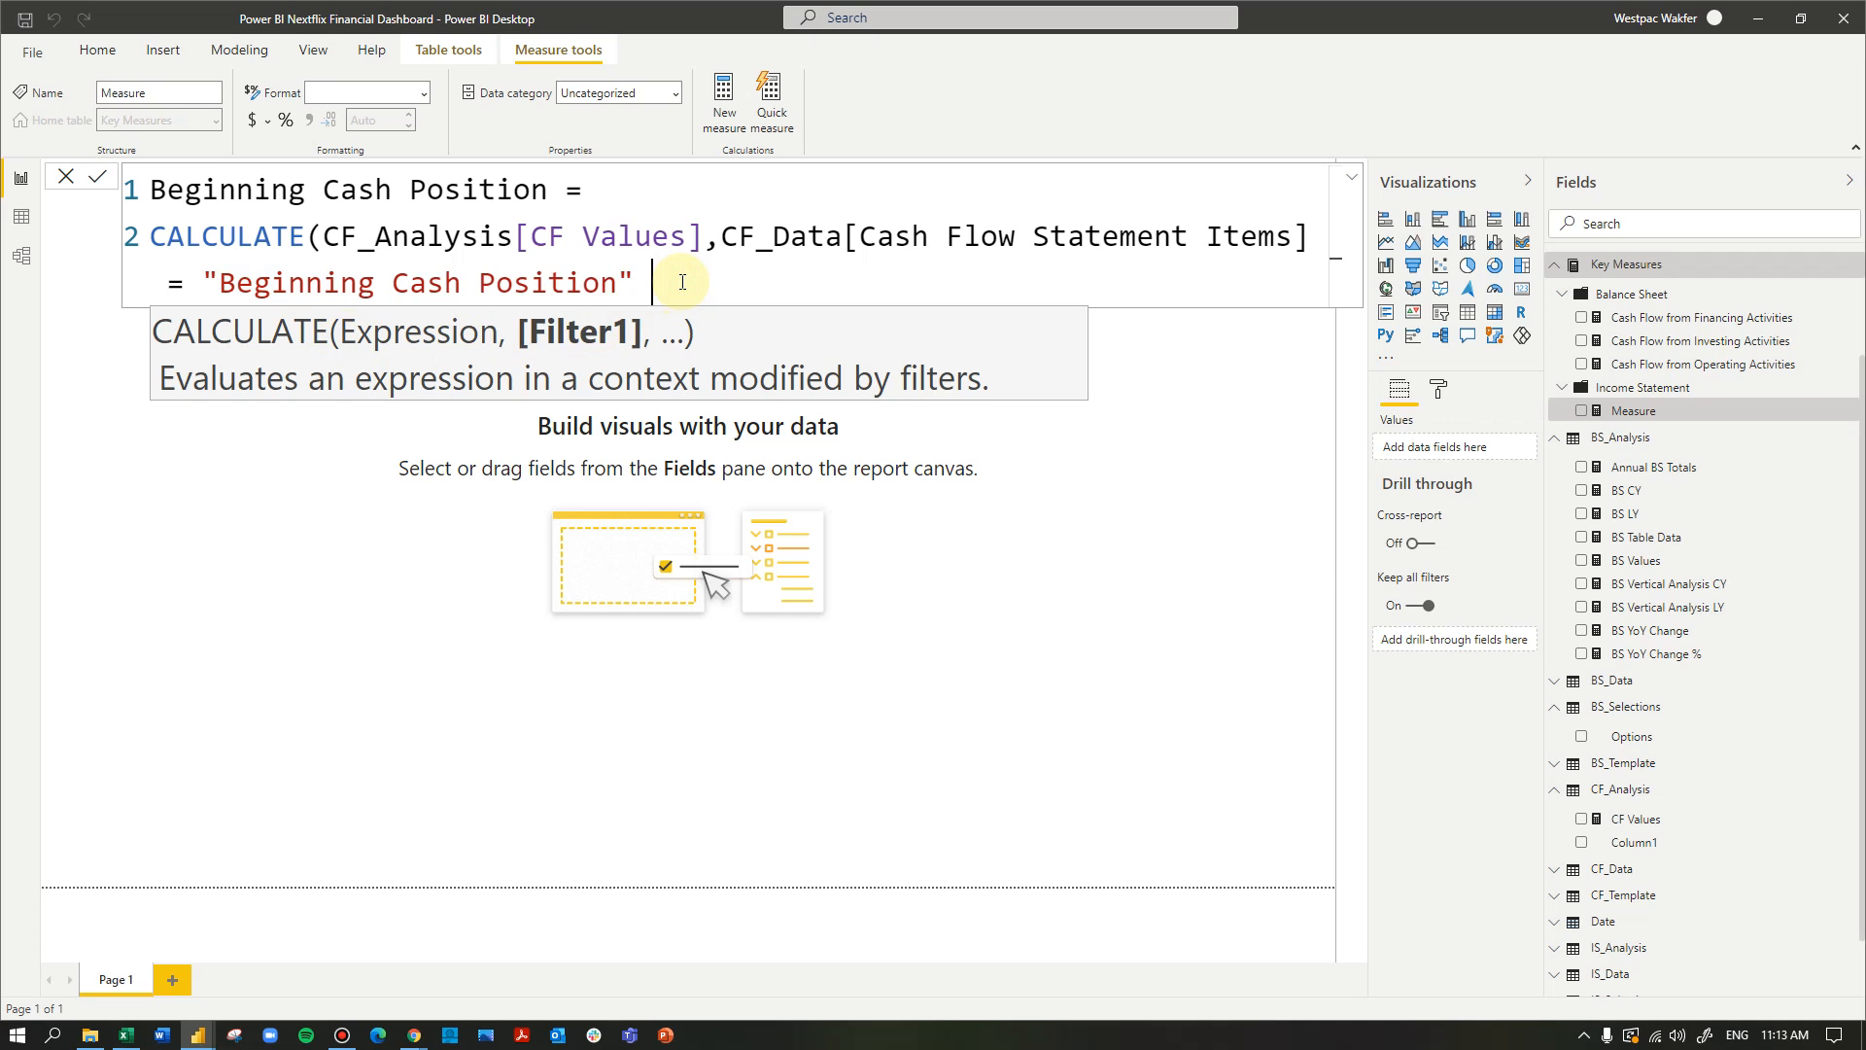
key(Return)
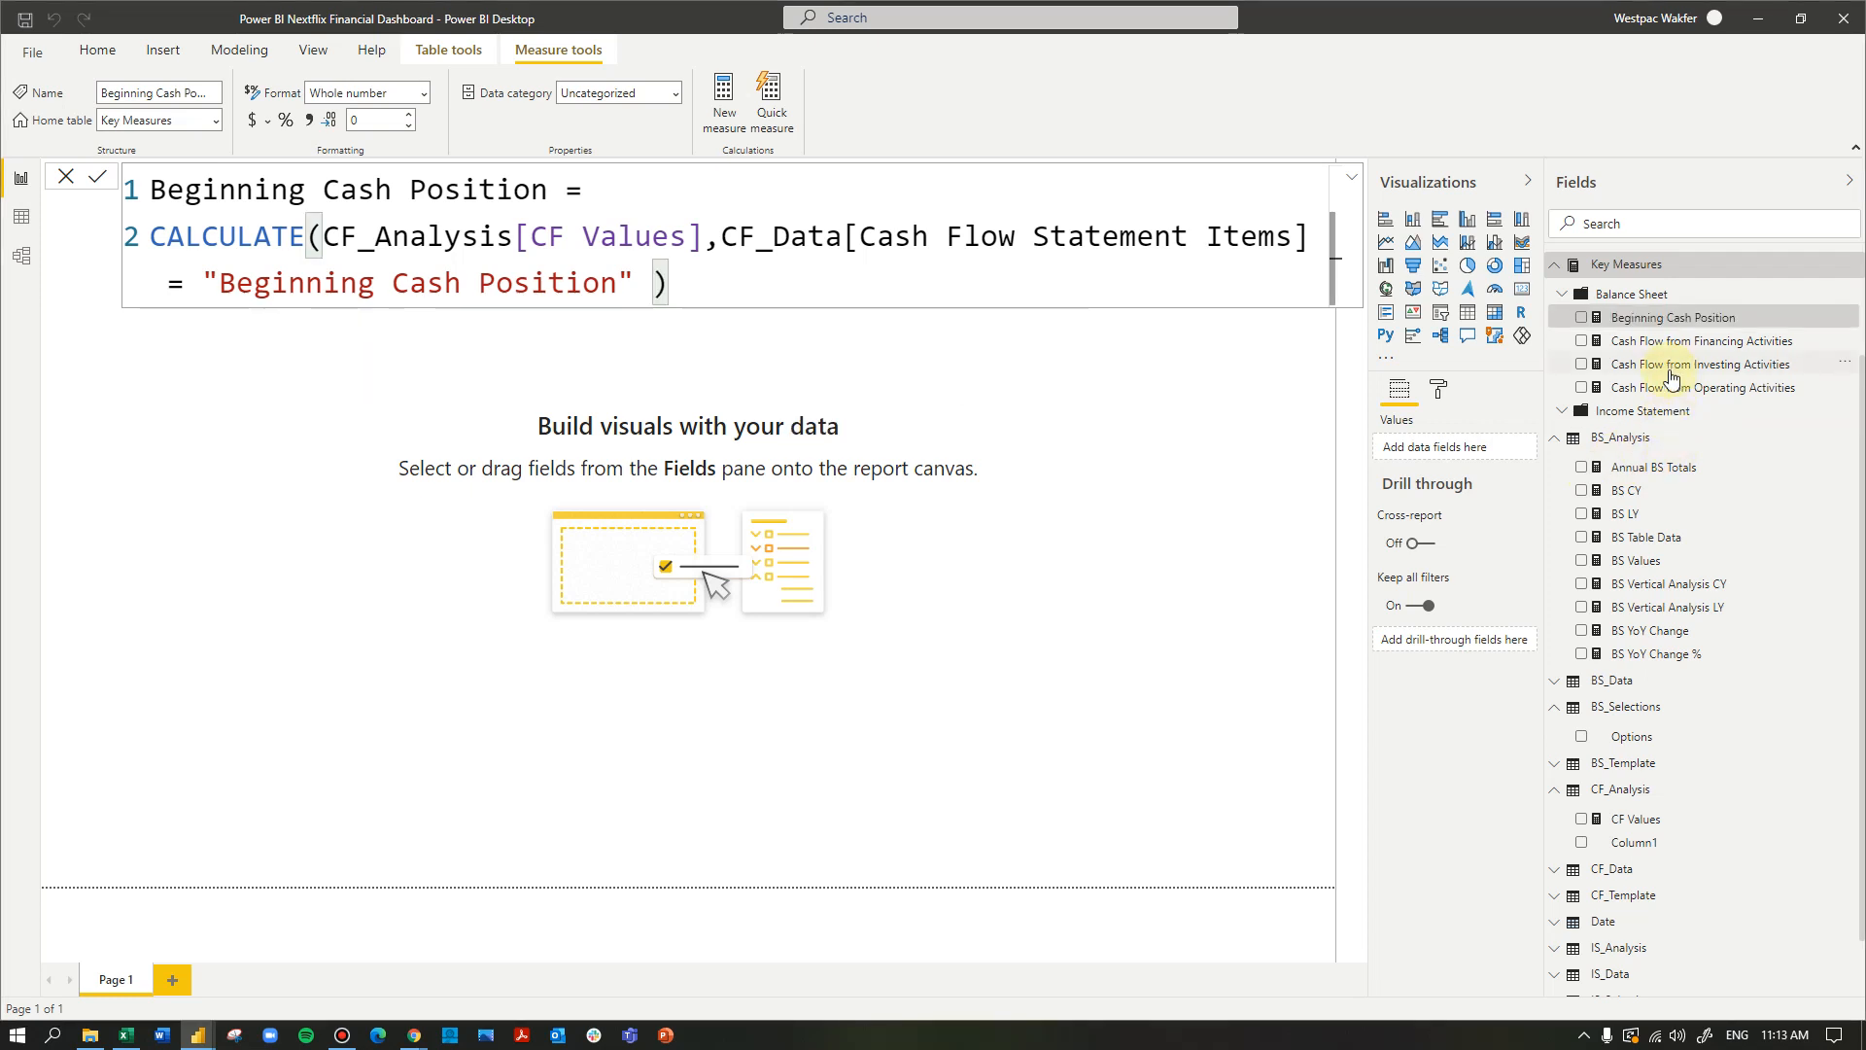
- Examine the Cash Flow Statement Items and their yearly values in the CF_Data table in the data view
click(1643, 875)
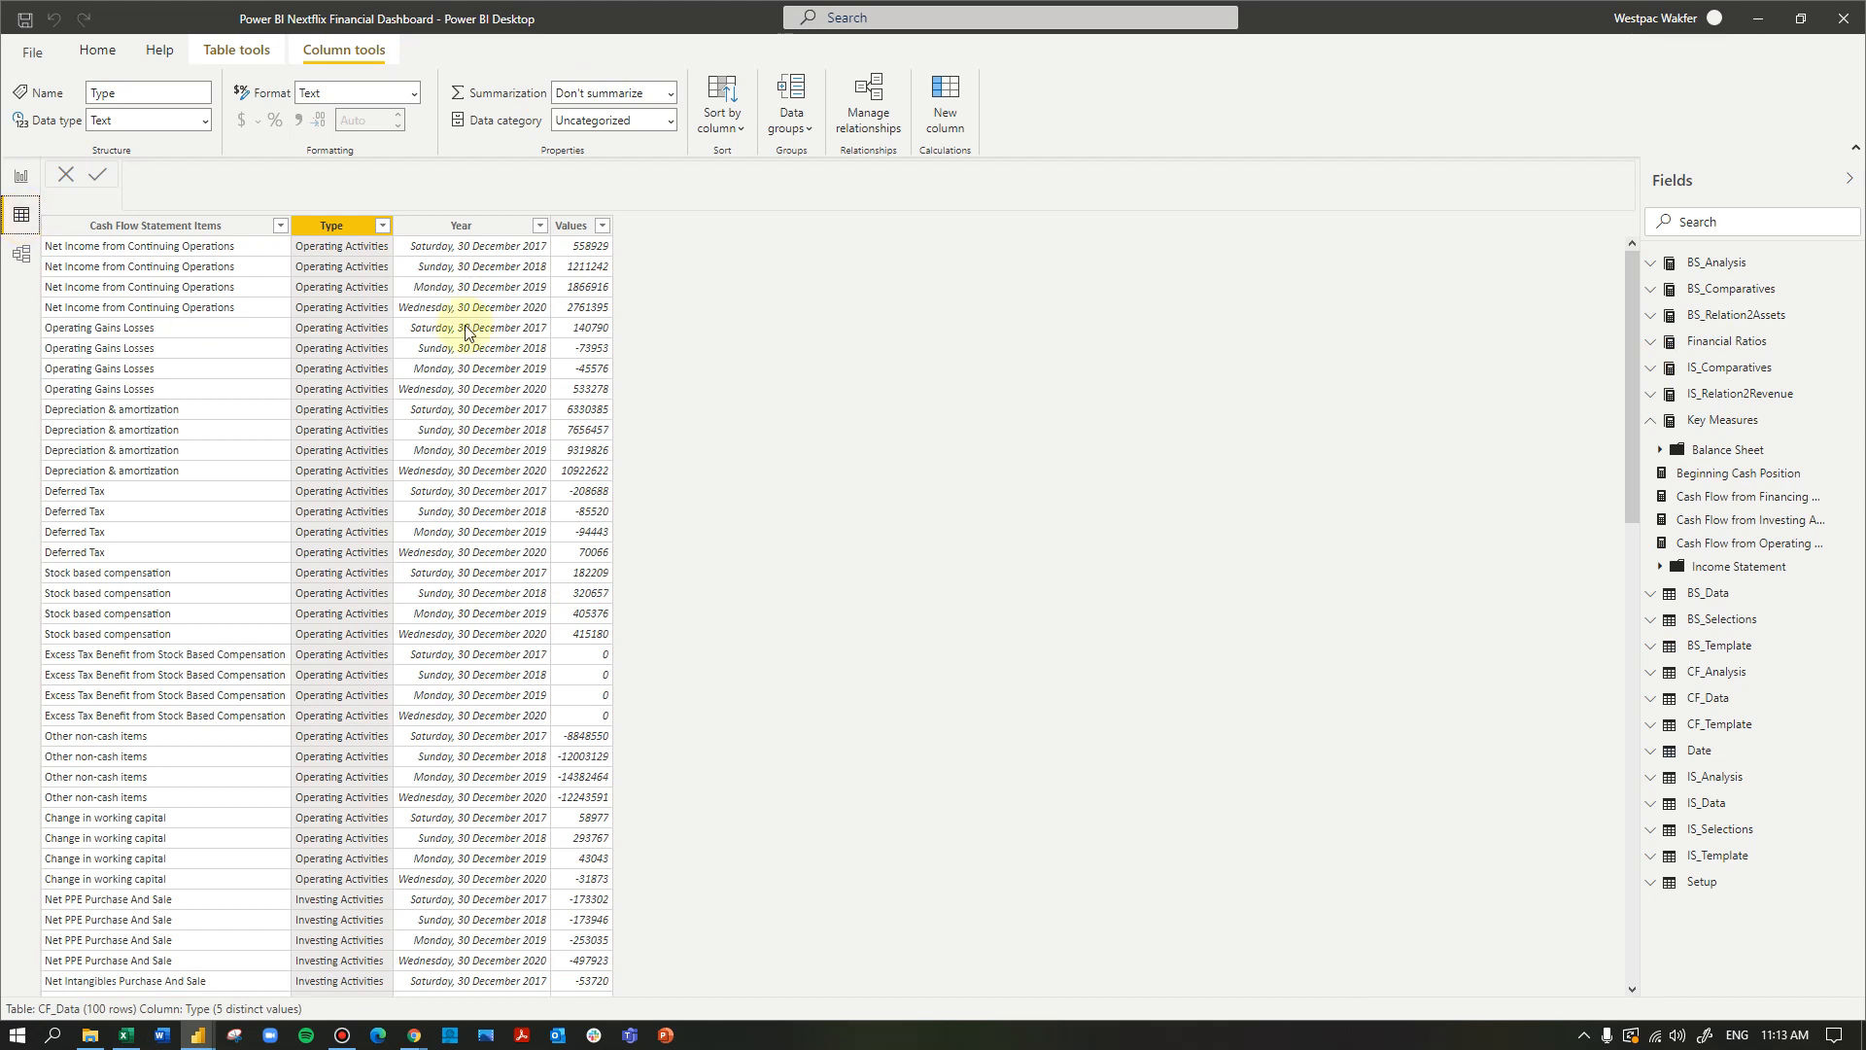
click(156, 226)
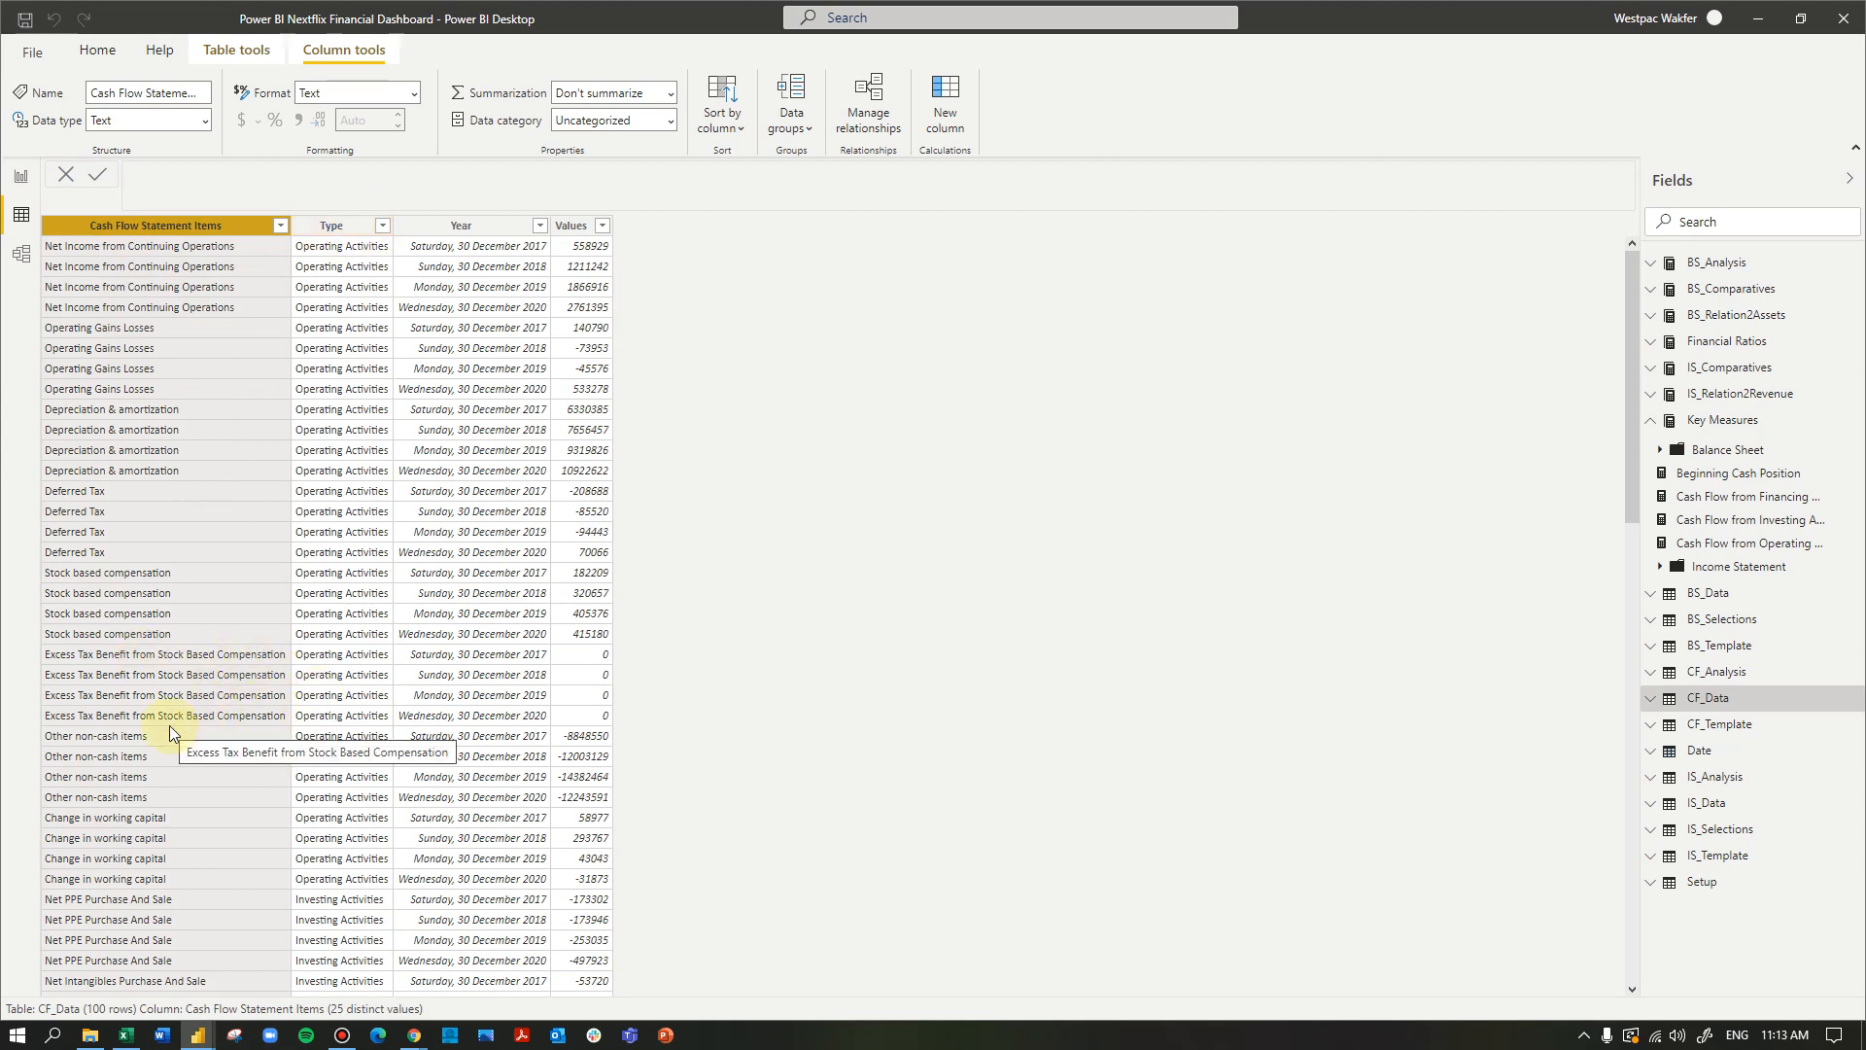
scroll(169, 725, down, 12)
scroll(169, 725, down, 5)
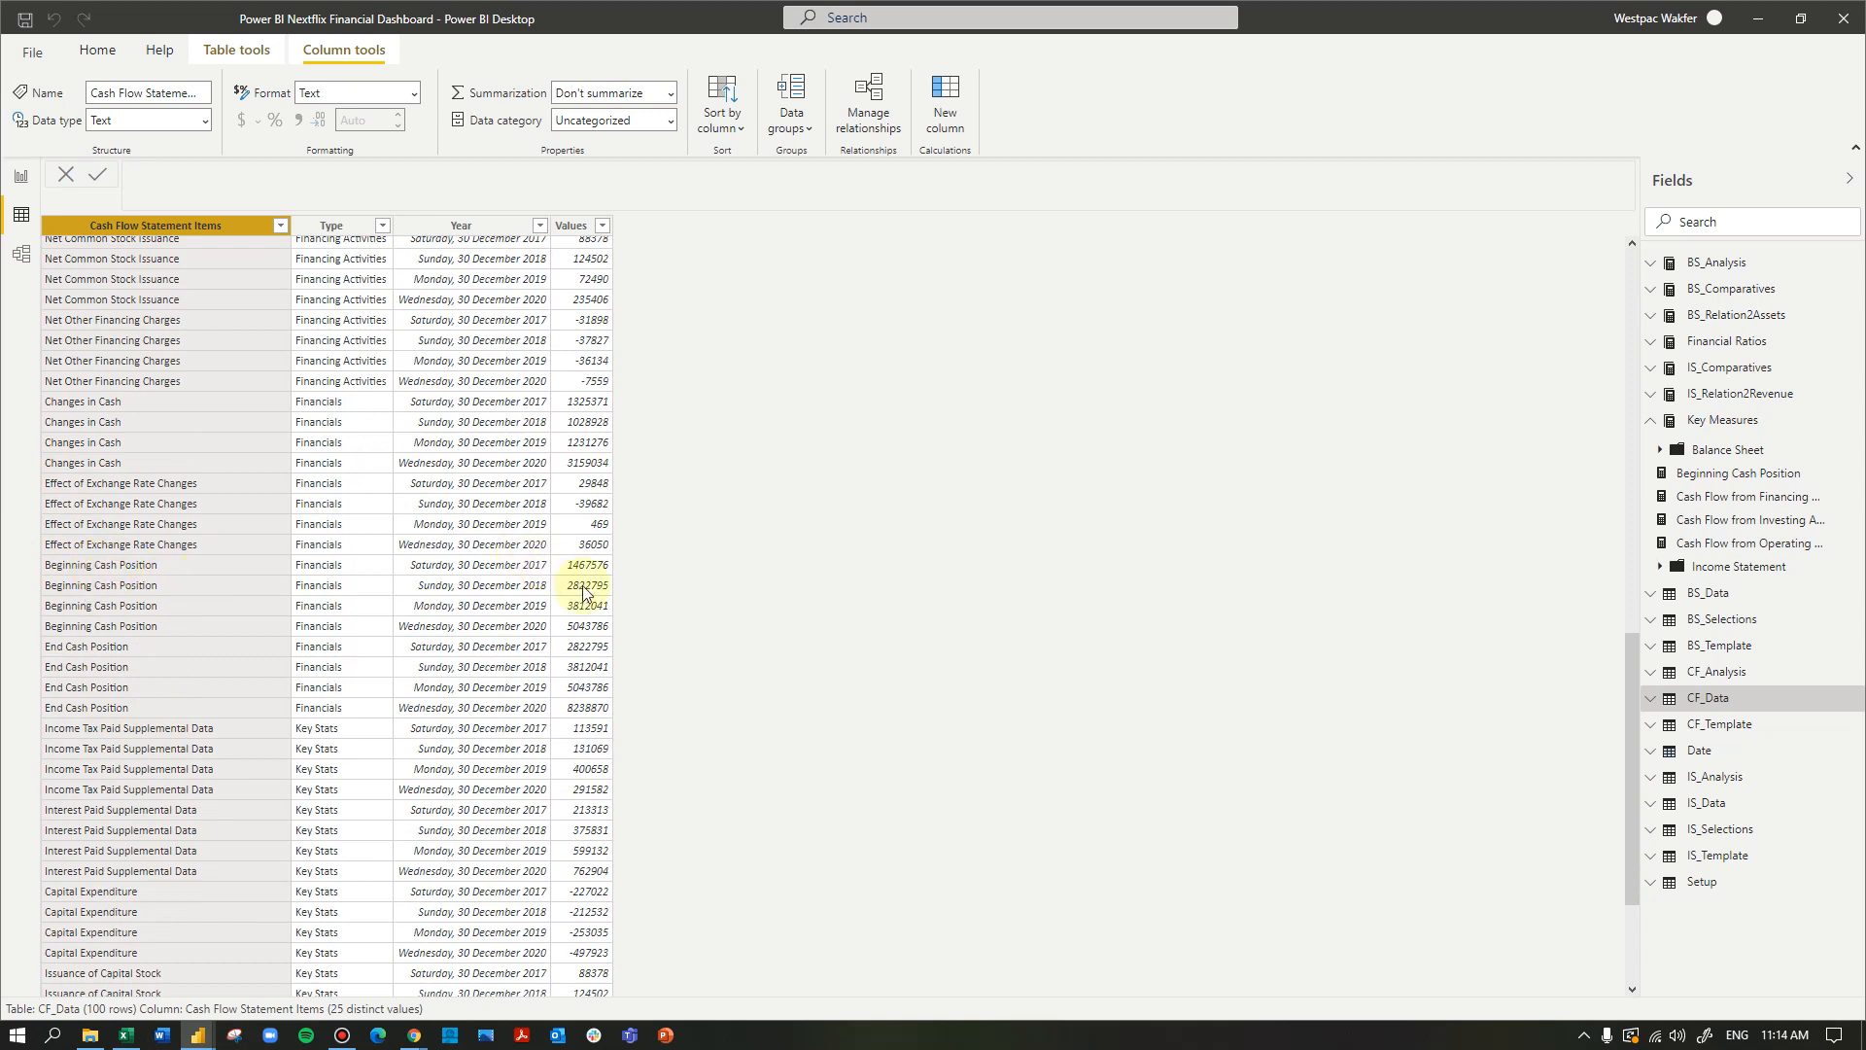
- Return to the report view, create a new measure and name it End Cash Position
click(18, 176)
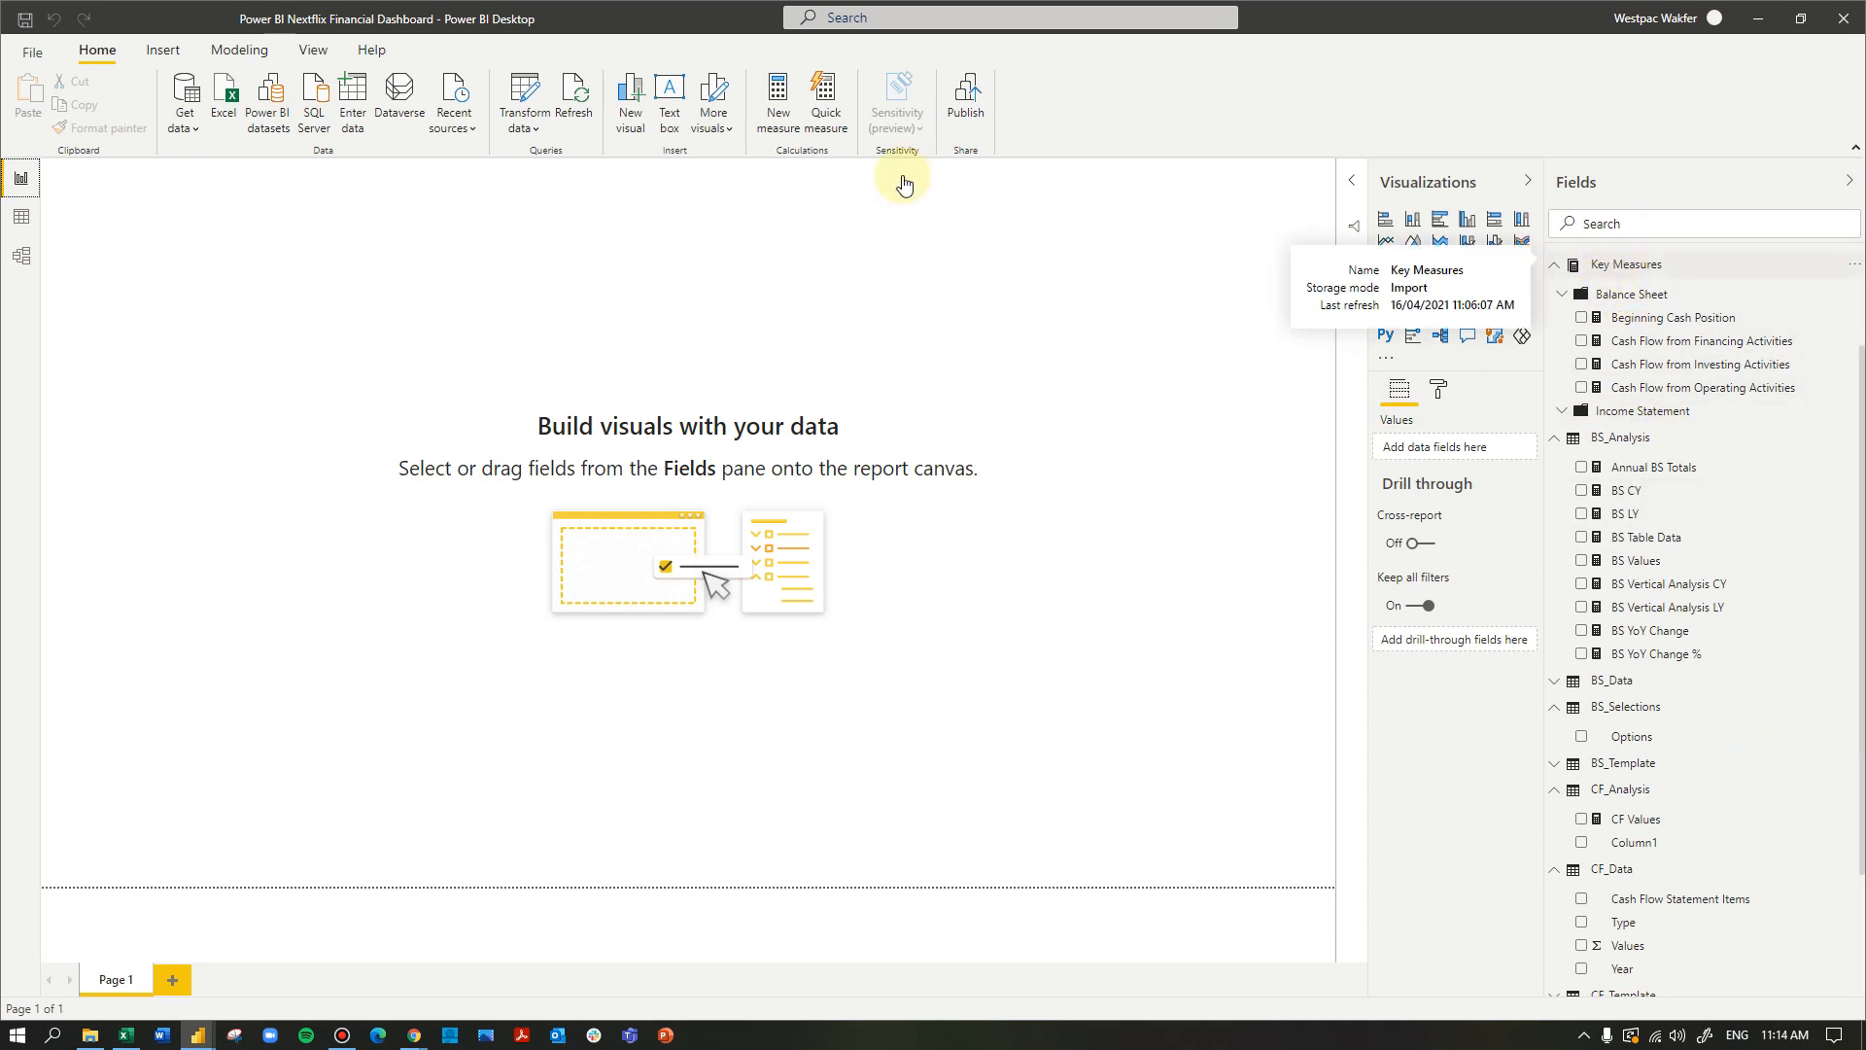
click(1186, 109)
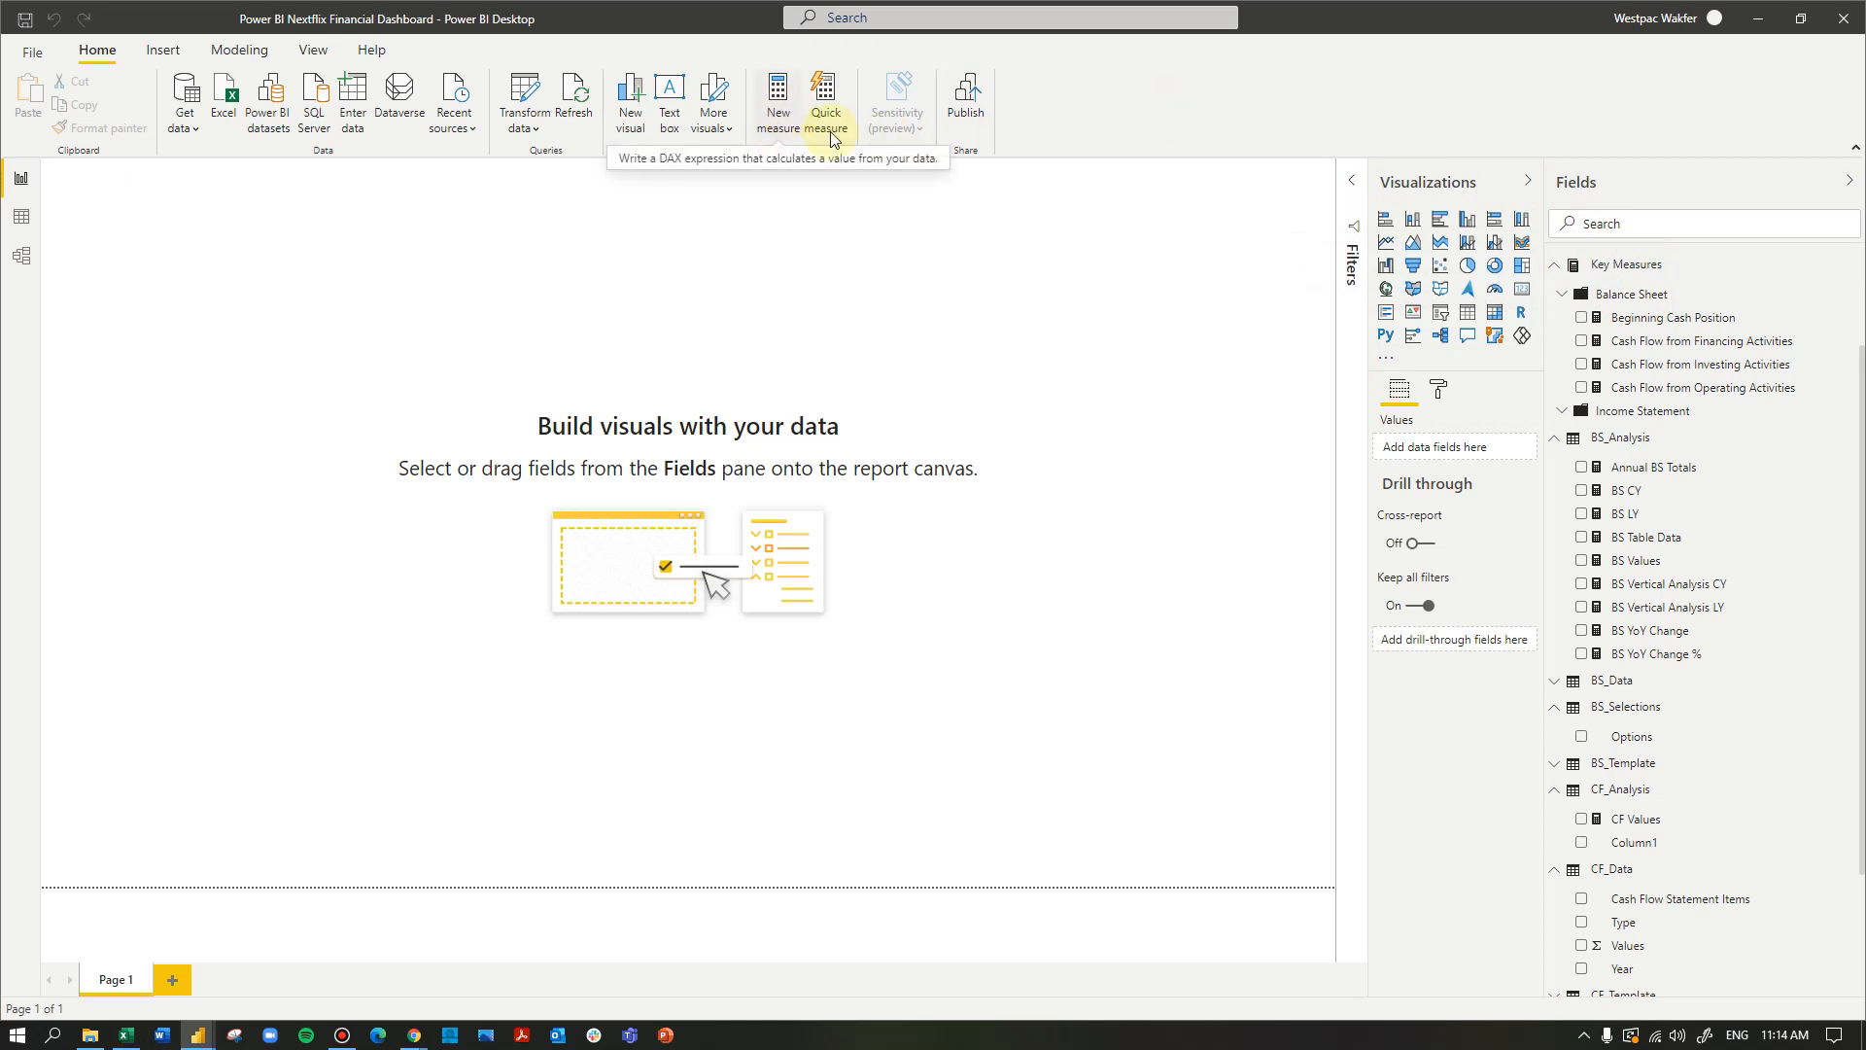
click(1654, 295)
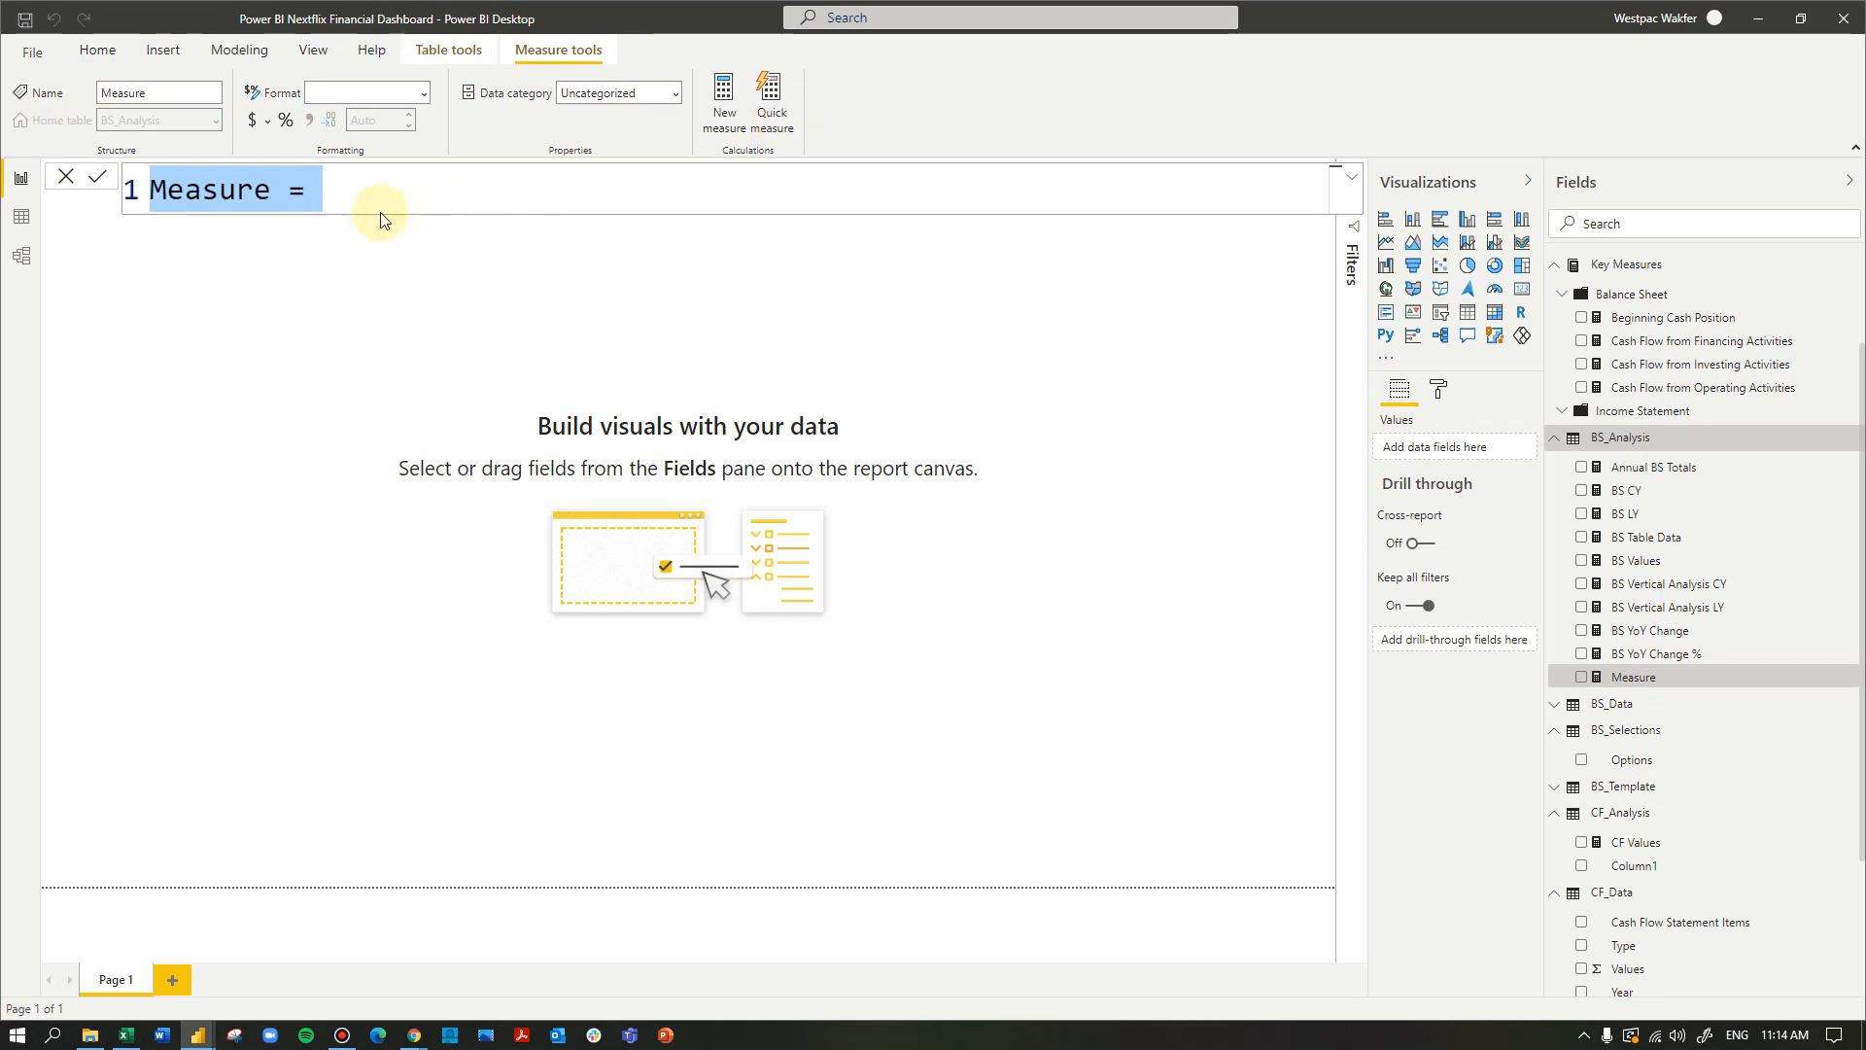
drag(362, 189, 151, 192)
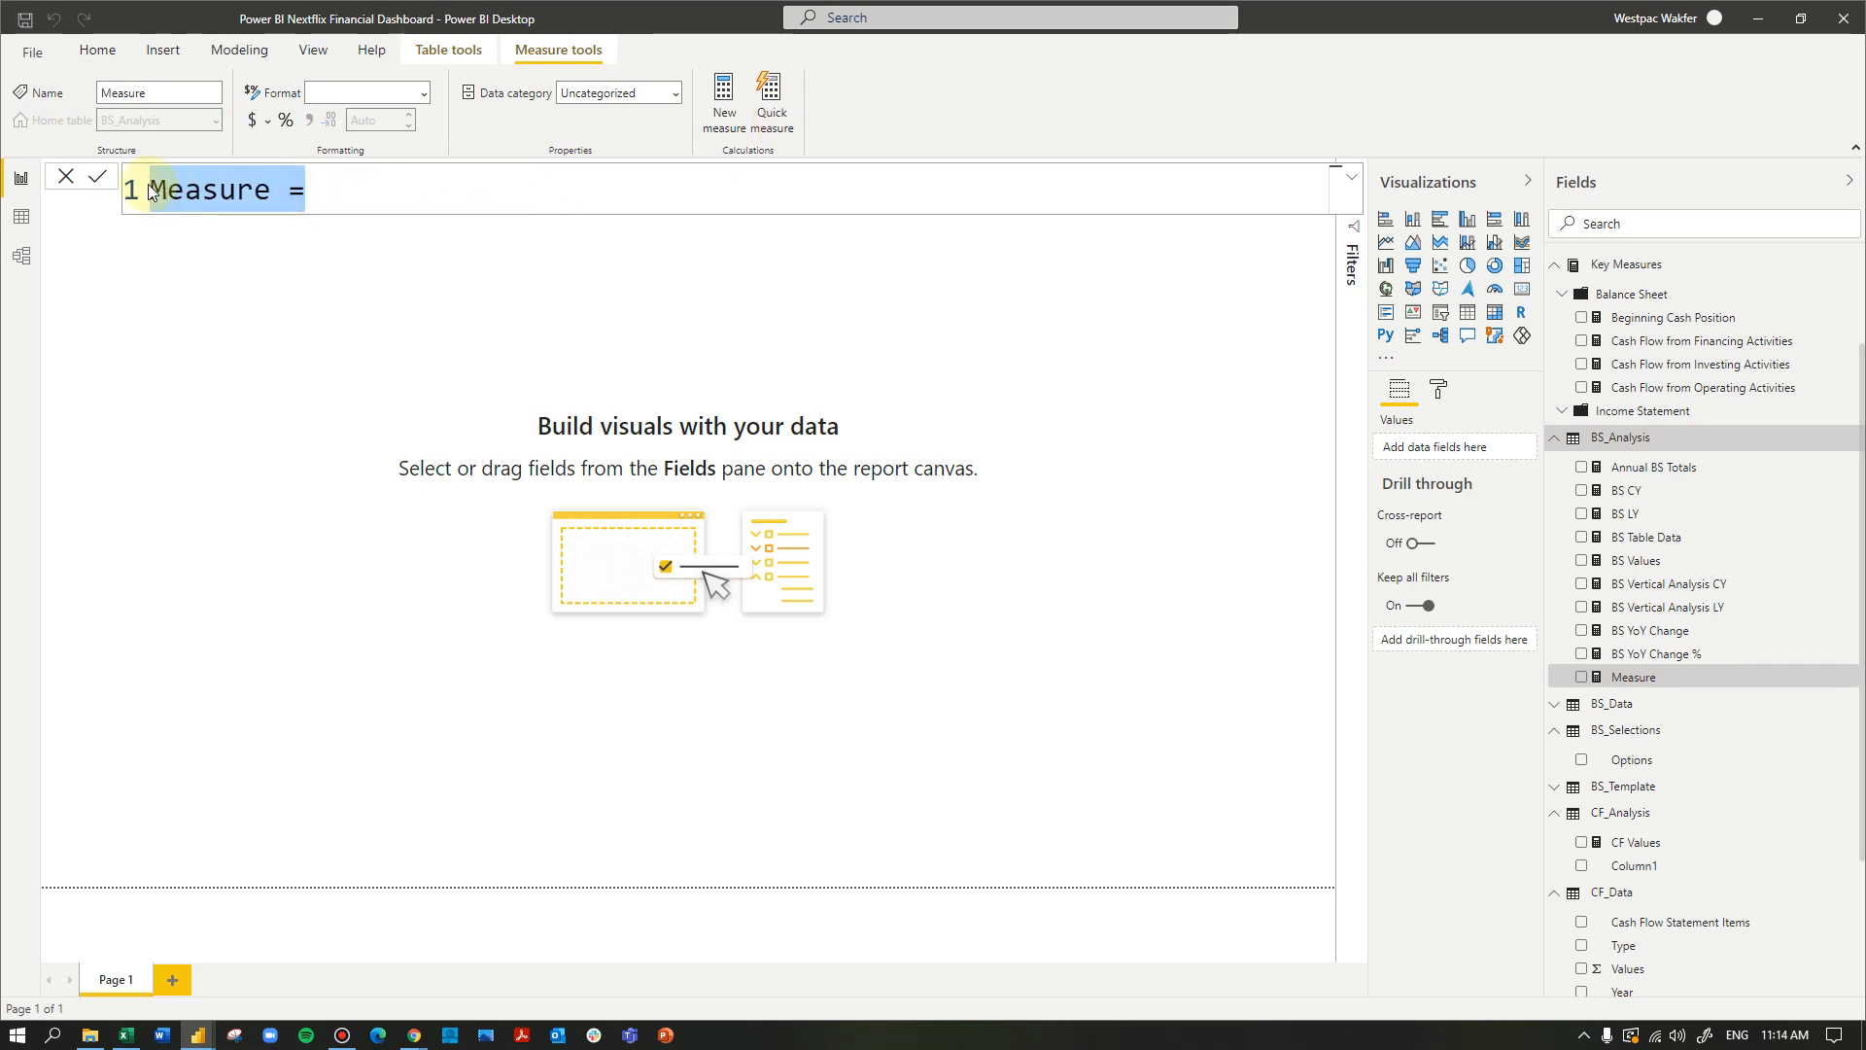
text(Ee)
key(BackSpace)
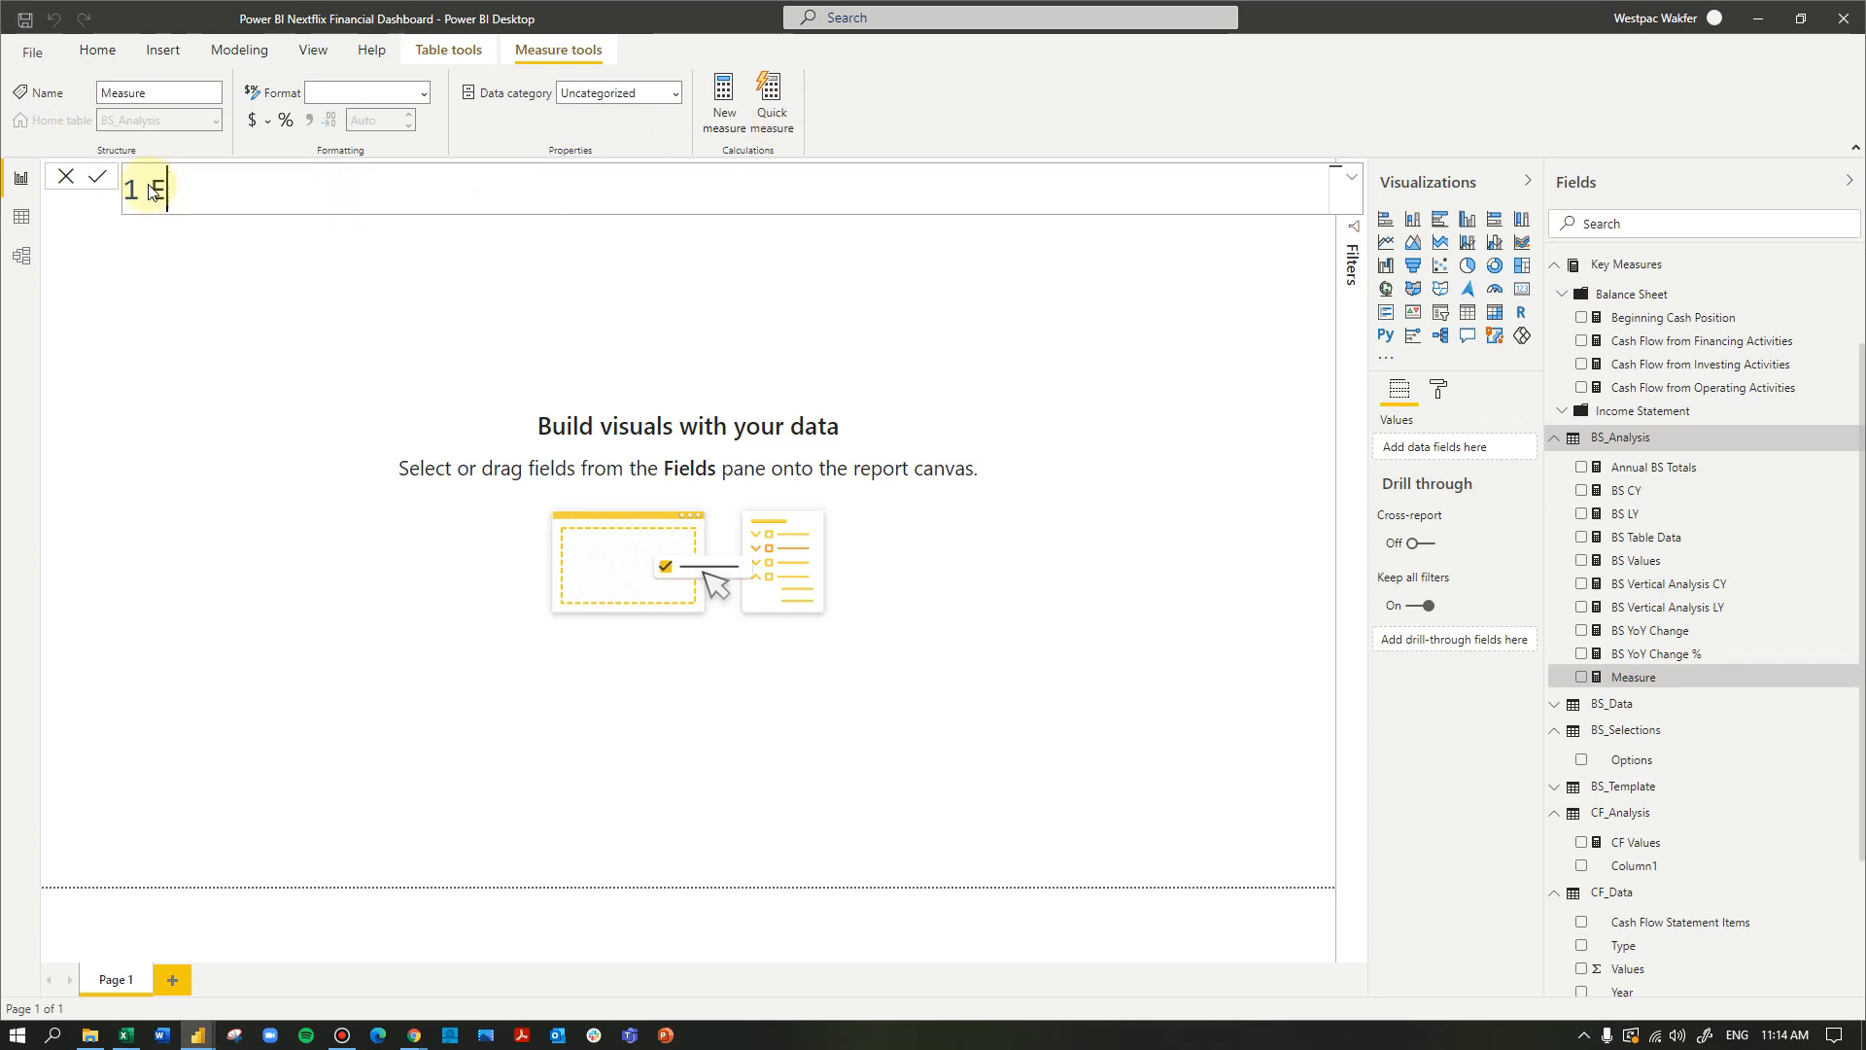
text(nd)
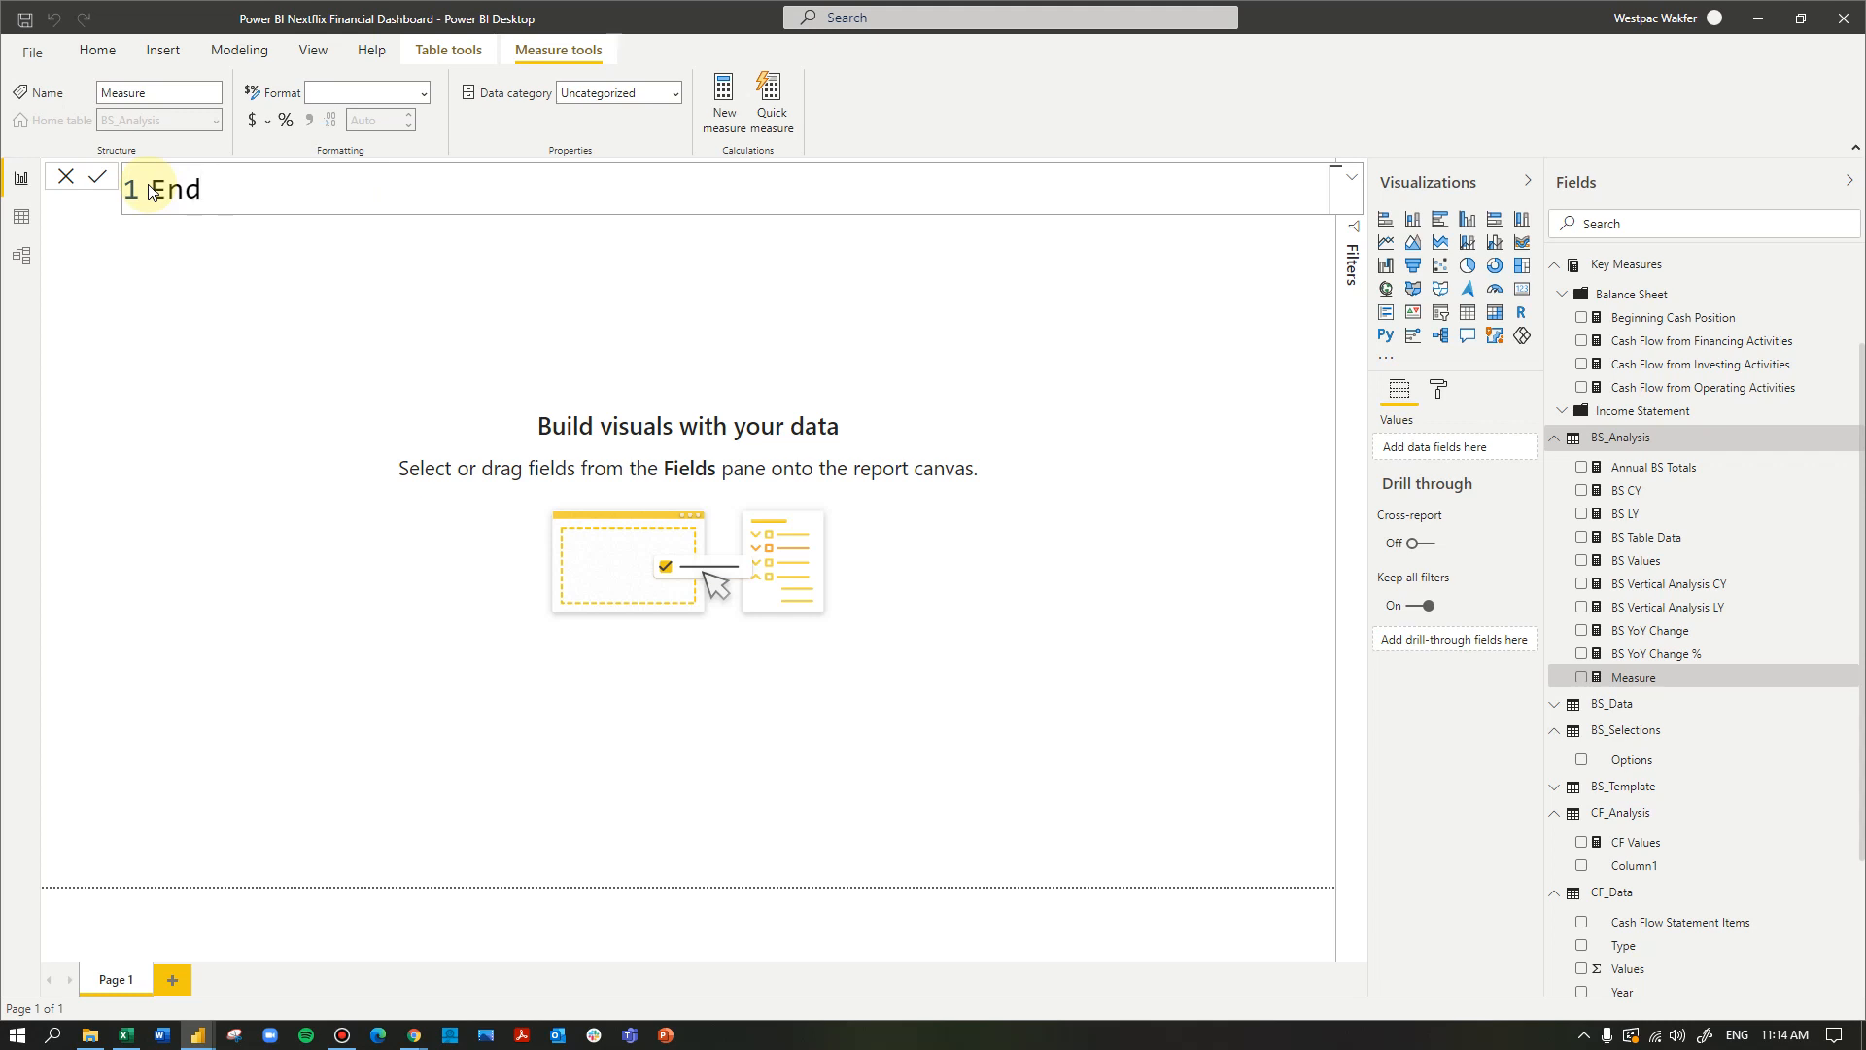
text( Cash Position =)
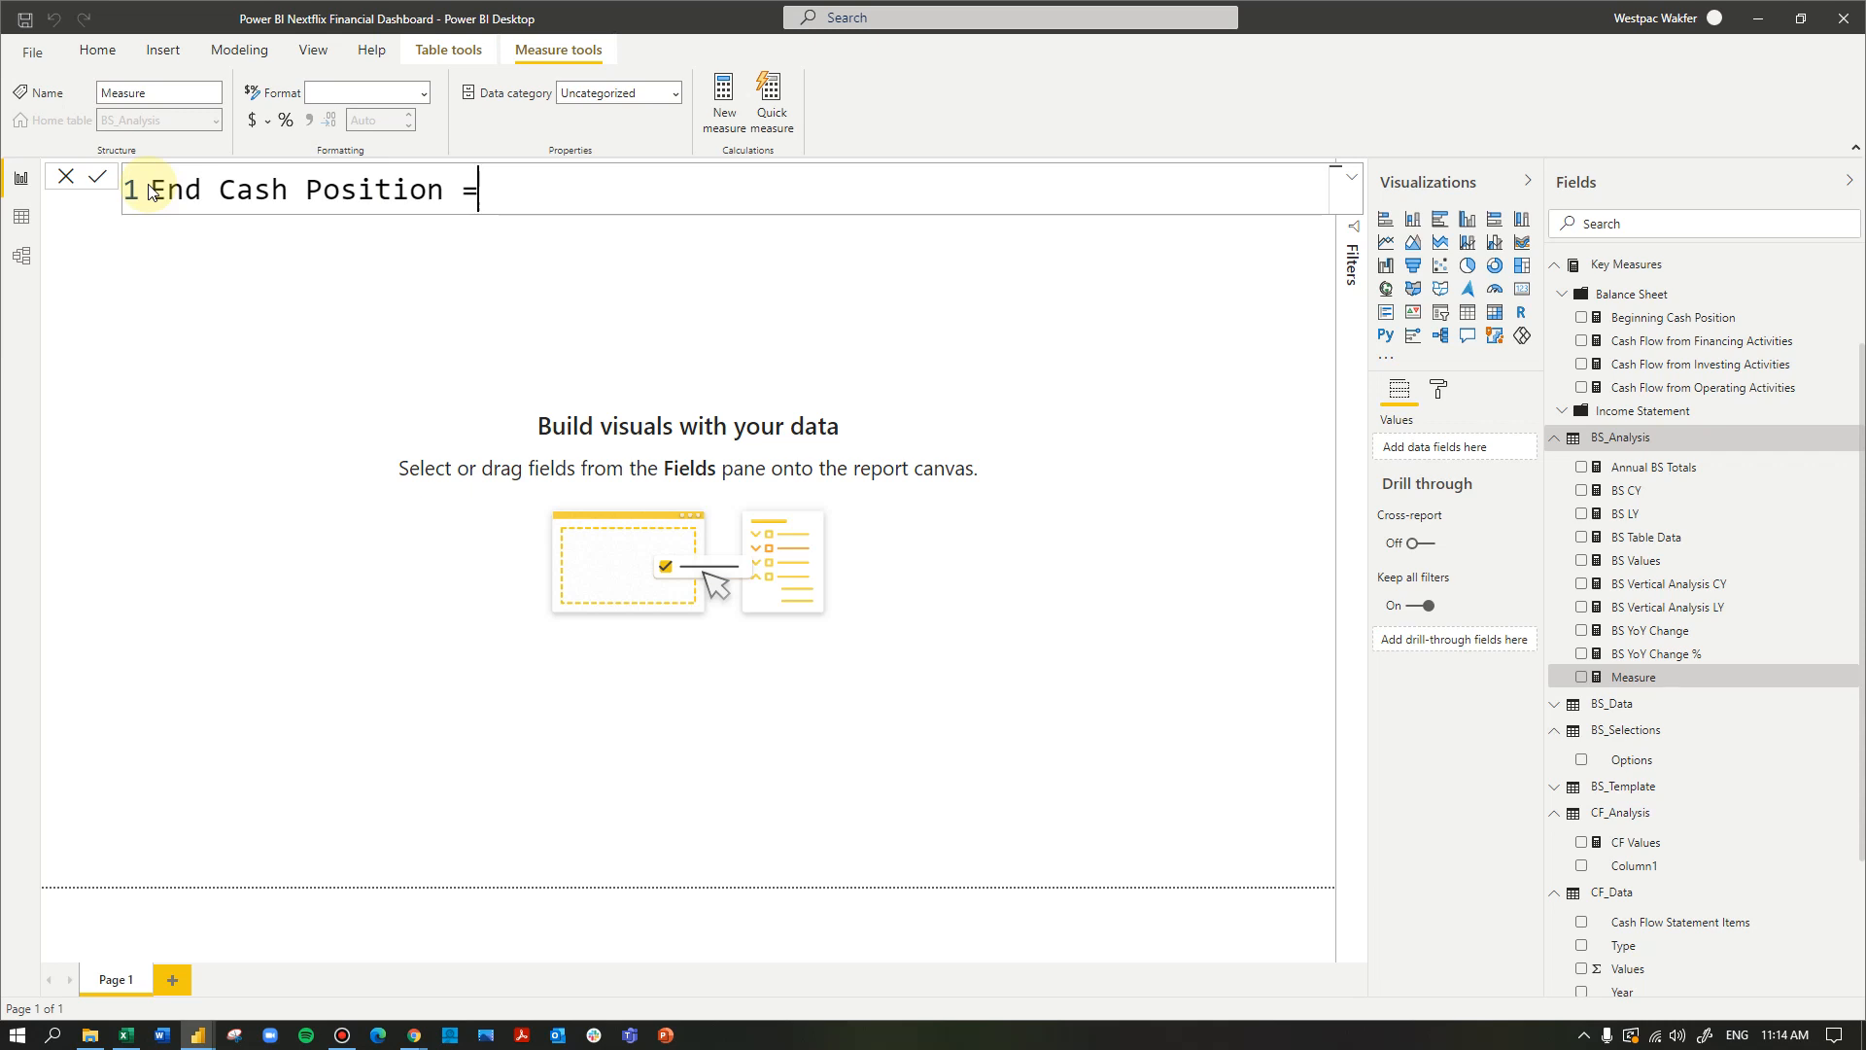
- Start the End Cash Position formula on a second line with CALCULATE, using CF_Analysis[CF Values] as the expression
key(shift+Return)
text(calc)
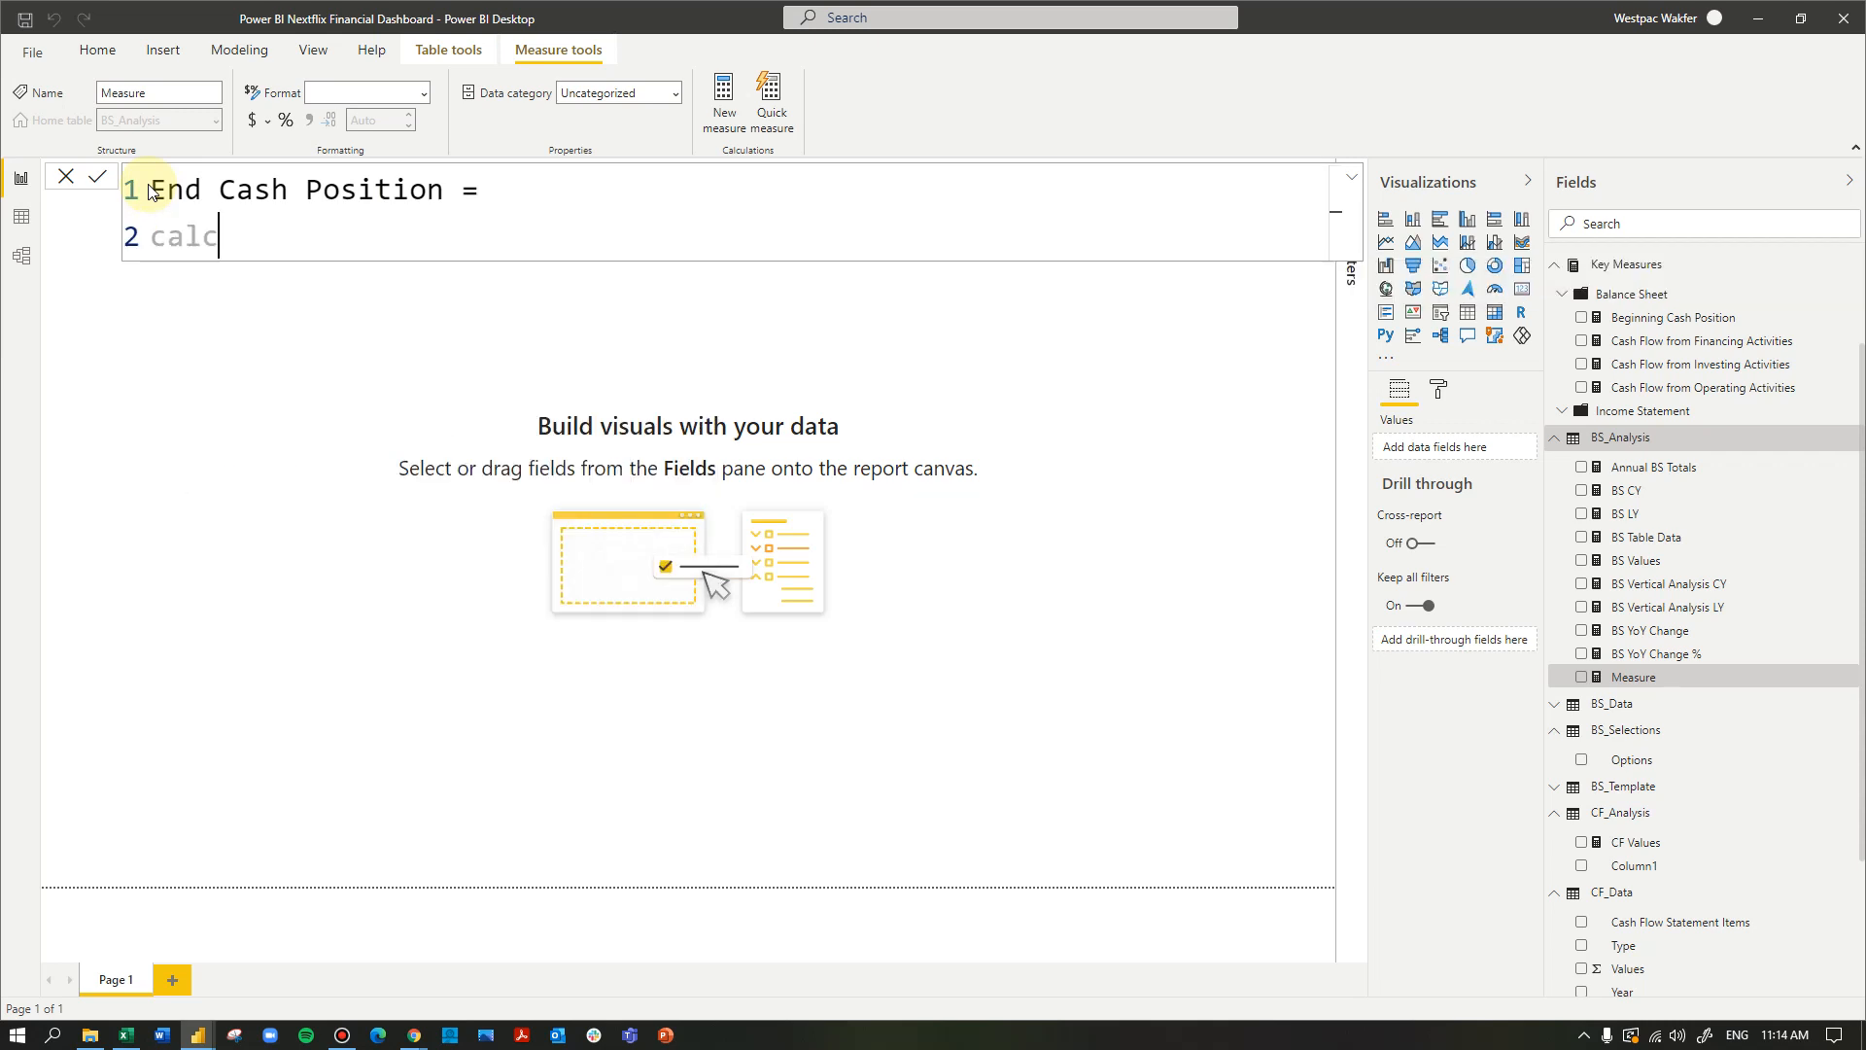
key(Tab)
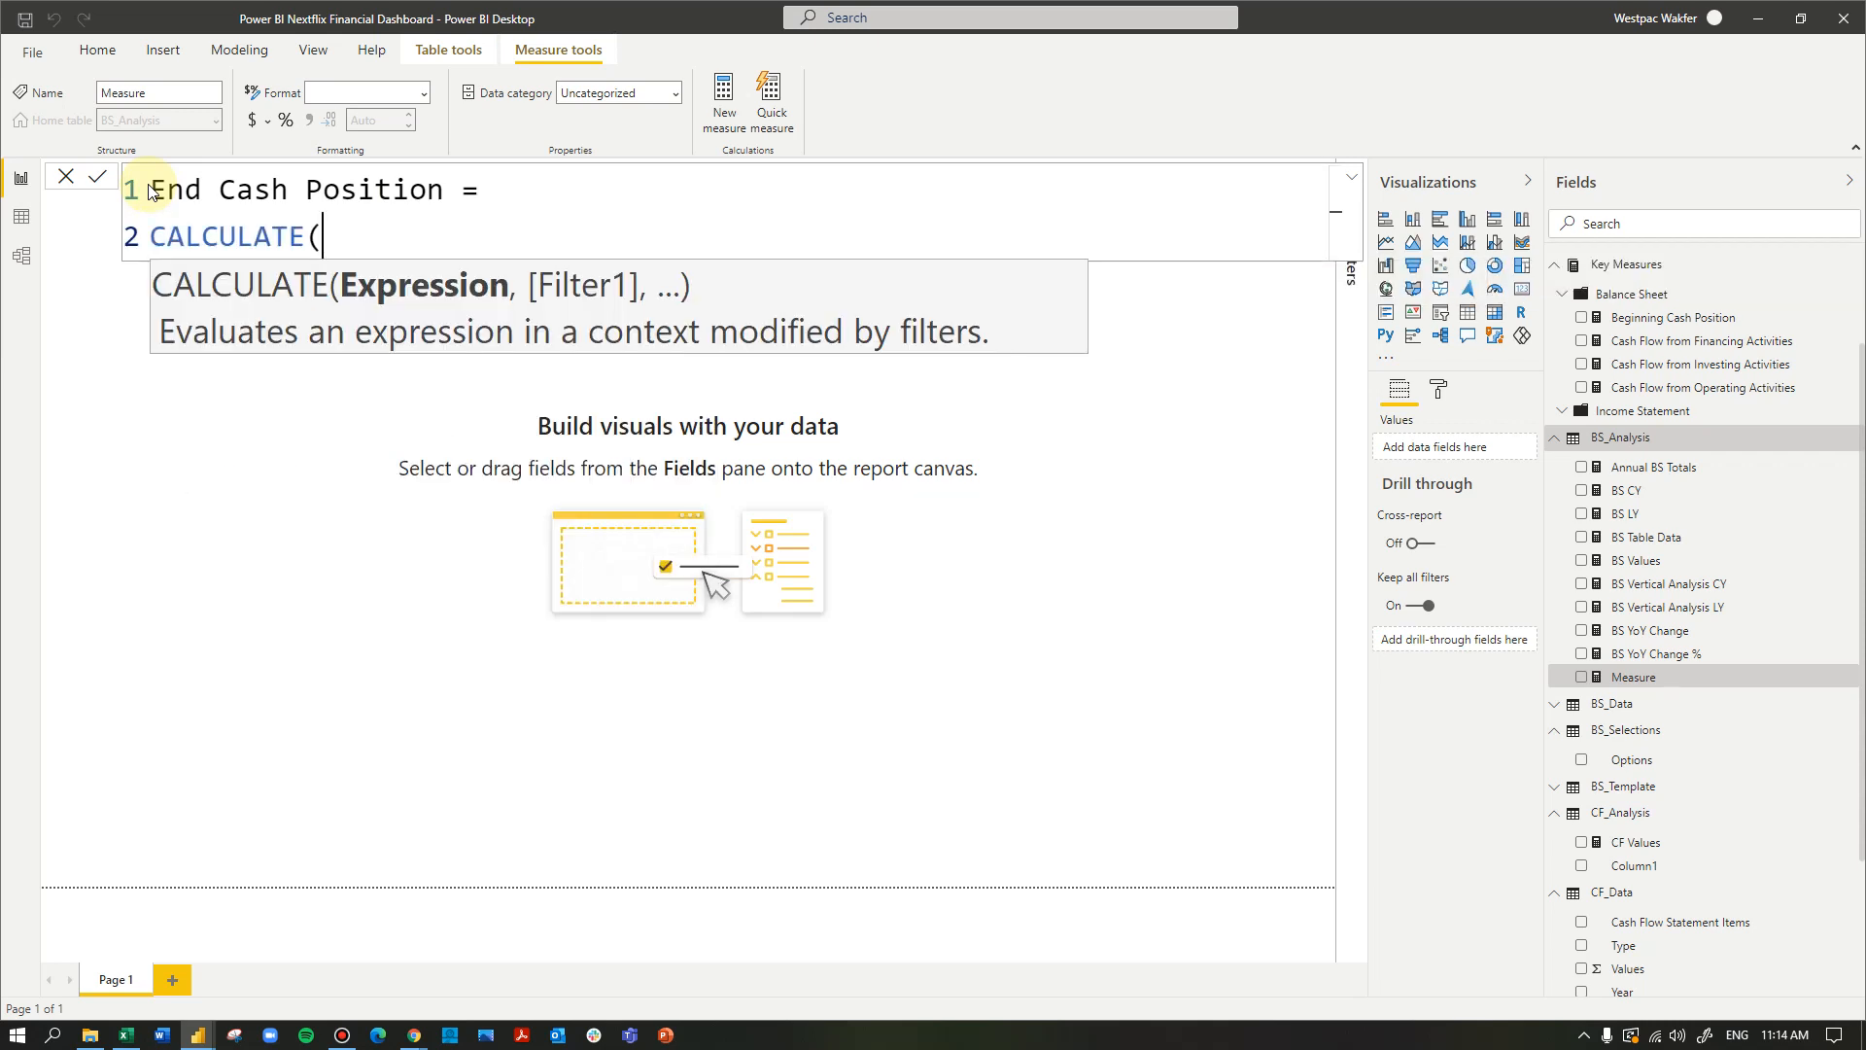
text(cf)
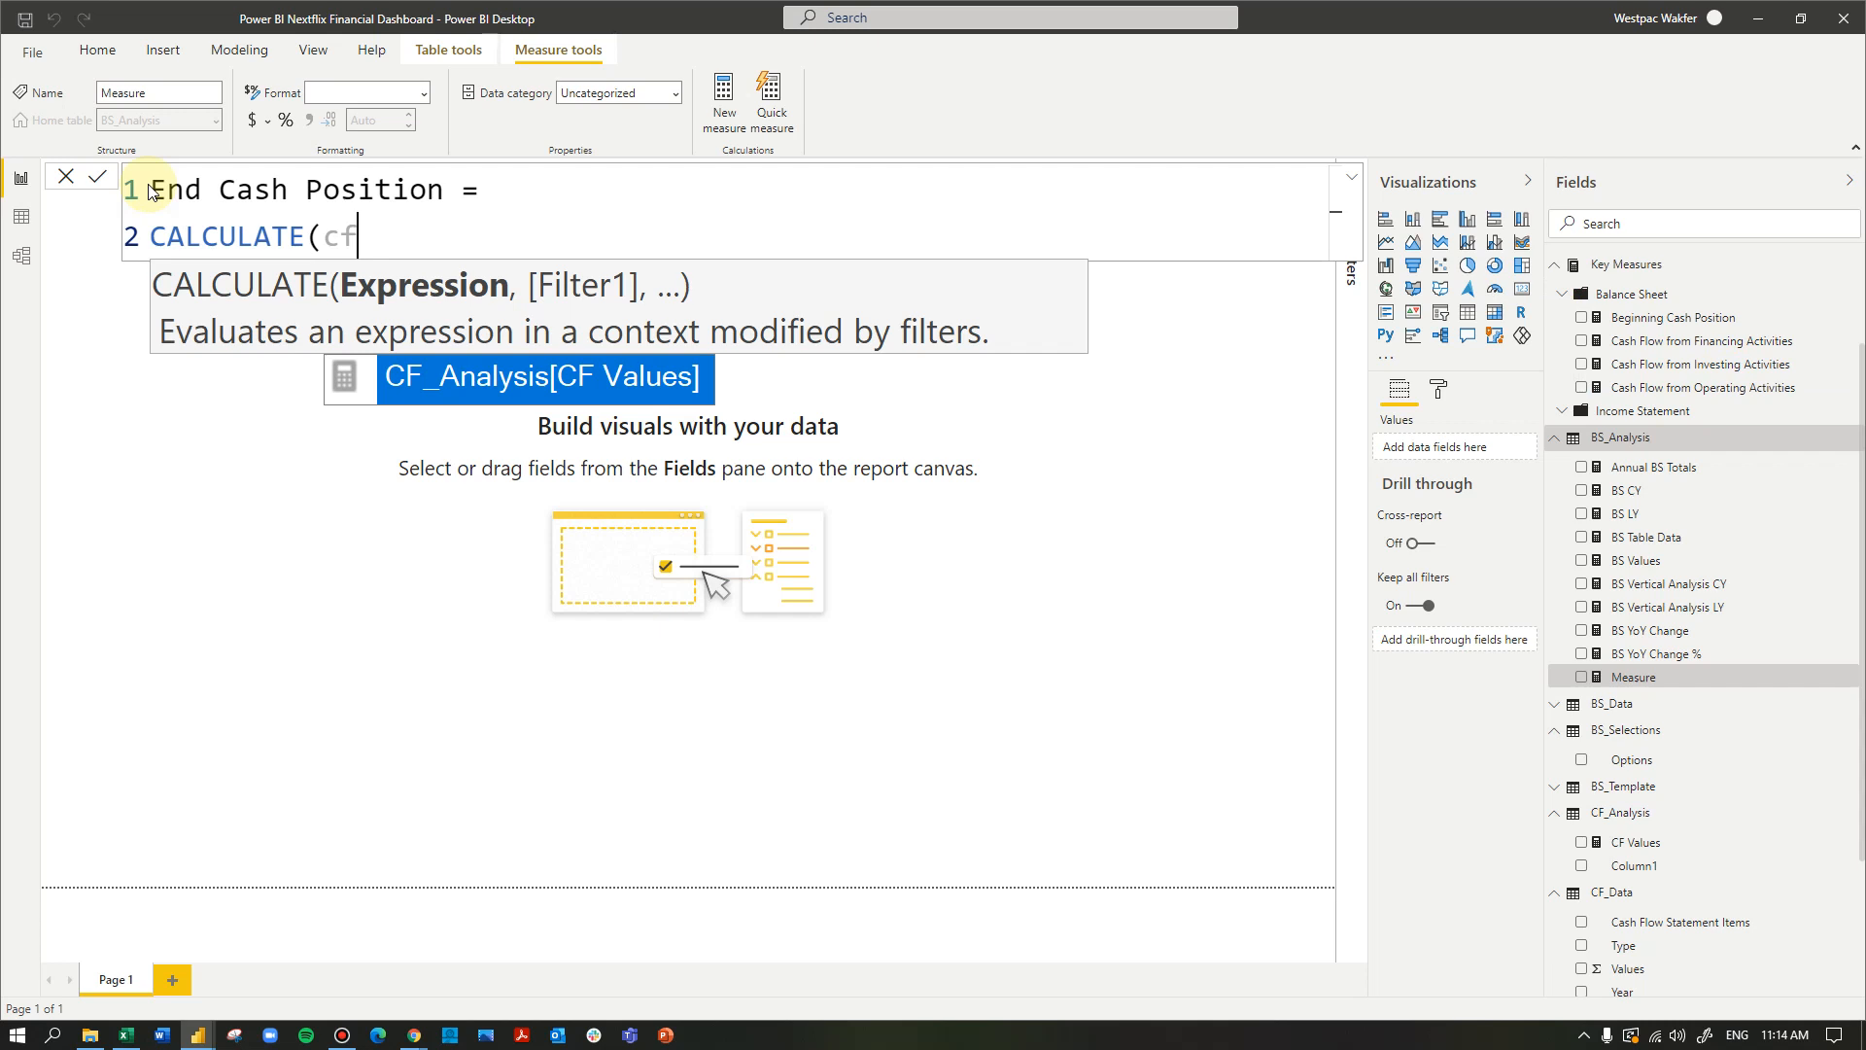
key(Tab)
text(,)
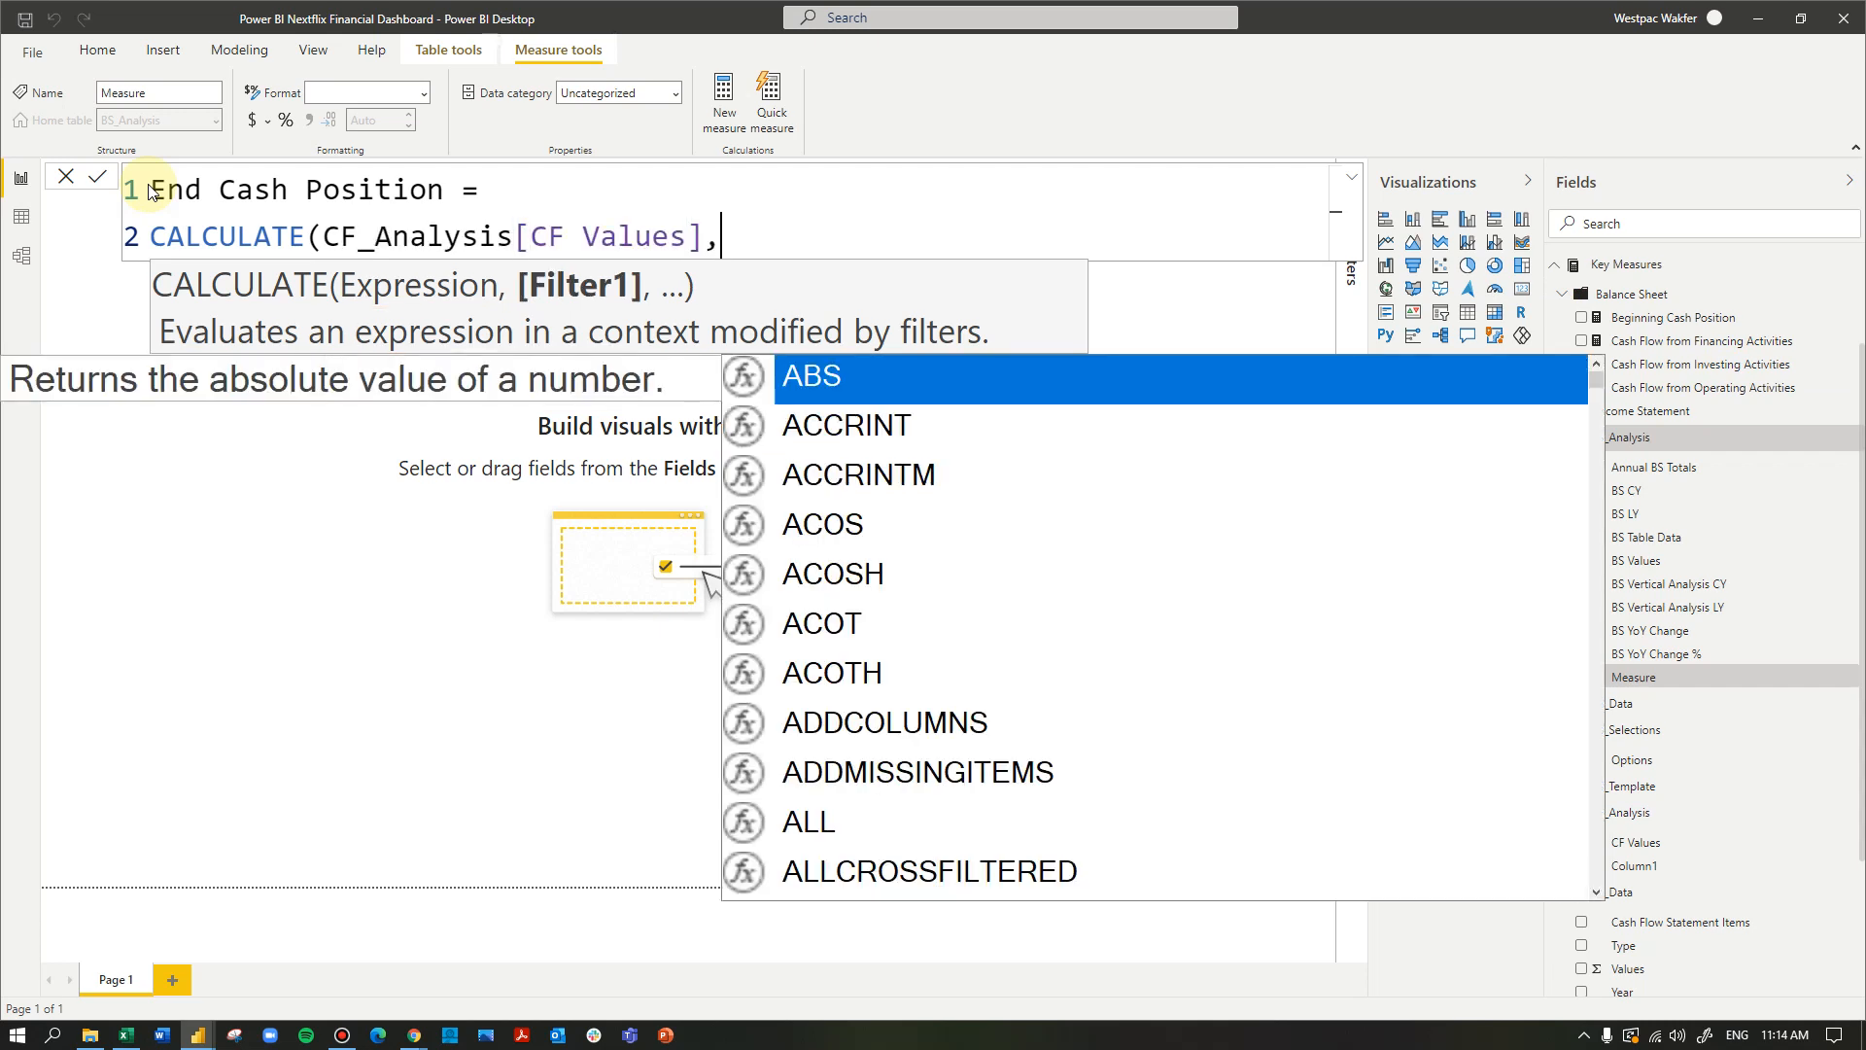
text(cf)
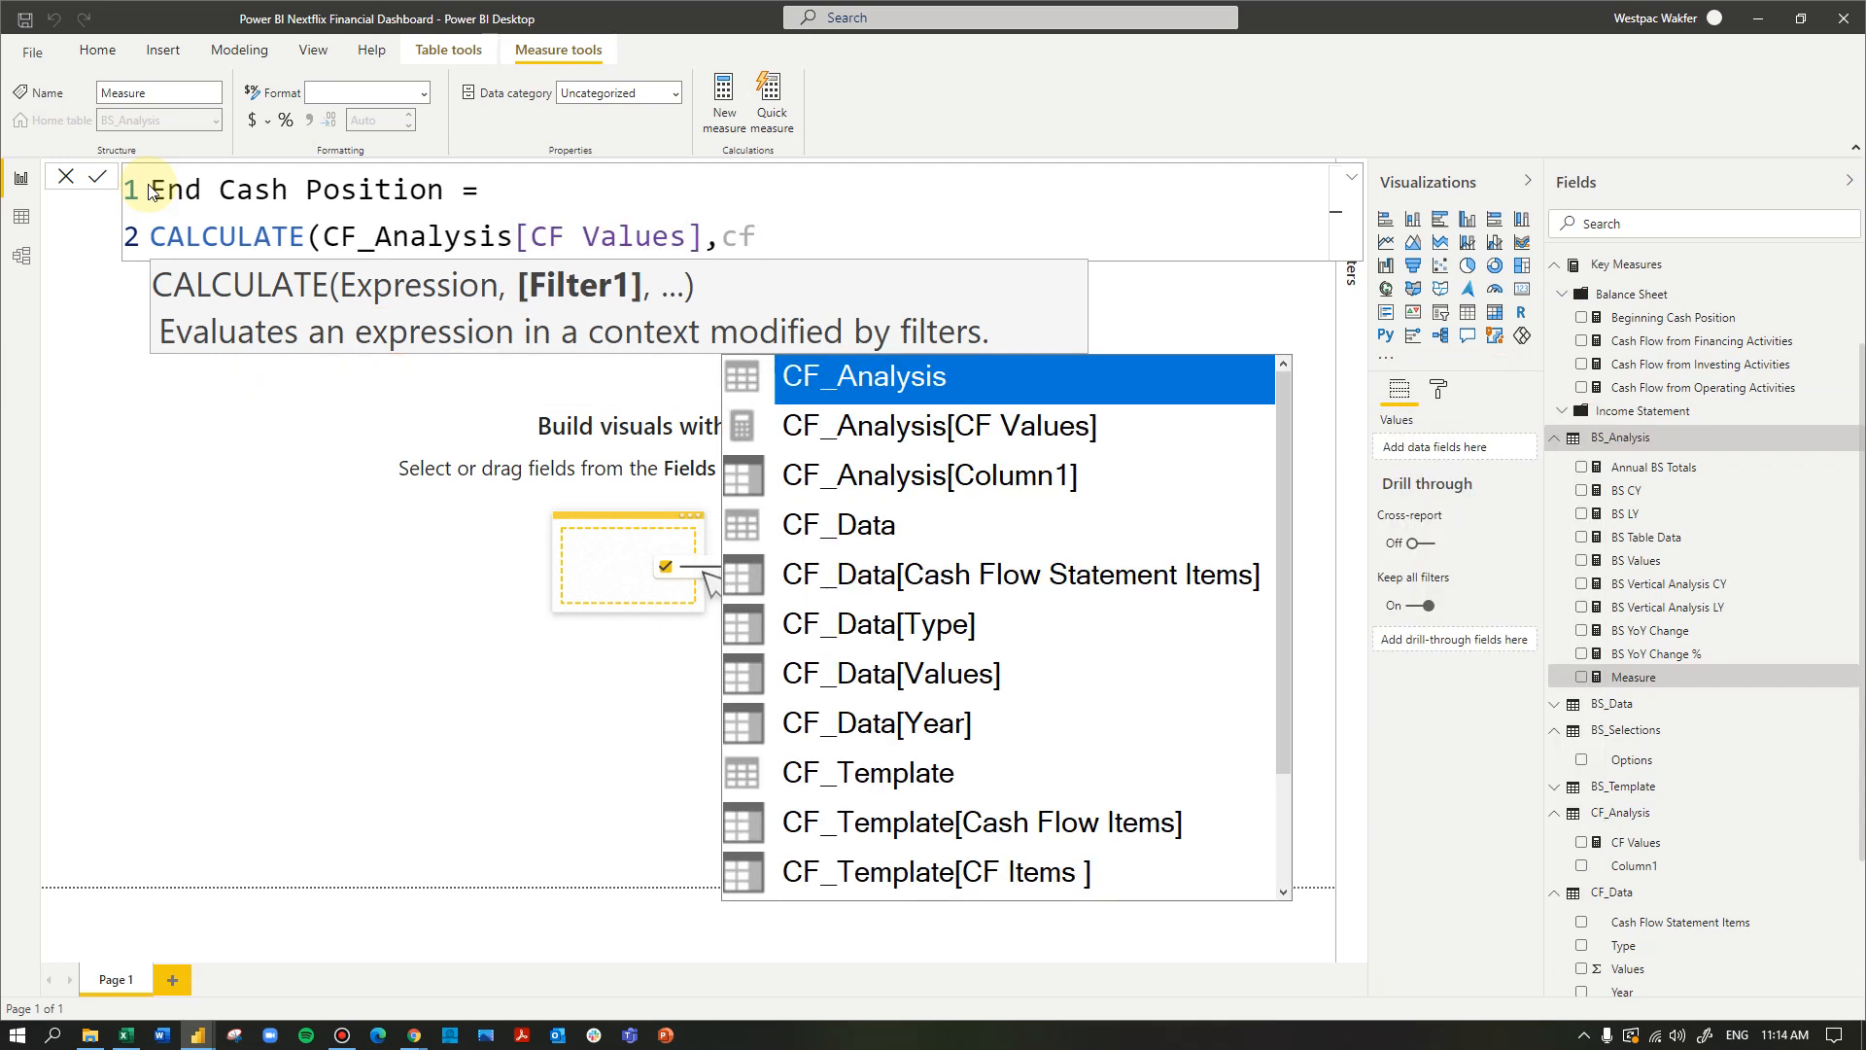
- Add CF_Data[Cash Flow Statement Items] as the filter column of the End Cash Position formula
key(Down)
key(Down)
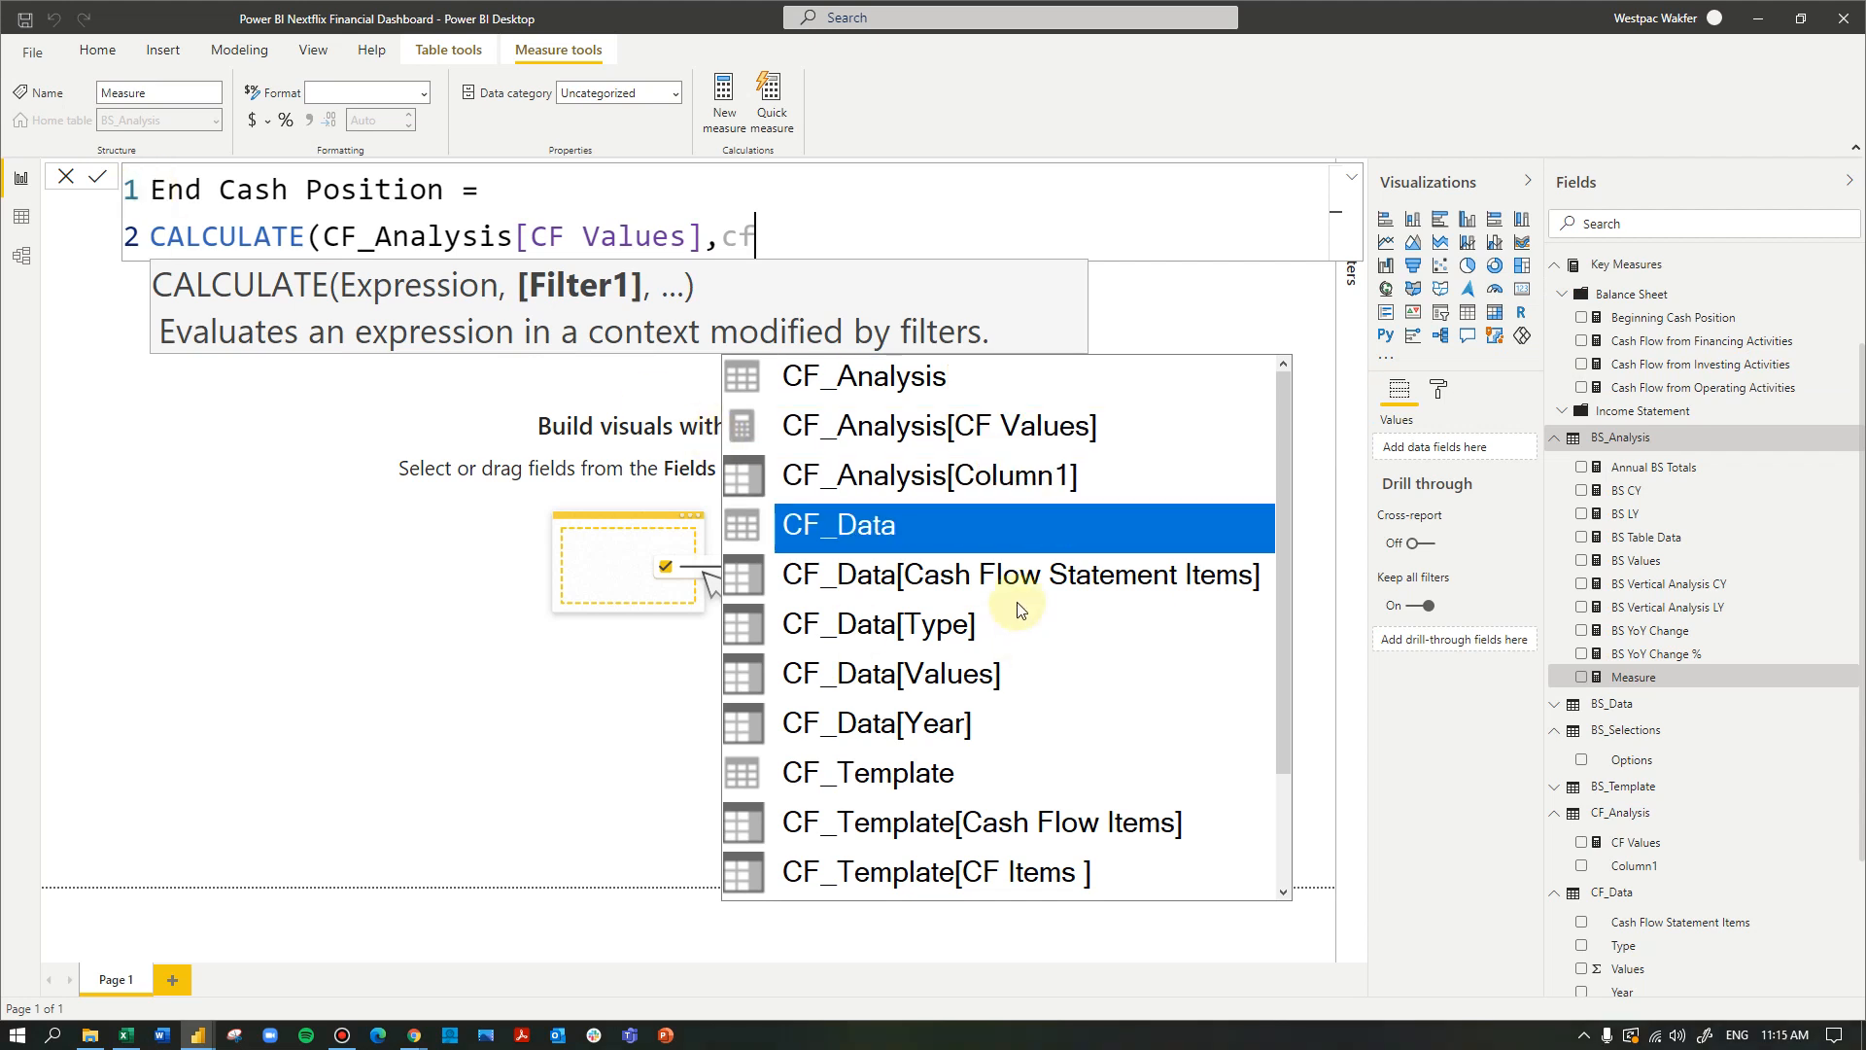
click(987, 575)
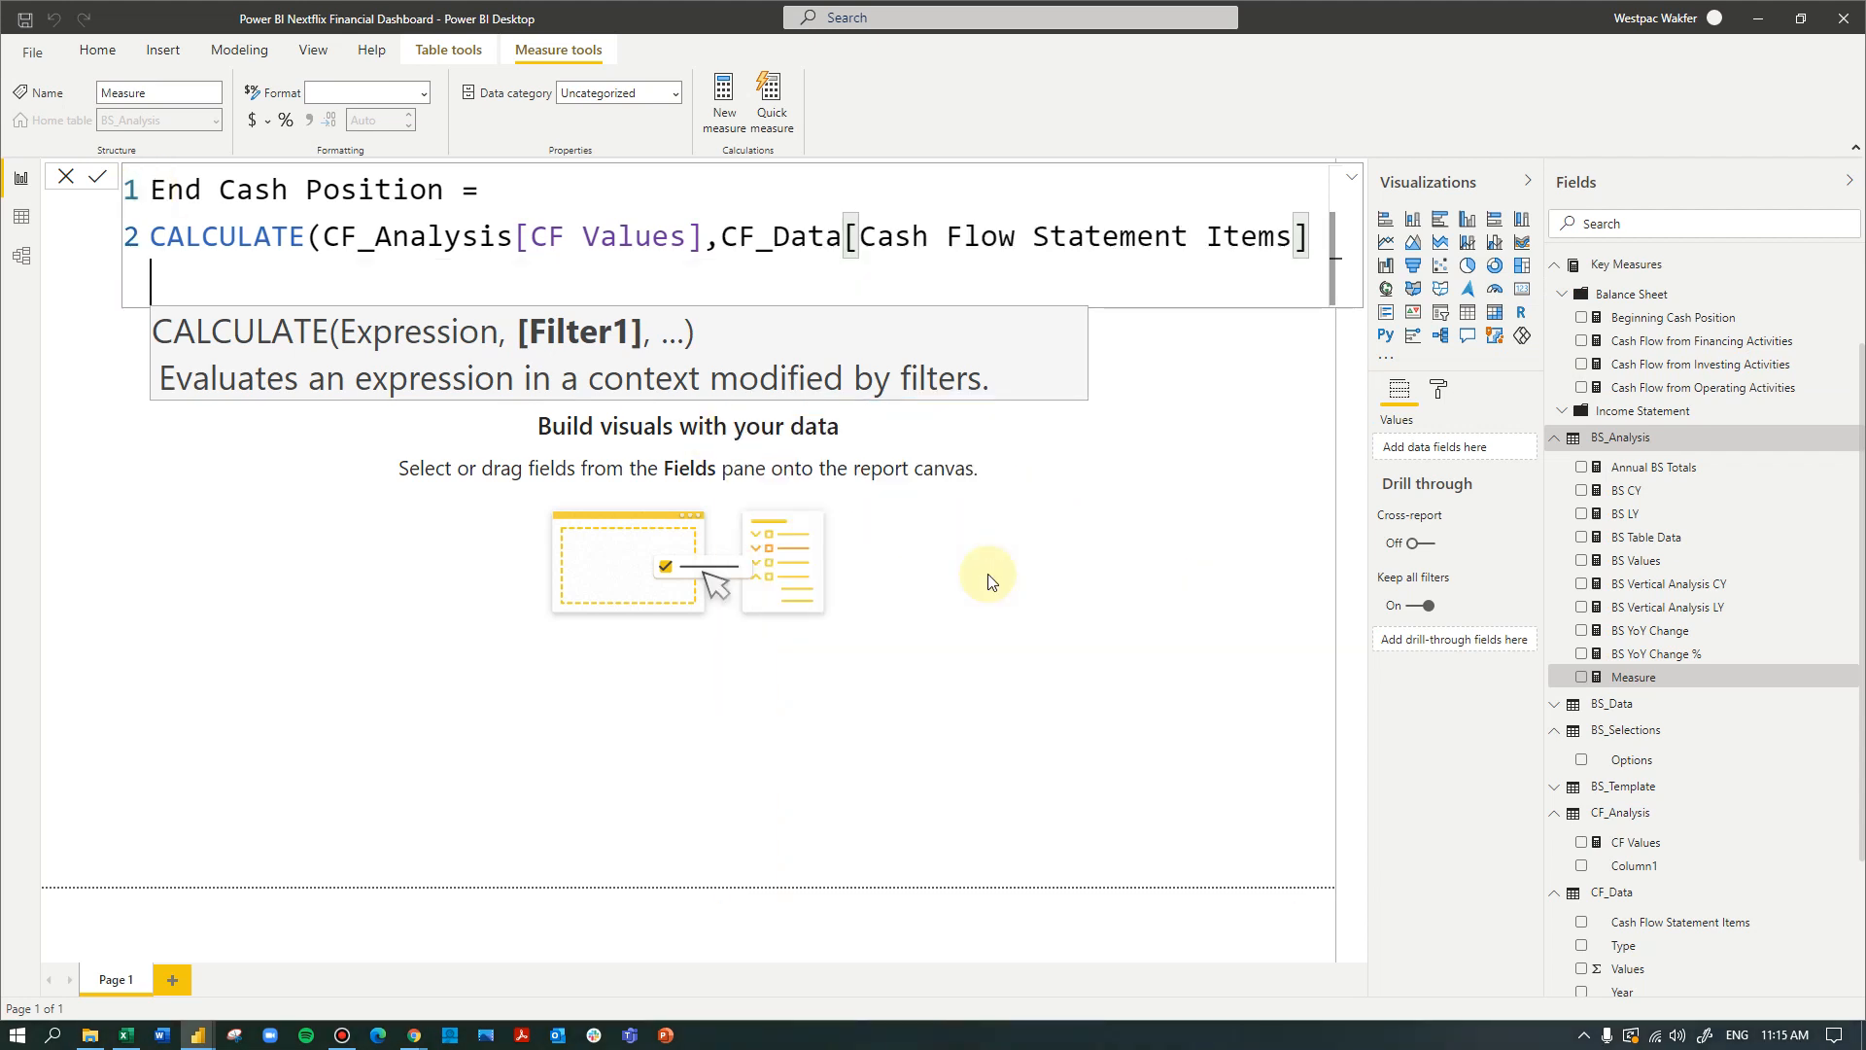
- Set the filter equal to "End Cash Position", close the CALCULATE function and commit the measure
text(= )
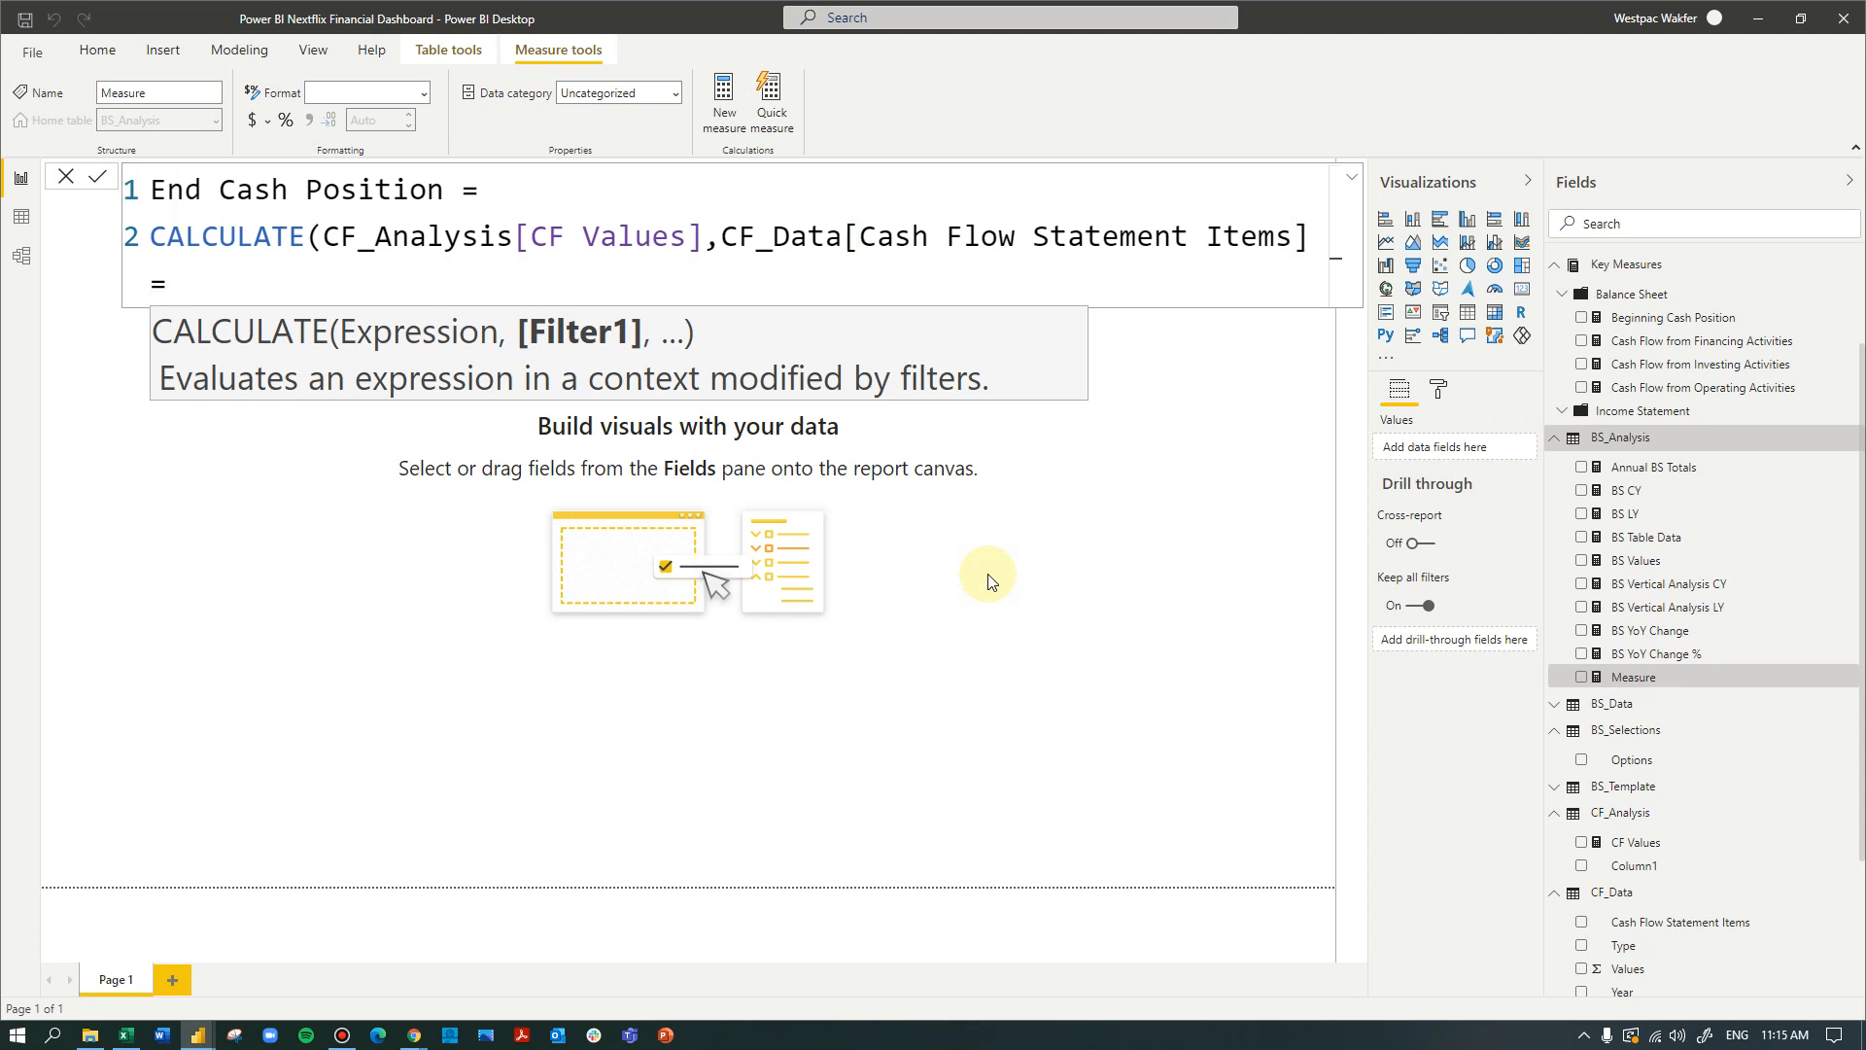
text("End Cash Posit)
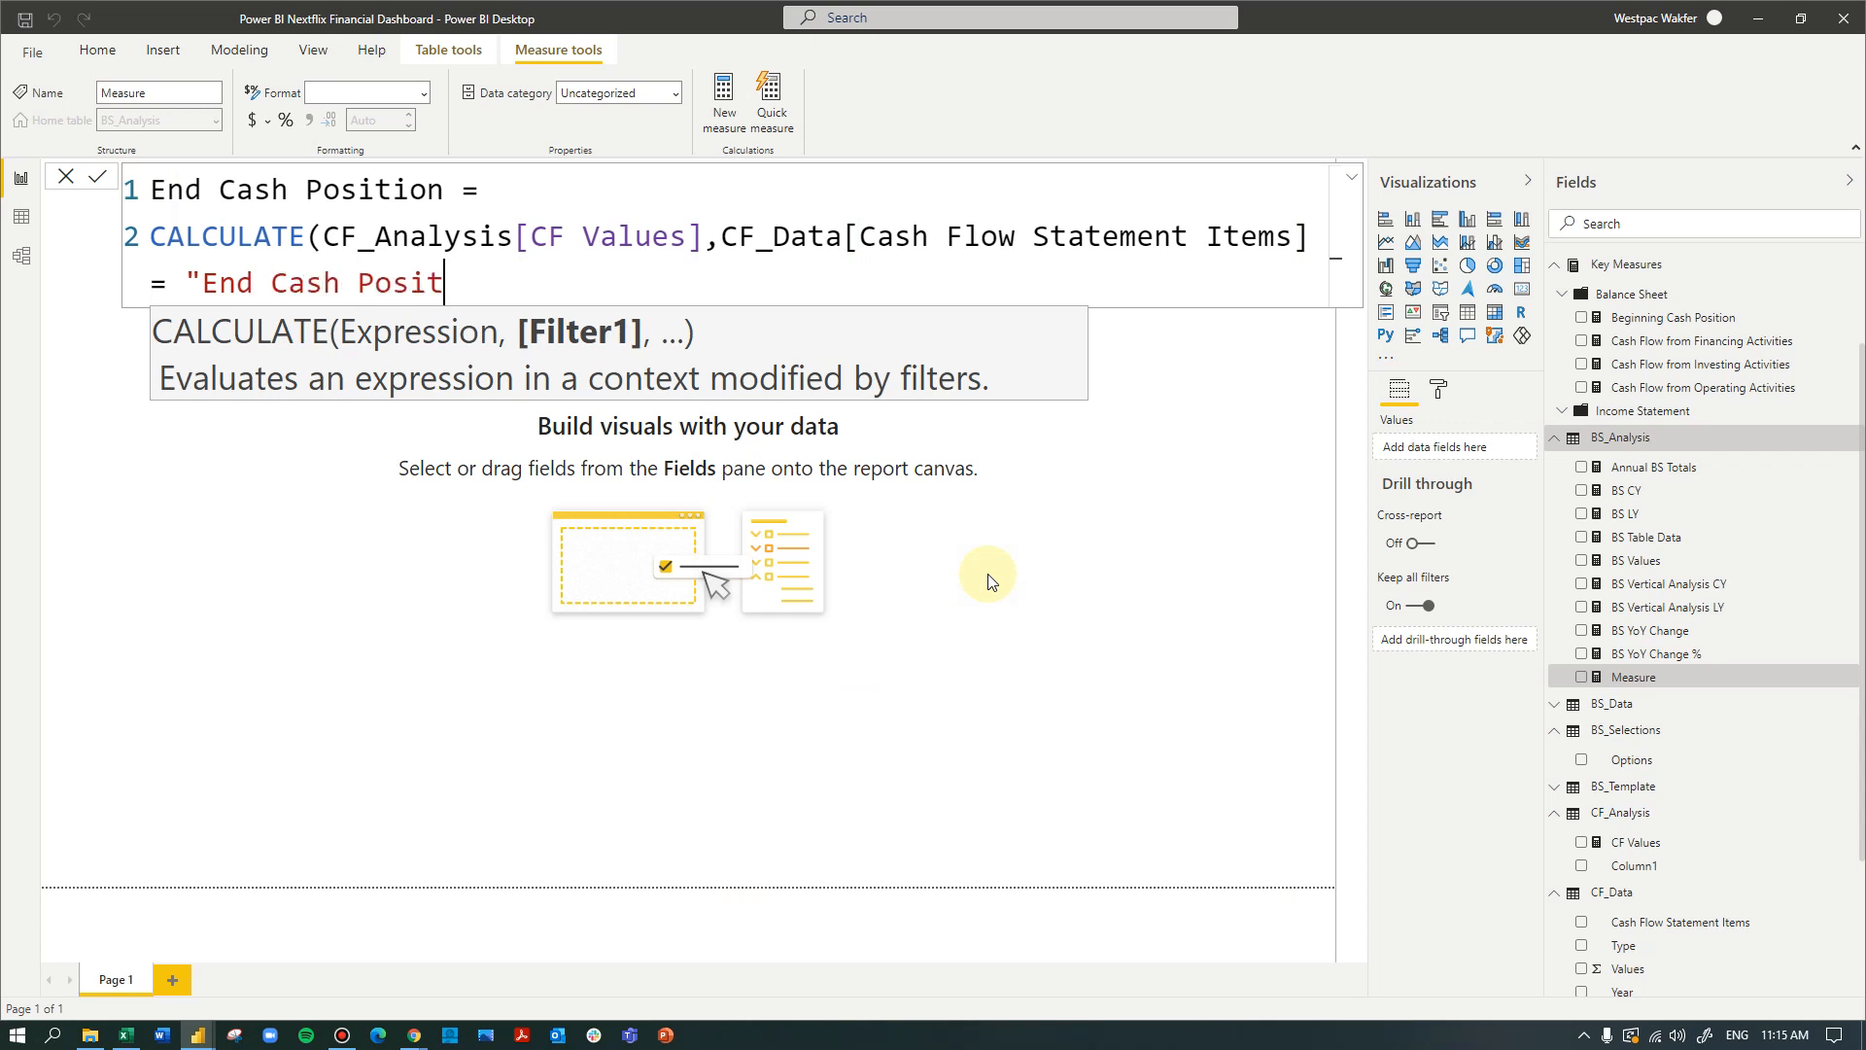
text(ion"))
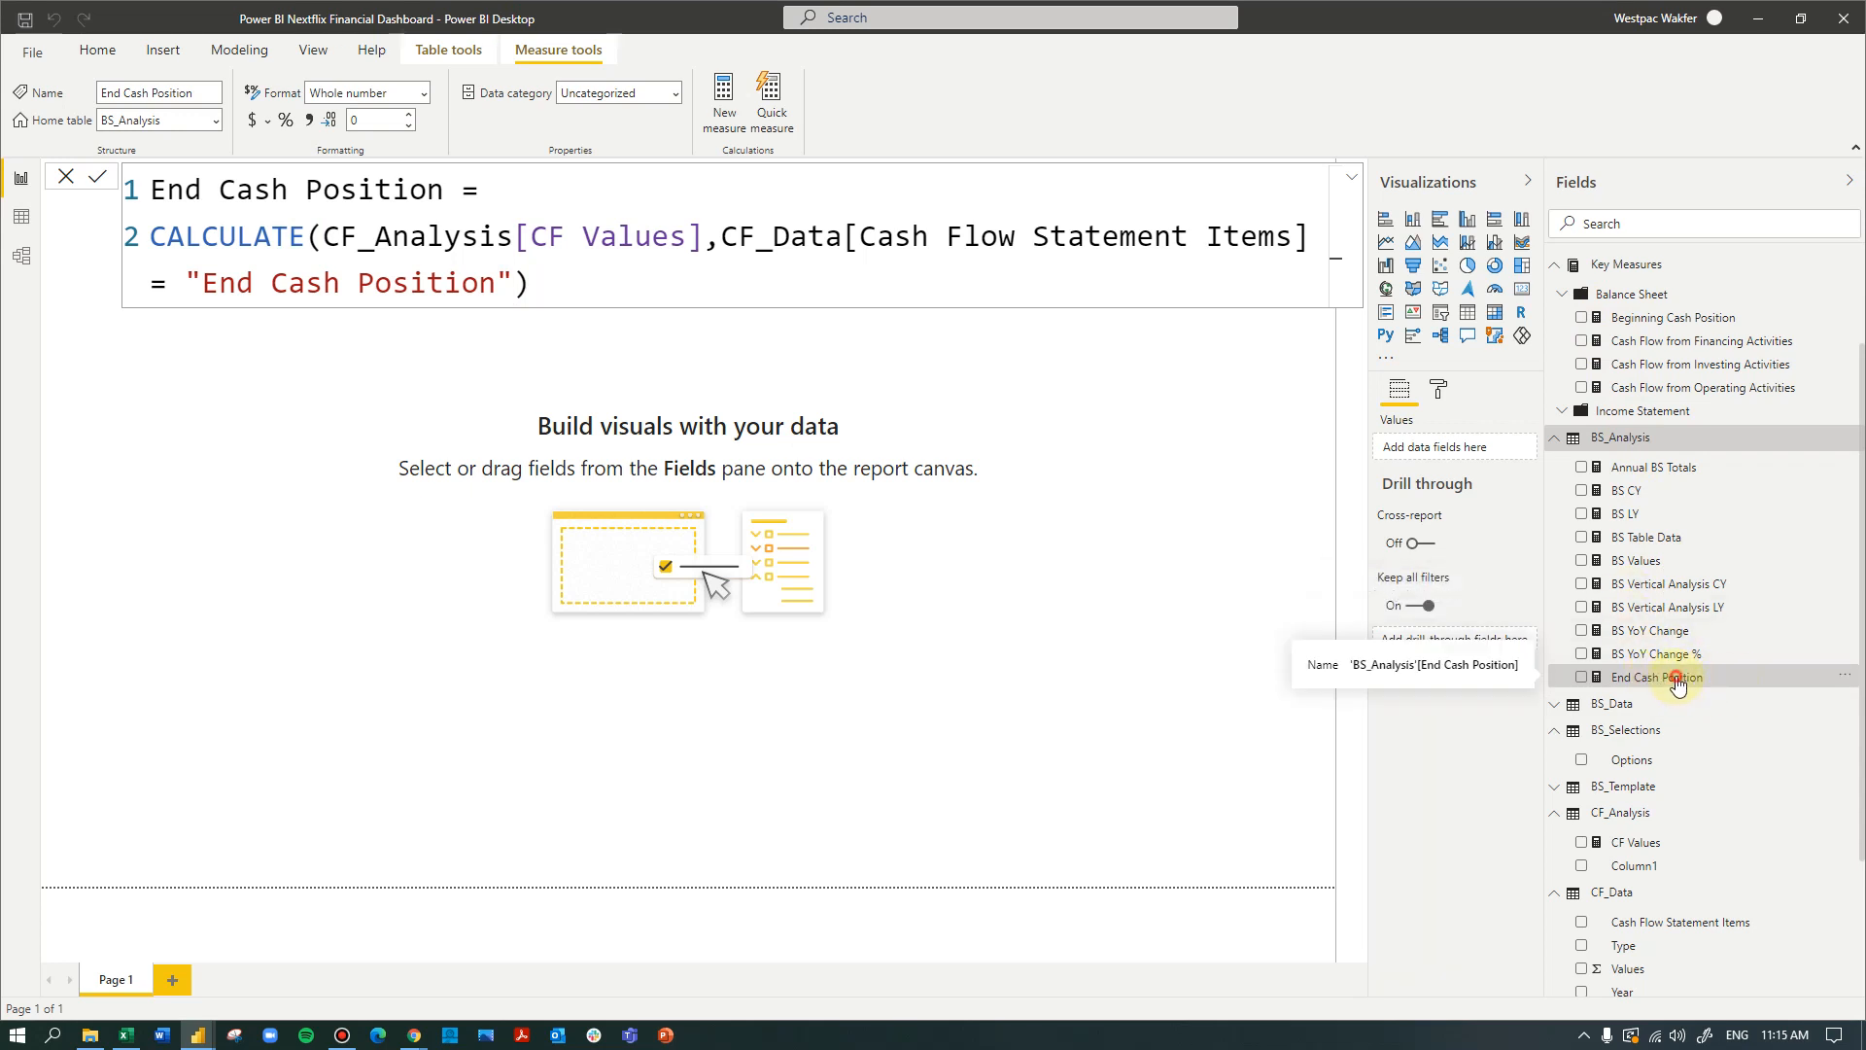
- Change the home table of the End Cash Position measure to Key Measures
click(215, 118)
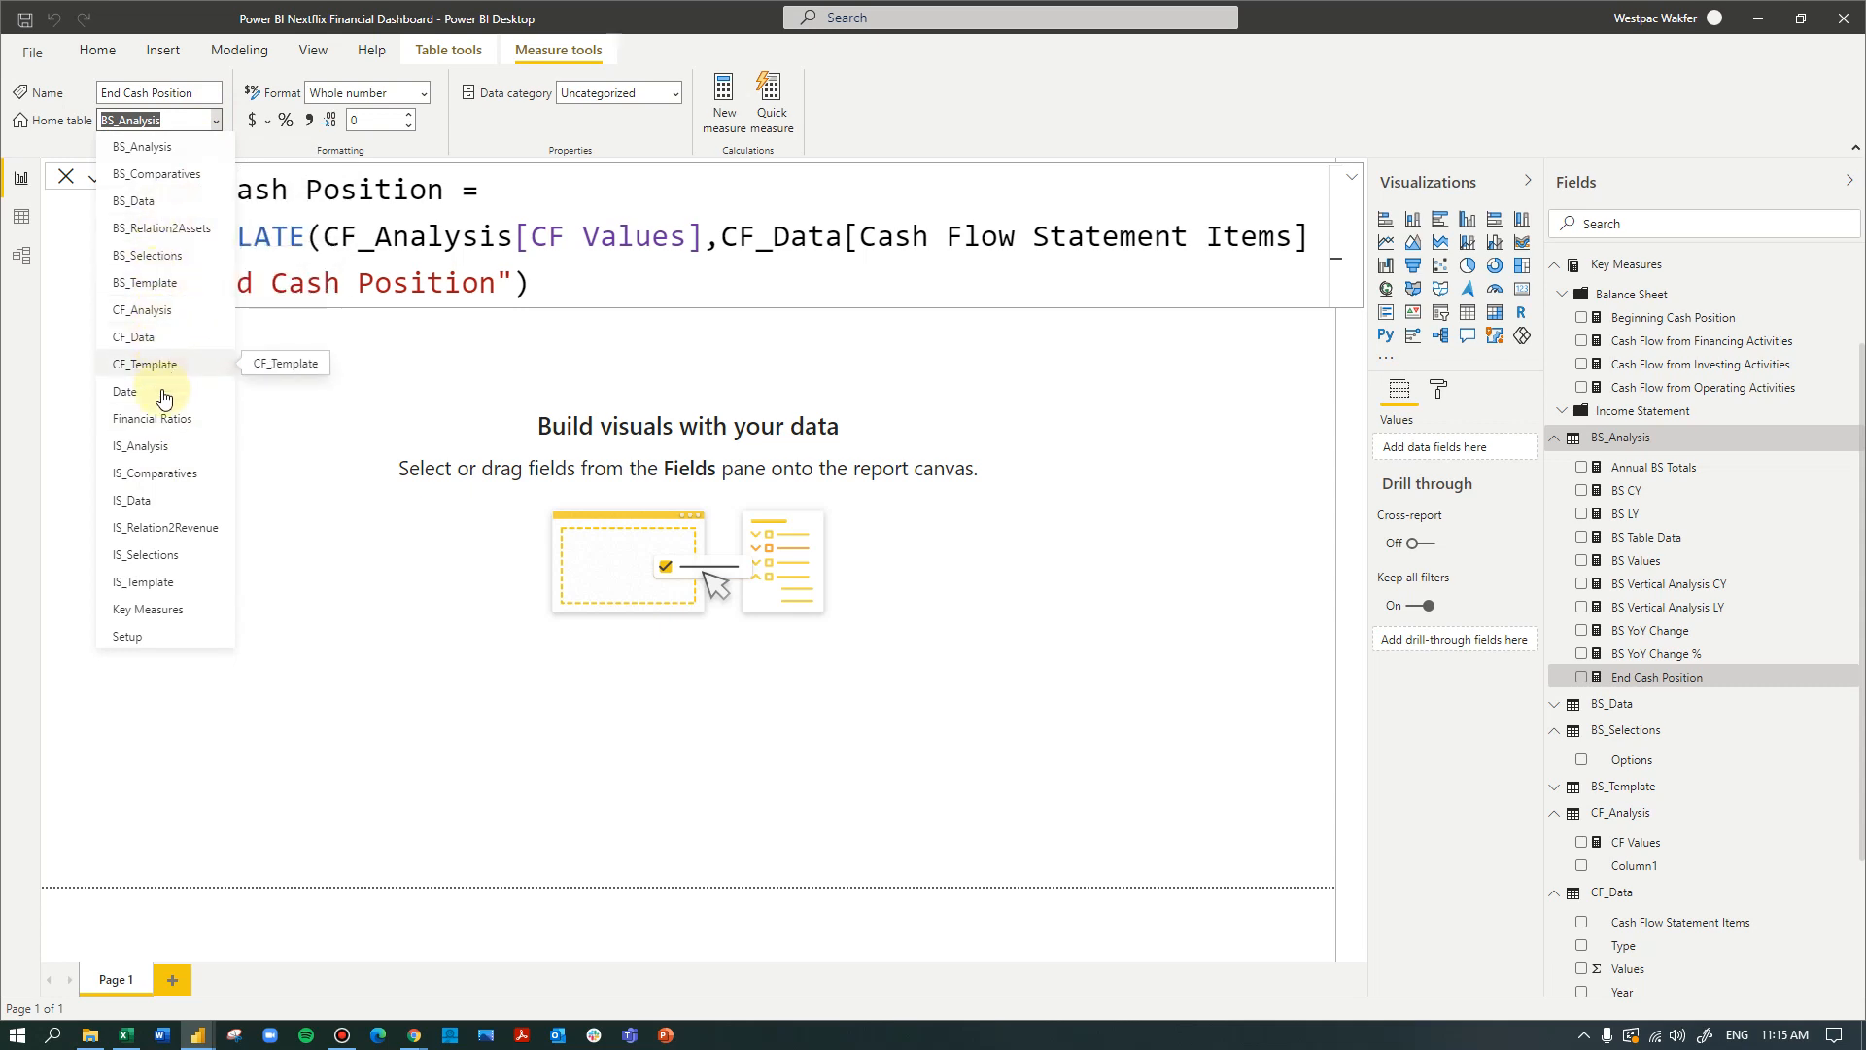
click(165, 610)
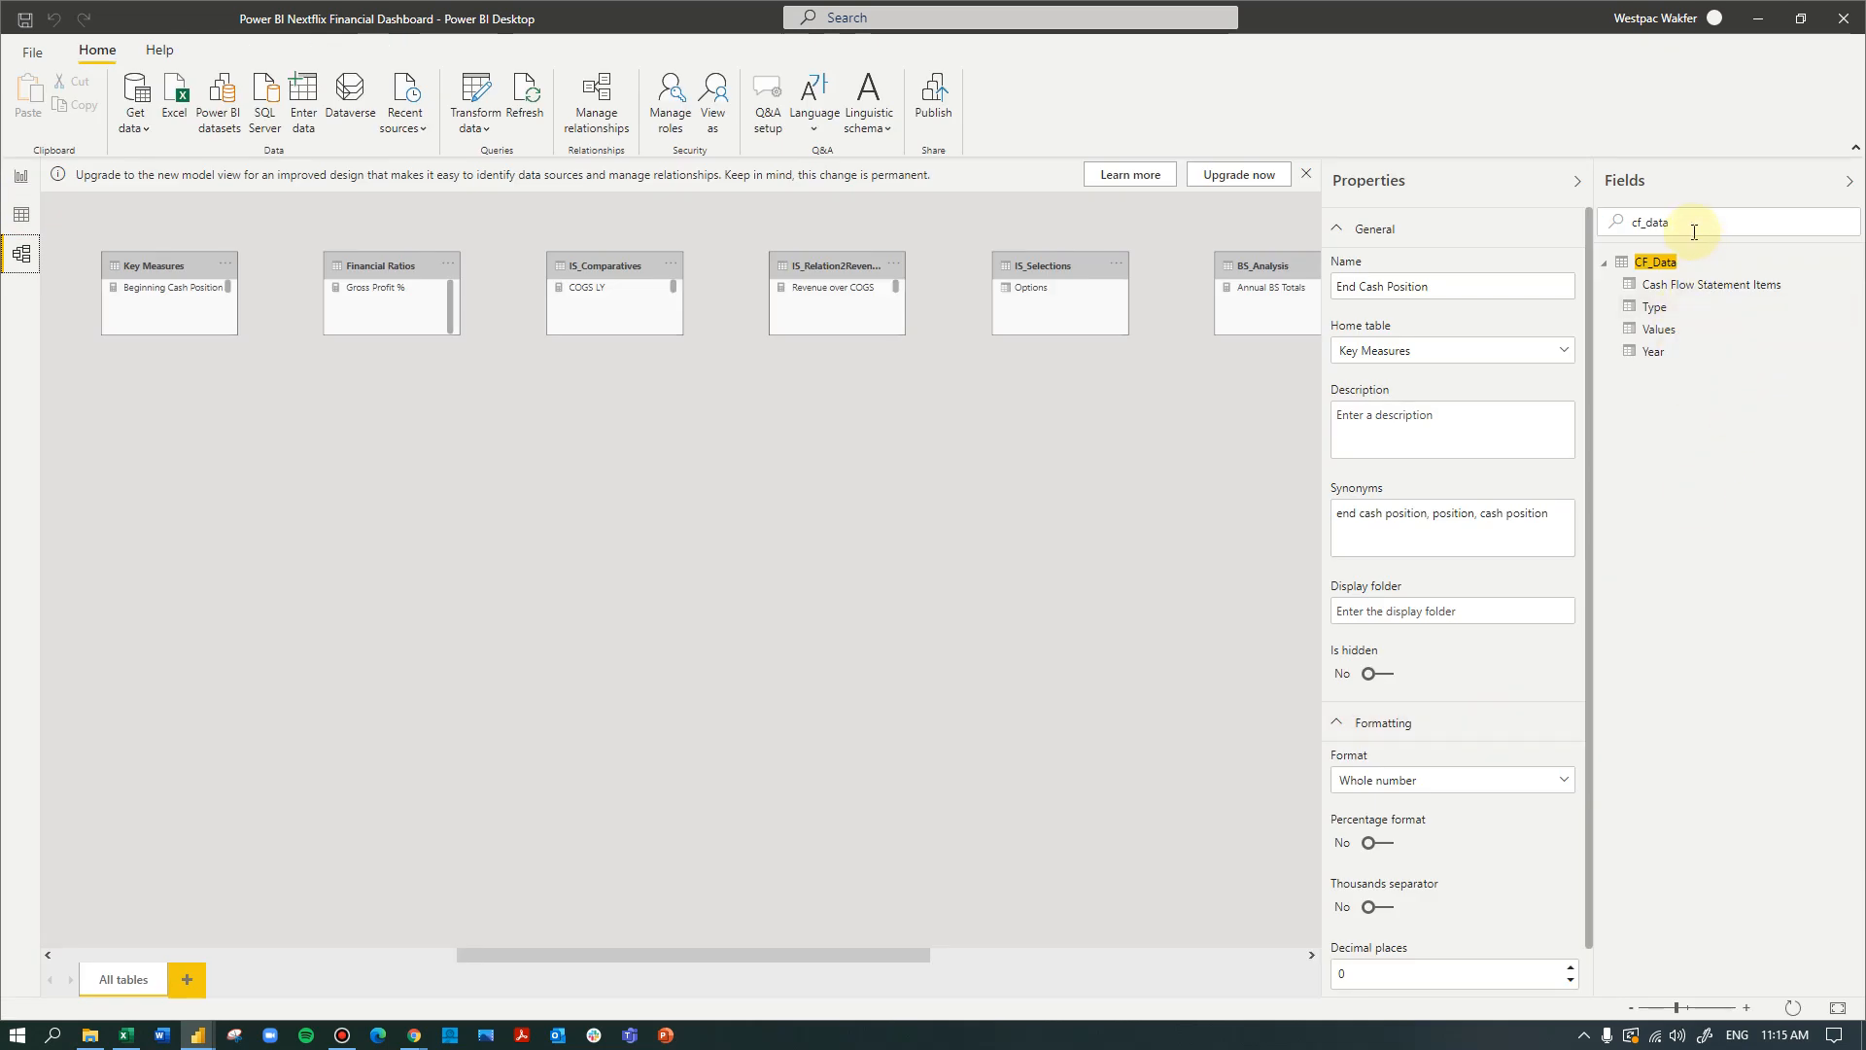
- Clear the field search and assign the Beginning Cash Position measure to a new display folder named "Cash Flow Statement"
drag(1676, 222, 1578, 224)
key(BackSpace)
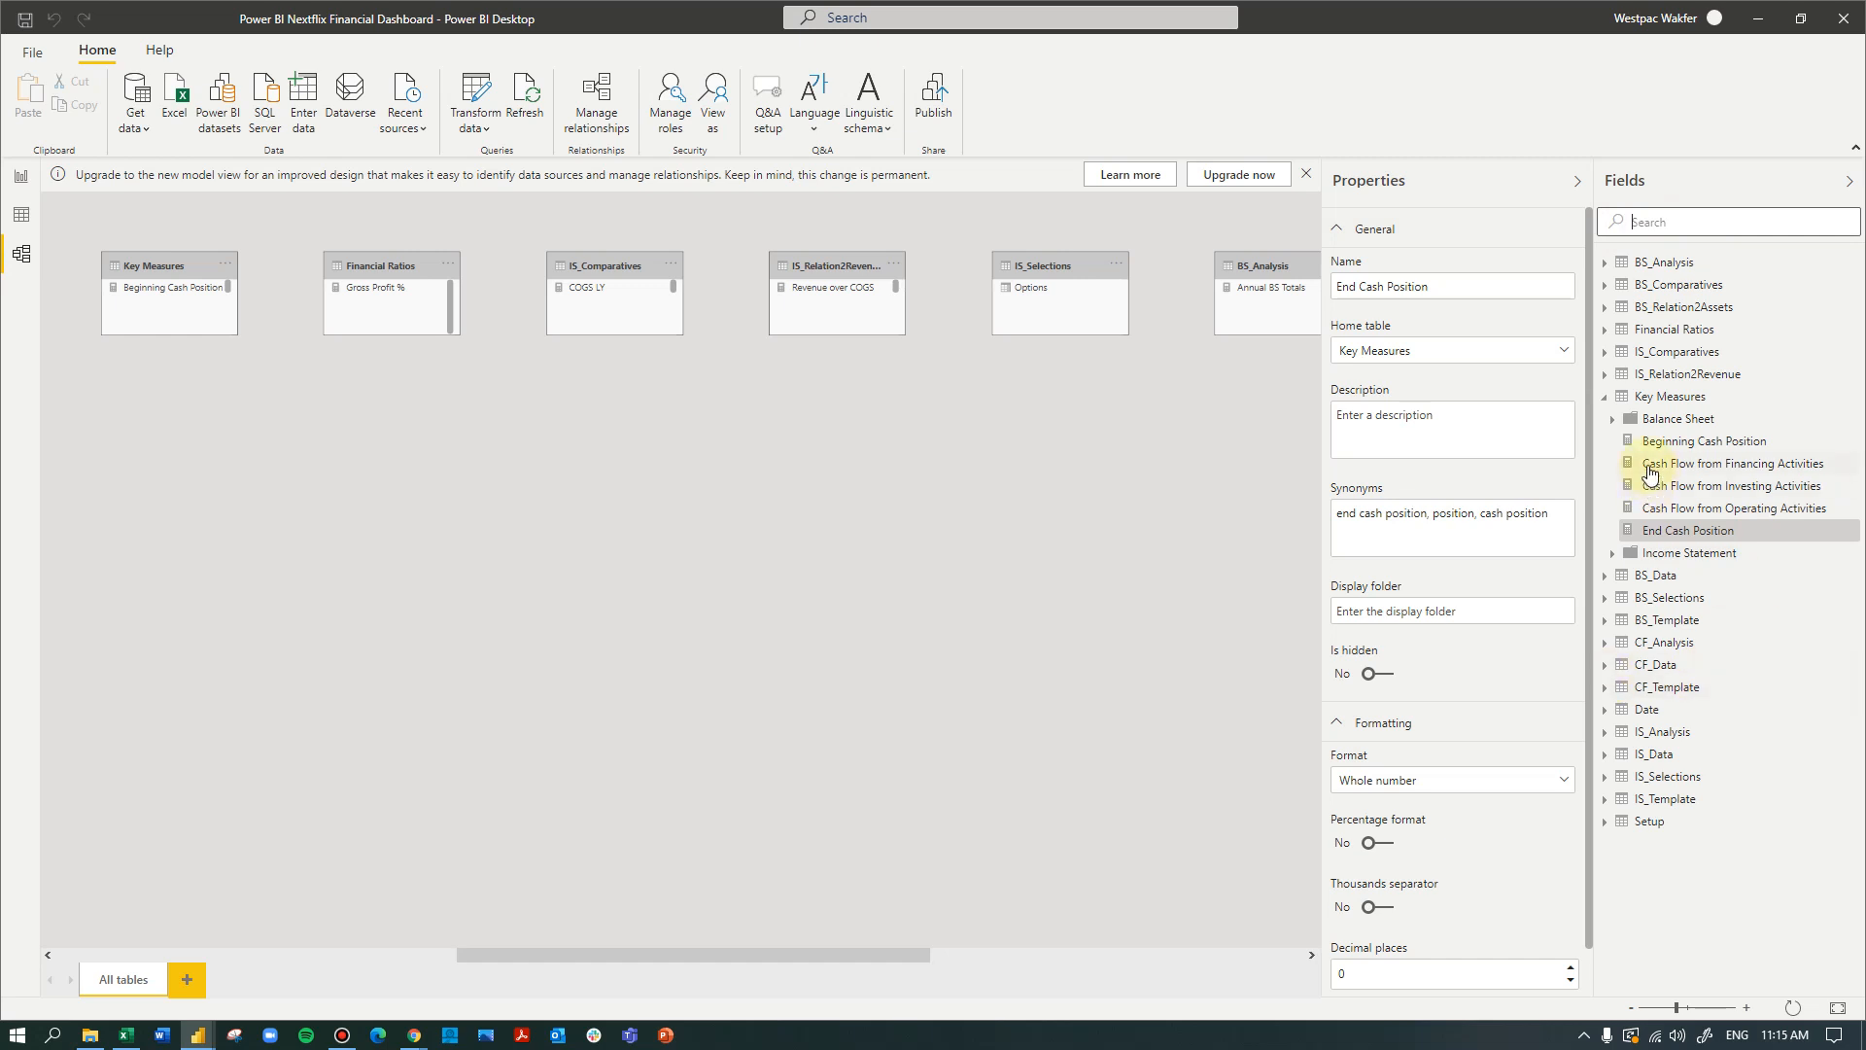
click(1726, 444)
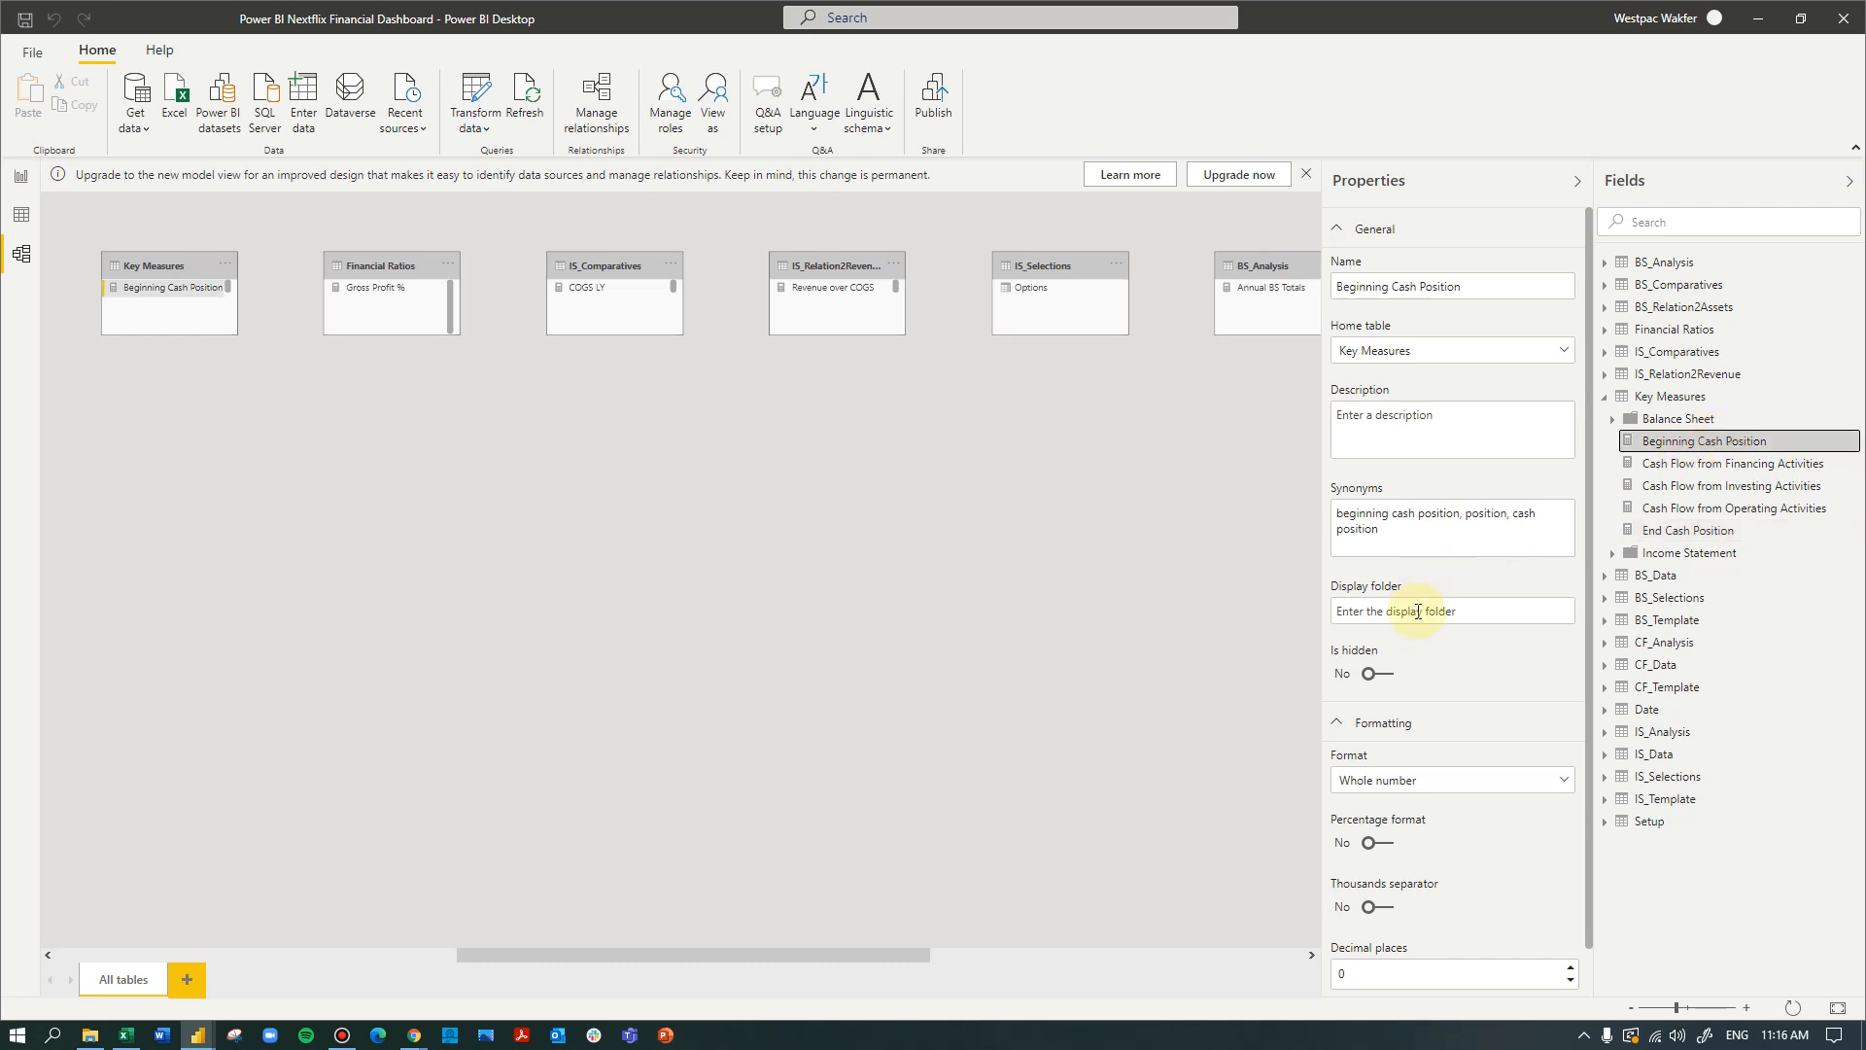
click(1420, 611)
text(Cash)
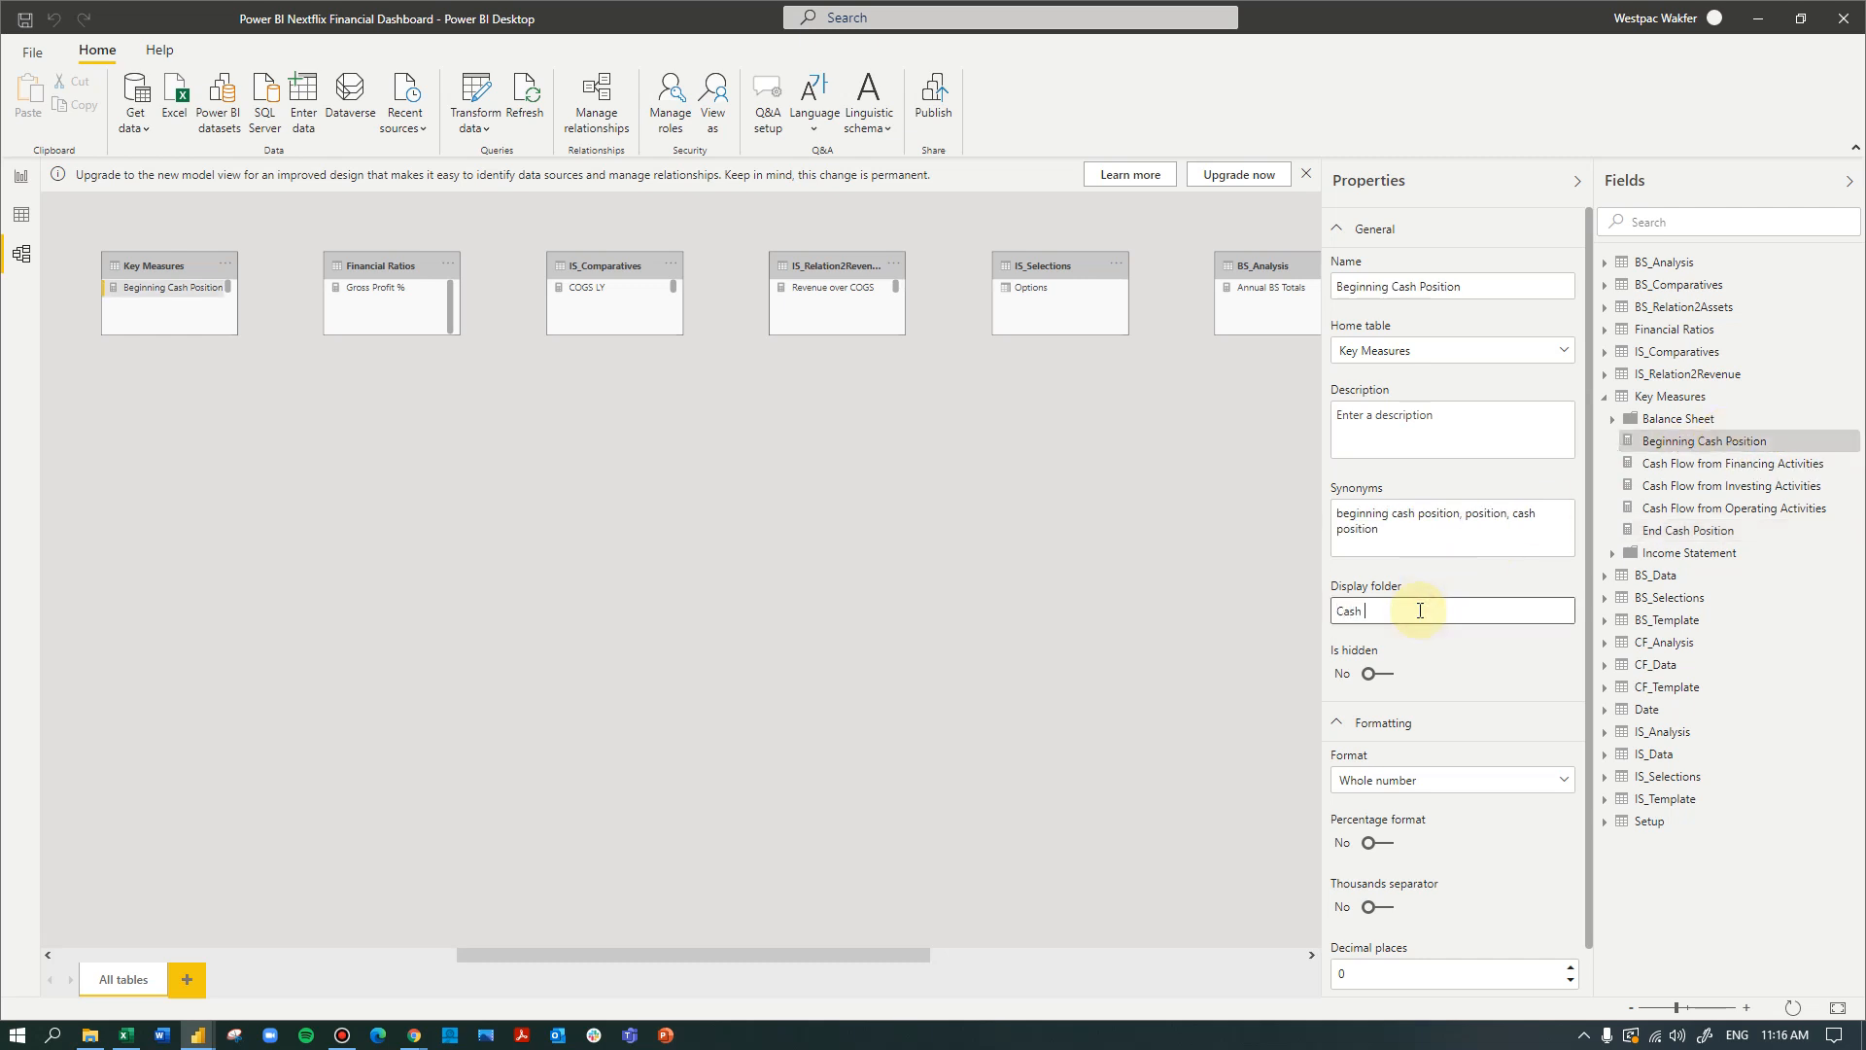
text( Flow Statement)
click(1497, 680)
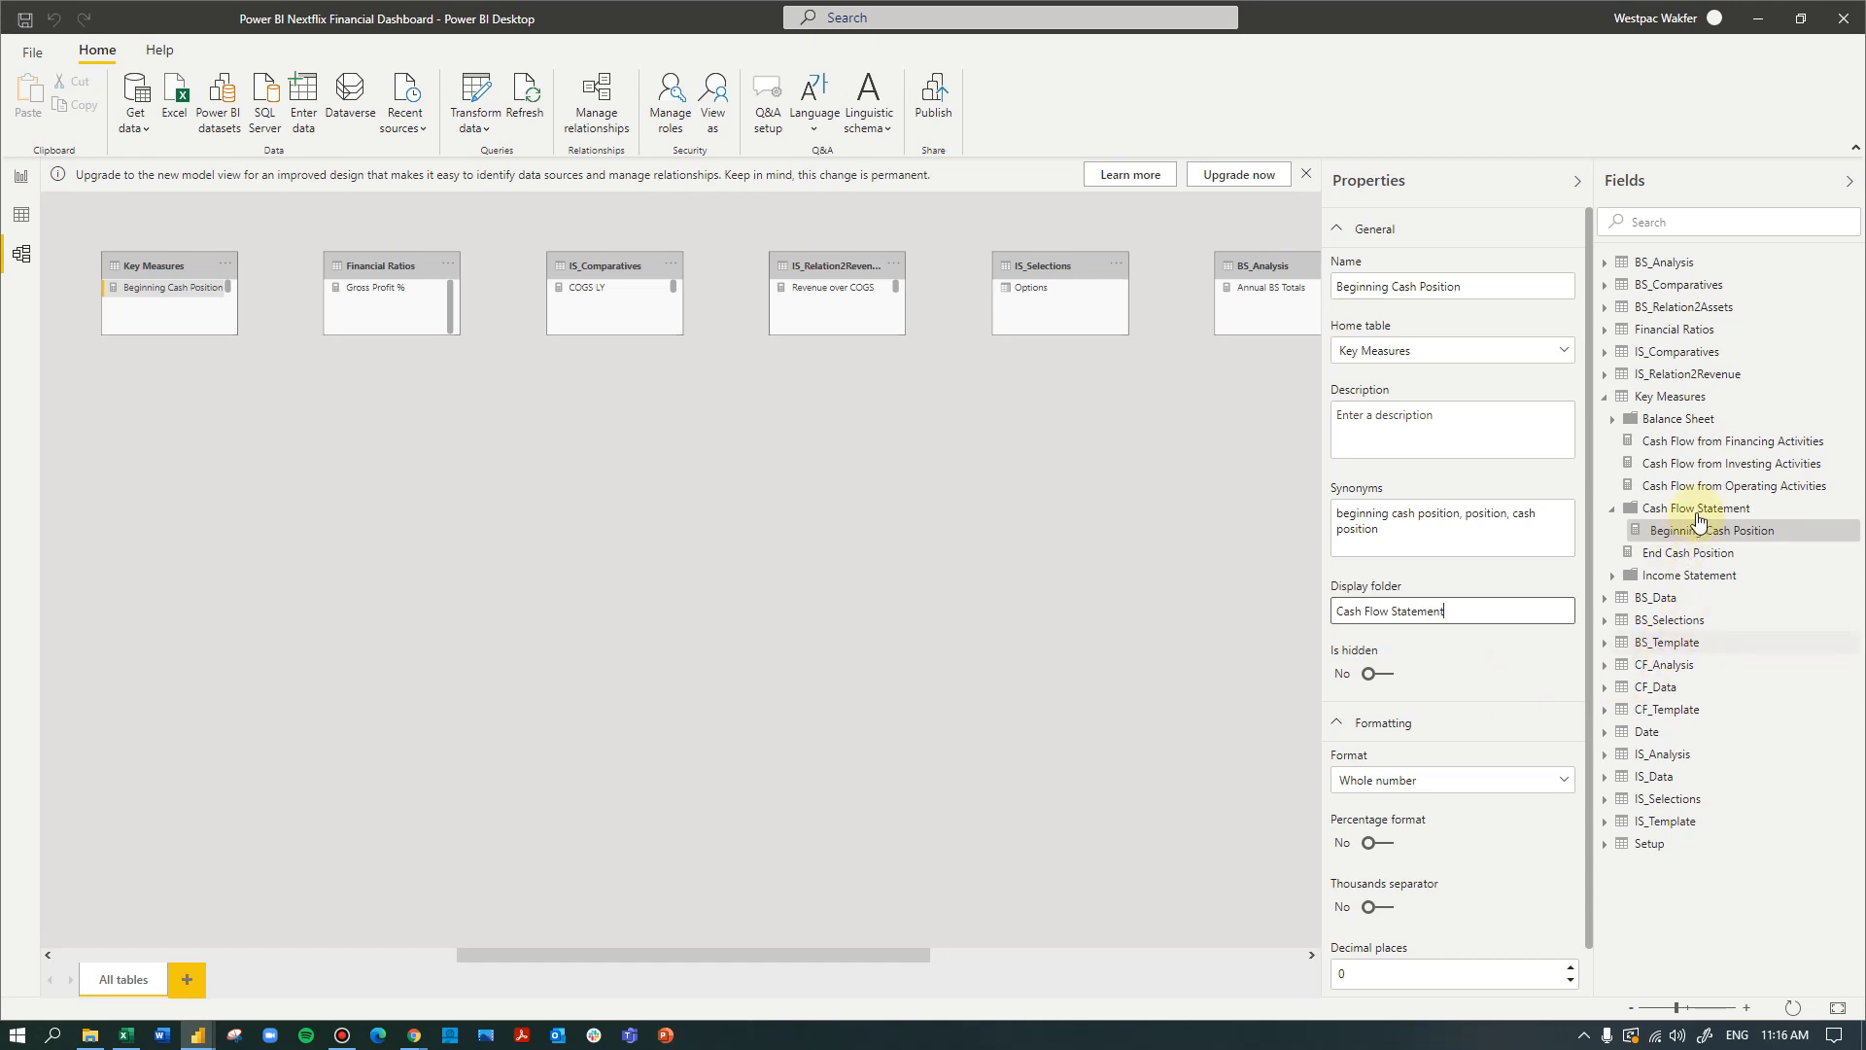
- Move the Financing, Investing and Operating Activities cash flow measures and End Cash Position into the Cash Flow Statement folder, then collapse it
drag(1692, 445, 1700, 512)
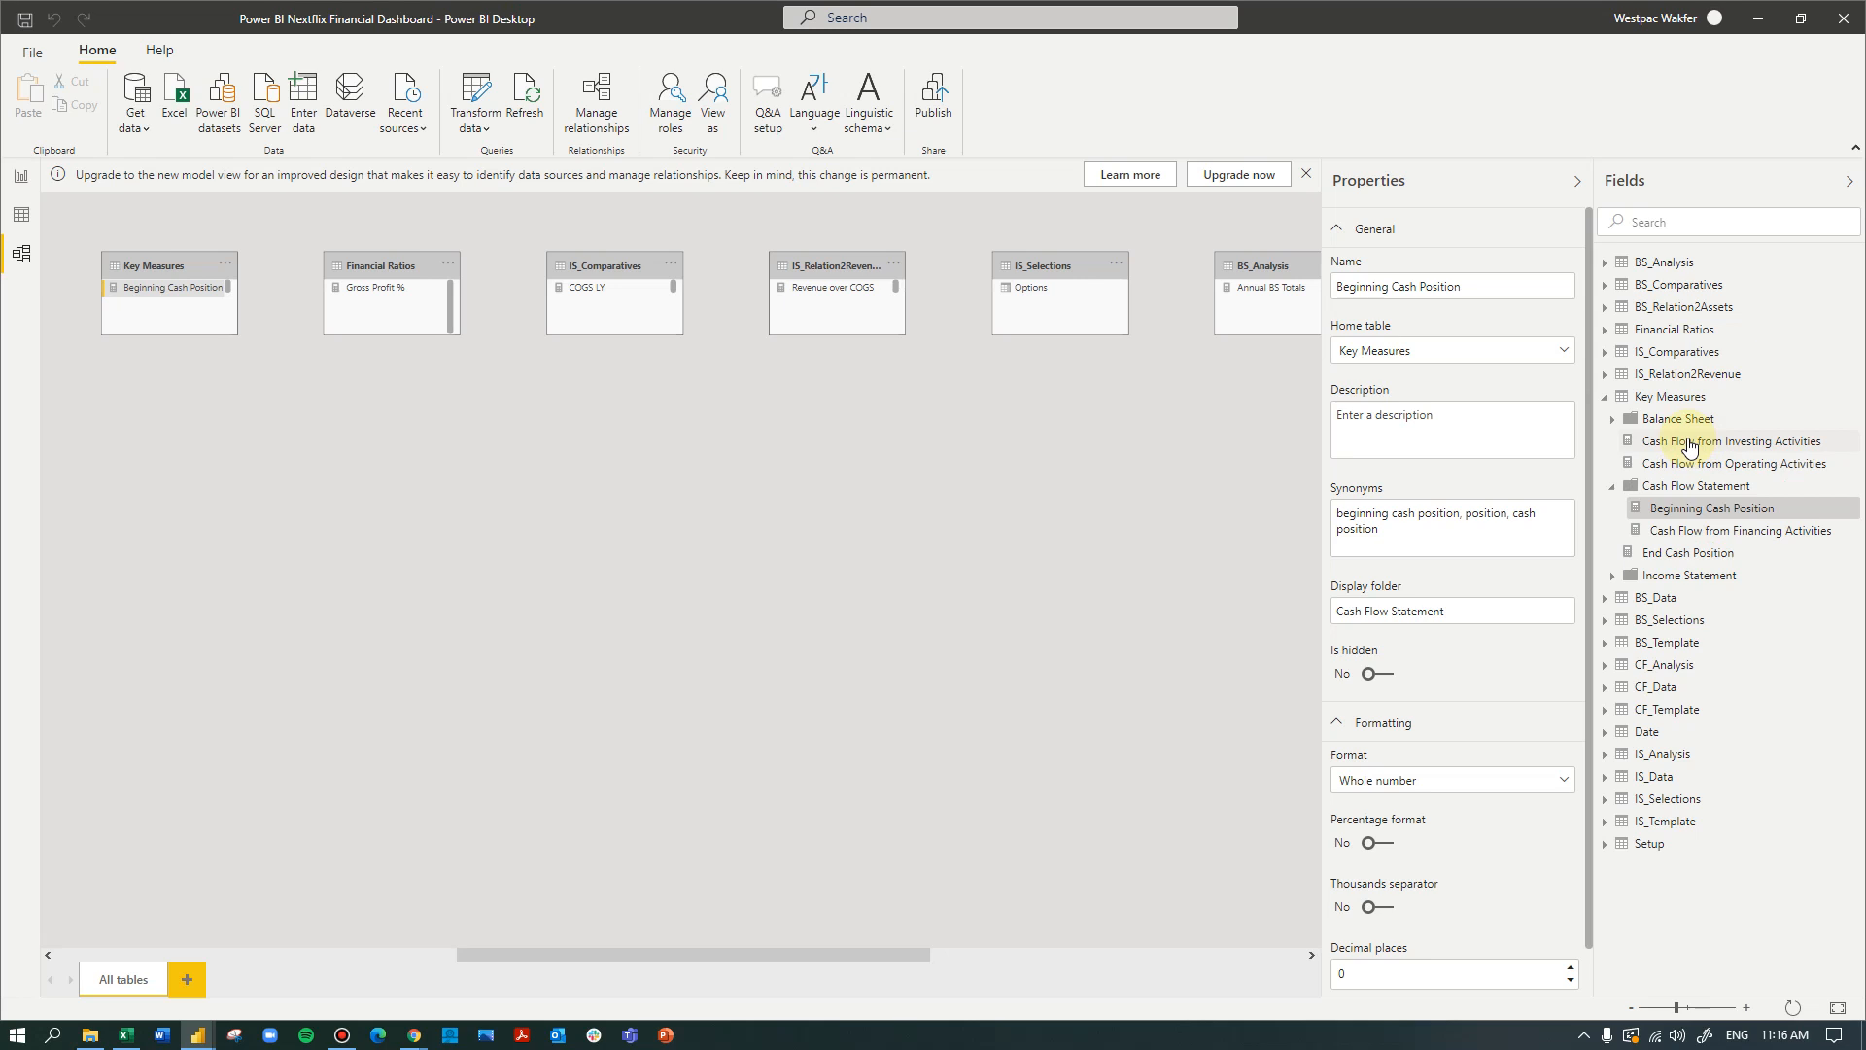
drag(1690, 445, 1694, 491)
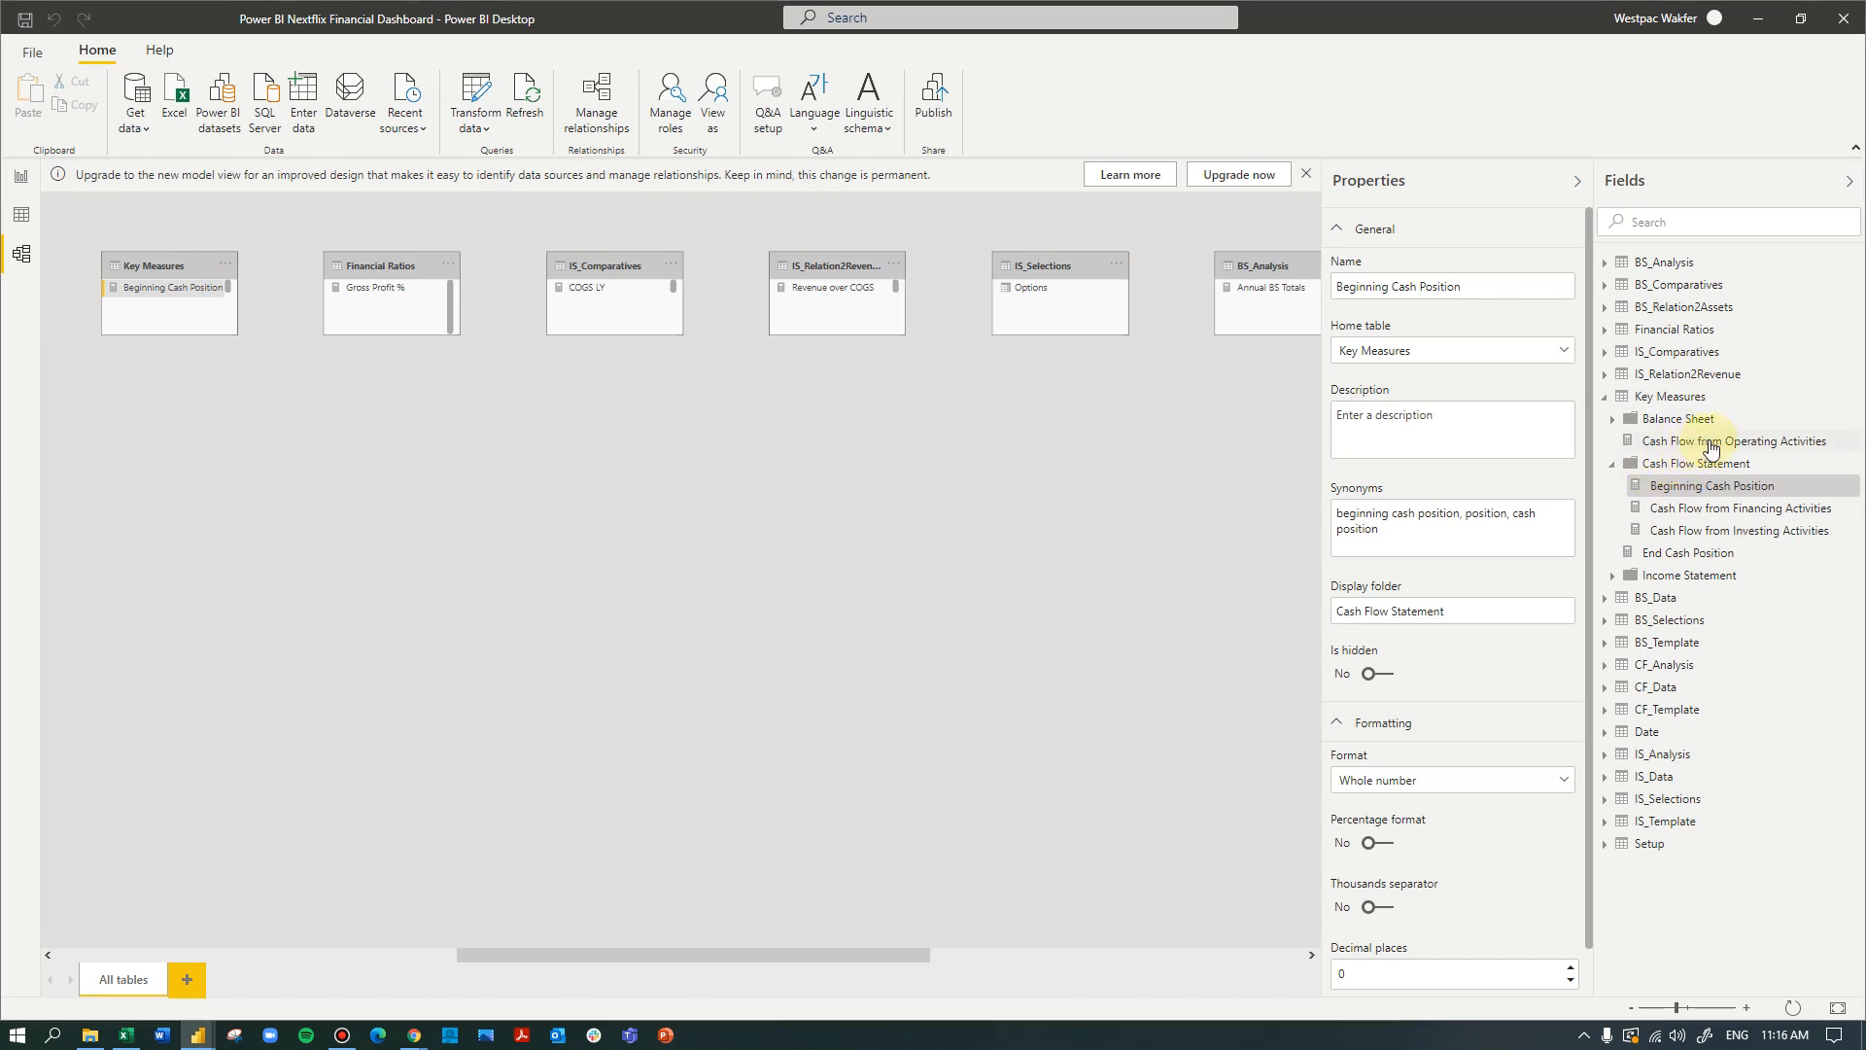
mouse_move(1699, 446)
mouse_down()
mouse_move(1712, 515)
mouse_move(1715, 476)
mouse_up()
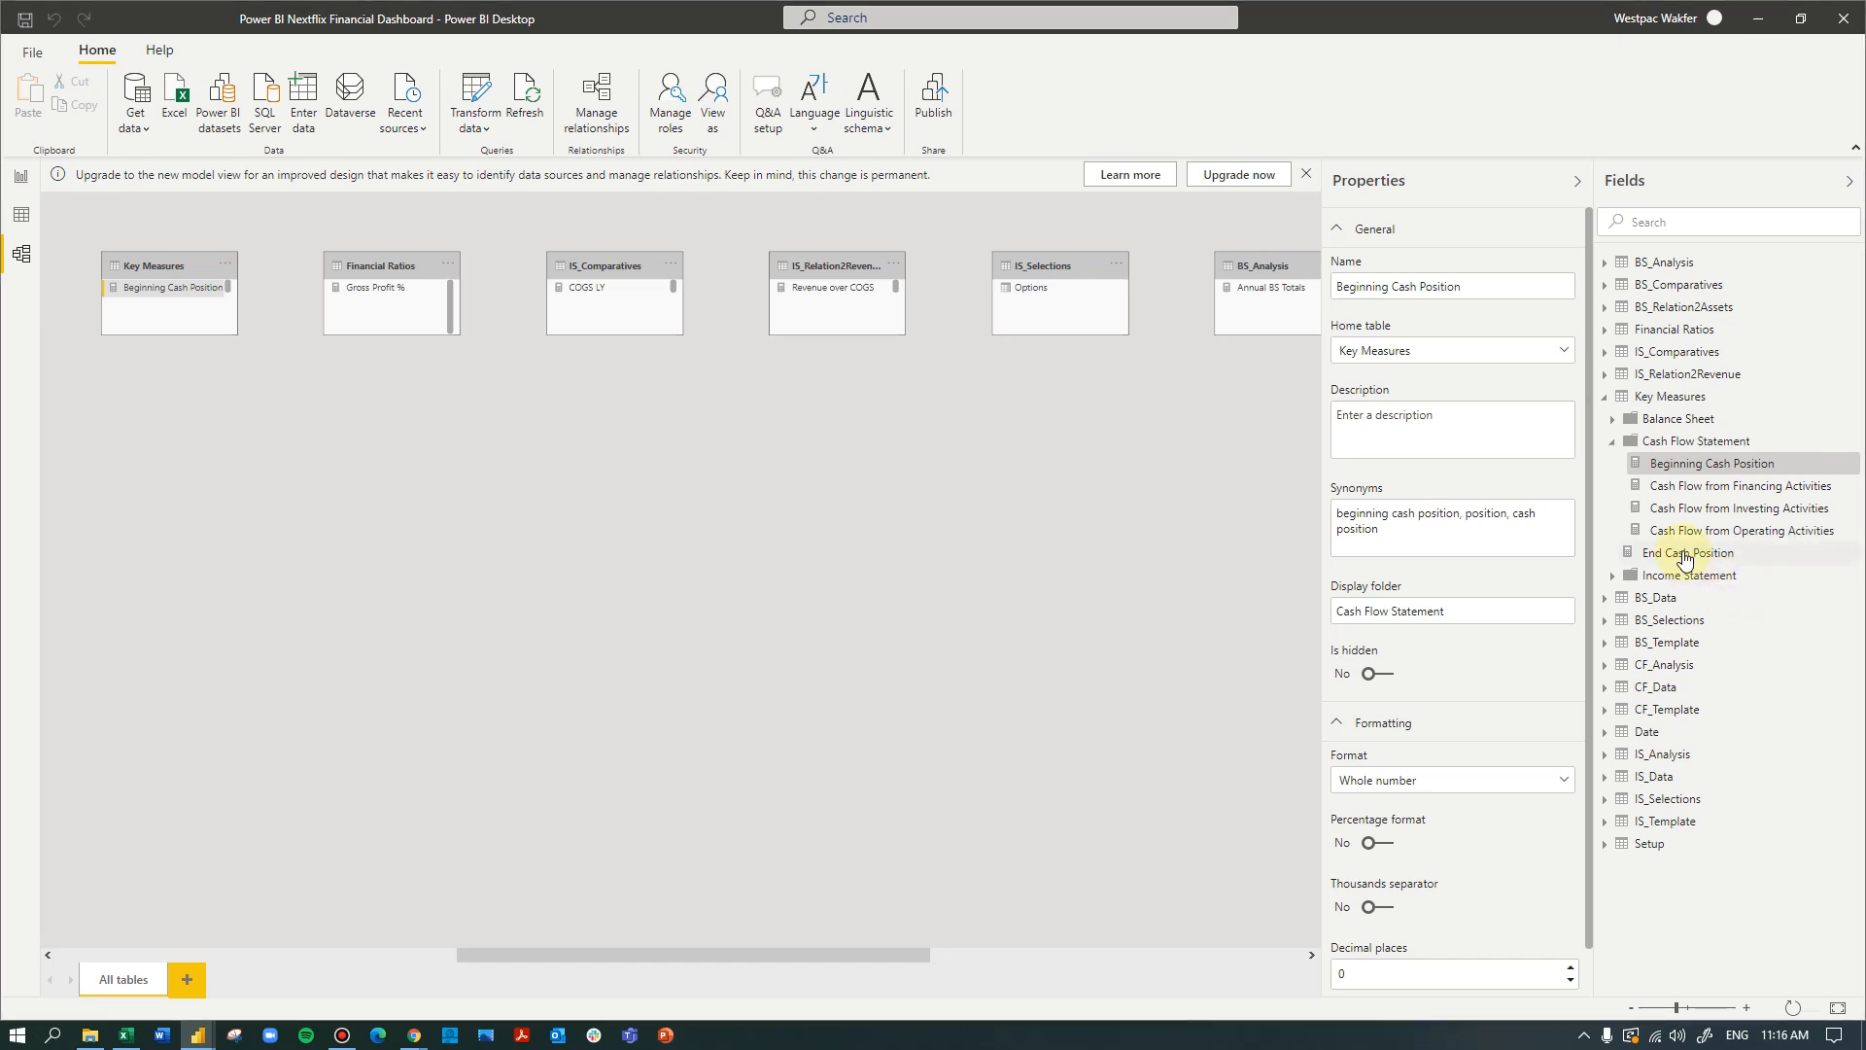
drag(1670, 556, 1693, 448)
click(1613, 443)
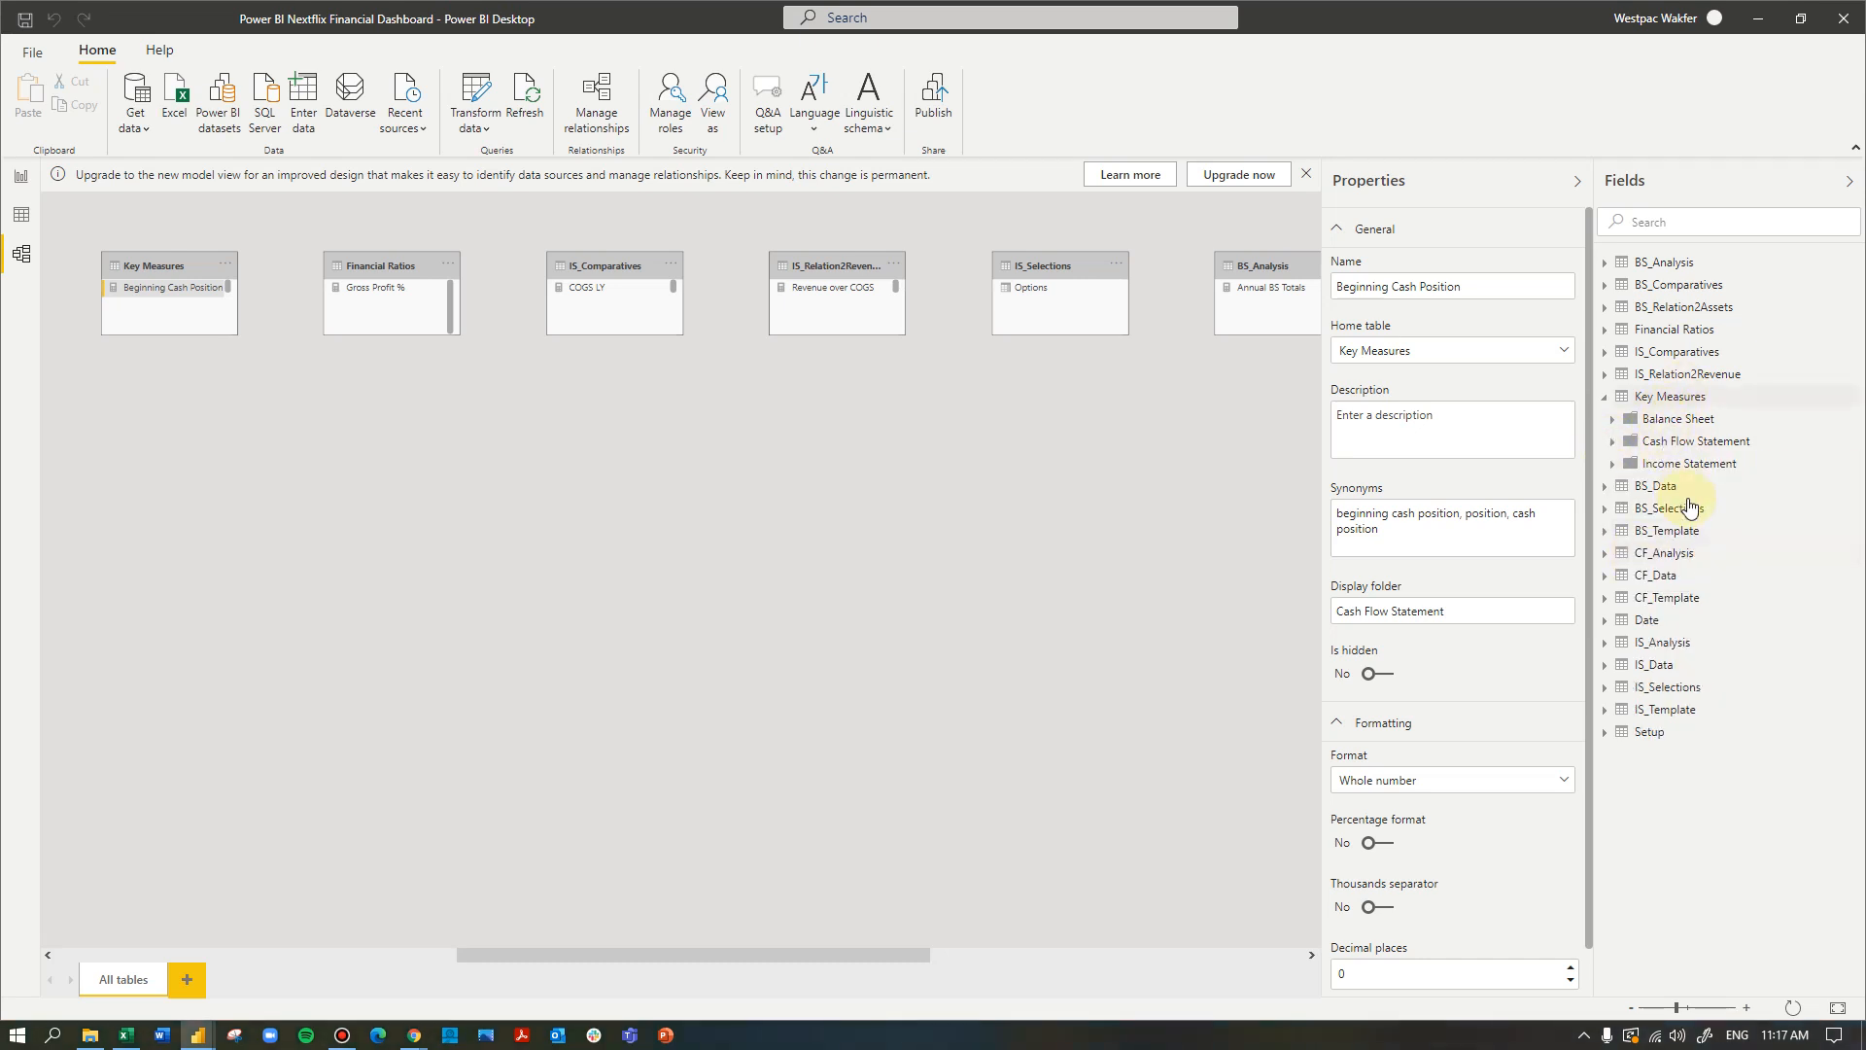